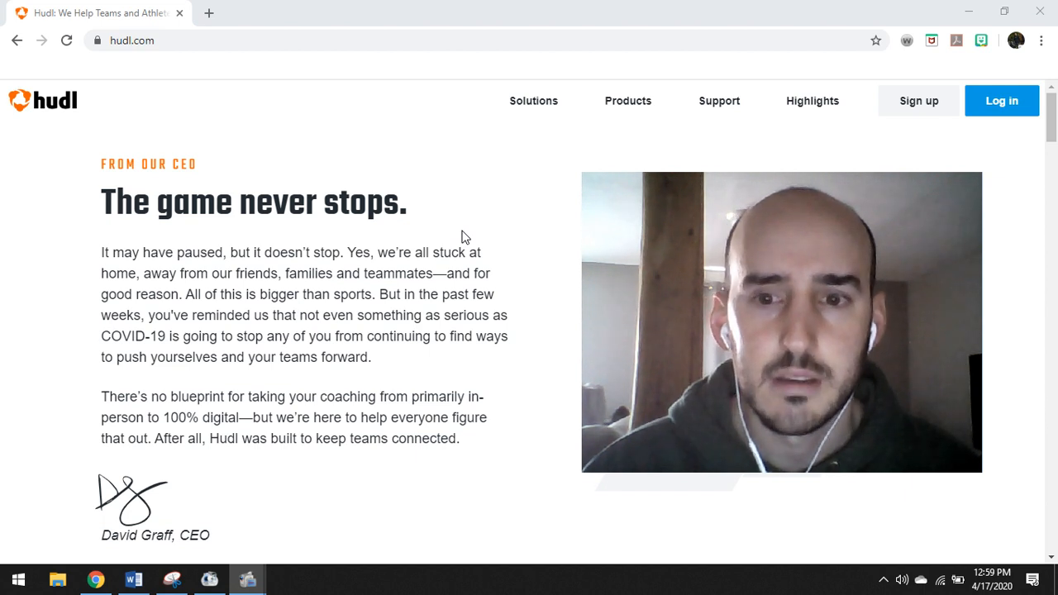
Go to the Hudl sign-in page and submit the account password
{"action": "mouse_move", "coordinate": [815, 238]}
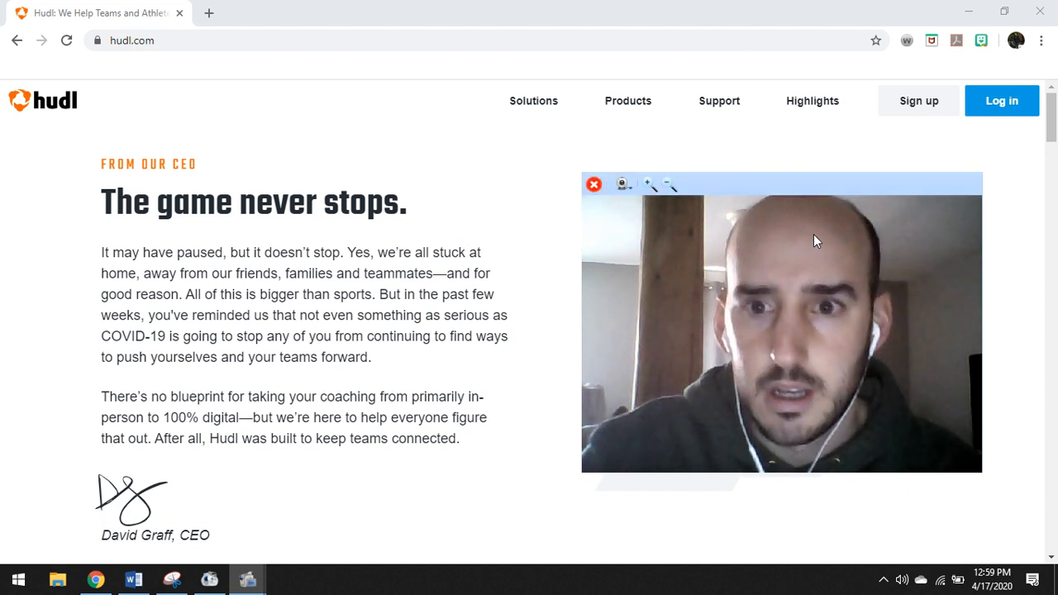
{"action": "left_click", "coordinate": [669, 184]}
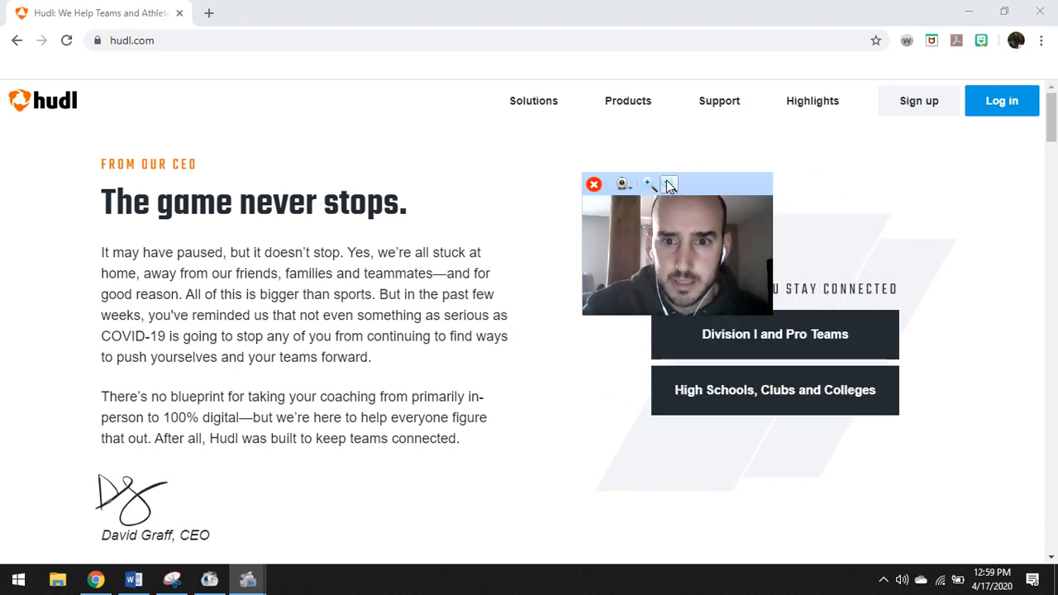
{"action": "left_click_drag", "start_coordinate": [725, 185], "coordinate": [175, 148]}
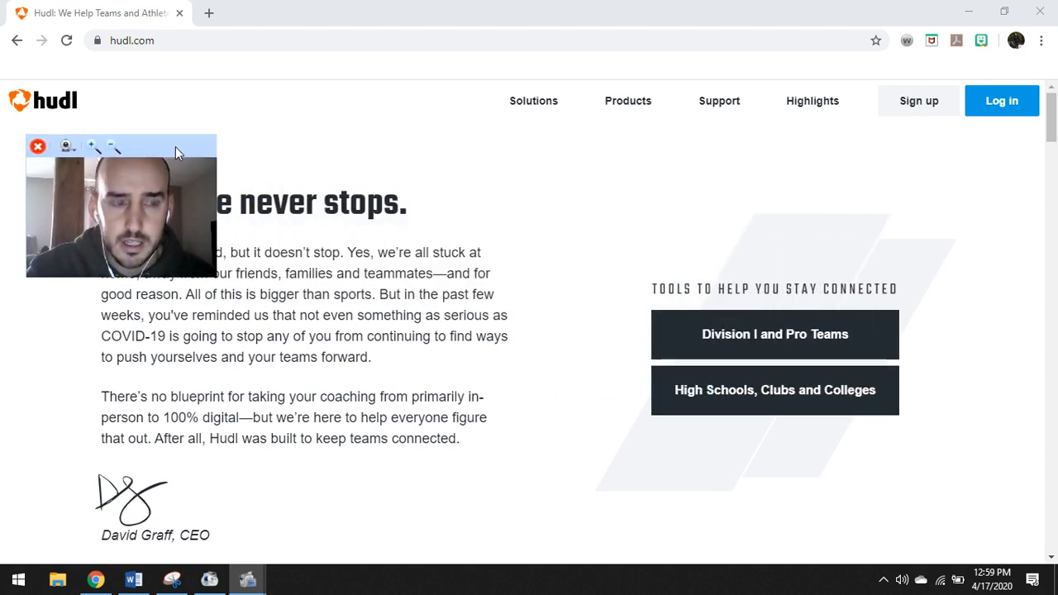
{"action": "left_click", "coordinate": [992, 109]}
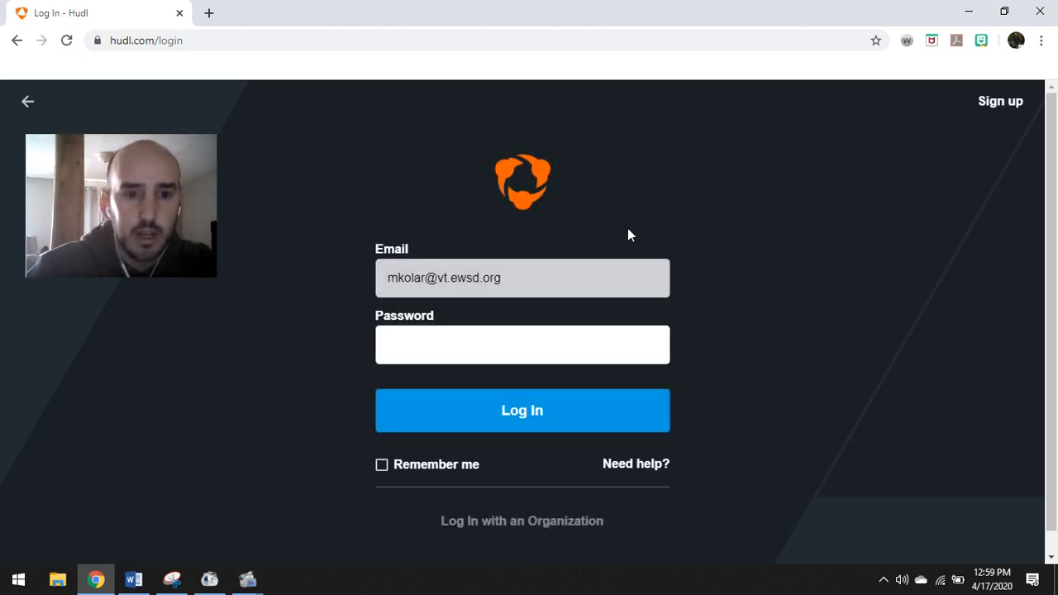
{"action": "type", "text": "******"}
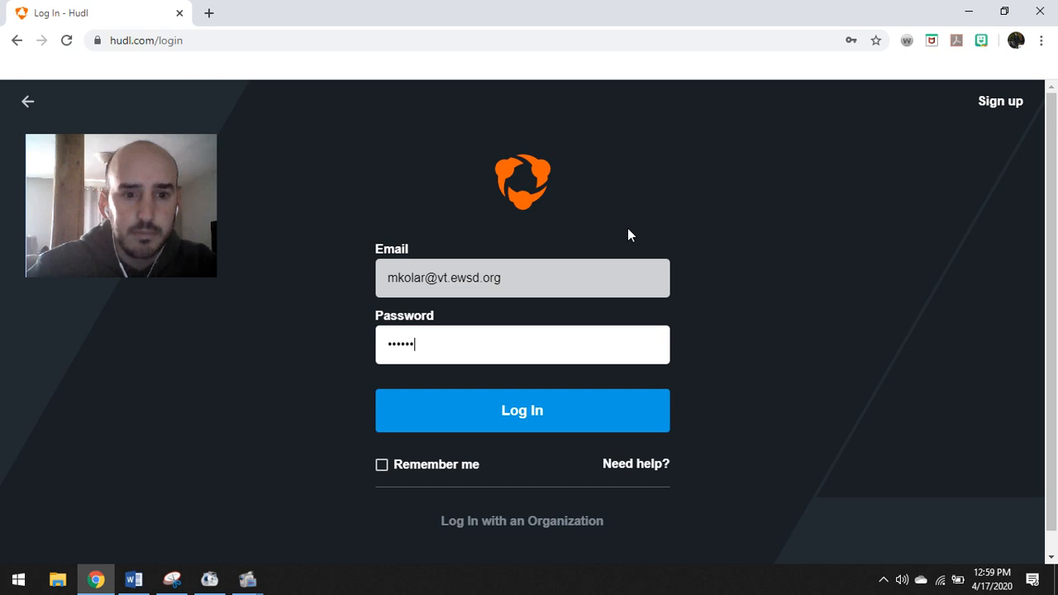
{"action": "type", "text": "**"}
{"action": "key", "text": "Return"}
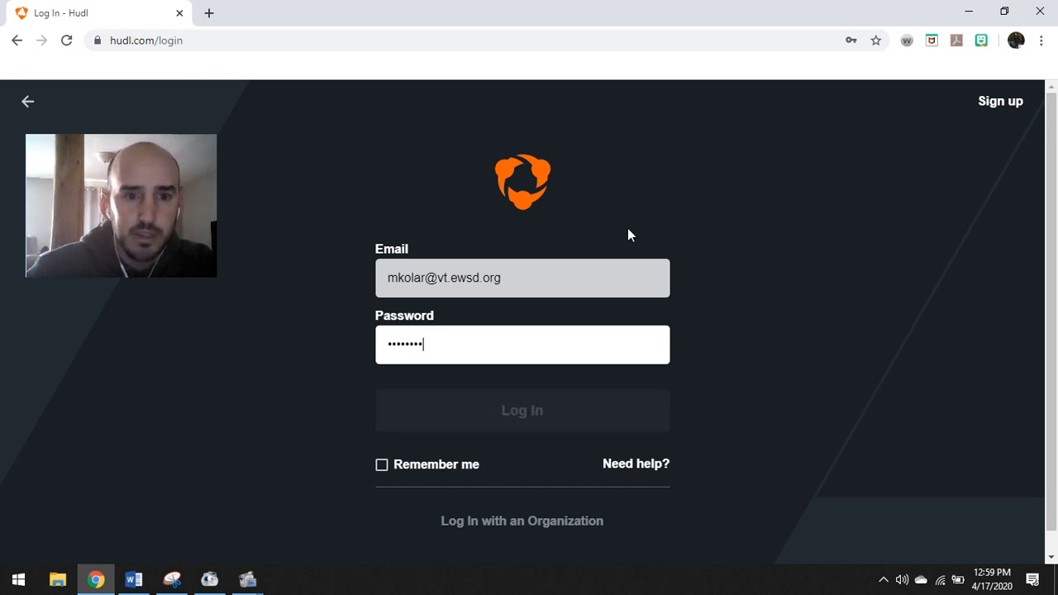
Clear the rejected password, retype it, and sign in again
{"action": "mouse_move", "coordinate": [177, 145]}
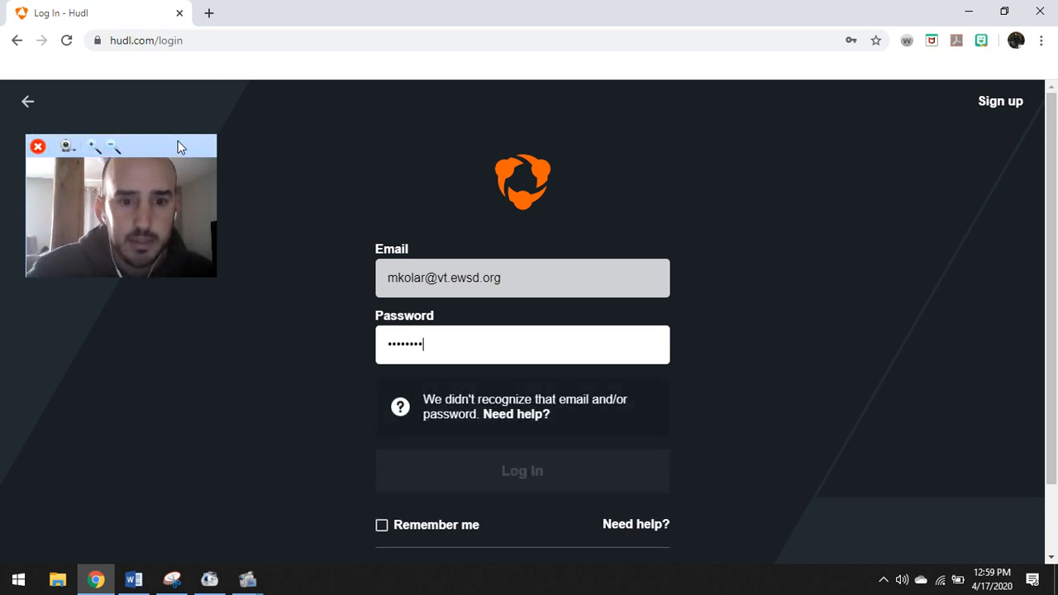
{"action": "left_click_drag", "start_coordinate": [482, 349], "coordinate": [297, 343]}
{"action": "key", "text": "BackSpace"}
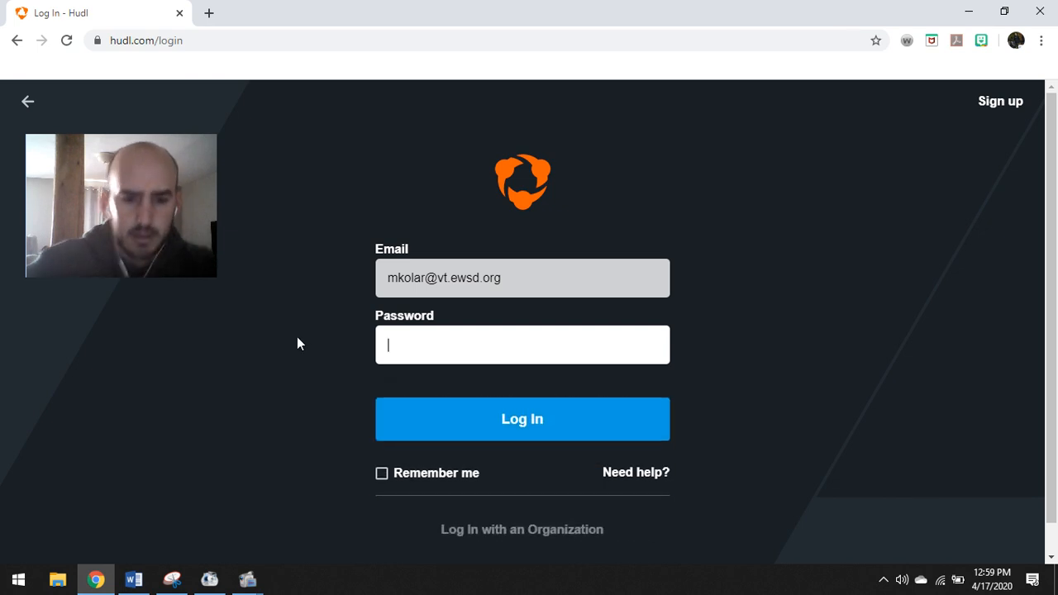
{"action": "type", "text": "*******"}
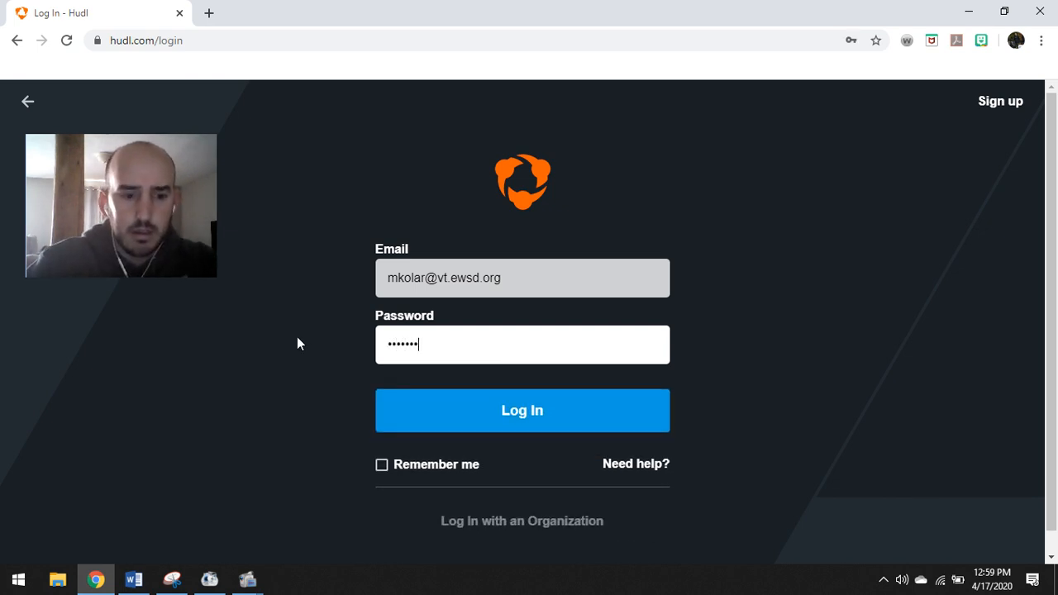
{"action": "key", "text": "Return"}
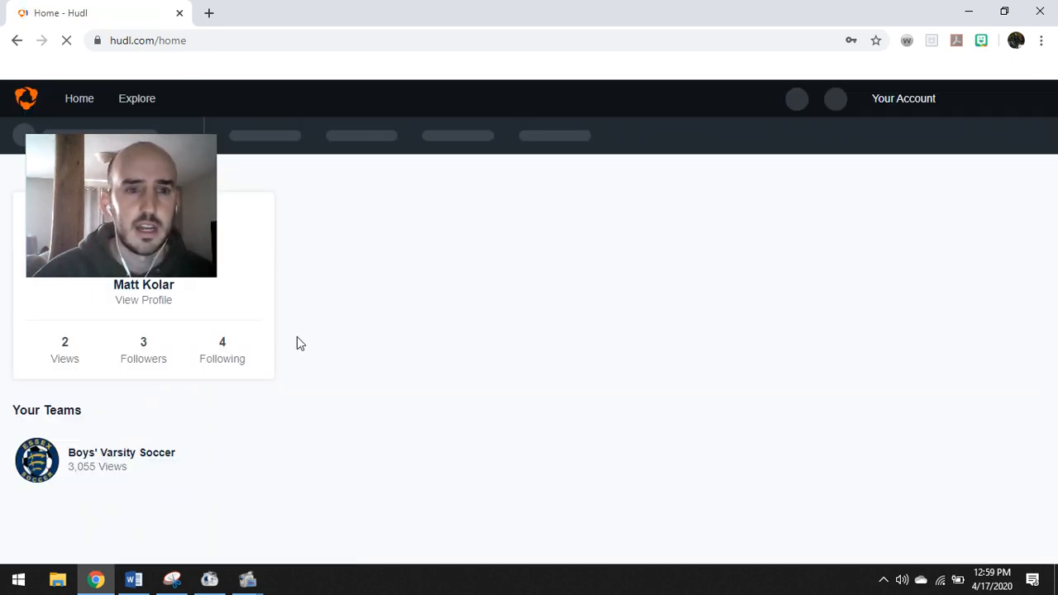
Scroll the home feed and open the Boys' Varsity Soccer video library
{"action": "left_click_drag", "start_coordinate": [137, 143], "coordinate": [174, 212]}
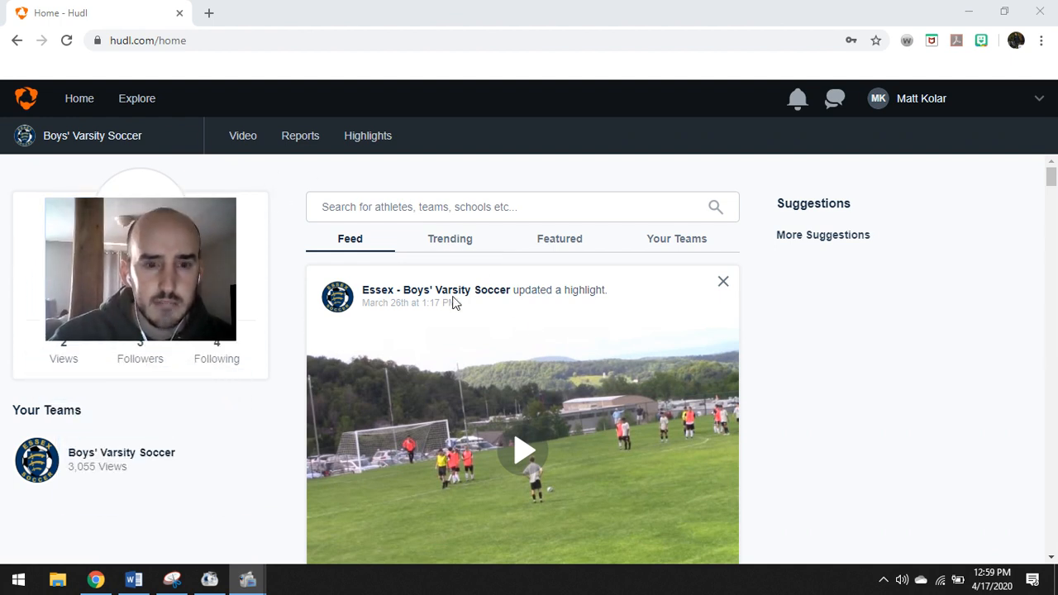
{"action": "scroll", "coordinate": [599, 409], "scroll_direction": "down", "scroll_amount": 10}
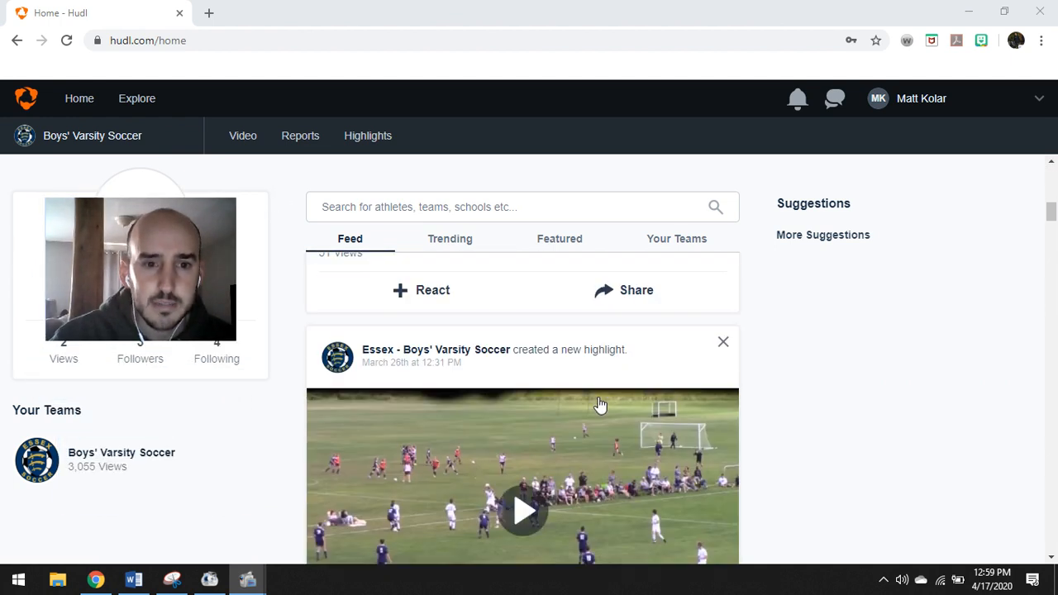
{"action": "scroll", "coordinate": [598, 405], "scroll_direction": "down", "scroll_amount": 15}
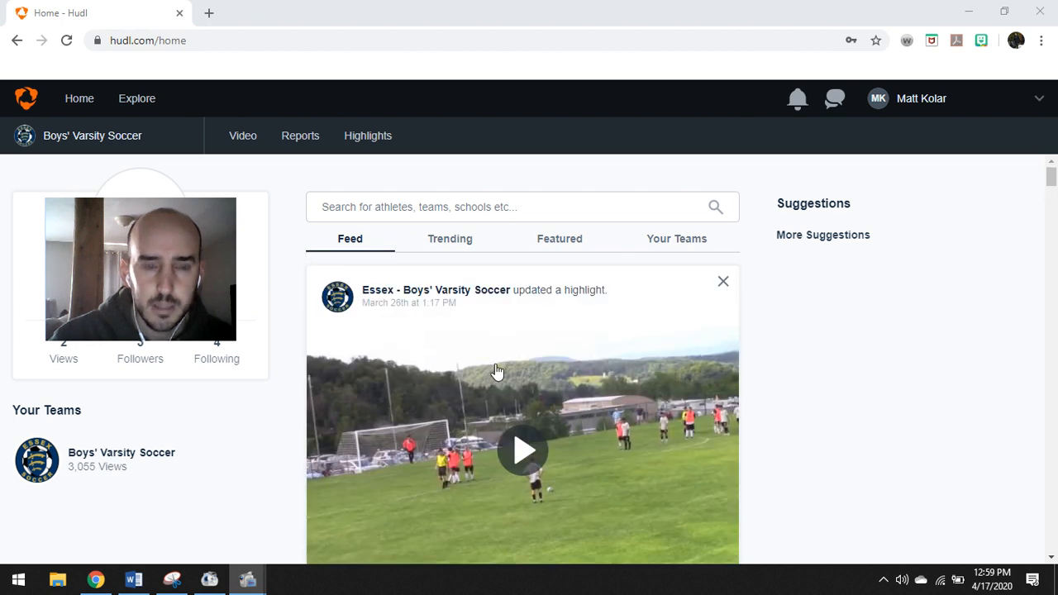
{"action": "left_click_drag", "start_coordinate": [146, 207], "coordinate": [141, 174]}
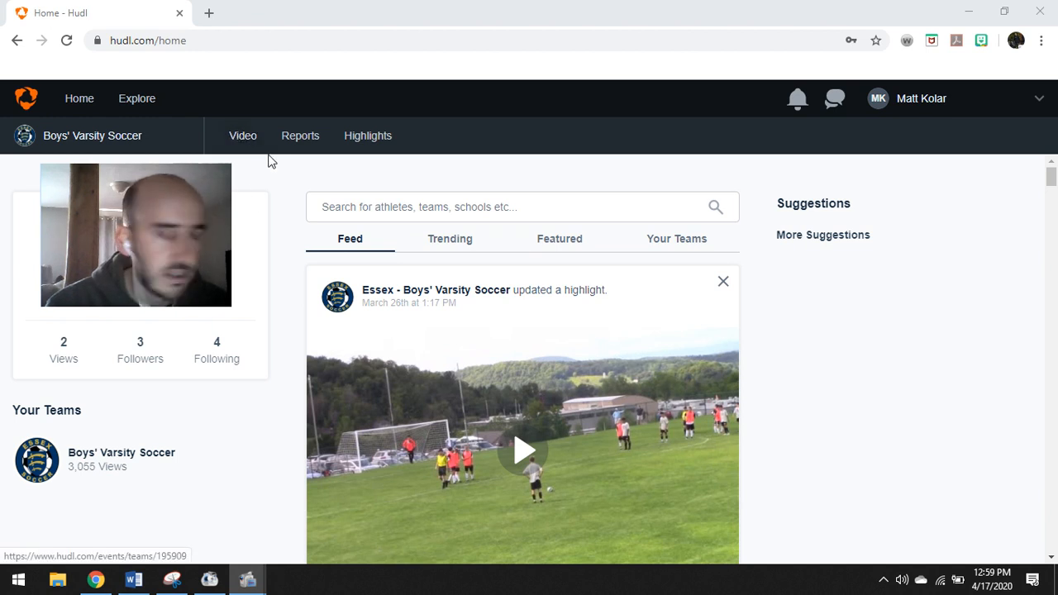
{"action": "left_click", "coordinate": [243, 137]}
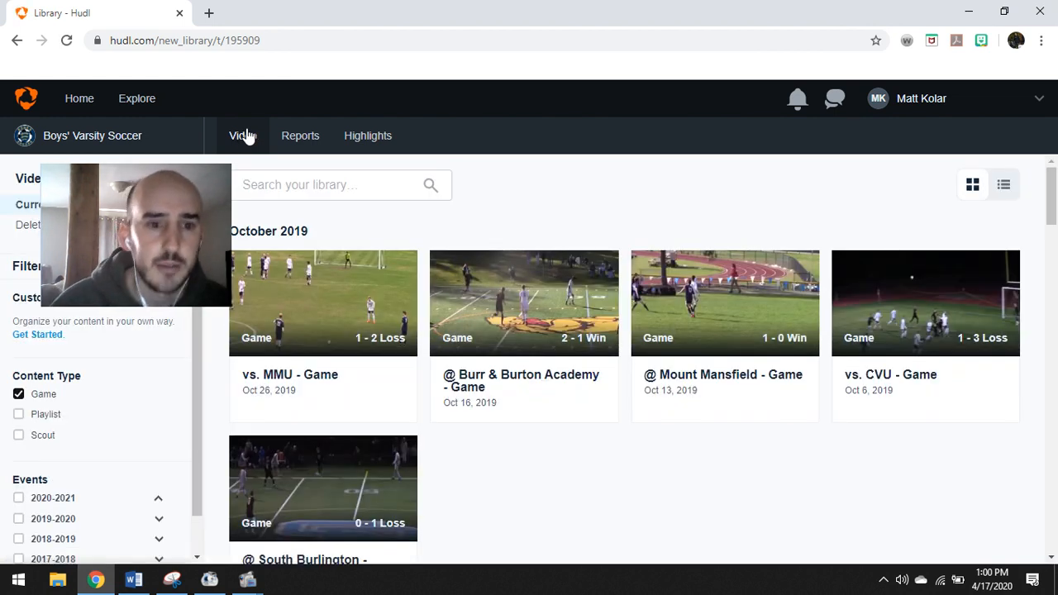
{"action": "left_click_drag", "start_coordinate": [176, 169], "coordinate": [143, 172]}
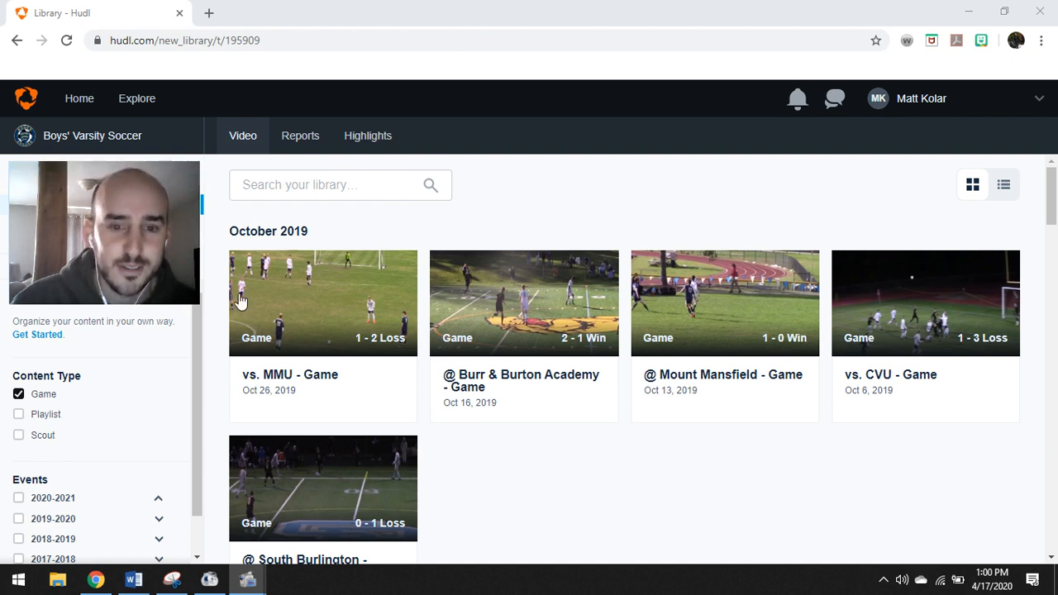
Play the @ Mount Mansfield - Game film and show its Your Clips list
{"action": "left_click", "coordinate": [726, 290]}
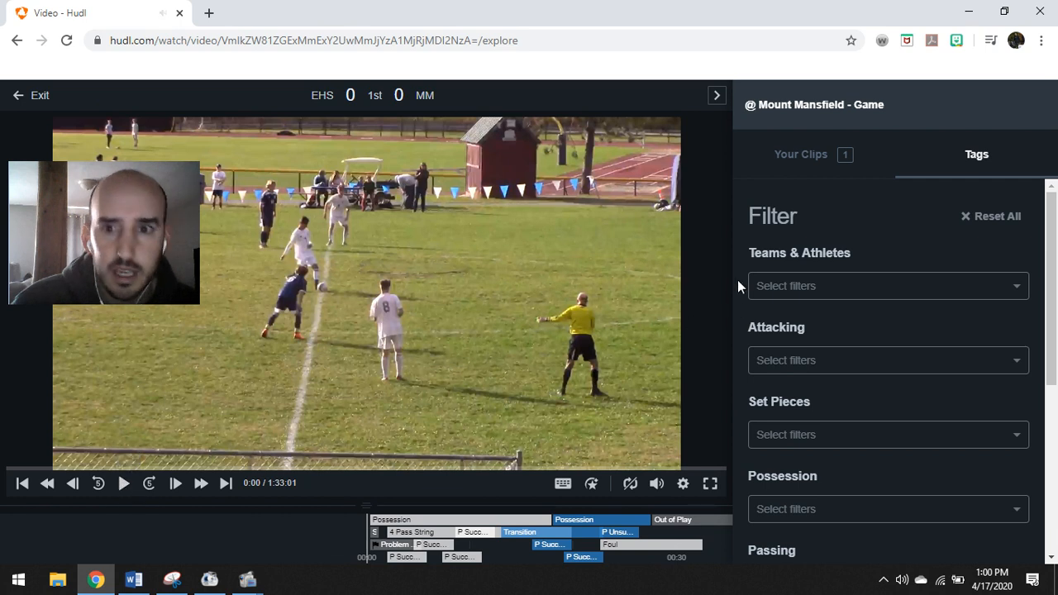
{"action": "left_click", "coordinate": [802, 159]}
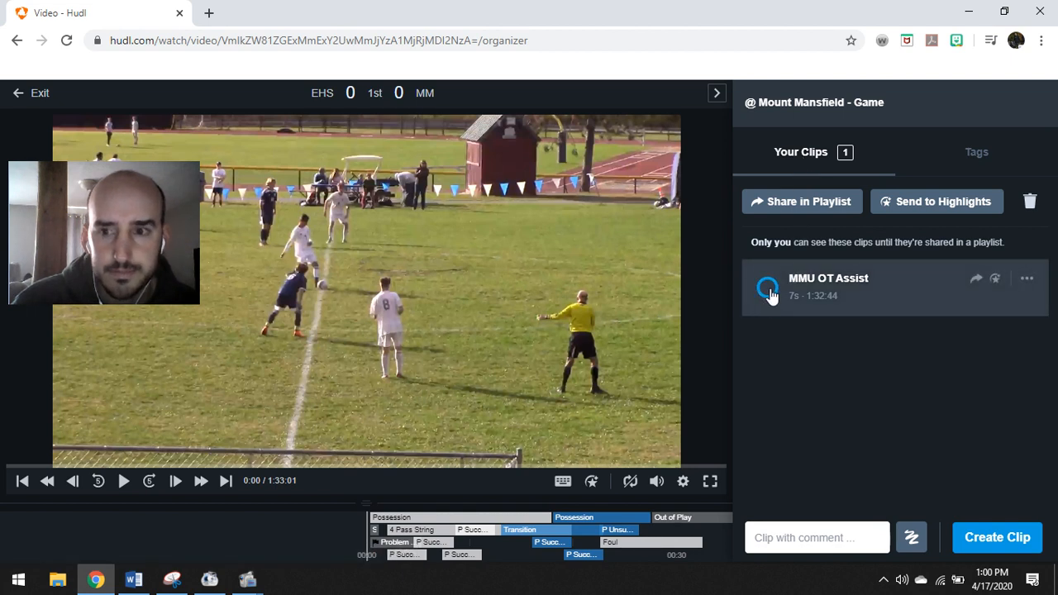
Delete the MMU OT Assist clip from the @ Mount Mansfield game
{"action": "left_click", "coordinate": [1020, 281]}
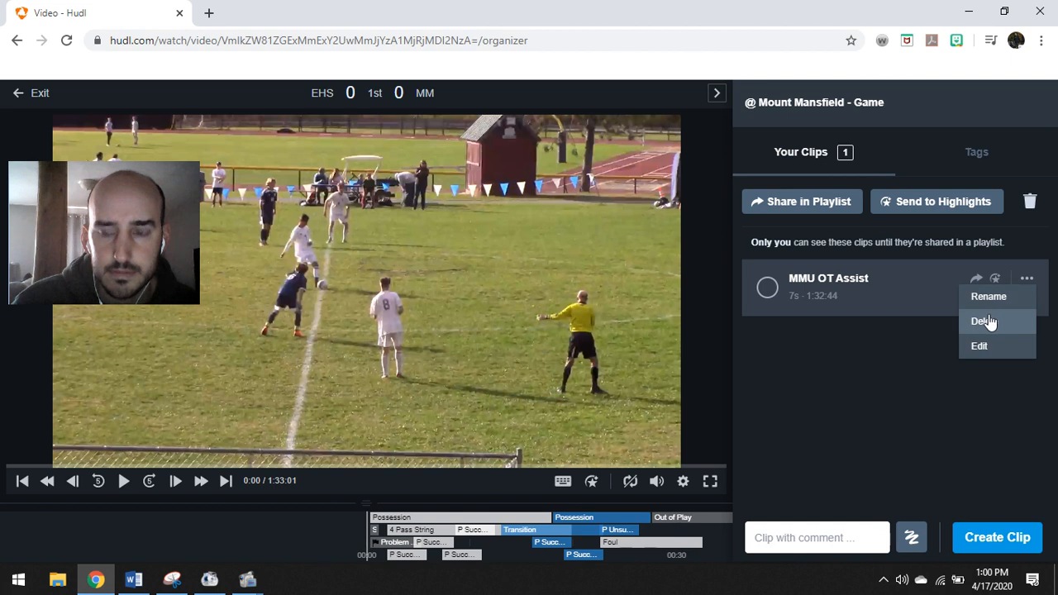
{"action": "left_click", "coordinate": [990, 320]}
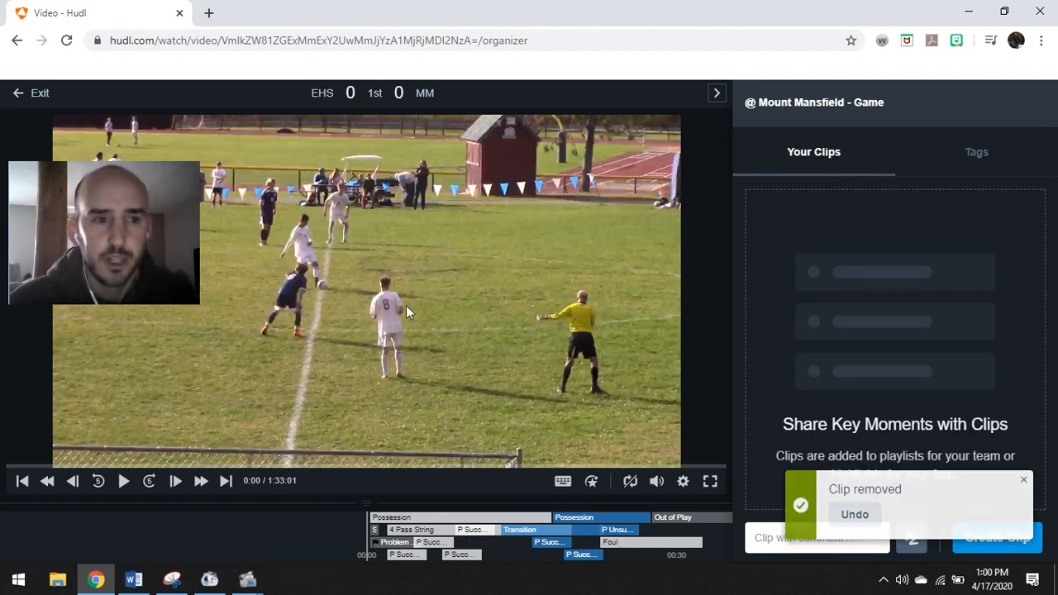
{"action": "mouse_move", "coordinate": [119, 230]}
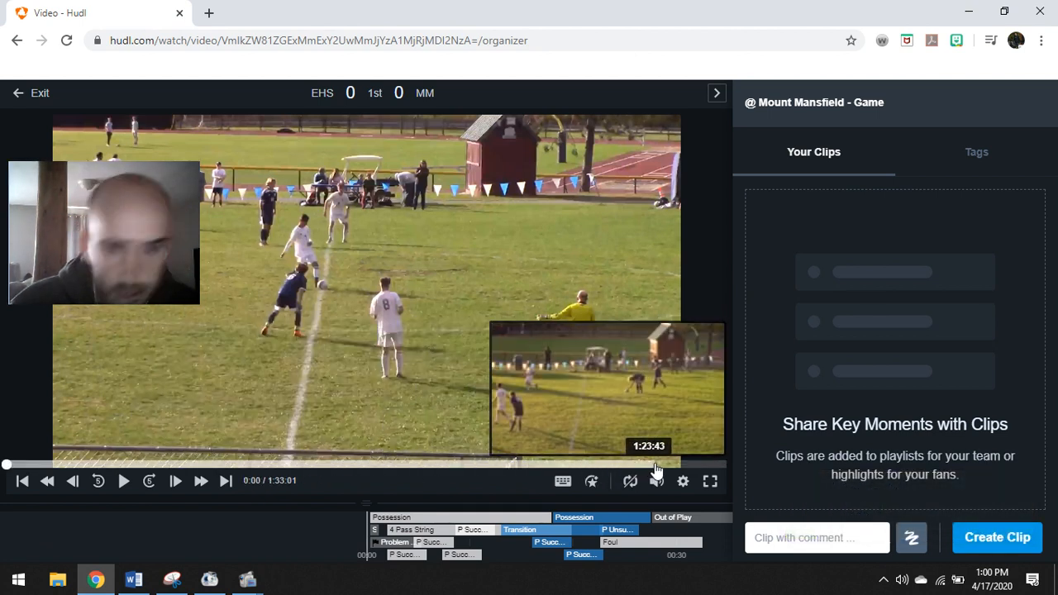
Skip into the overtime footage near the game's end and pause at 1:32:53
{"action": "left_click", "coordinate": [715, 466]}
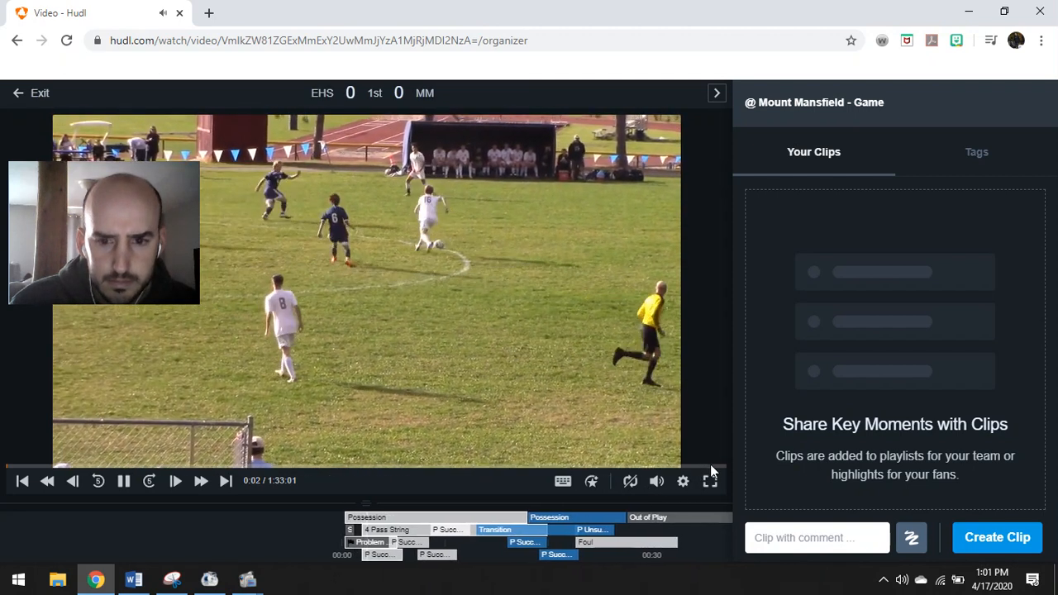
{"action": "left_click", "coordinate": [711, 466]}
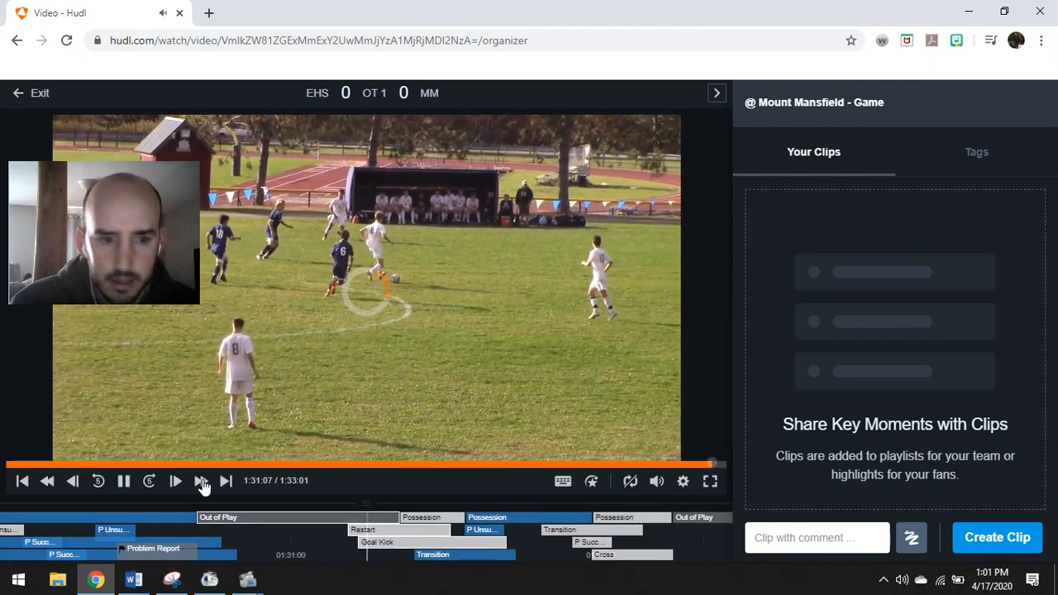
{"action": "left_click", "coordinate": [152, 489]}
{"action": "left_click", "coordinate": [152, 488]}
{"action": "left_click", "coordinate": [152, 488]}
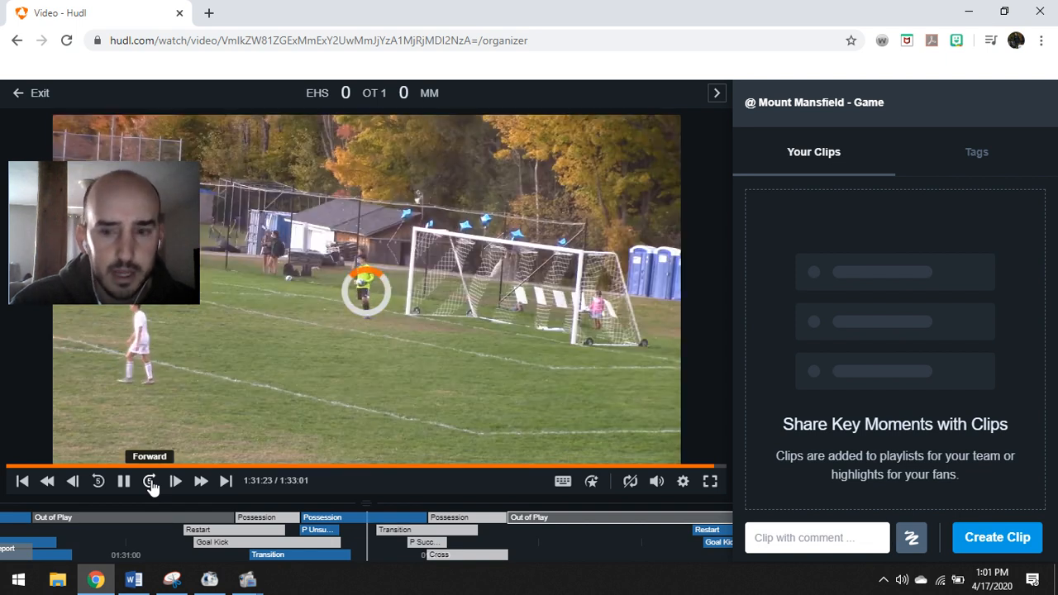
{"action": "left_click", "coordinate": [152, 489]}
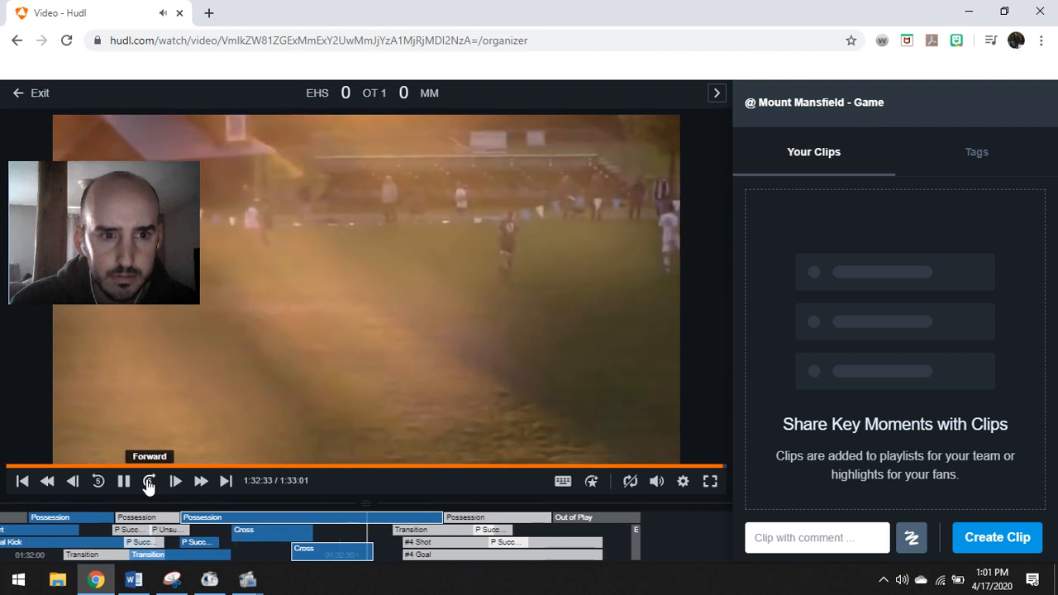
{"action": "left_click", "coordinate": [149, 481]}
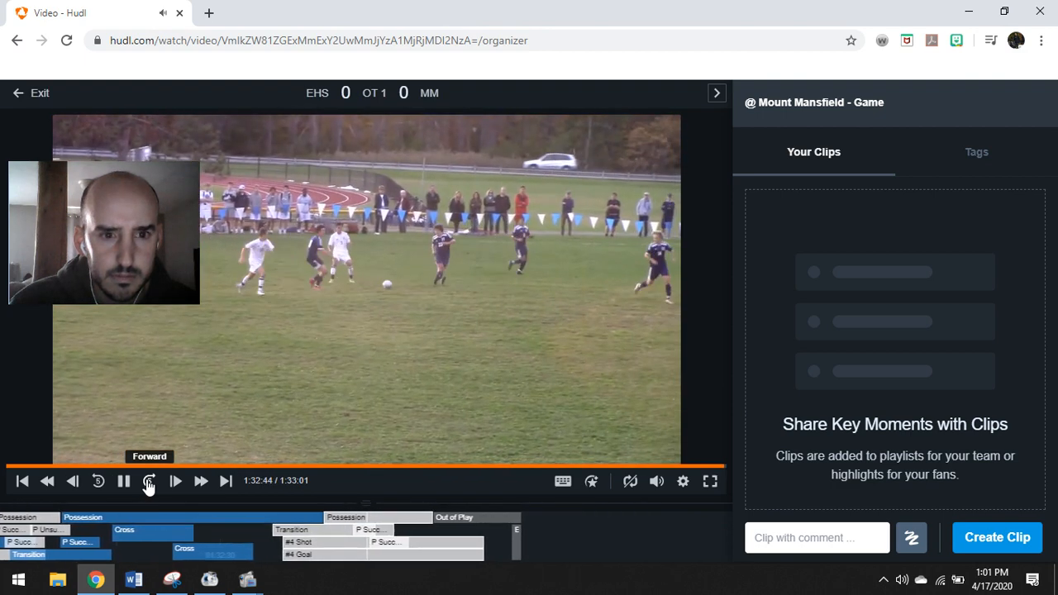
{"action": "left_click", "coordinate": [99, 482]}
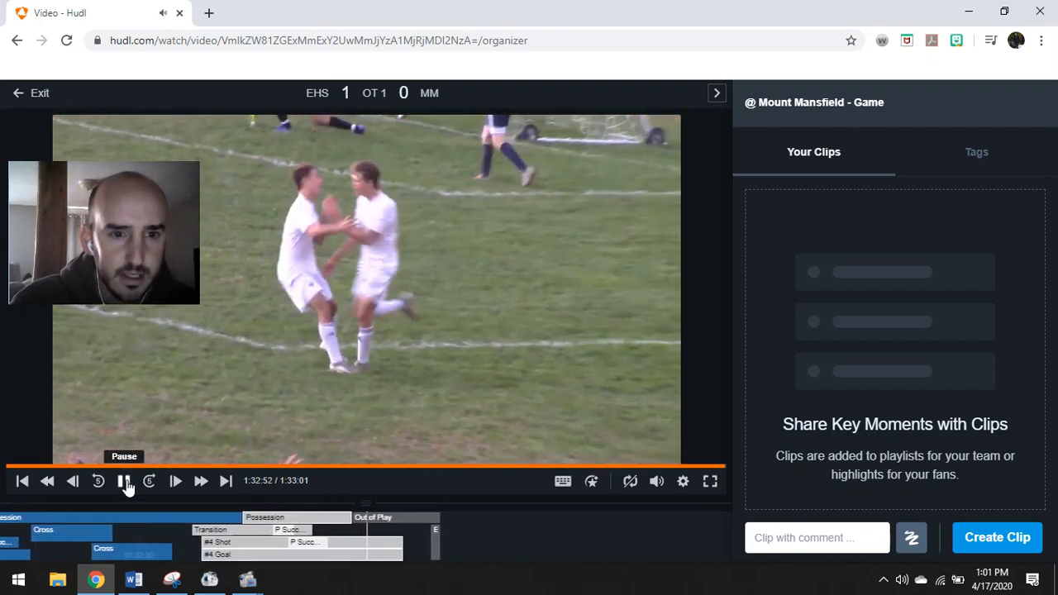
{"action": "left_click", "coordinate": [124, 481]}
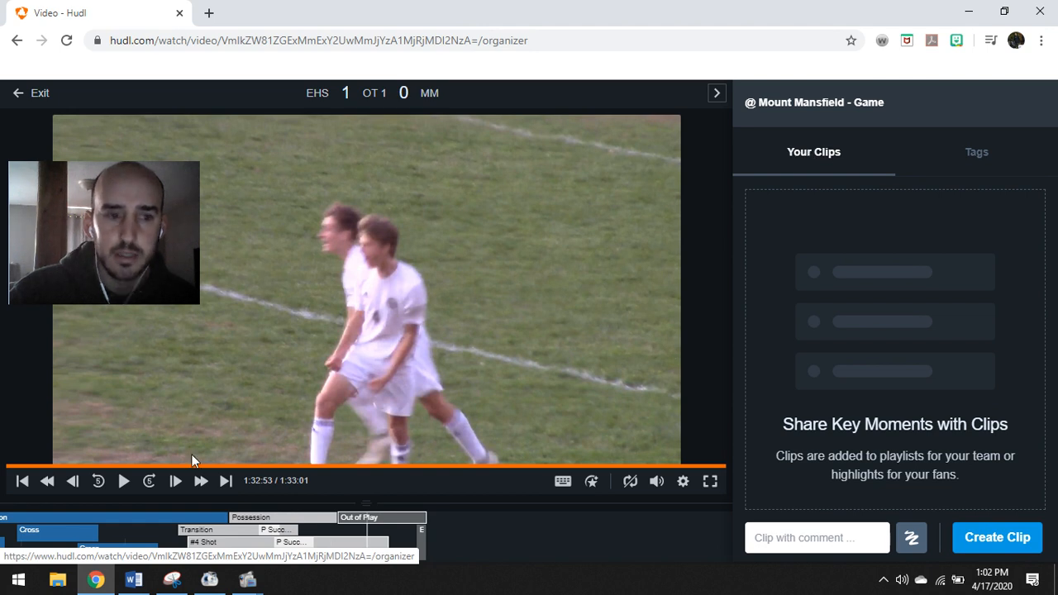
Step back to 1:32:39 and create a clip starting at 1:32:35
{"action": "left_click", "coordinate": [98, 482]}
{"action": "left_click", "coordinate": [98, 482]}
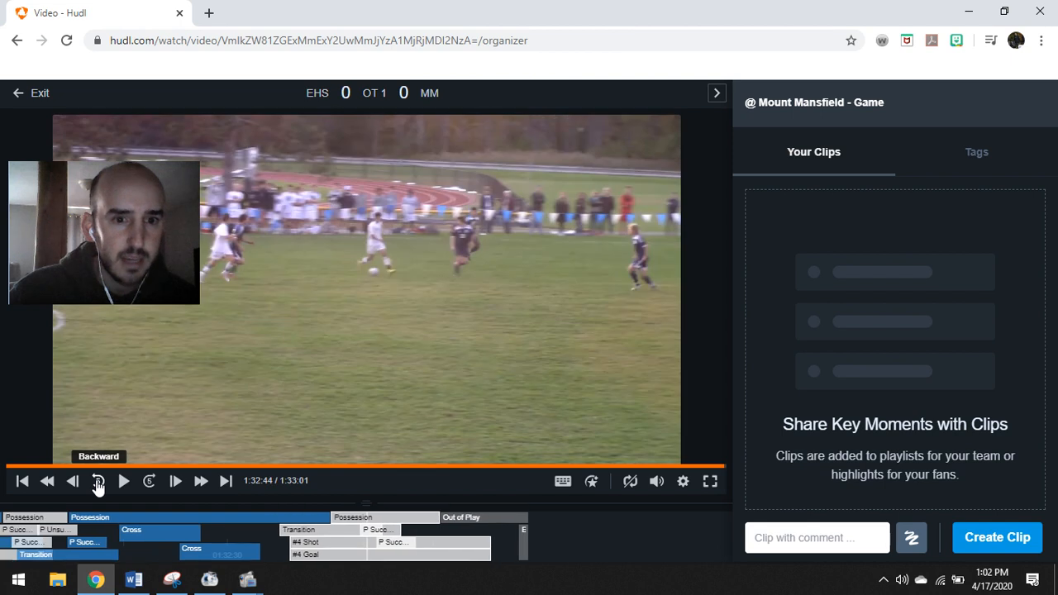
{"action": "left_click", "coordinate": [98, 482]}
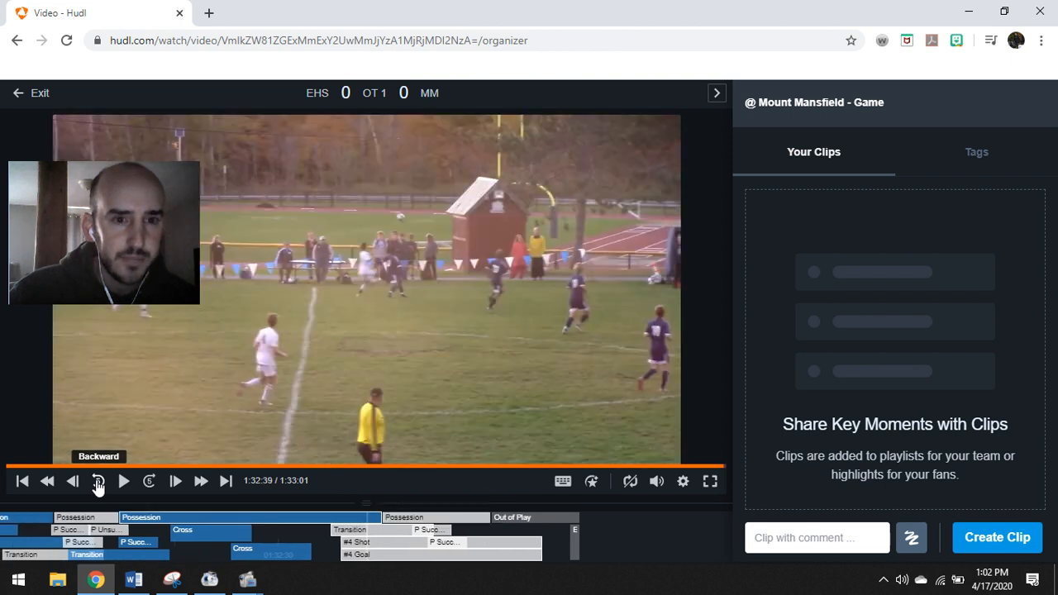
{"action": "left_click", "coordinate": [150, 483]}
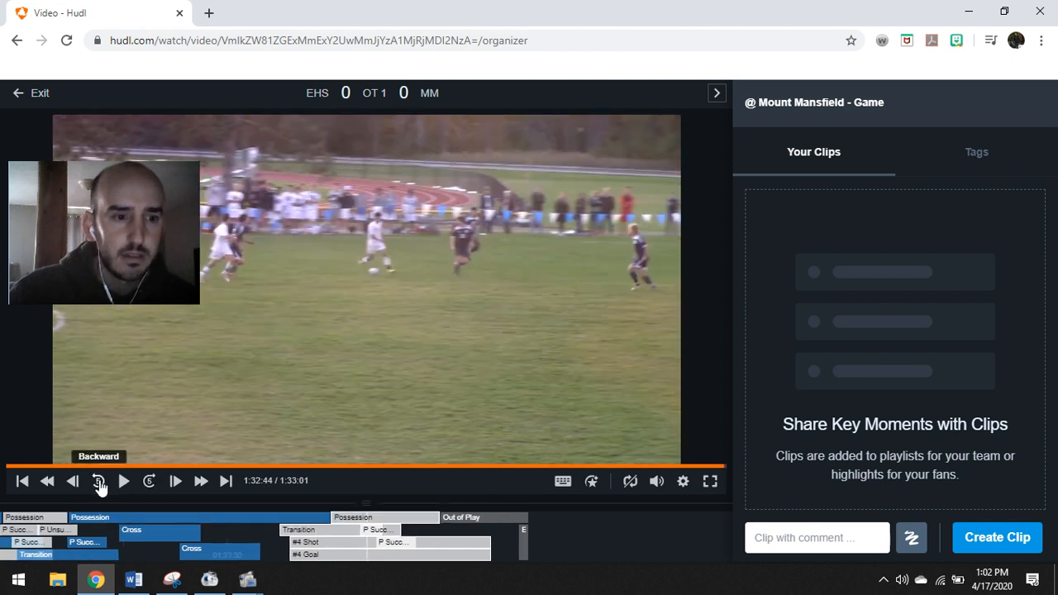
{"action": "left_click", "coordinate": [99, 483]}
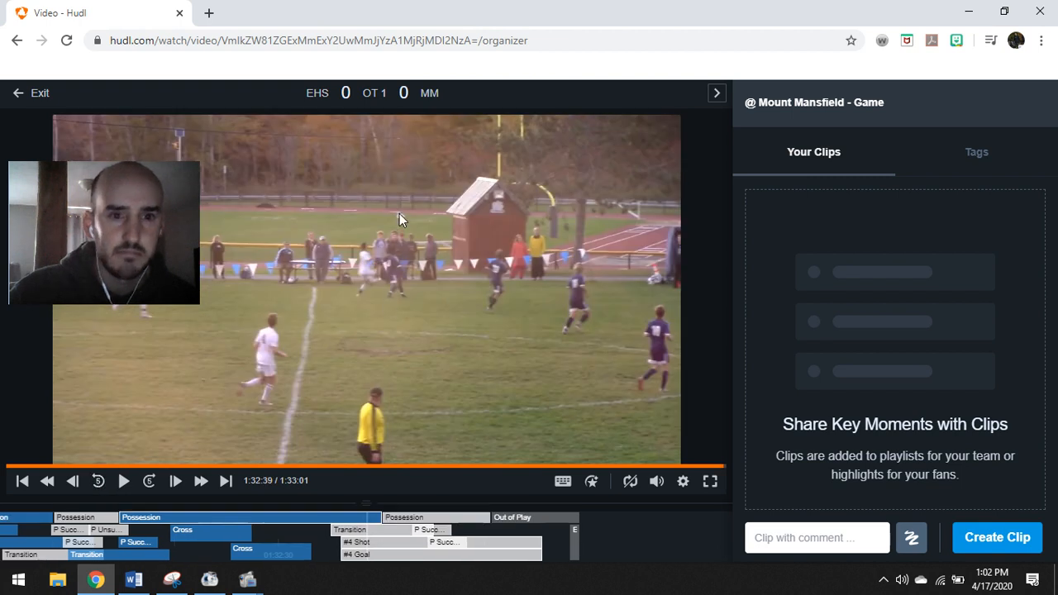
{"action": "left_click", "coordinate": [987, 539]}
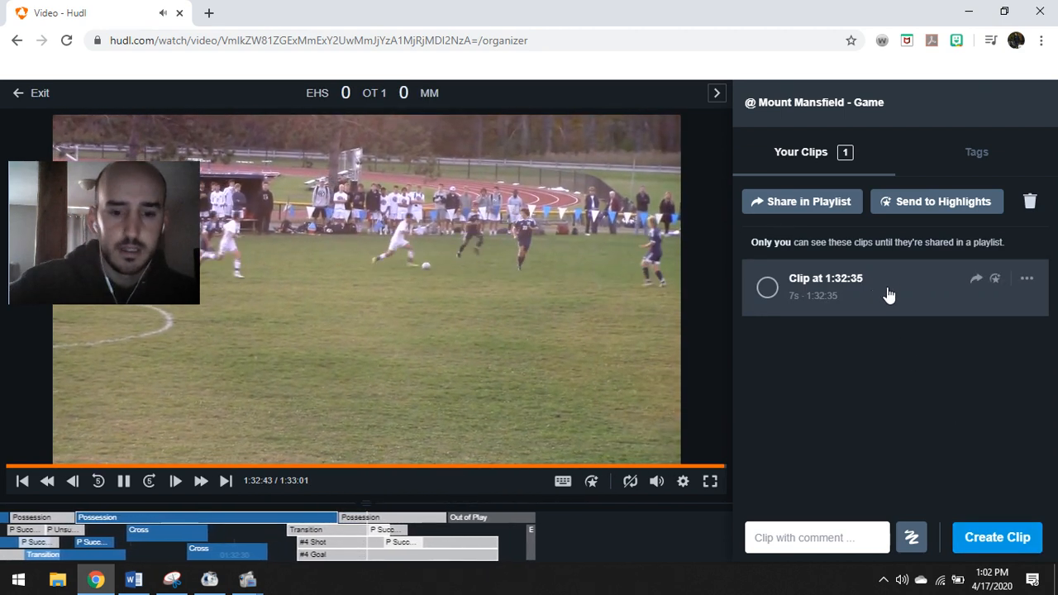
Lower the system volume and open 'Clip at 1:32:35' for editing
{"action": "key", "text": "XF86AudioLowerVolume"}
{"action": "key", "text": "XF86AudioLowerVolume"}
{"action": "key", "text": "XF86AudioLowerVolume"}
{"action": "key", "text": "XF86AudioLowerVolume"}
{"action": "key", "text": "XF86AudioLowerVolume"}
{"action": "key", "text": "XF86AudioLowerVolume"}
{"action": "key", "text": "XF86AudioLowerVolume"}
{"action": "key", "text": "XF86AudioLowerVolume"}
{"action": "key", "text": "XF86AudioLowerVolume"}
{"action": "key", "text": "XF86AudioLowerVolume"}
{"action": "key", "text": "XF86AudioLowerVolume"}
{"action": "key", "text": "XF86AudioLowerVolume"}
{"action": "key", "text": "XF86AudioLowerVolume"}
{"action": "key", "text": "XF86AudioLowerVolume"}
{"action": "key", "text": "XF86AudioLowerVolume"}
{"action": "key", "text": "XF86AudioLowerVolume"}
{"action": "key", "text": "XF86AudioLowerVolume"}
{"action": "key", "text": "XF86AudioLowerVolume"}
{"action": "key", "text": "XF86AudioLowerVolume"}
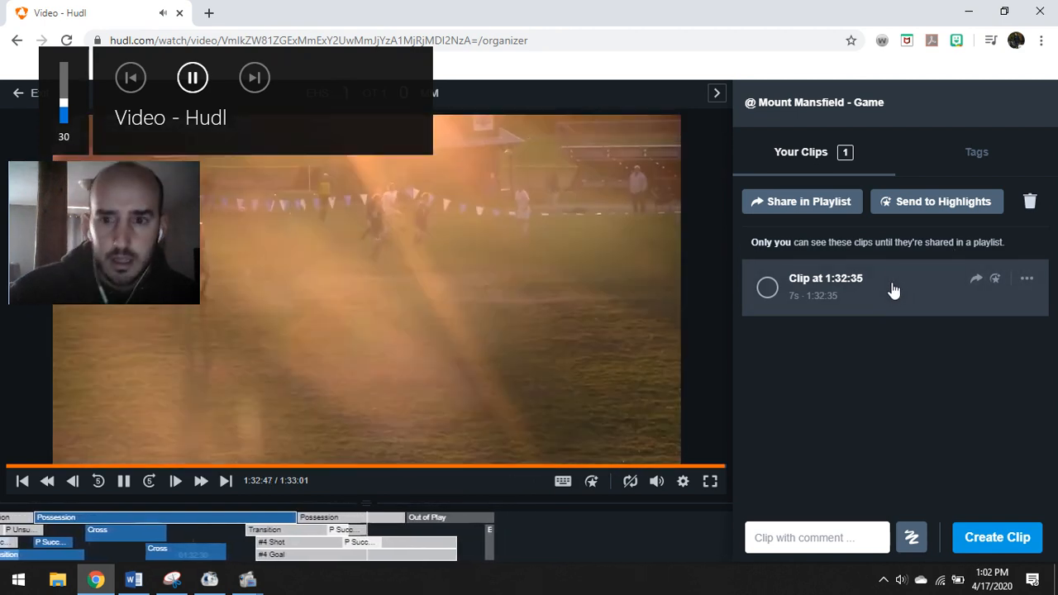
{"action": "left_click", "coordinate": [890, 290]}
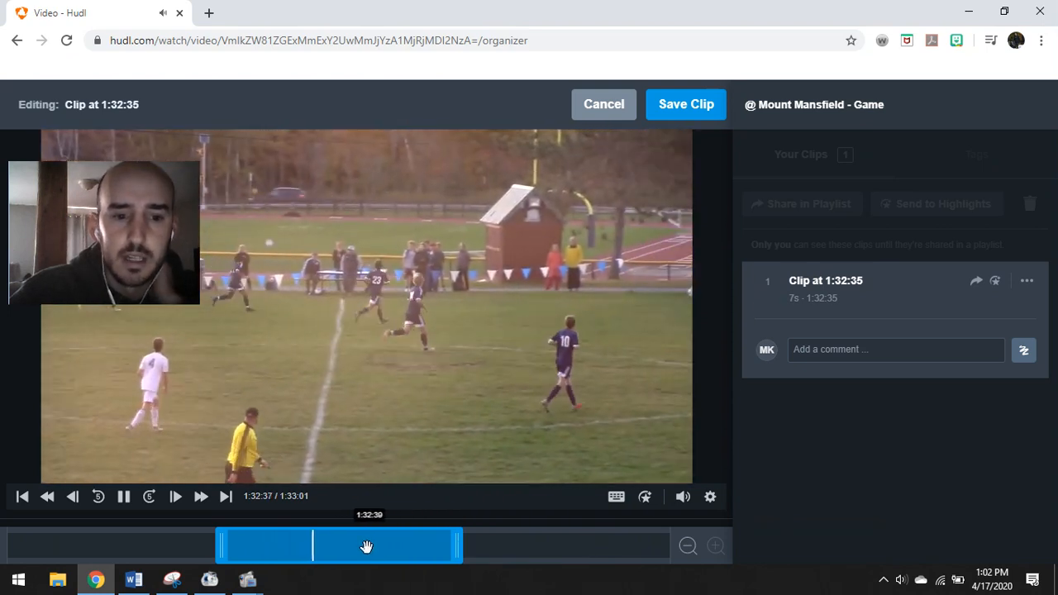
Shift the clip's range later in the game and preview it from its start
{"action": "left_click_drag", "start_coordinate": [366, 546], "coordinate": [581, 531]}
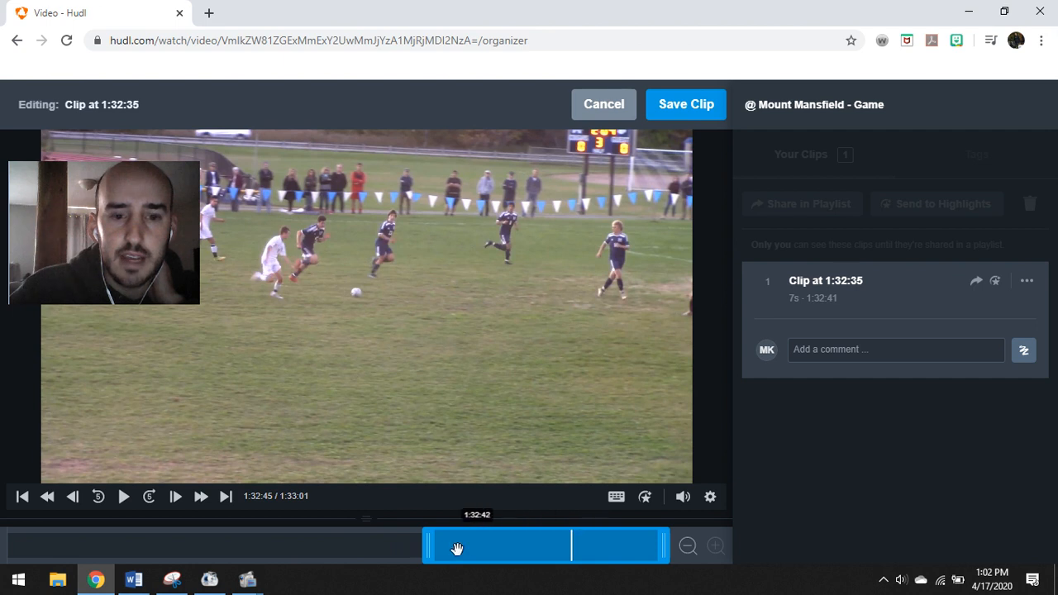
{"action": "left_click", "coordinate": [440, 544]}
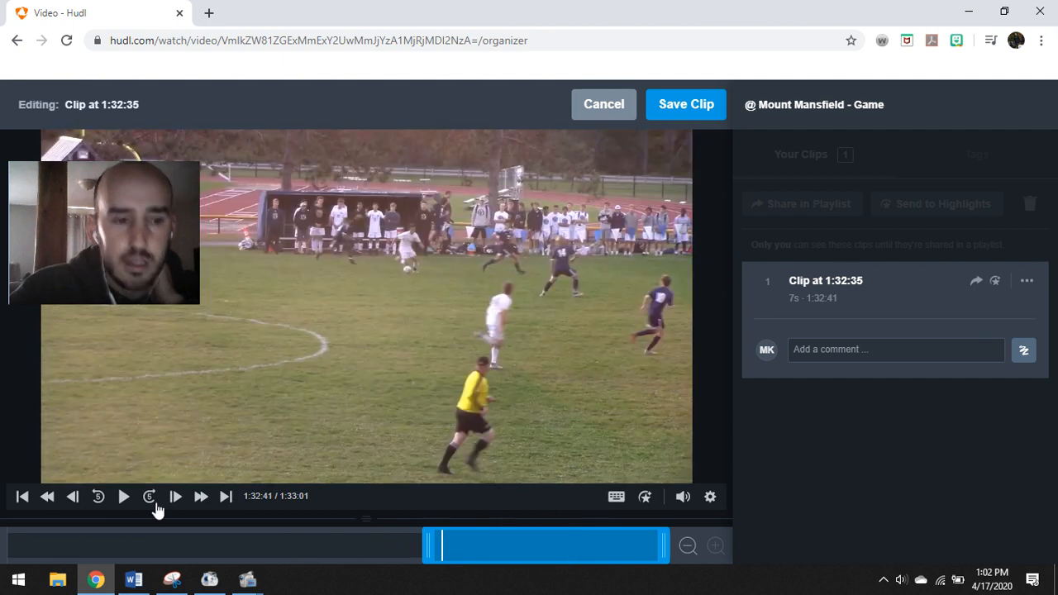
{"action": "left_click", "coordinate": [124, 498]}
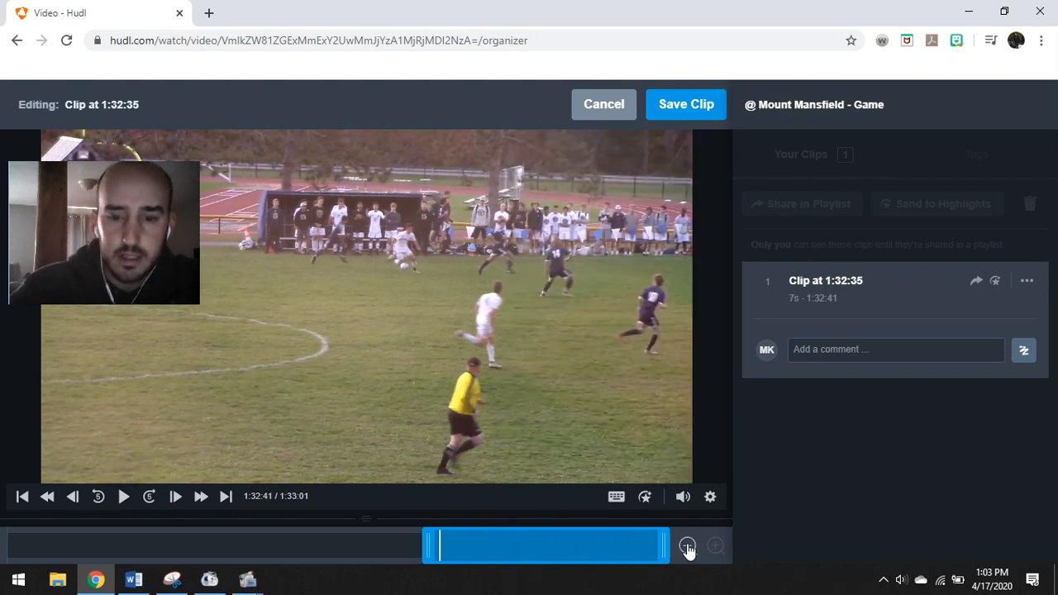
Zoom out the trim bar and shorten the clip from 12 to 9 seconds, previewing each trim
{"action": "left_click", "coordinate": [687, 548]}
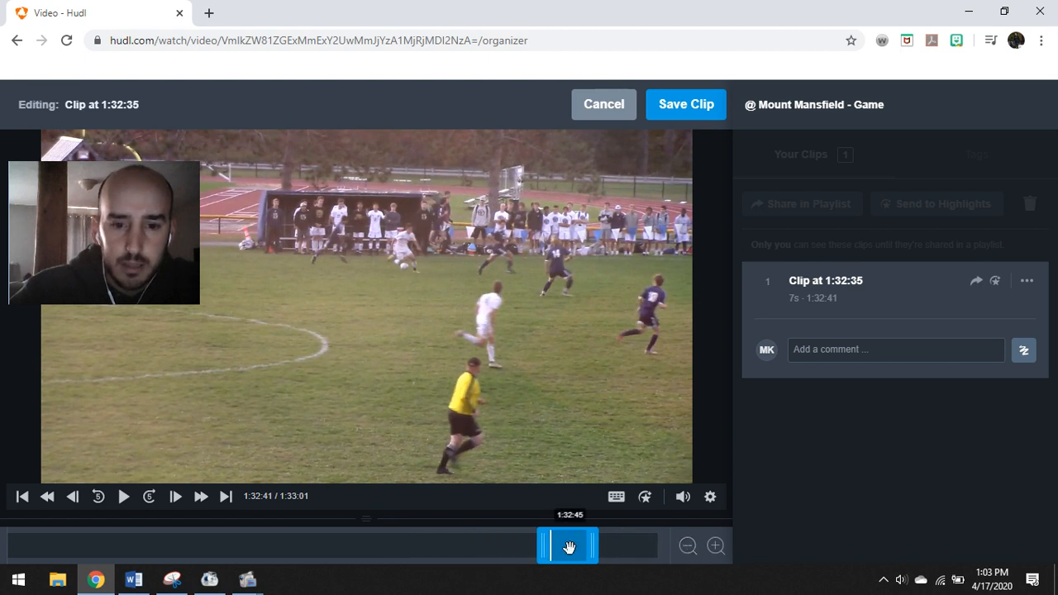
{"action": "left_click_drag", "start_coordinate": [574, 548], "coordinate": [633, 547]}
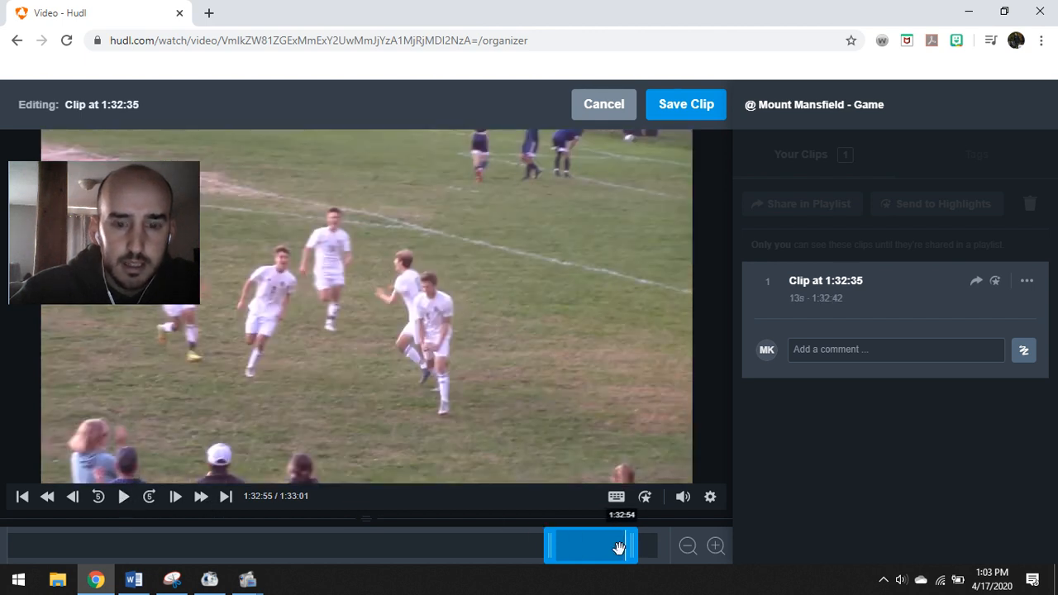
{"action": "left_click_drag", "start_coordinate": [628, 554], "coordinate": [627, 553]}
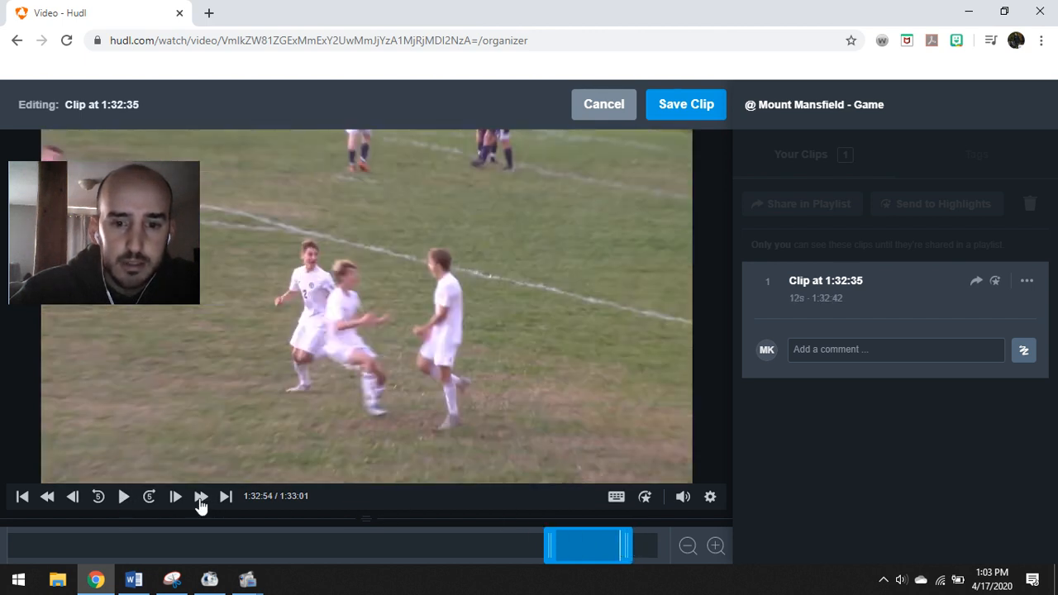
{"action": "left_click", "coordinate": [125, 497]}
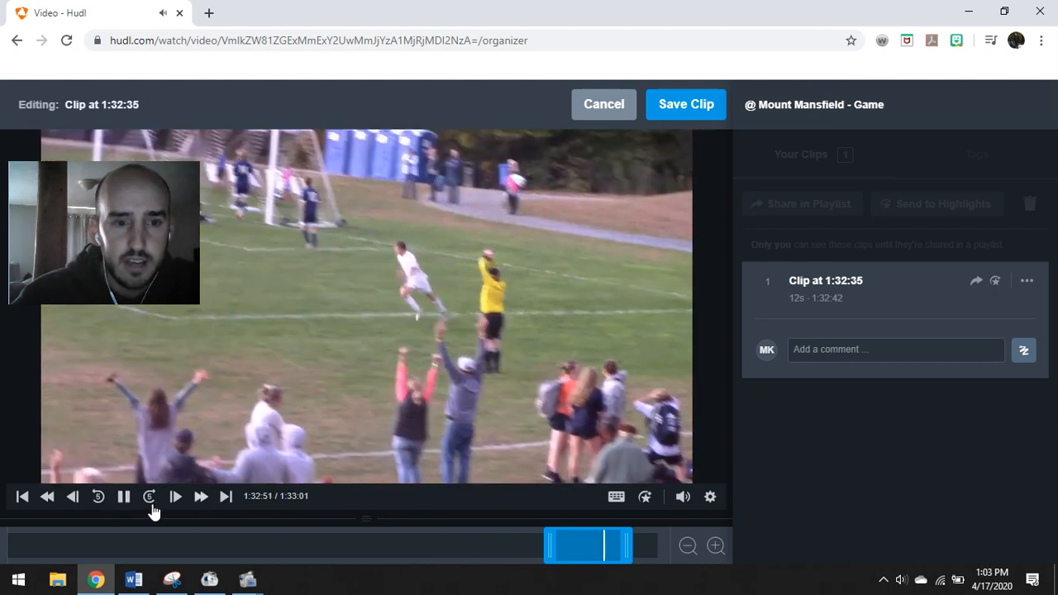
{"action": "left_click", "coordinate": [124, 498]}
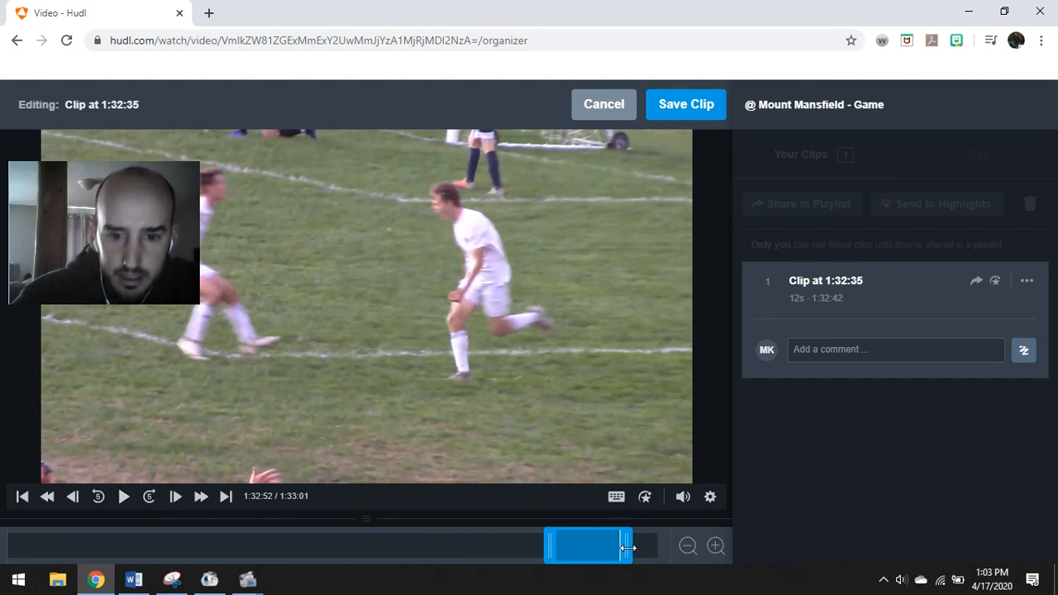
{"action": "left_click", "coordinate": [612, 551]}
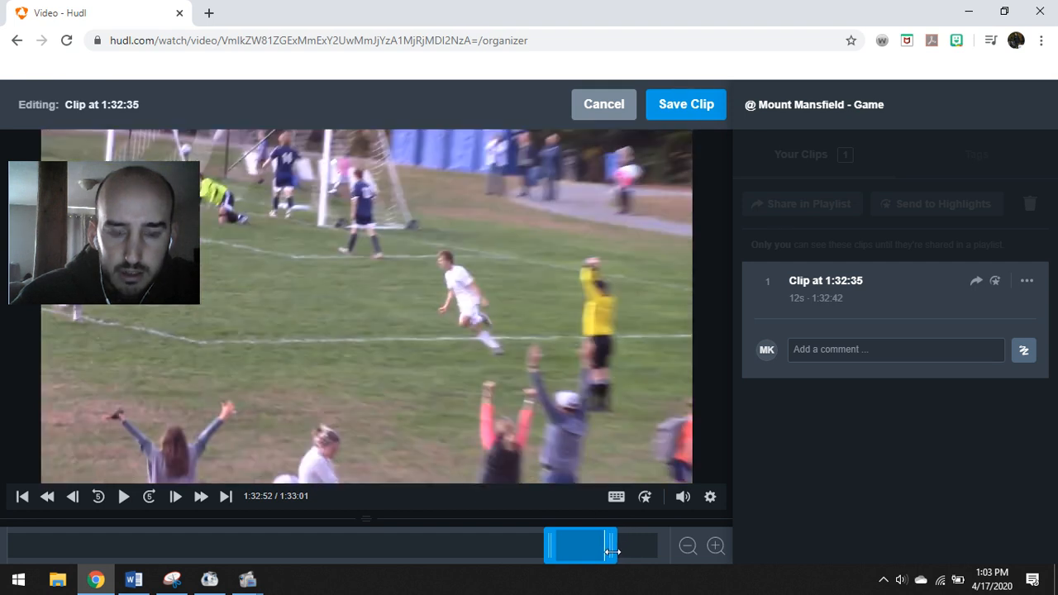
{"action": "left_click", "coordinate": [124, 496]}
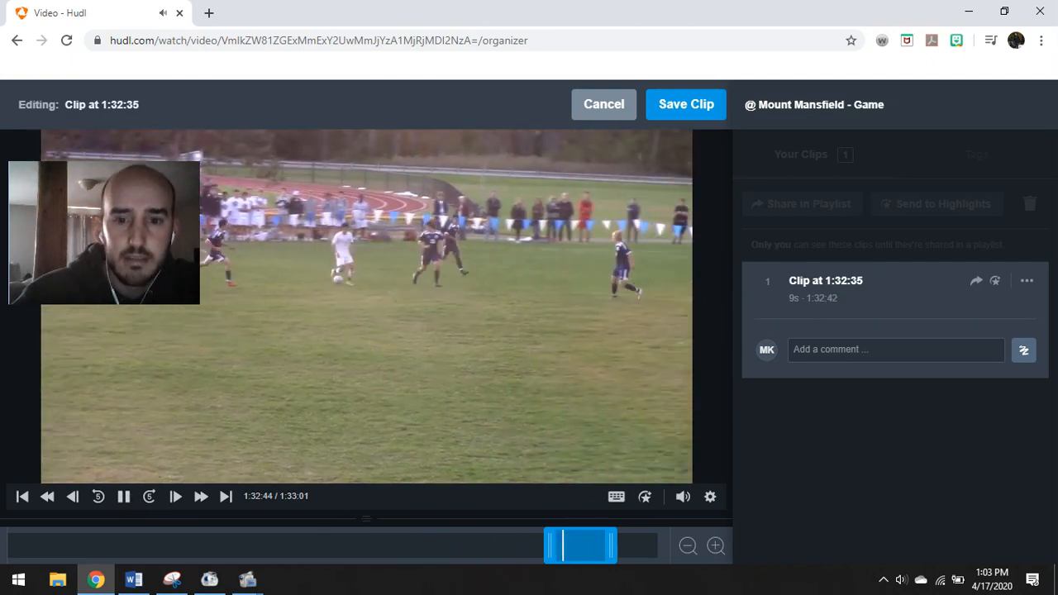
{"action": "left_click", "coordinate": [126, 498]}
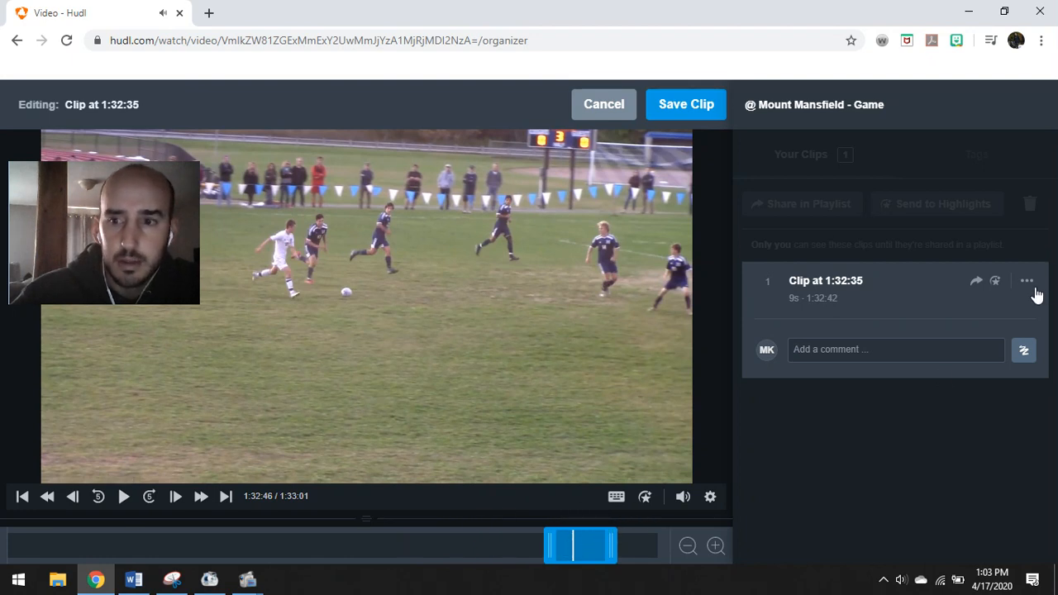
Rename the clip to 'MMU Assist' and save the trimmed clip
{"action": "left_click", "coordinate": [1027, 283]}
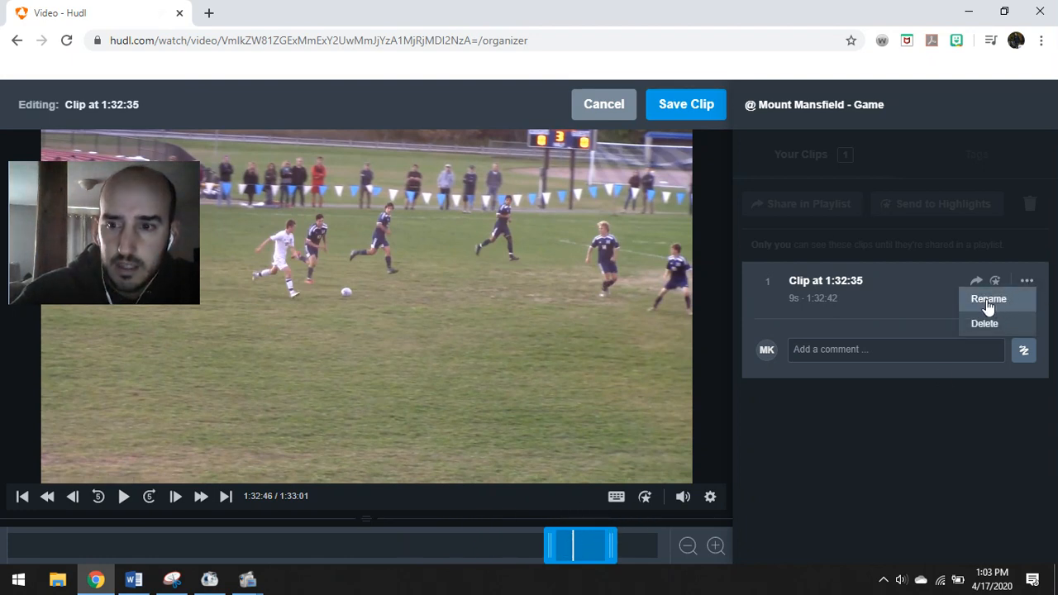
{"action": "left_click", "coordinate": [988, 300]}
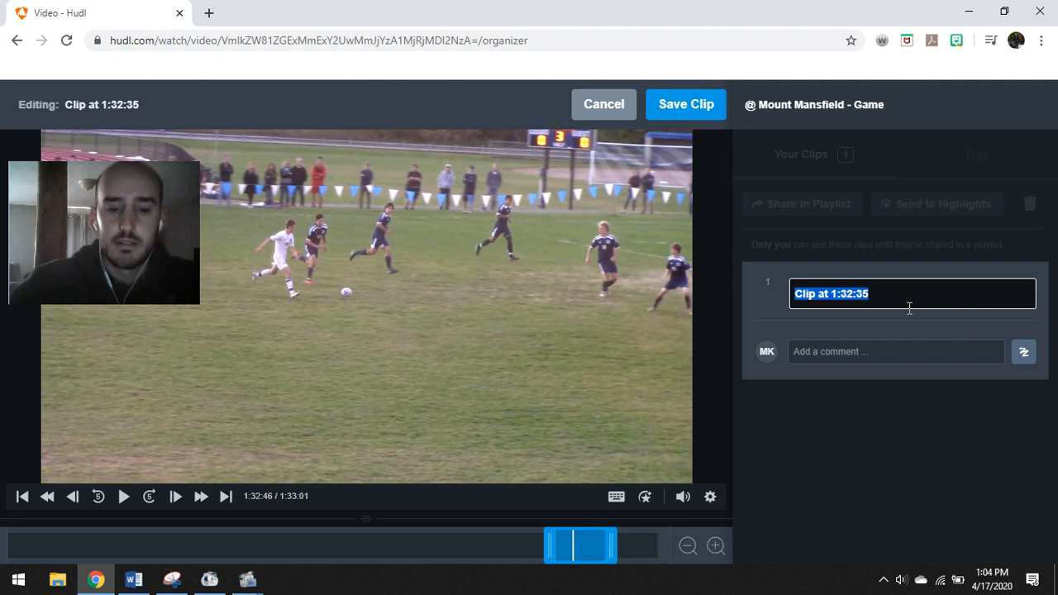
{"action": "type", "text": "MMU Assist"}
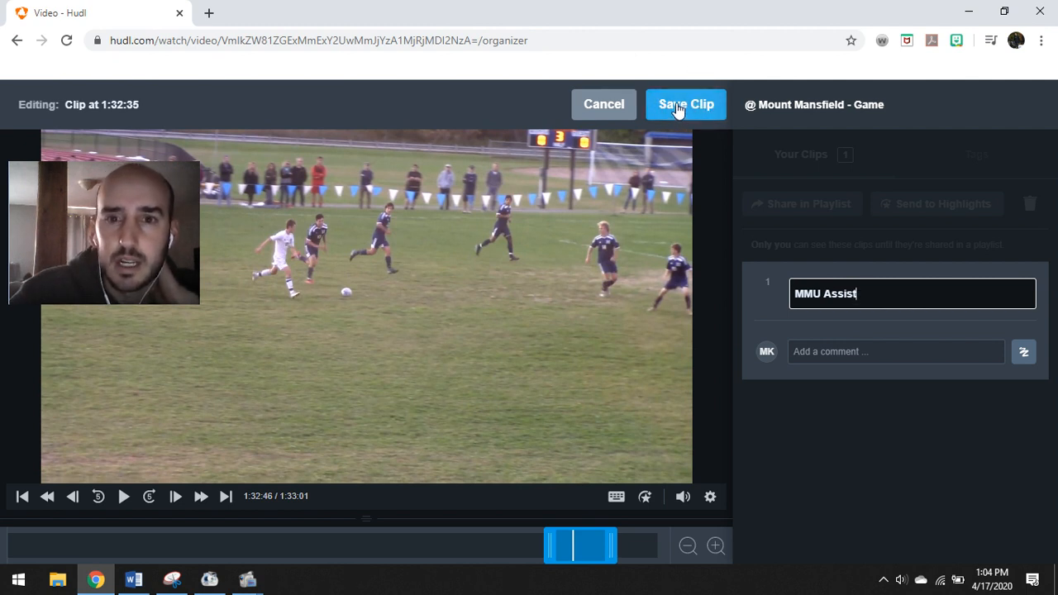
{"action": "left_click", "coordinate": [684, 105]}
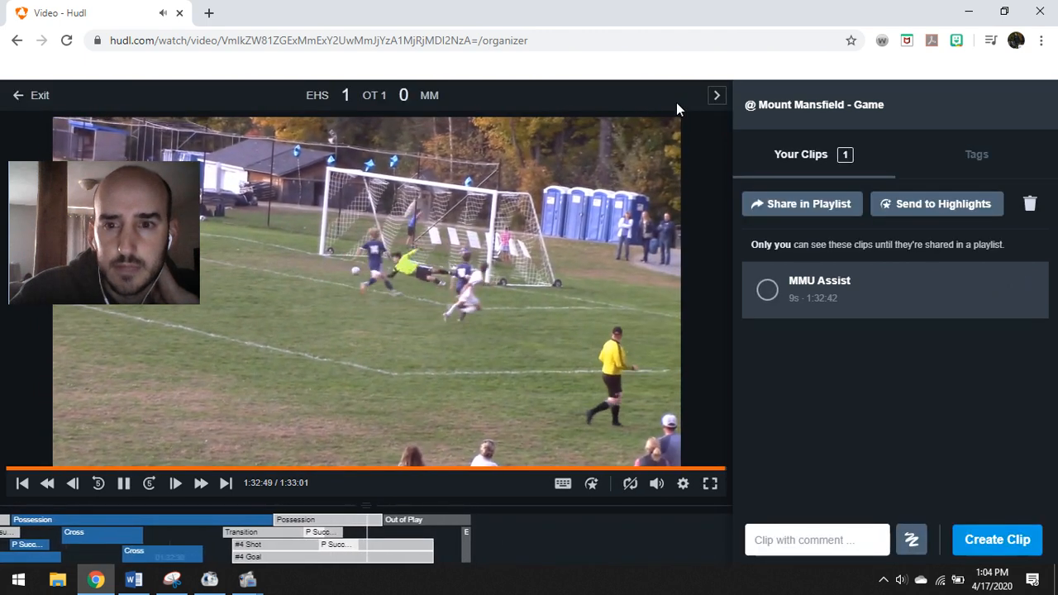
Send the MMU Assist clip to highlights, publish it, and close the sharing dialog
{"action": "left_click", "coordinate": [124, 482]}
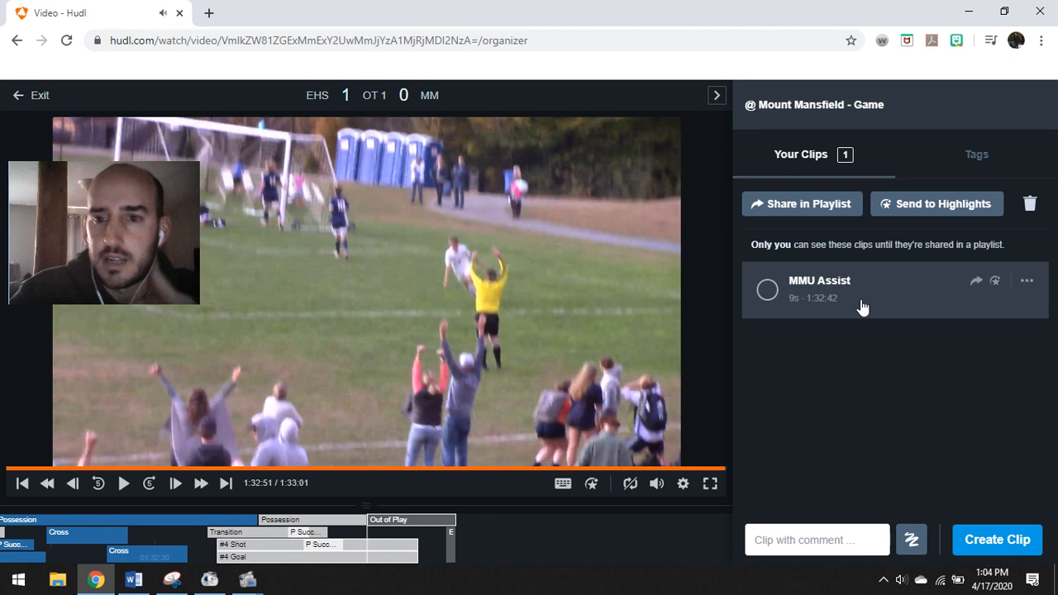
{"action": "left_click", "coordinate": [768, 291]}
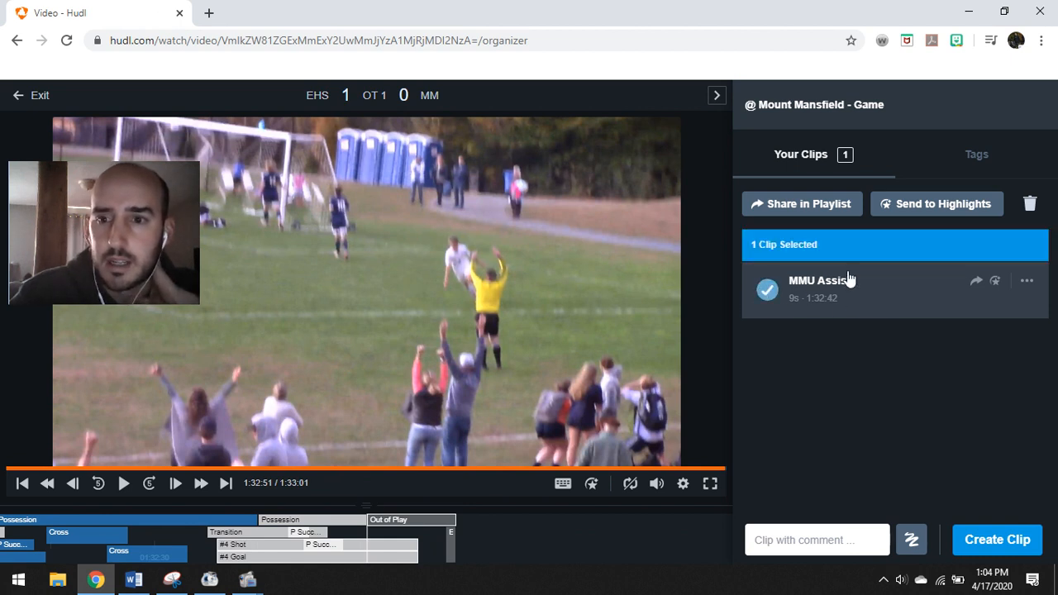
{"action": "left_click", "coordinate": [916, 209]}
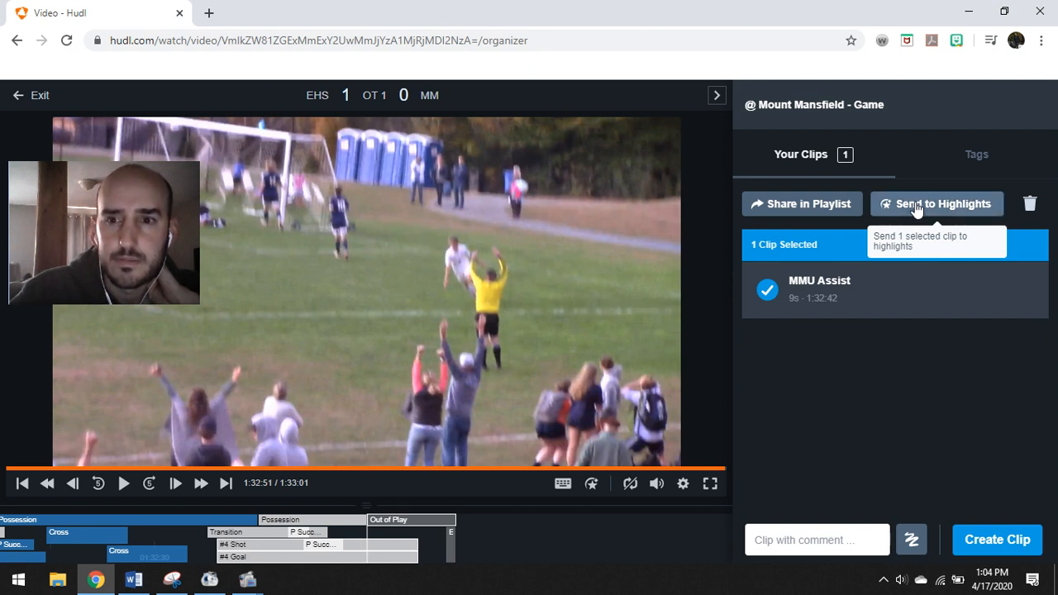
{"action": "left_click", "coordinate": [916, 207]}
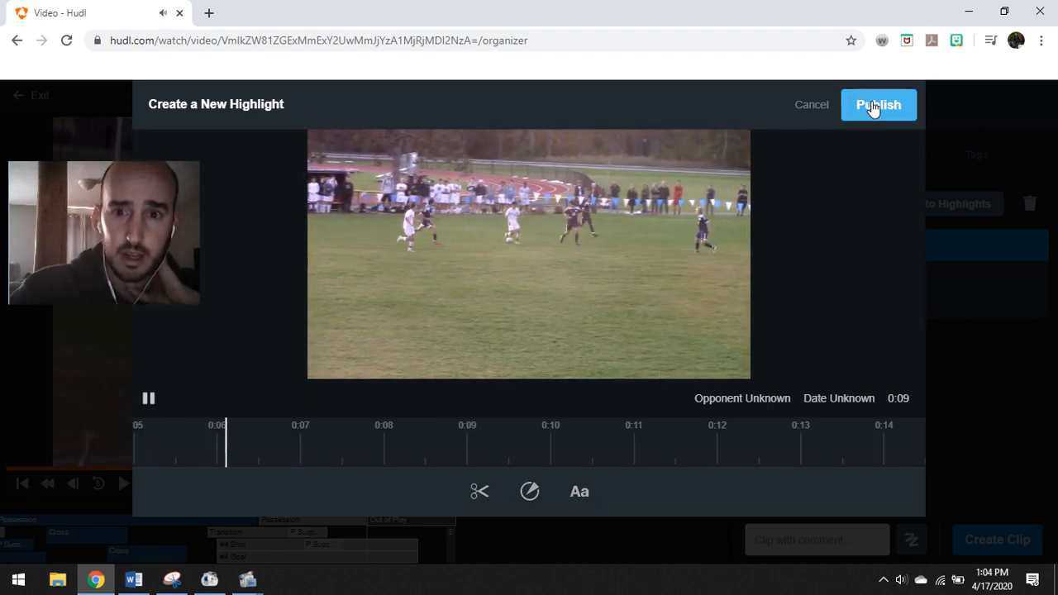
{"action": "left_click", "coordinate": [872, 107]}
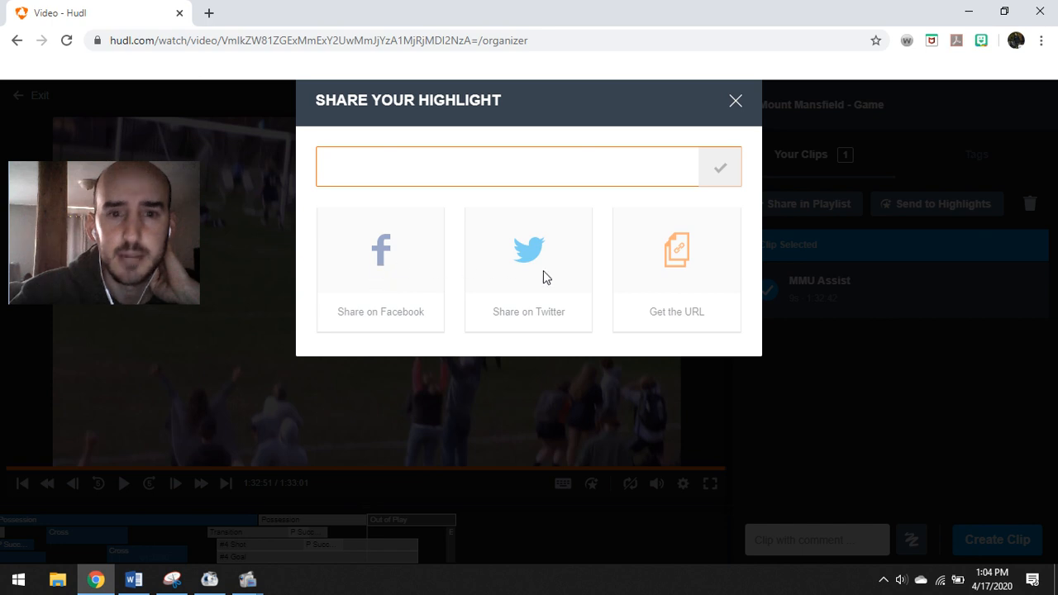
{"action": "left_click", "coordinate": [734, 102]}
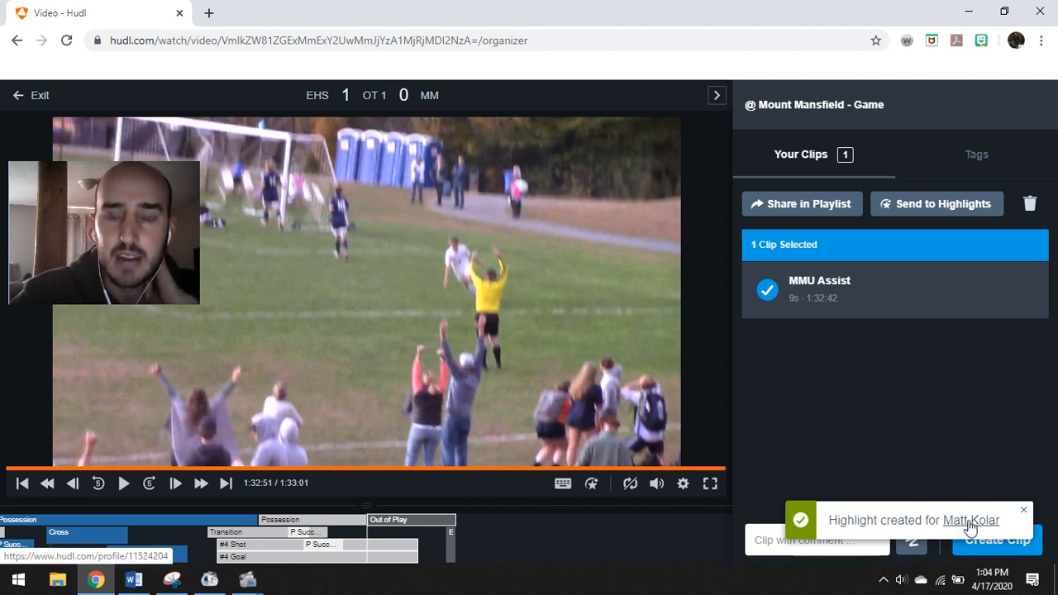
Exit to the team library and open the vs. Mount Anthony - Game video
{"action": "left_click", "coordinate": [31, 99]}
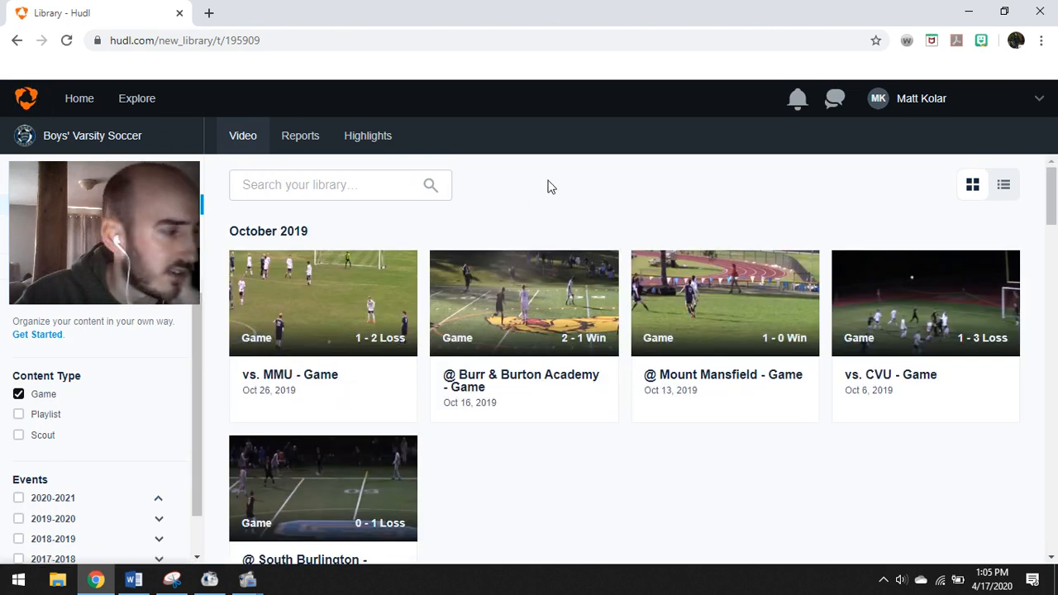
{"action": "scroll", "coordinate": [606, 215], "scroll_direction": "down", "scroll_amount": 10}
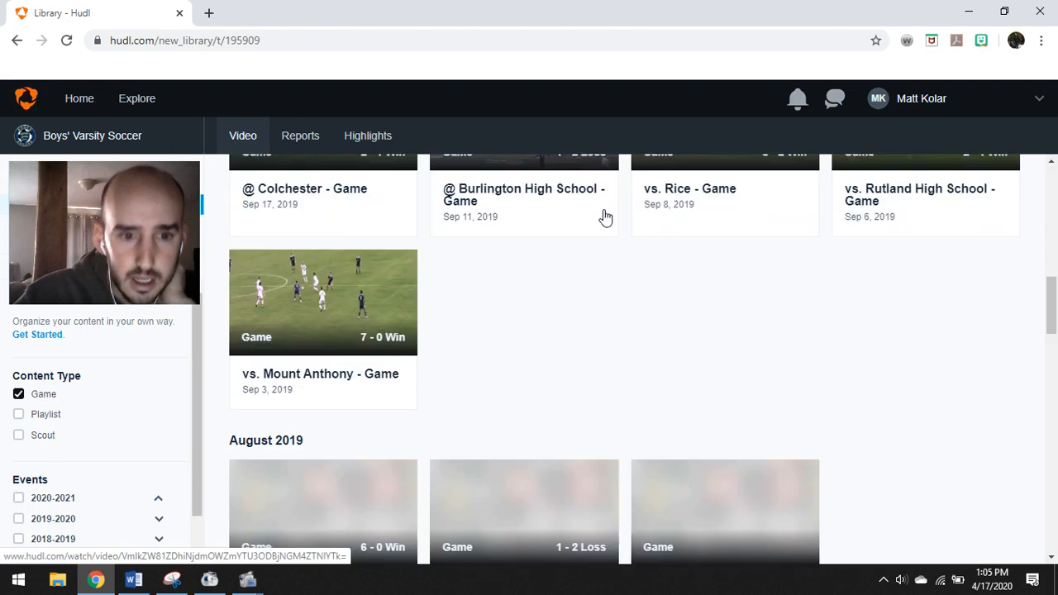
{"action": "left_click", "coordinate": [321, 213]}
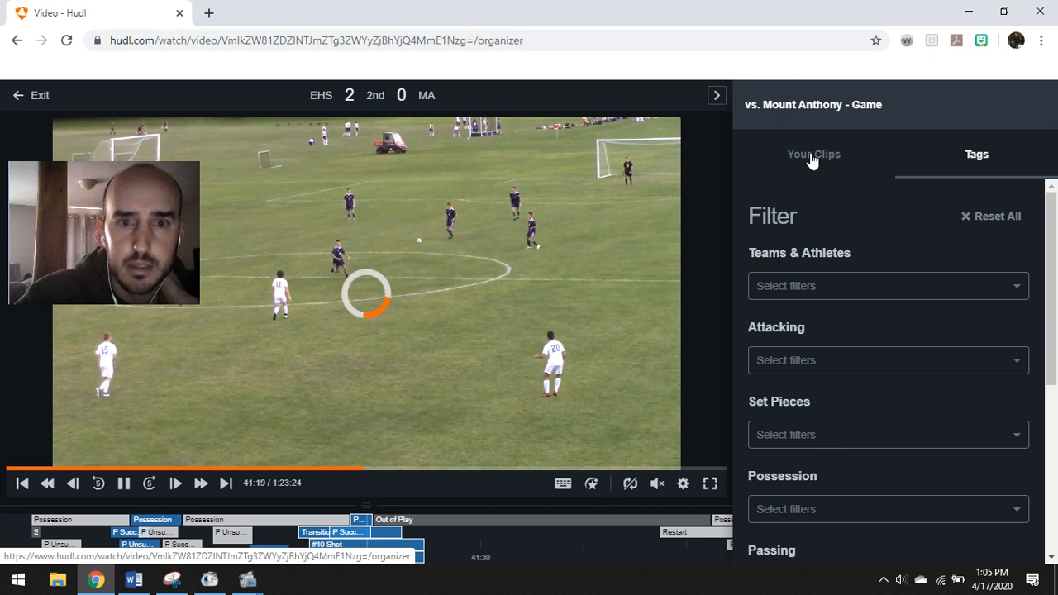
Show the Mount Anthony game's clip list and play the footage at 2.5x speed
{"action": "left_click", "coordinate": [813, 161]}
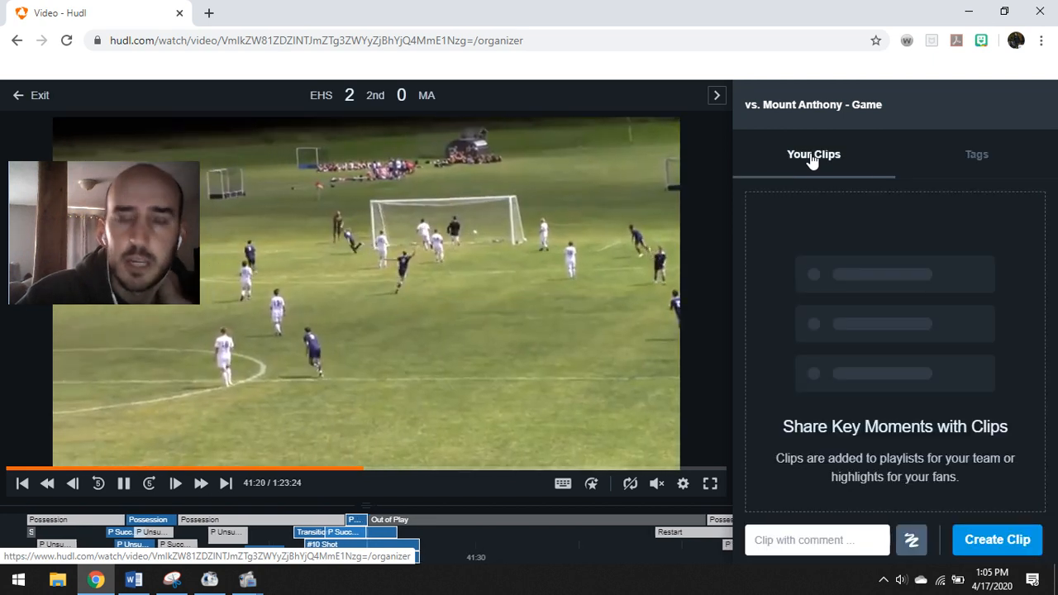
{"action": "left_click", "coordinate": [122, 486]}
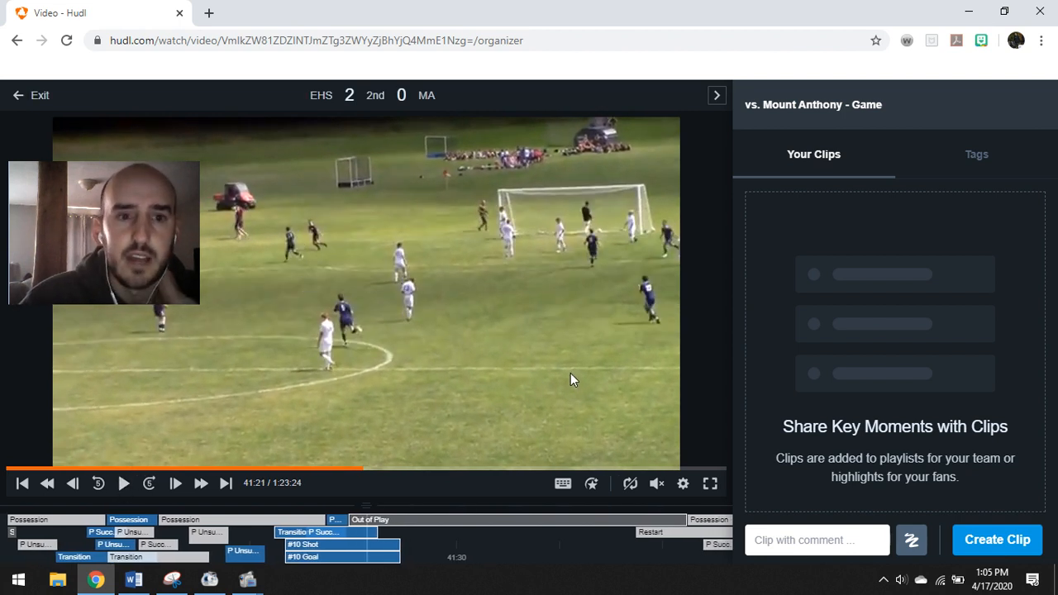
{"action": "left_click", "coordinate": [683, 486]}
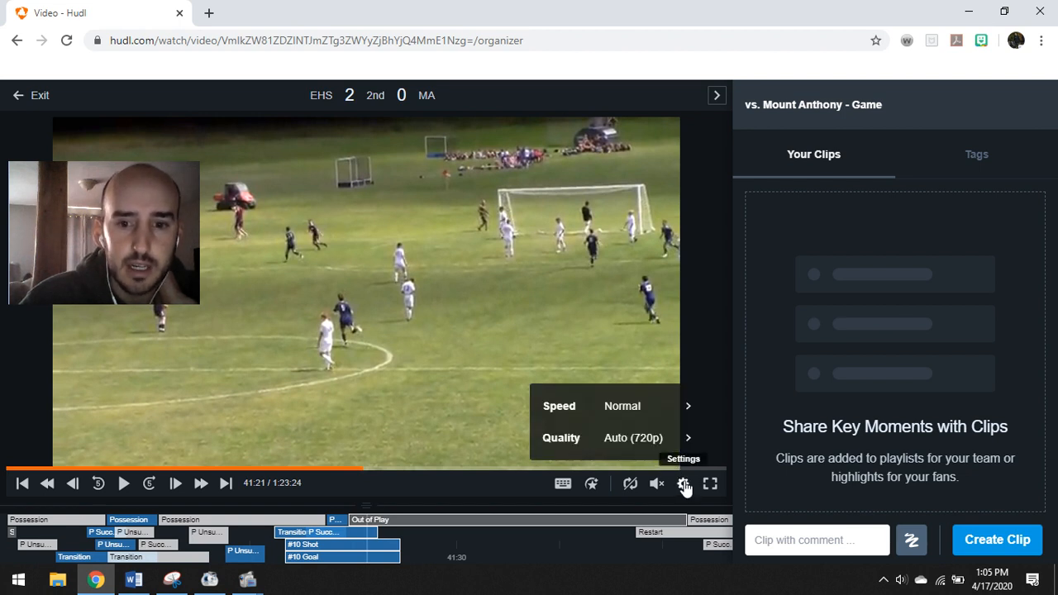
{"action": "left_click", "coordinate": [634, 407]}
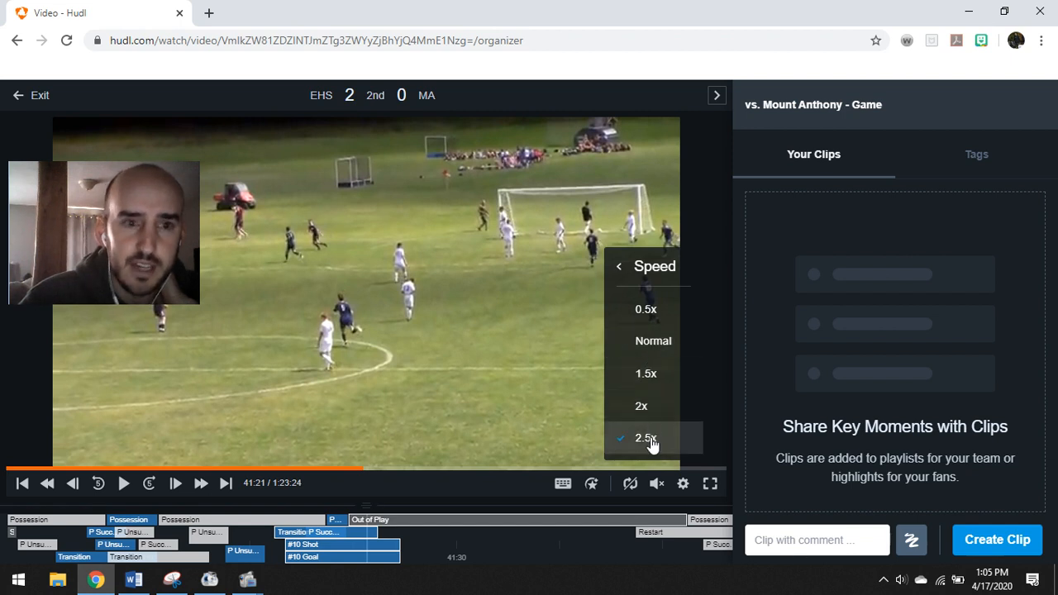
{"action": "left_click", "coordinate": [123, 487]}
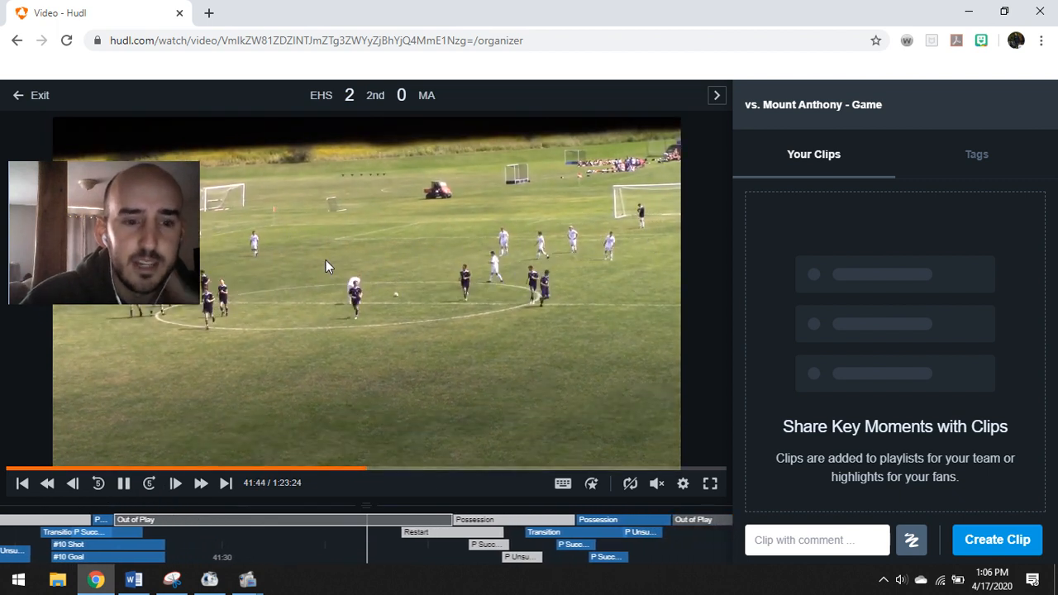
Jump the footage to about 1:10:45, rewind ten seconds, and pause at 1:11:04
{"action": "left_click", "coordinate": [123, 484]}
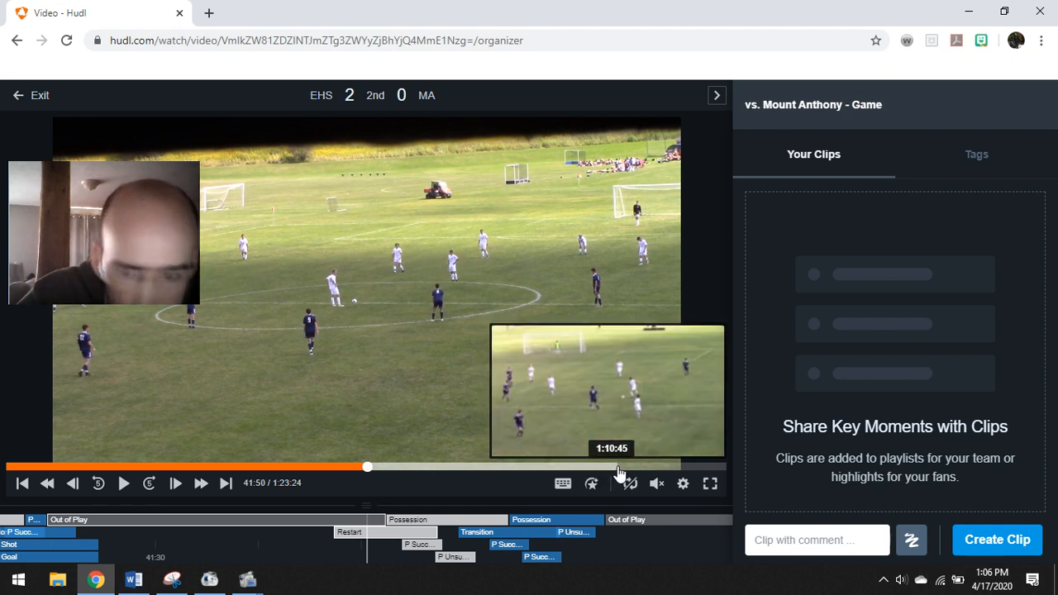
{"action": "left_click", "coordinate": [619, 468]}
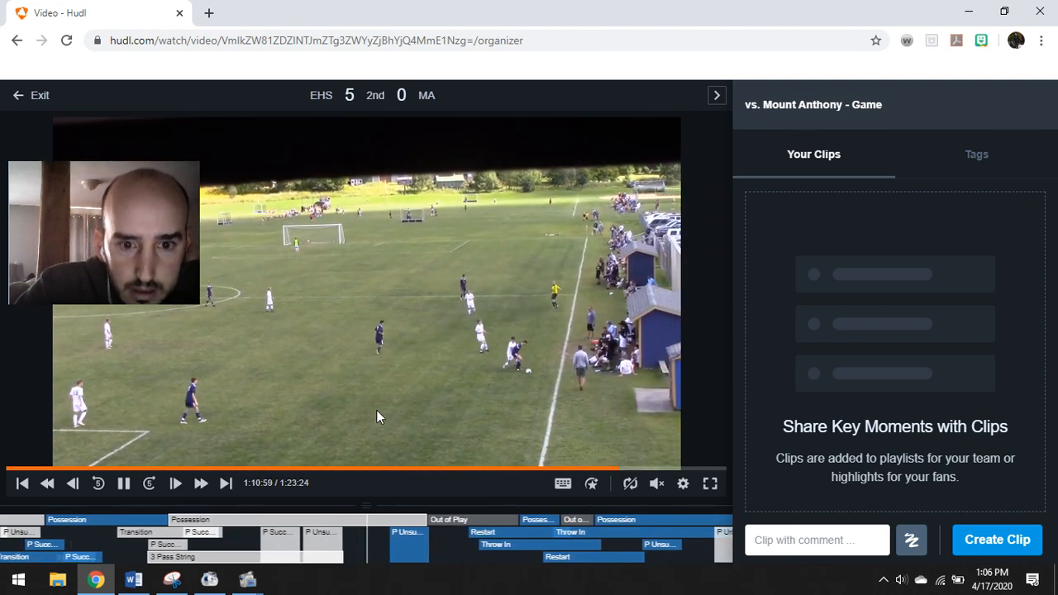
{"action": "left_click", "coordinate": [124, 484]}
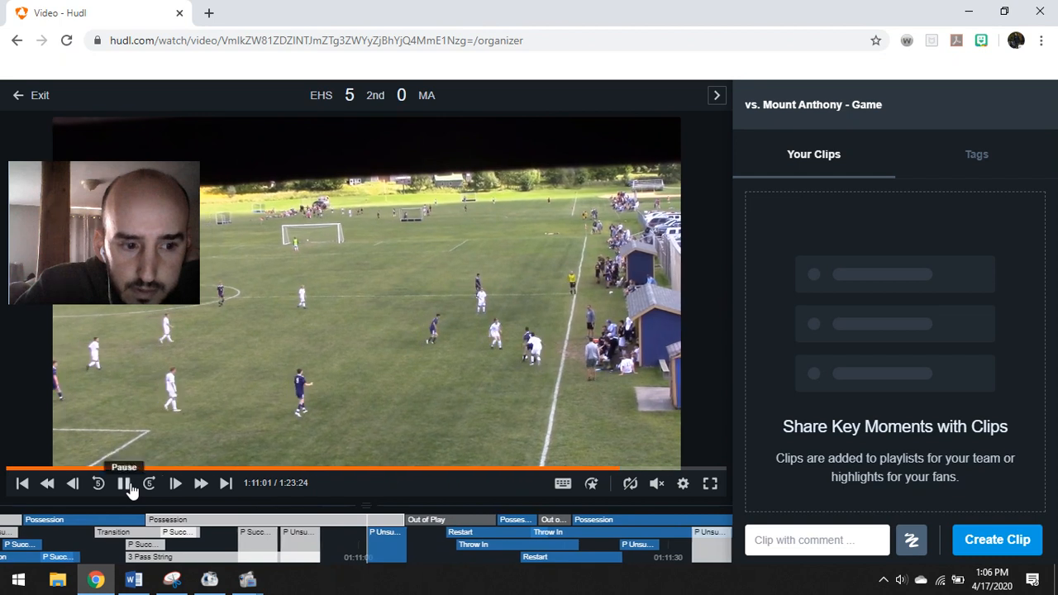
{"action": "left_click", "coordinate": [683, 484]}
{"action": "left_click", "coordinate": [644, 407]}
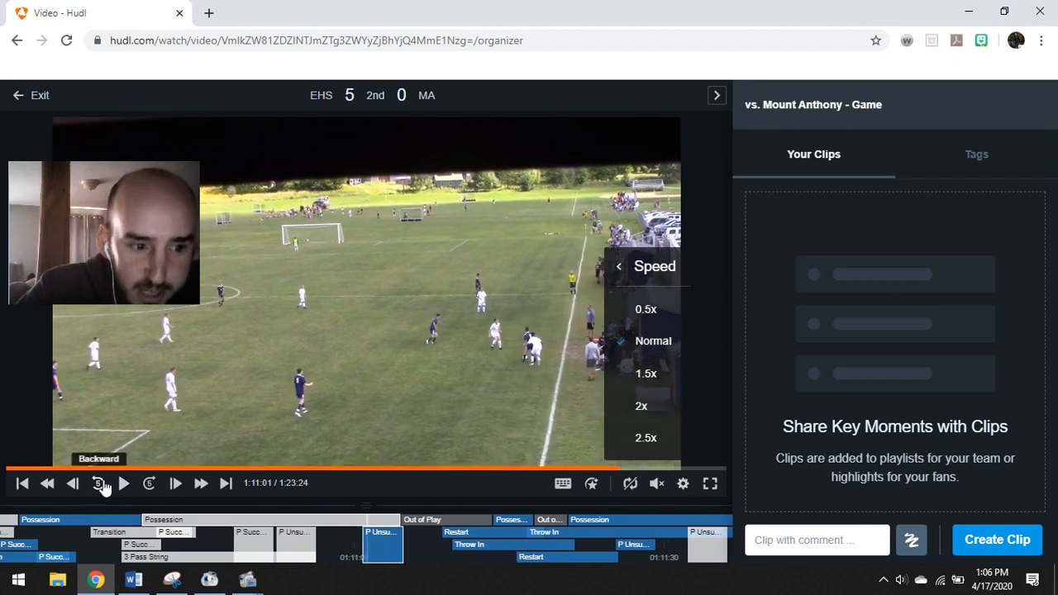
{"action": "left_click", "coordinate": [98, 484]}
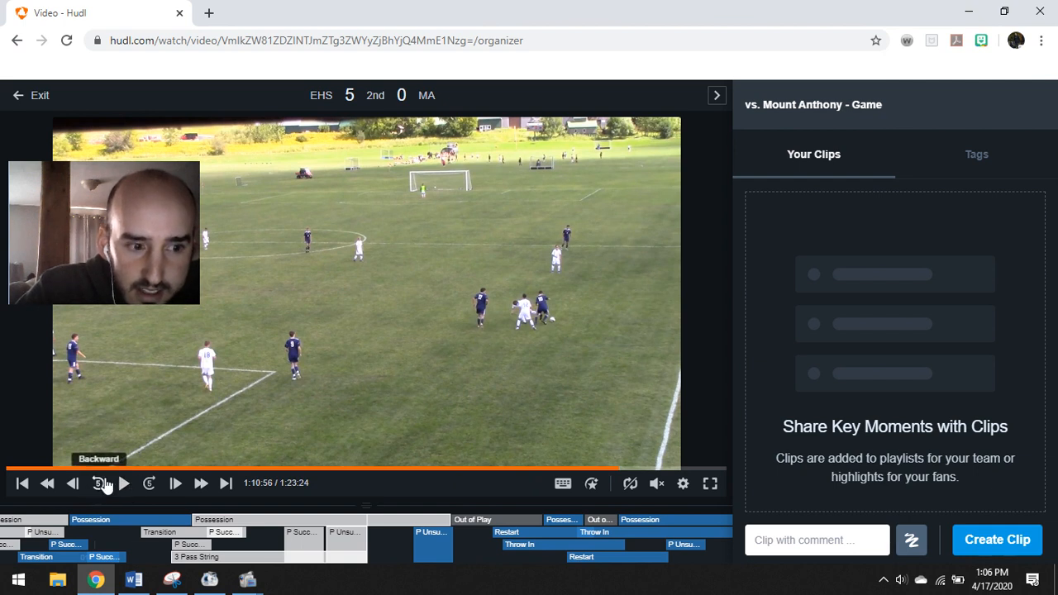
{"action": "left_click", "coordinate": [100, 484]}
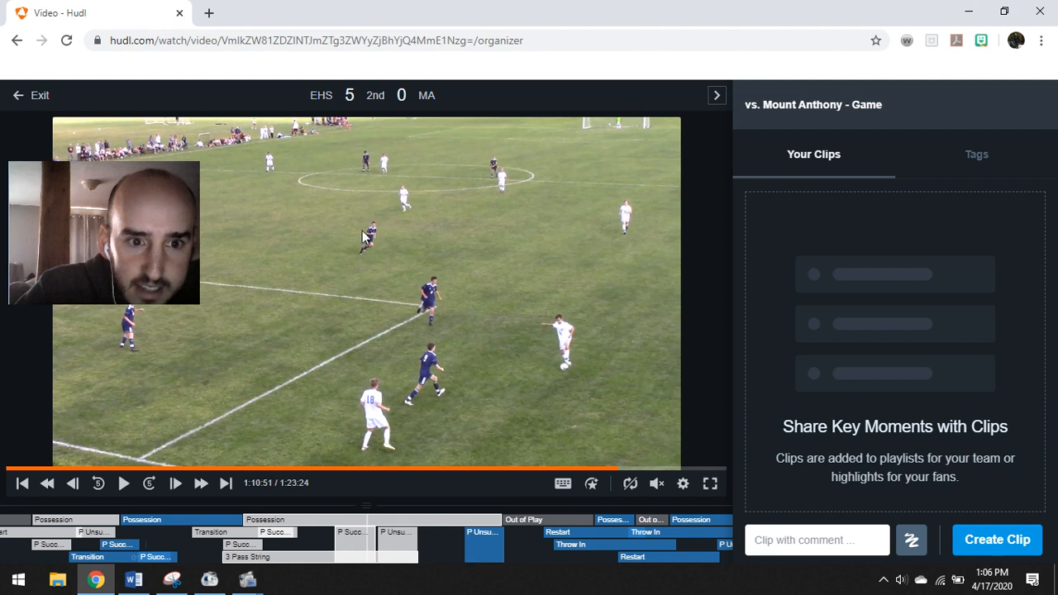
{"action": "left_click", "coordinate": [124, 483]}
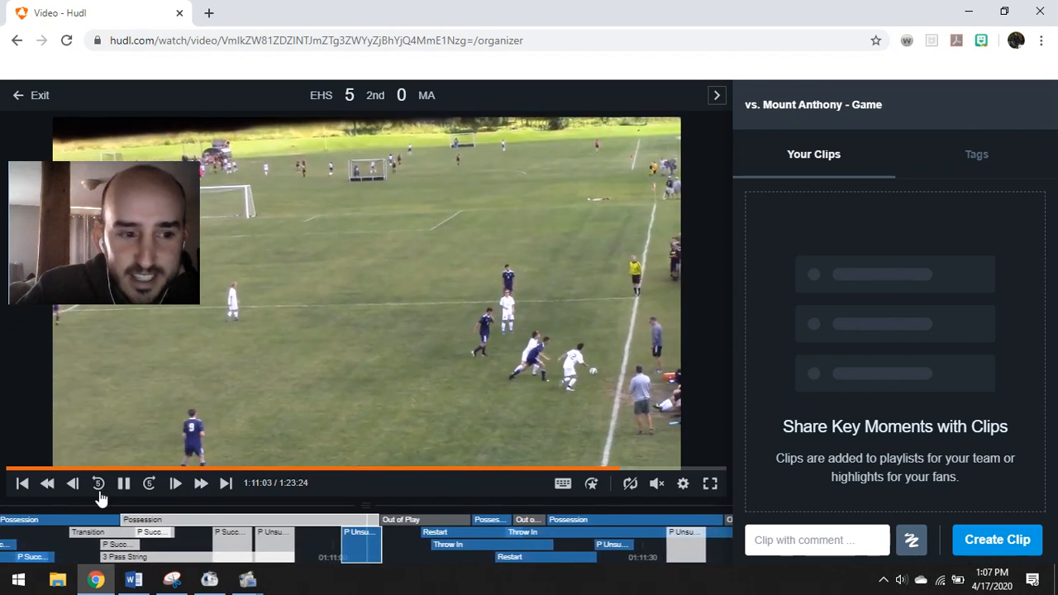
{"action": "left_click", "coordinate": [123, 484]}
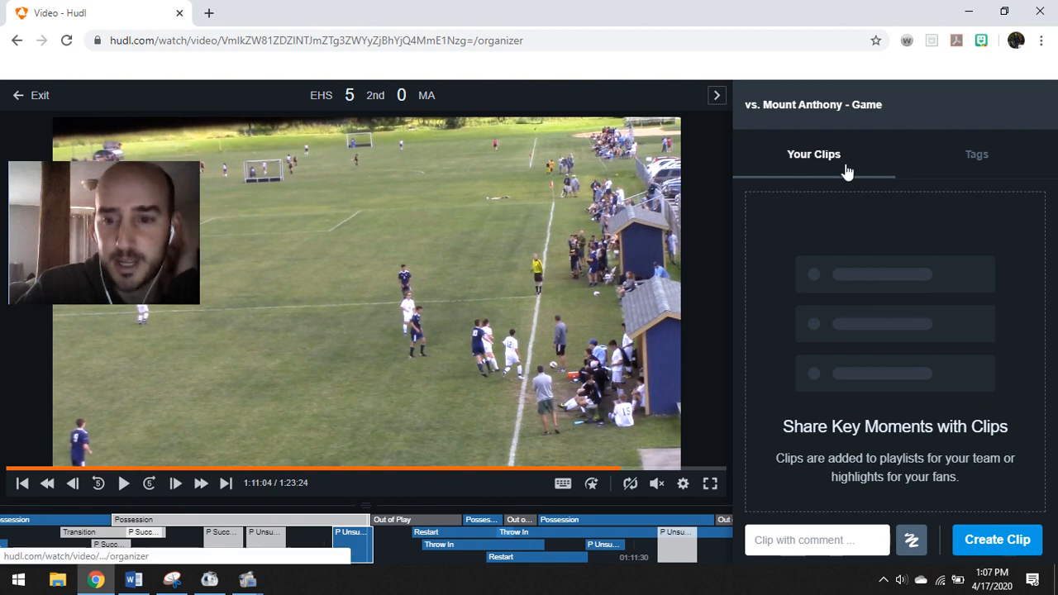
Create a clip at this moment and shift it to start at 1:10:55
{"action": "left_click", "coordinate": [985, 541]}
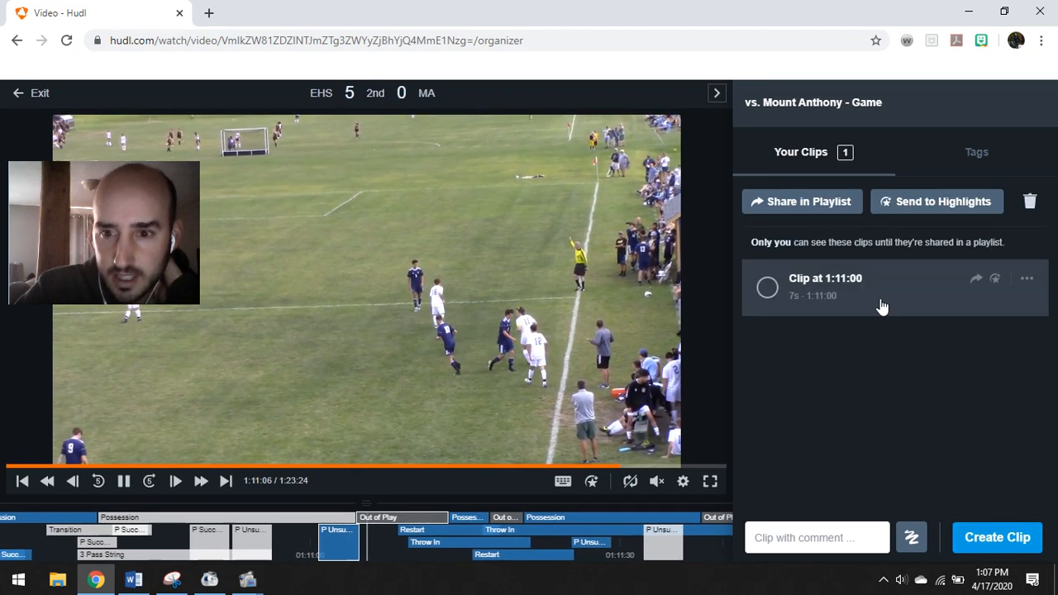
{"action": "left_click", "coordinate": [881, 306]}
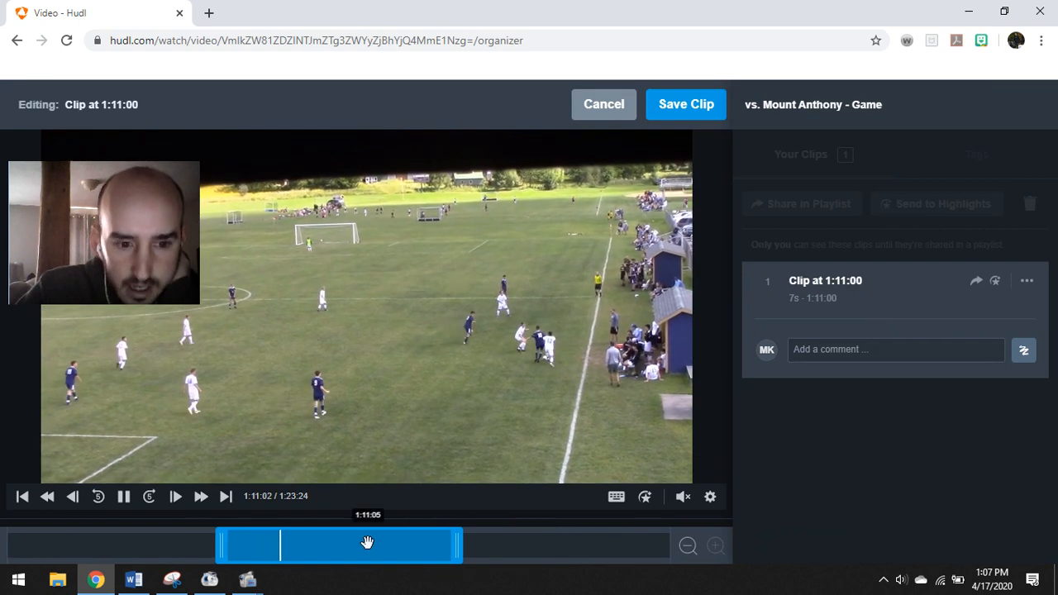
{"action": "left_click_drag", "start_coordinate": [368, 546], "coordinate": [297, 553]}
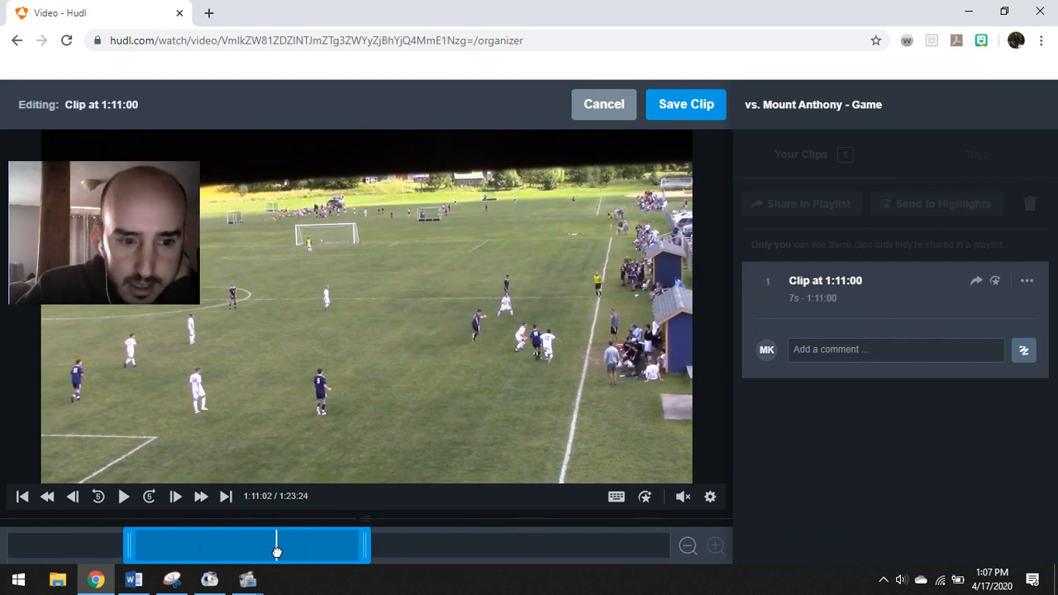
{"action": "left_click", "coordinate": [124, 497]}
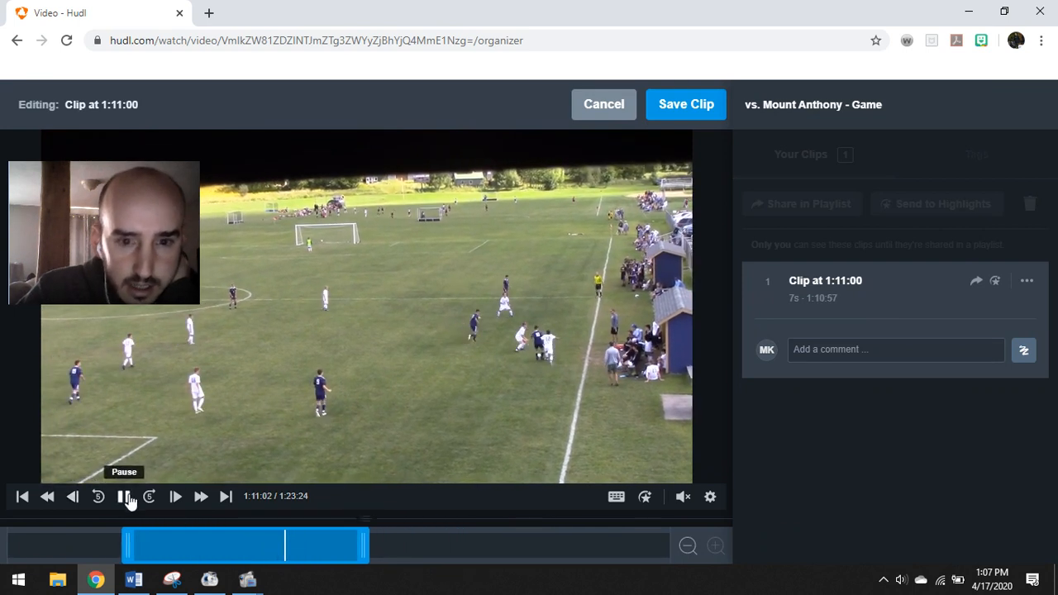
{"action": "left_click_drag", "start_coordinate": [257, 547], "coordinate": [151, 549]}
{"action": "left_click", "coordinate": [38, 546]}
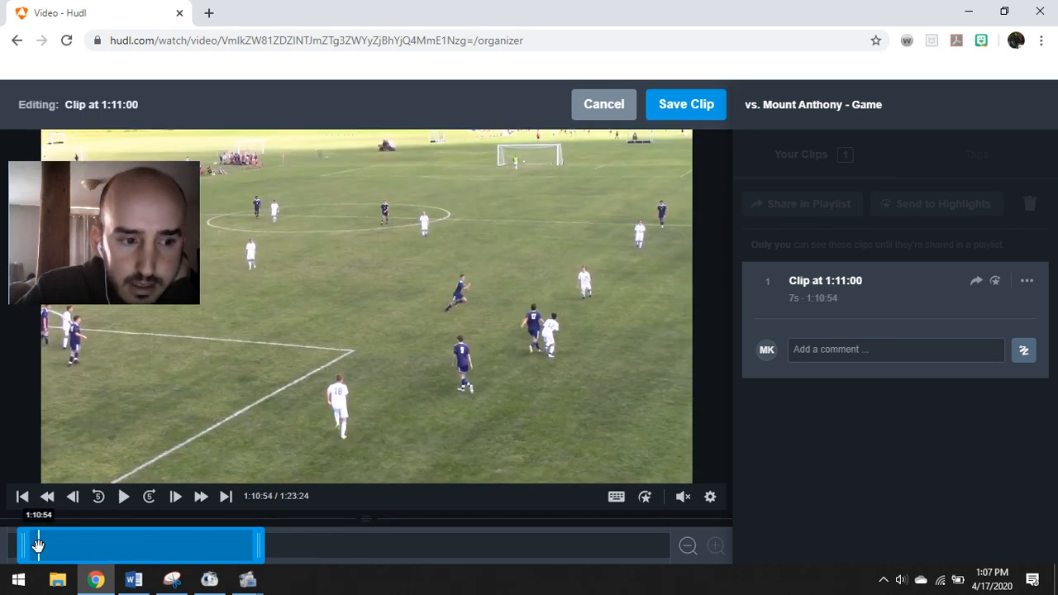
{"action": "left_click_drag", "start_coordinate": [128, 544], "coordinate": [168, 544]}
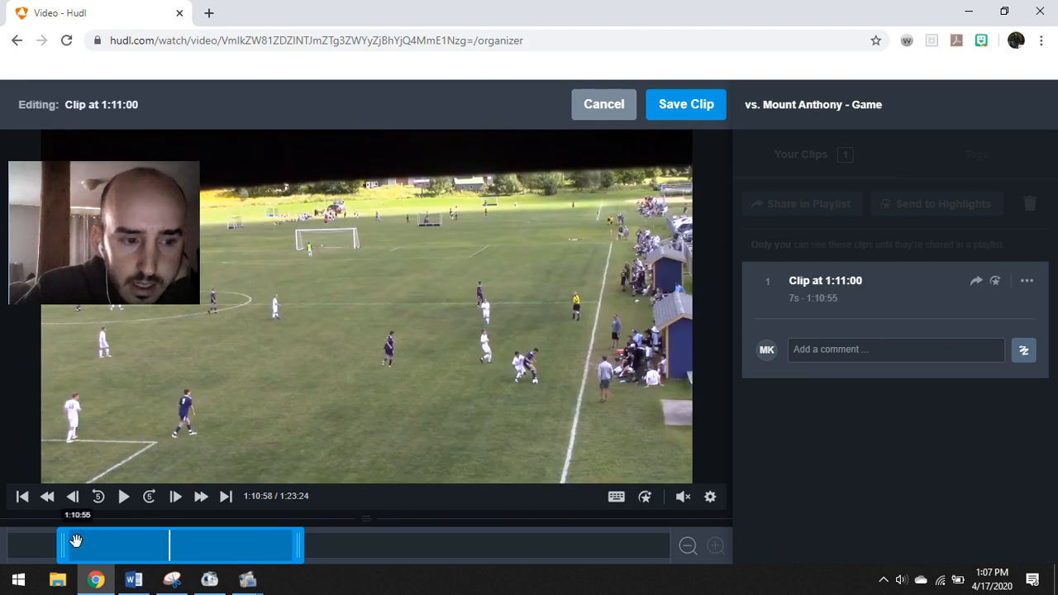
{"action": "left_click", "coordinate": [76, 541]}
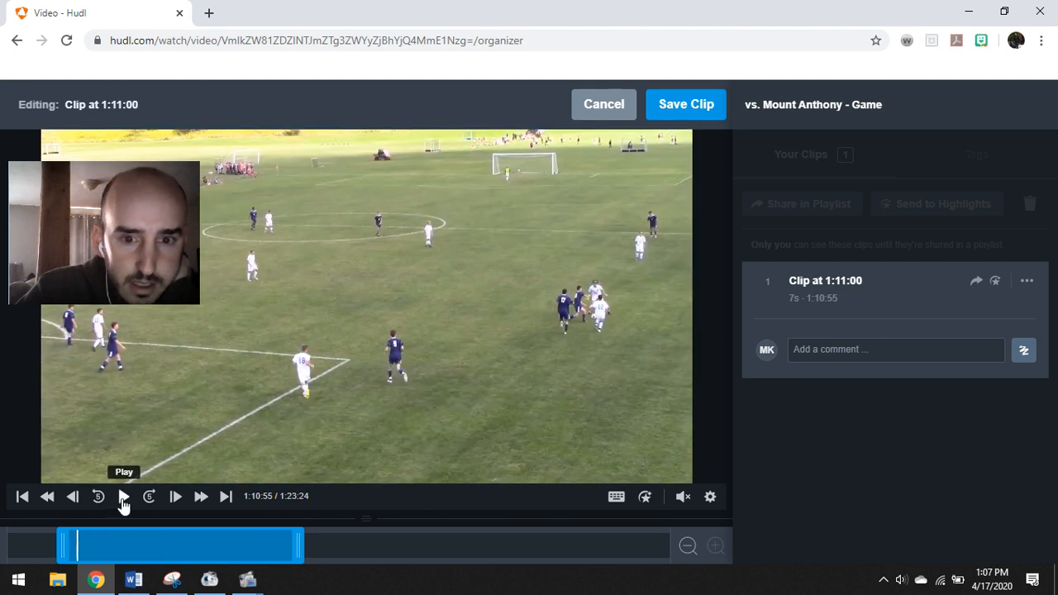
{"action": "left_click", "coordinate": [123, 497]}
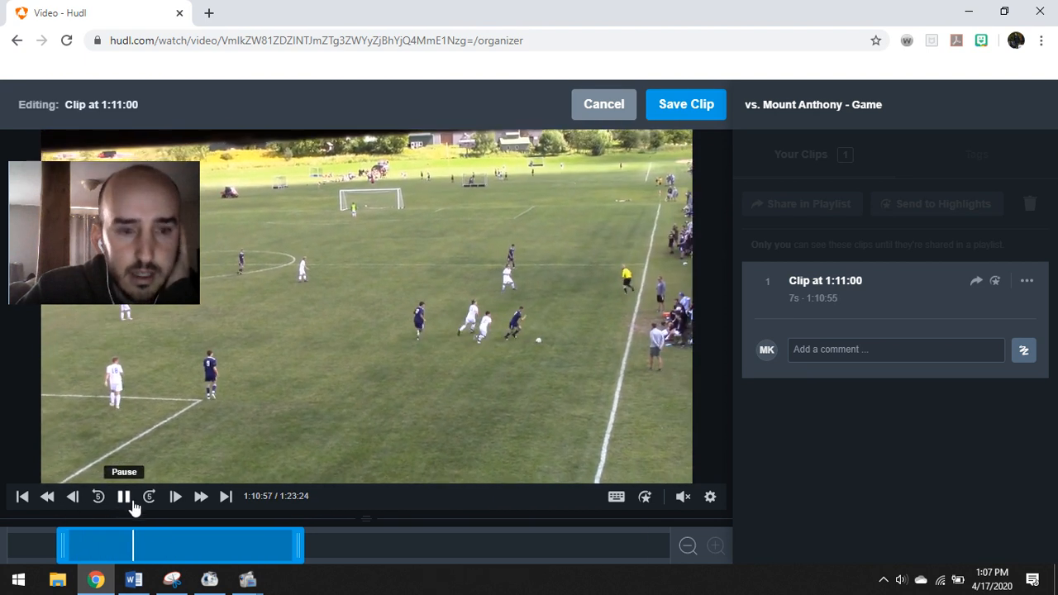
{"action": "left_click", "coordinate": [124, 501]}
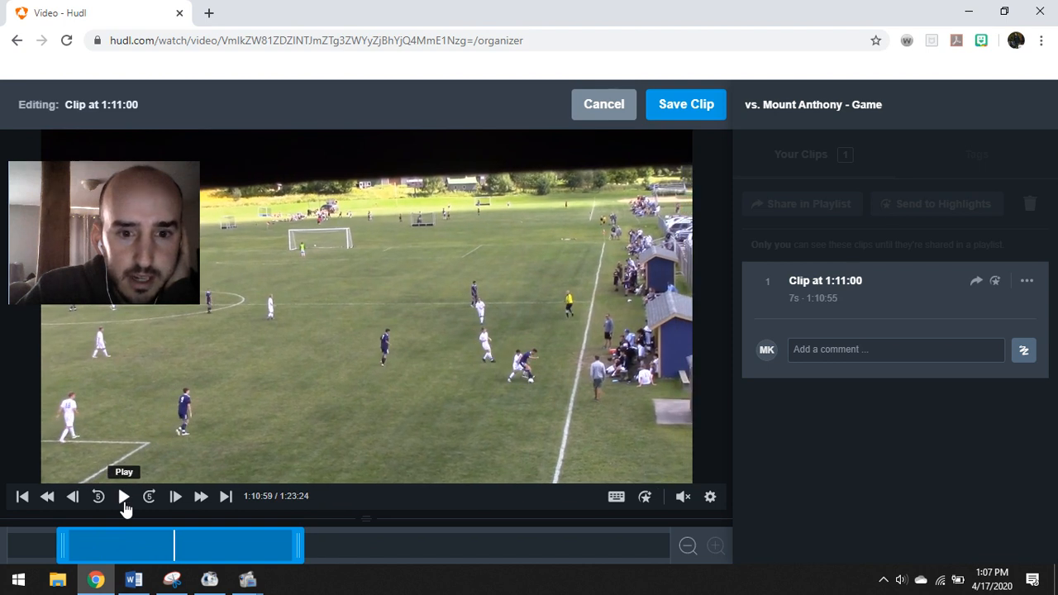
{"action": "left_click", "coordinate": [124, 500]}
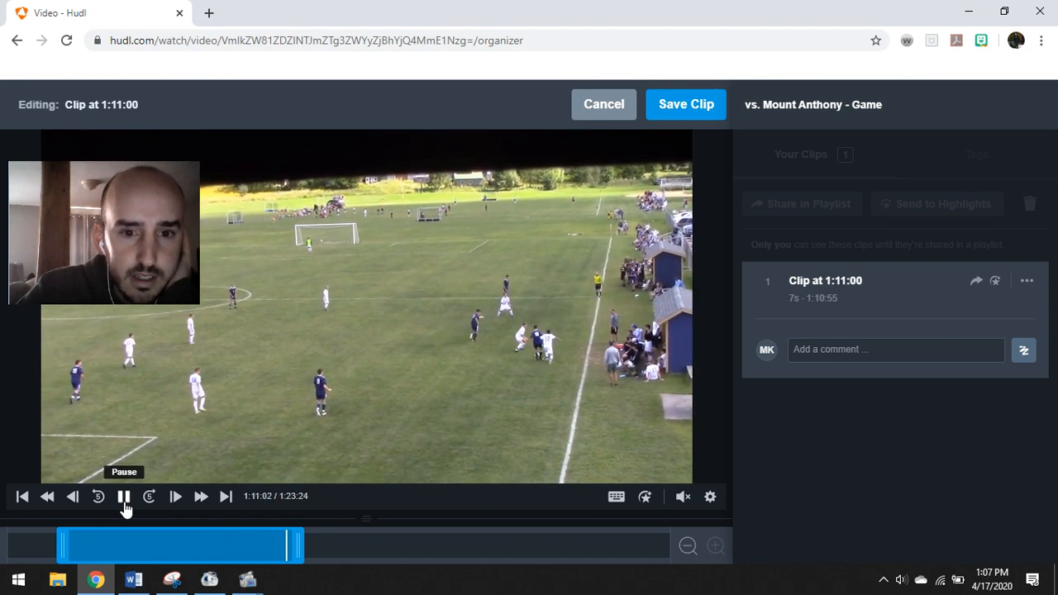
{"action": "left_click", "coordinate": [124, 506]}
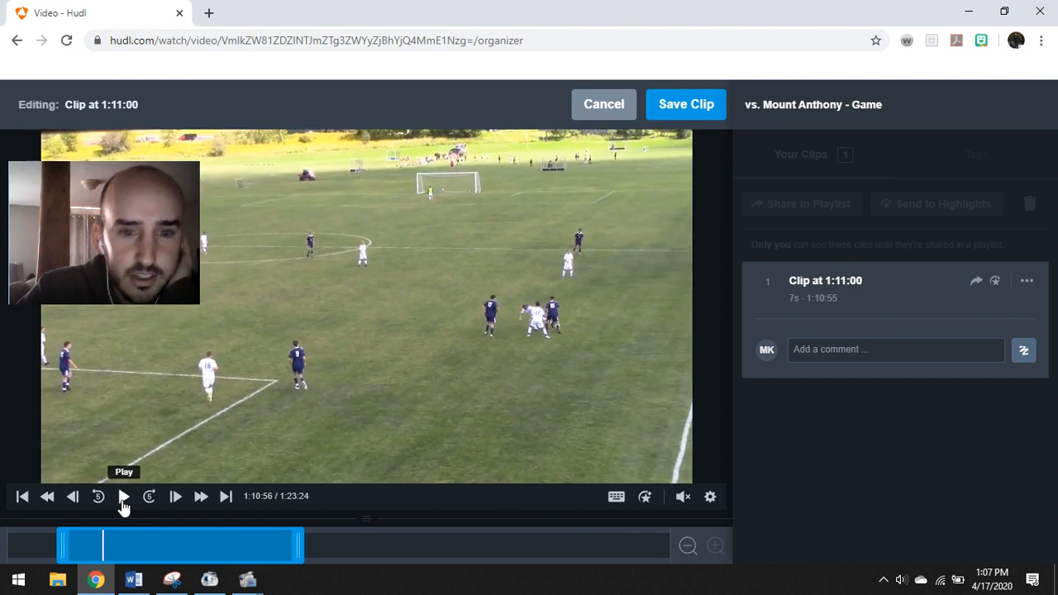
Trim the clip's end to about 1:11:02 and preview the final second
{"action": "left_click_drag", "start_coordinate": [299, 542], "coordinate": [393, 543]}
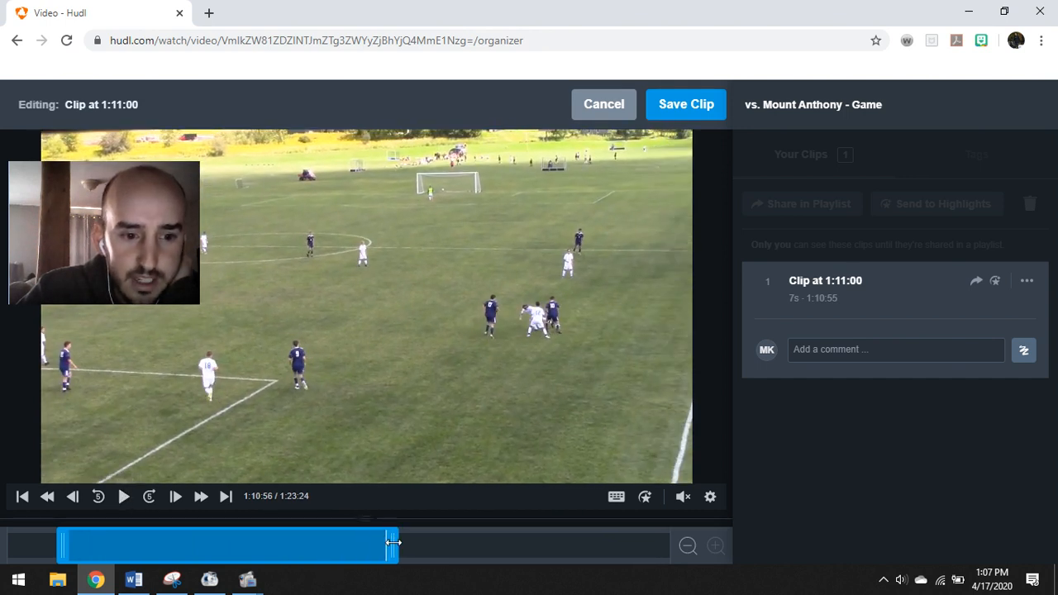
{"action": "left_click", "coordinate": [122, 503]}
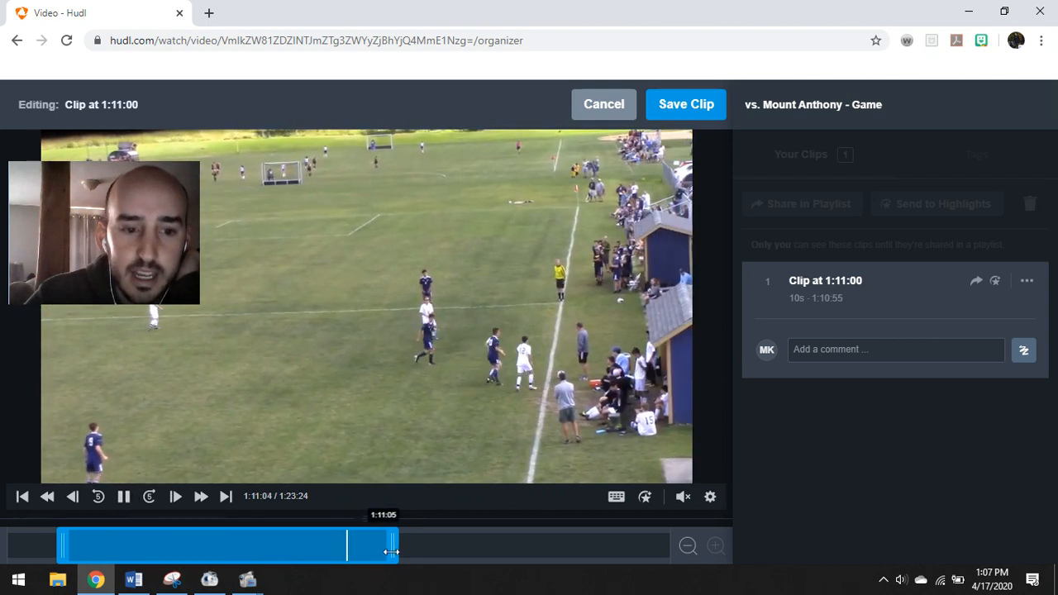
{"action": "left_click_drag", "start_coordinate": [394, 545], "coordinate": [297, 550]}
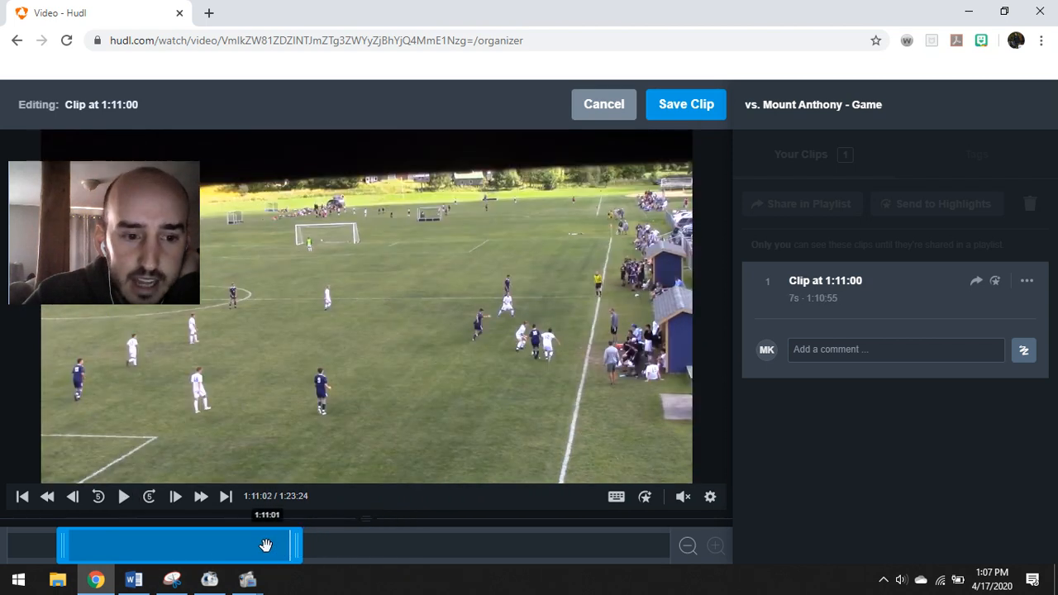
{"action": "left_click", "coordinate": [266, 546]}
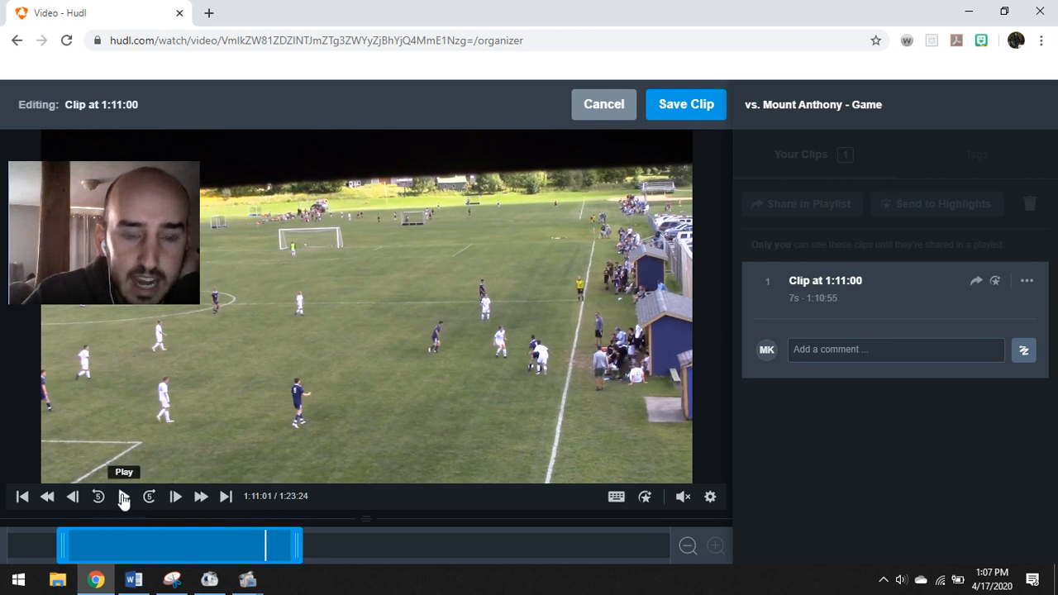
{"action": "left_click", "coordinate": [122, 497]}
{"action": "left_click", "coordinate": [123, 497]}
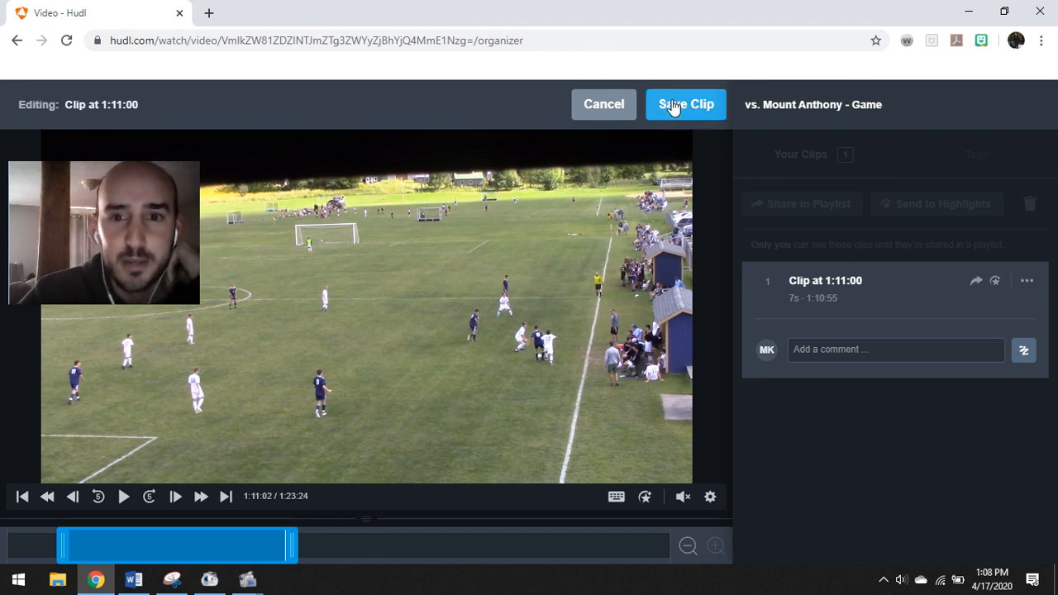
Rename the clip 'Move vs. MAU' and save it
{"action": "left_click", "coordinate": [1027, 285]}
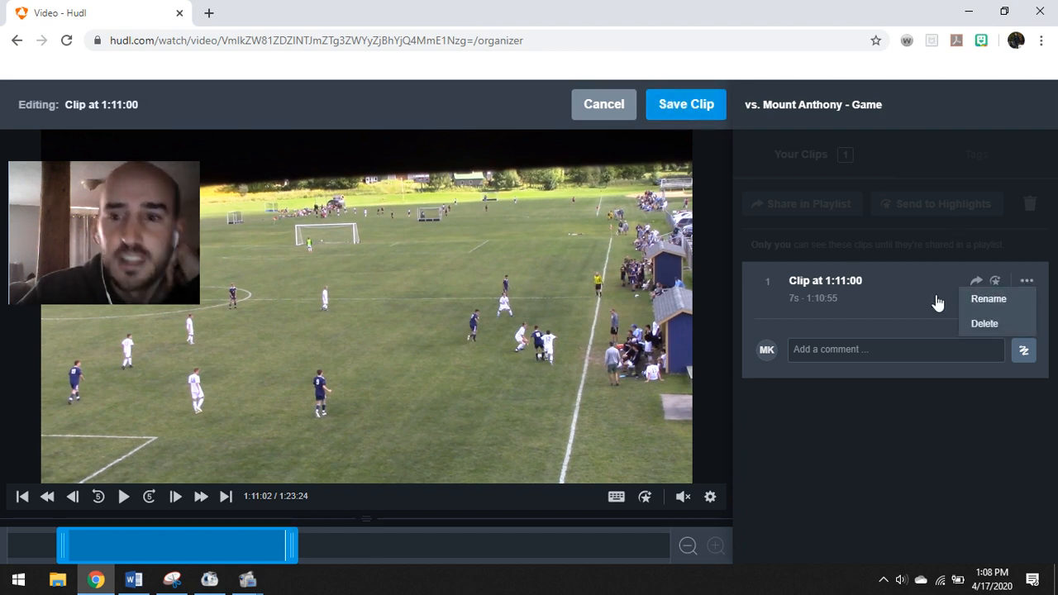
{"action": "left_click", "coordinate": [987, 300]}
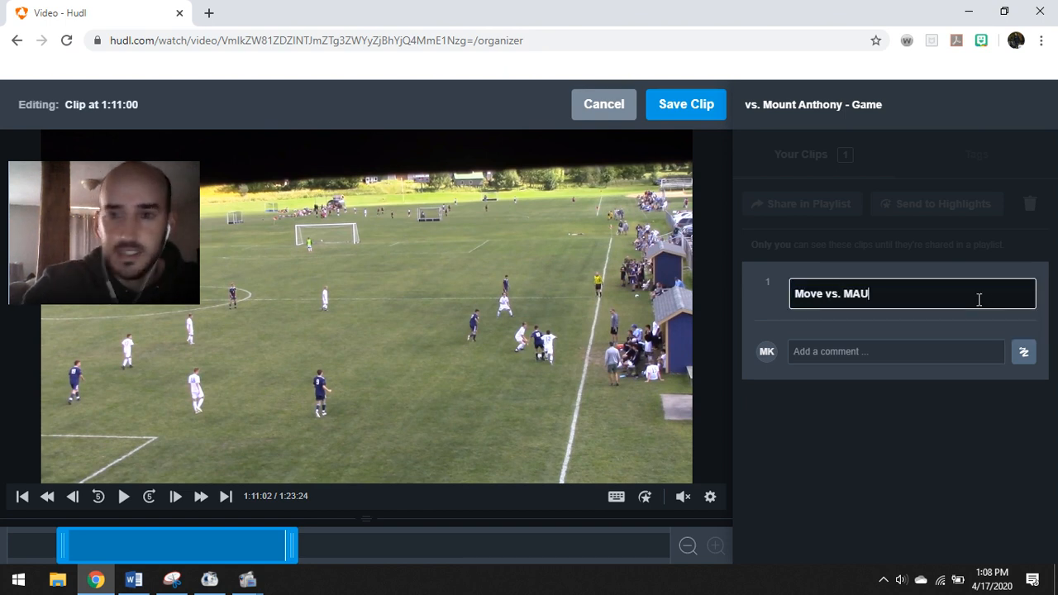
{"action": "type", "text": "Move vs. MAU"}
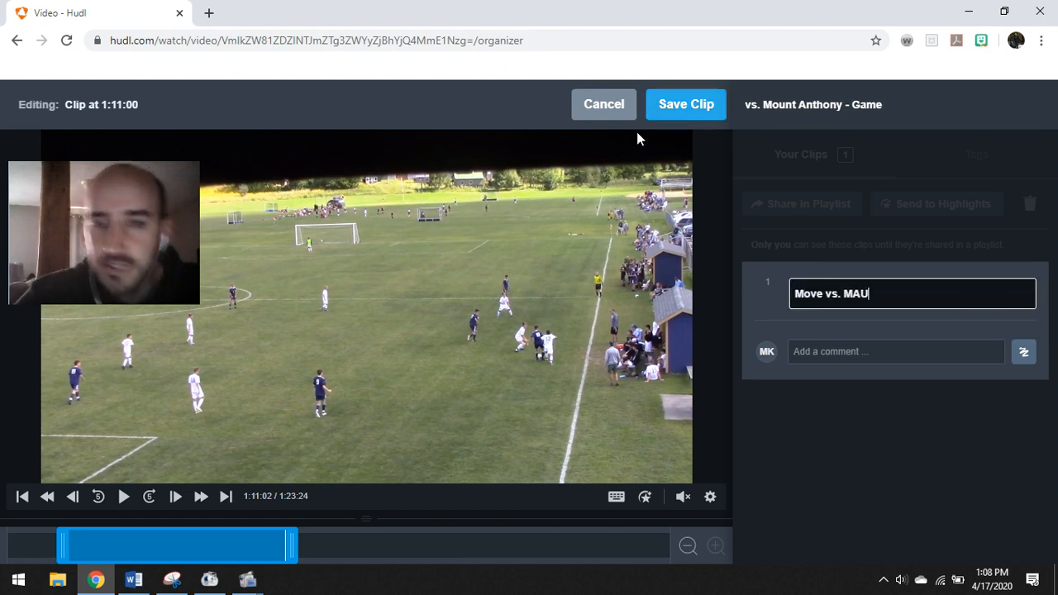
{"action": "left_click", "coordinate": [682, 108]}
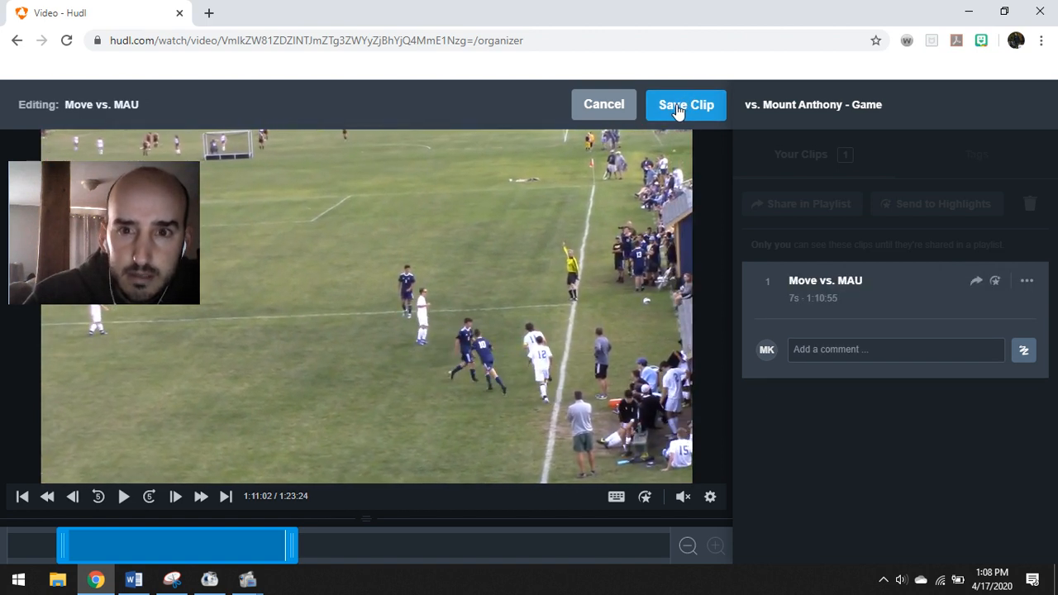
Publish the Move vs. MAU clip as a highlight and close the sharing window
{"action": "left_click", "coordinate": [685, 106]}
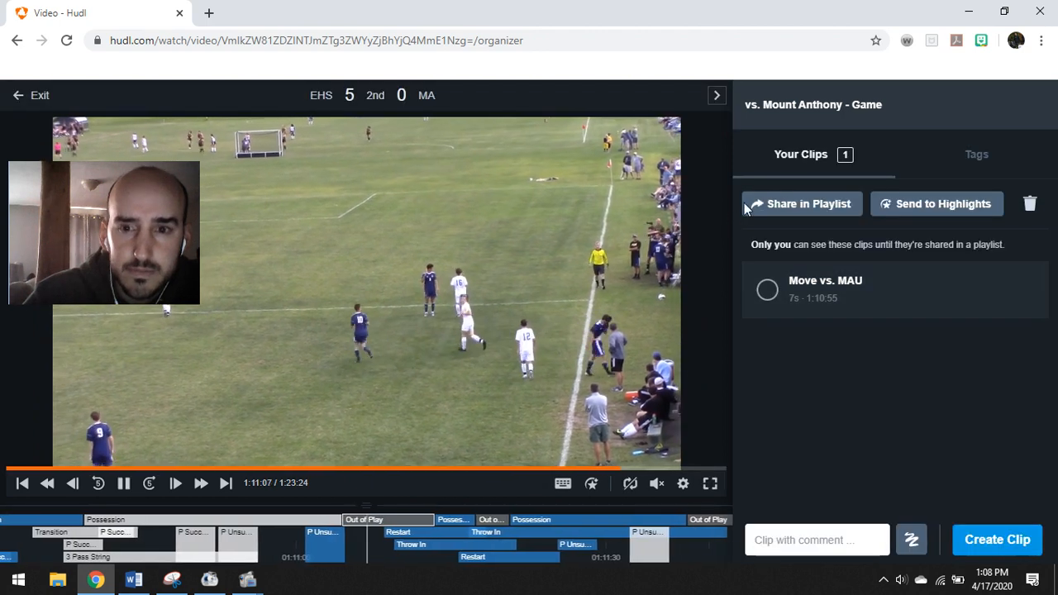
{"action": "left_click", "coordinate": [767, 289]}
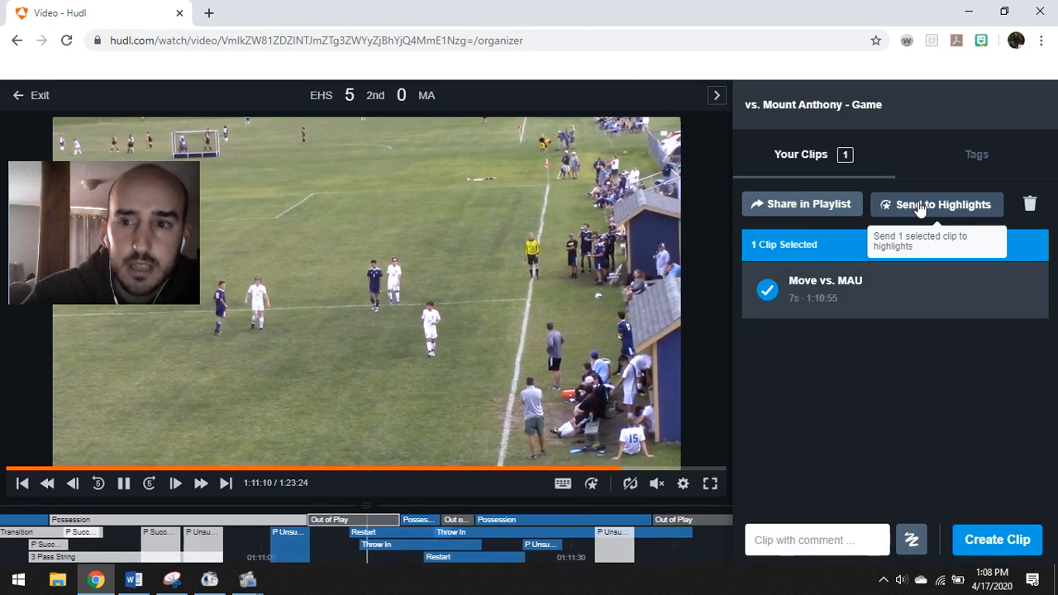
{"action": "left_click", "coordinate": [920, 207]}
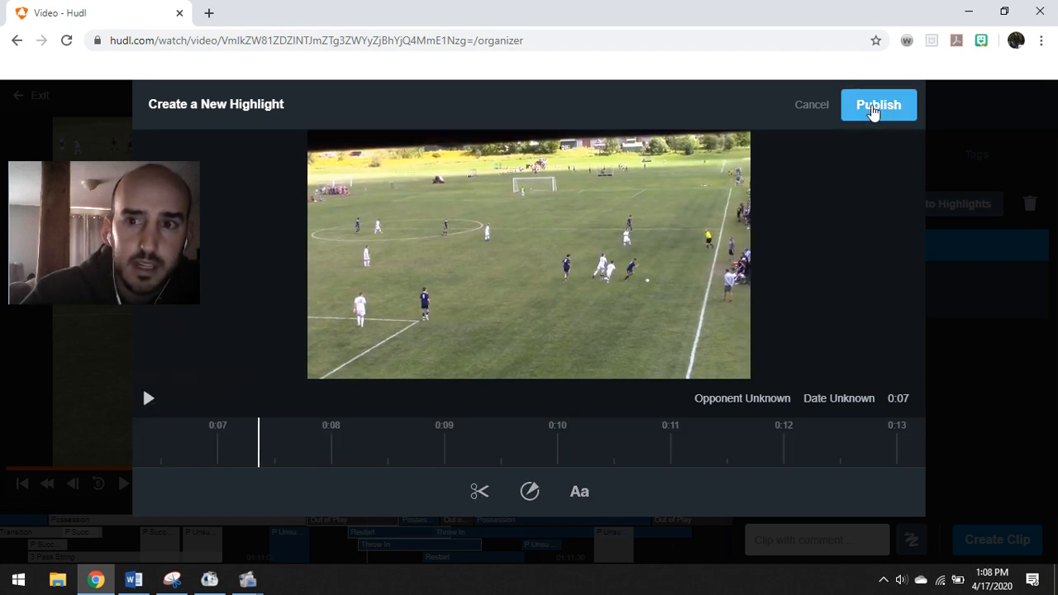
{"action": "left_click", "coordinate": [873, 110]}
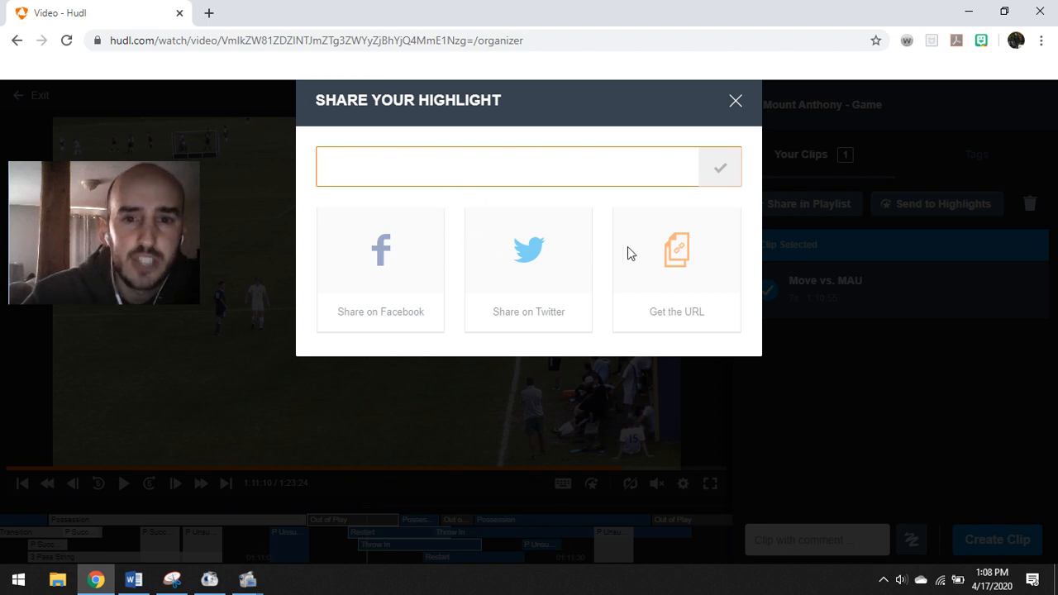
{"action": "left_click", "coordinate": [734, 101]}
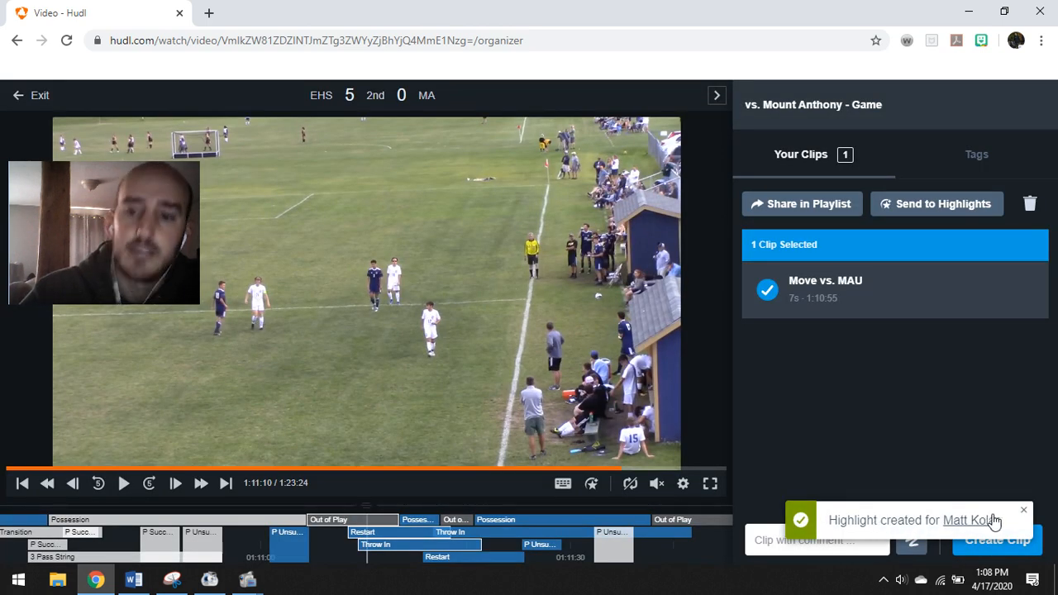
Exit to the team library and open the vs. St. Johnsbury Academy game video
{"action": "left_click", "coordinate": [25, 98]}
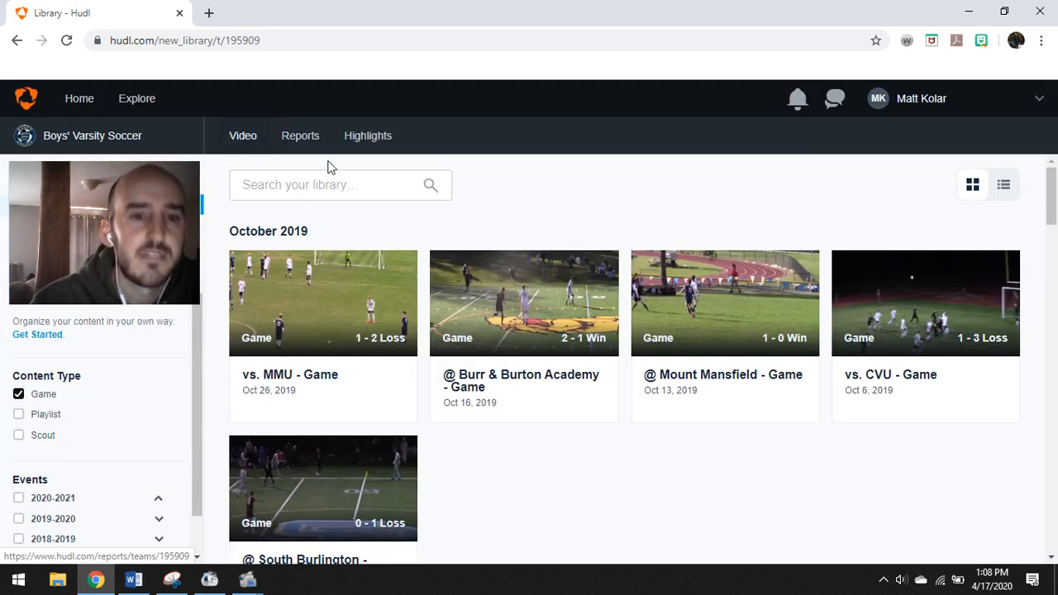
{"action": "scroll", "coordinate": [408, 174], "scroll_direction": "down", "scroll_amount": 3}
{"action": "scroll", "coordinate": [409, 176], "scroll_direction": "down", "scroll_amount": 1}
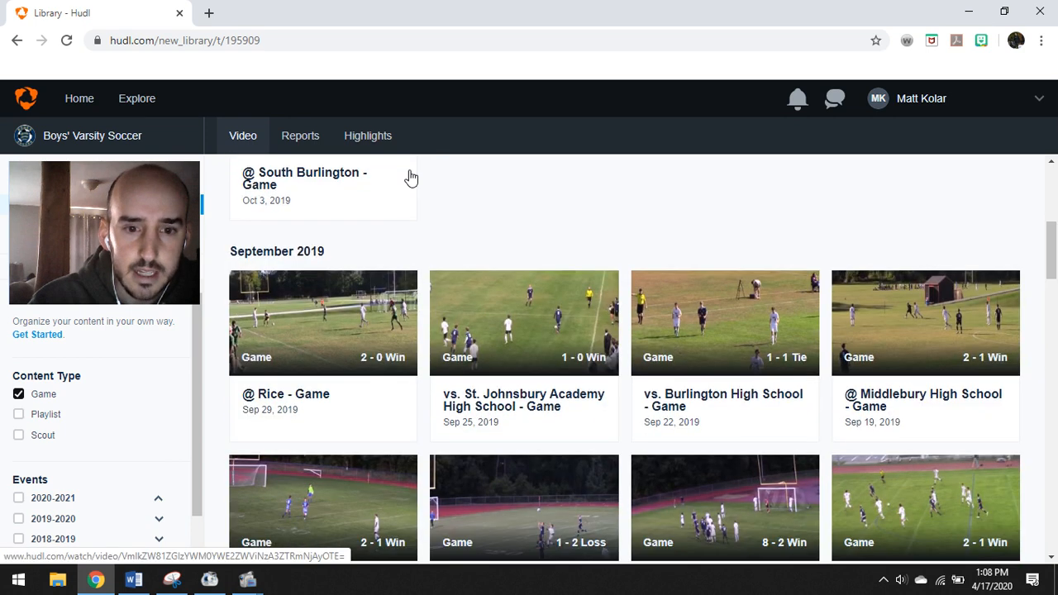
{"action": "left_click", "coordinate": [524, 320]}
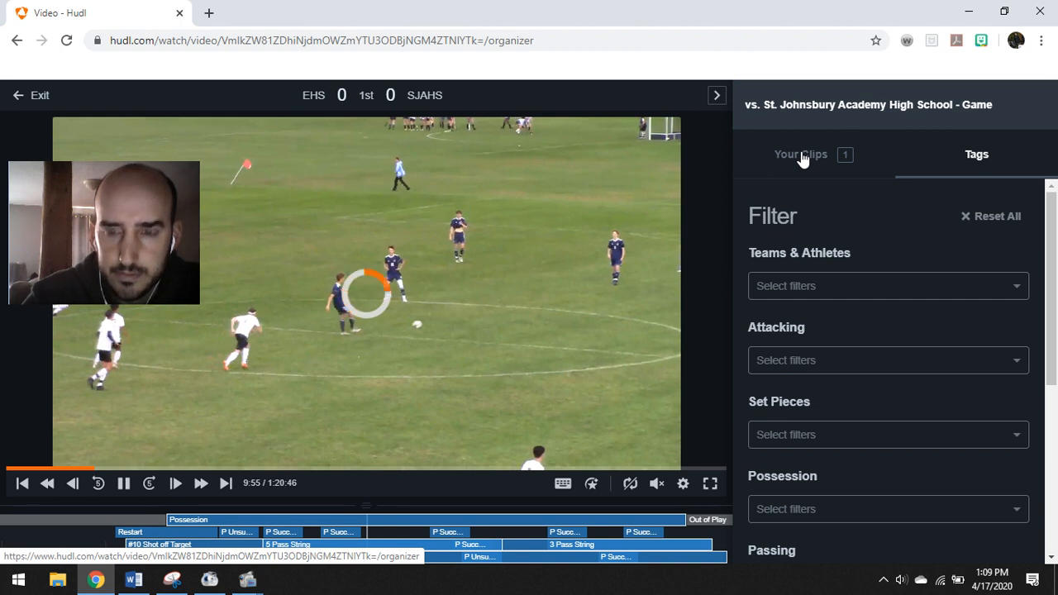
Show the saved clips and open the STJ Touch clip in the editor
{"action": "left_click", "coordinate": [801, 155]}
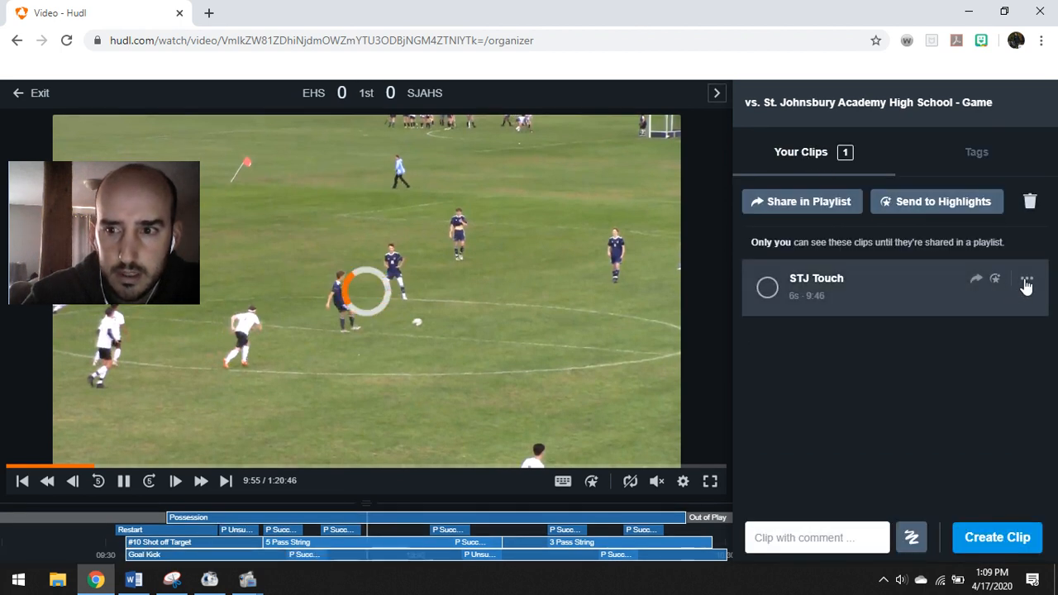
{"action": "left_click", "coordinate": [1026, 279]}
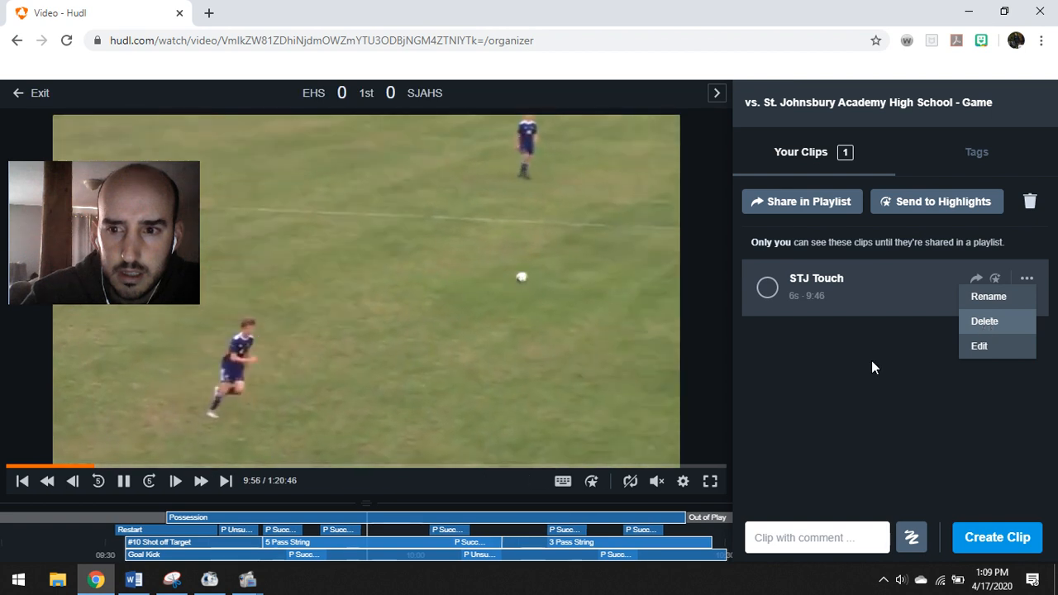
{"action": "left_click", "coordinate": [860, 369]}
{"action": "mouse_move", "coordinate": [829, 283]}
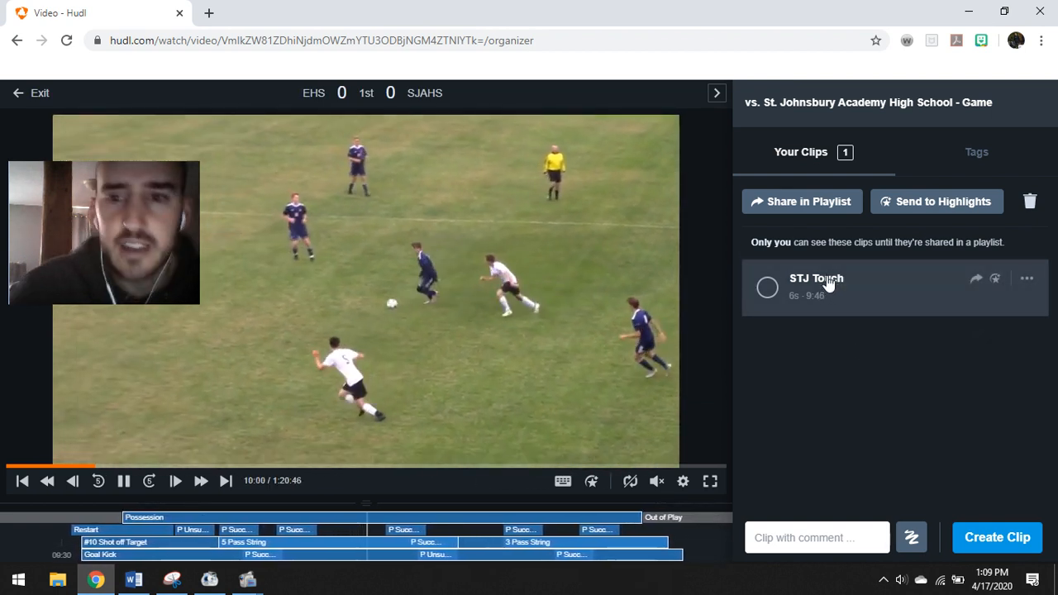
{"action": "left_click", "coordinate": [854, 281]}
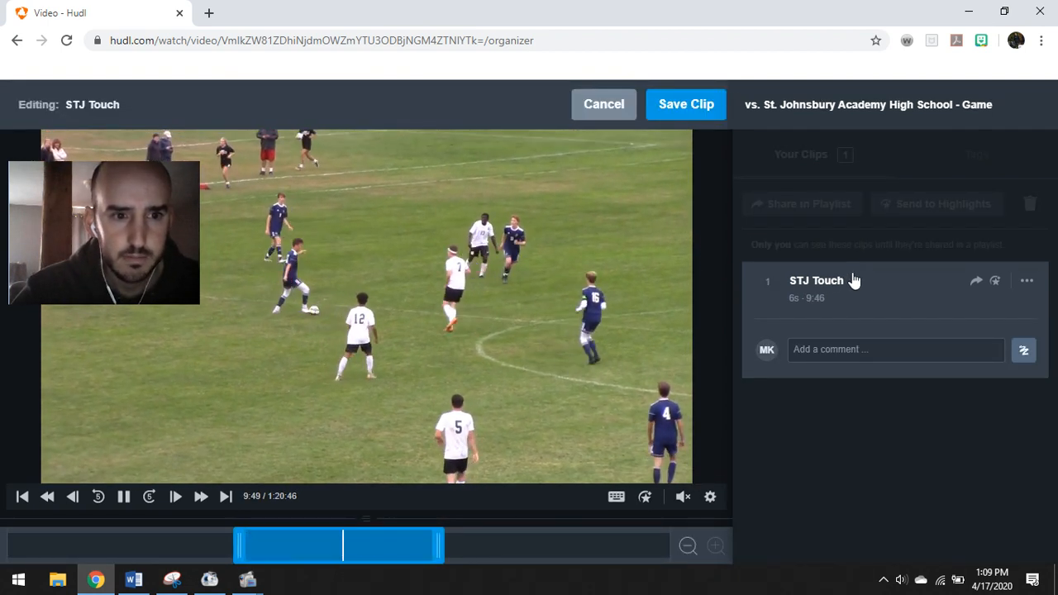
Preview the 6-second STJ Touch clip from its start, then save it
{"action": "left_click", "coordinate": [123, 499]}
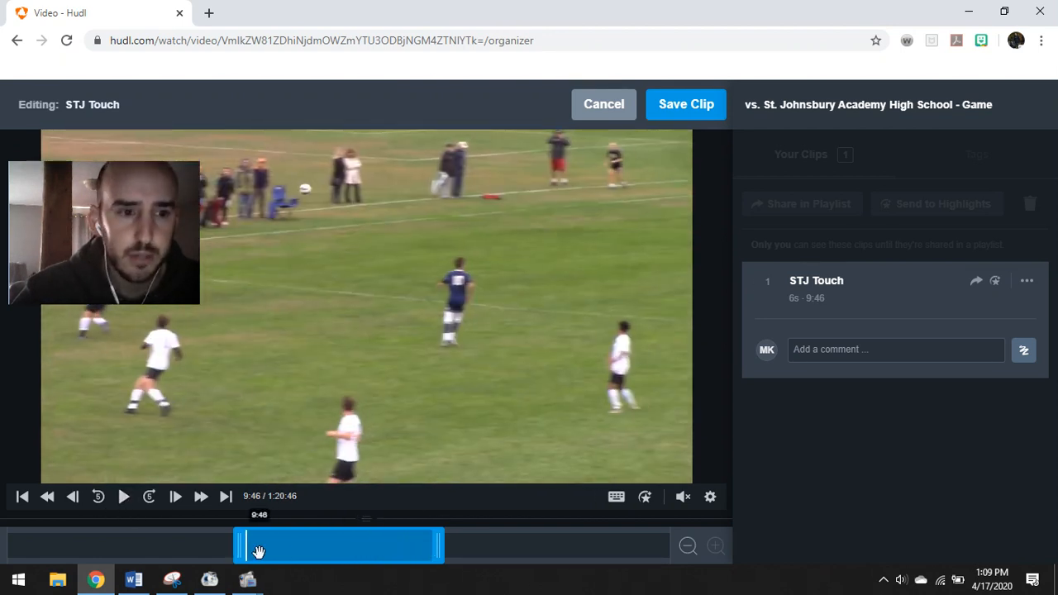
{"action": "left_click", "coordinate": [123, 501]}
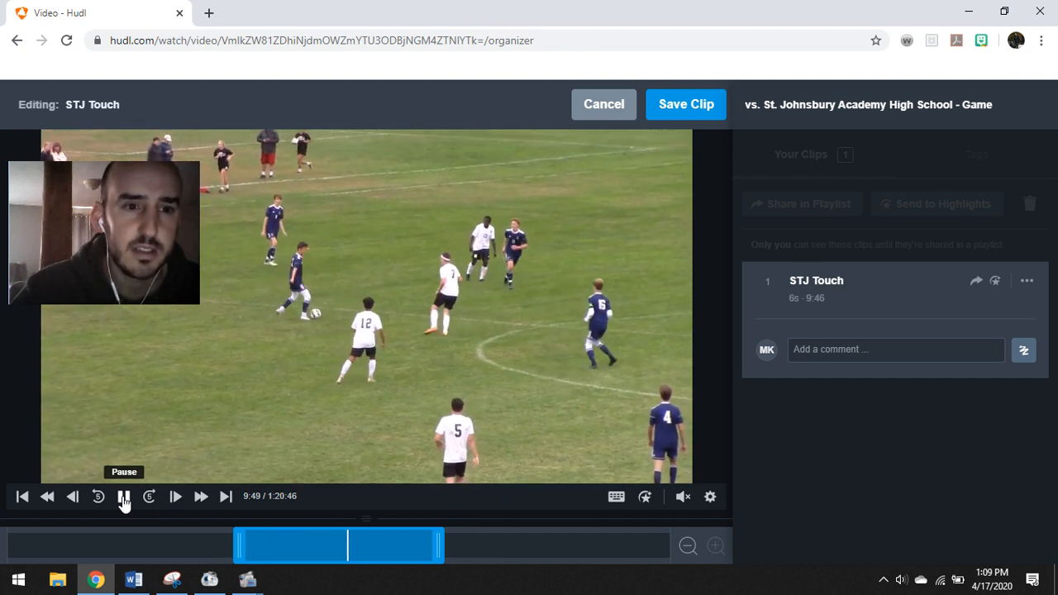
{"action": "left_click", "coordinate": [123, 499]}
{"action": "left_click", "coordinate": [123, 499]}
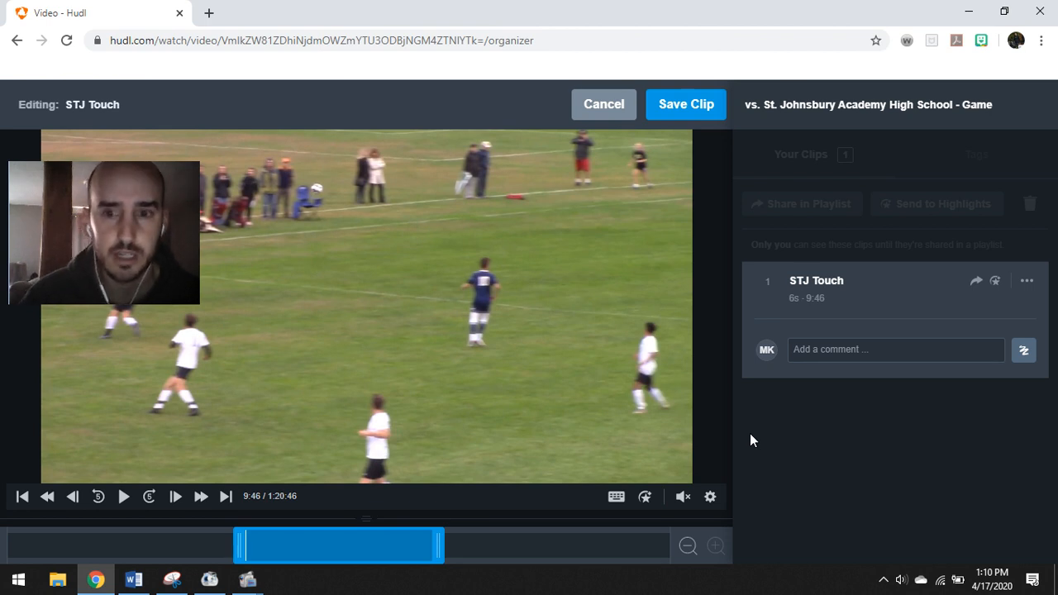
{"action": "left_click", "coordinate": [123, 498]}
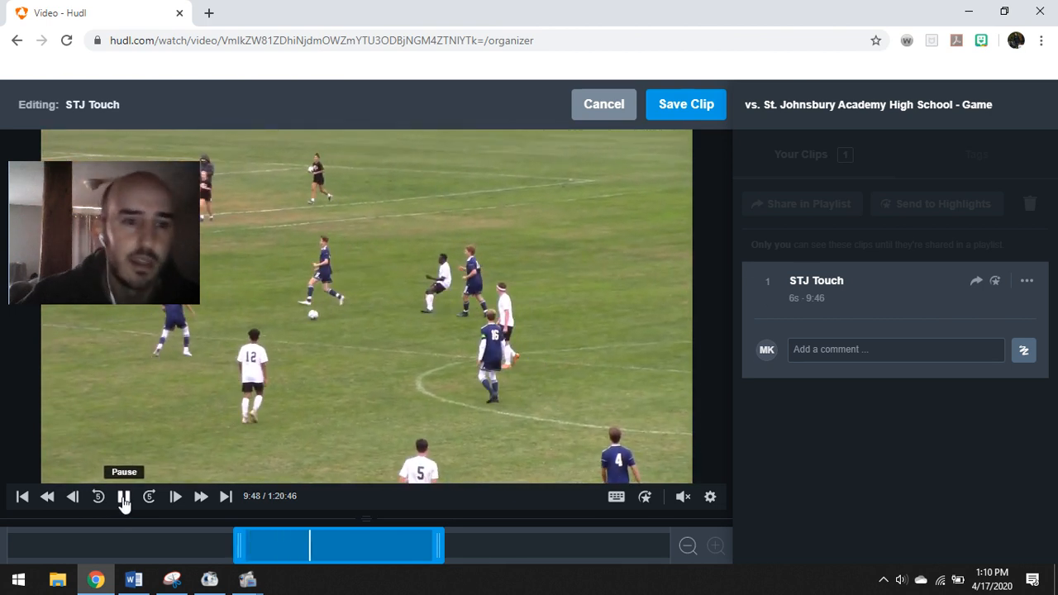
{"action": "left_click", "coordinate": [123, 498]}
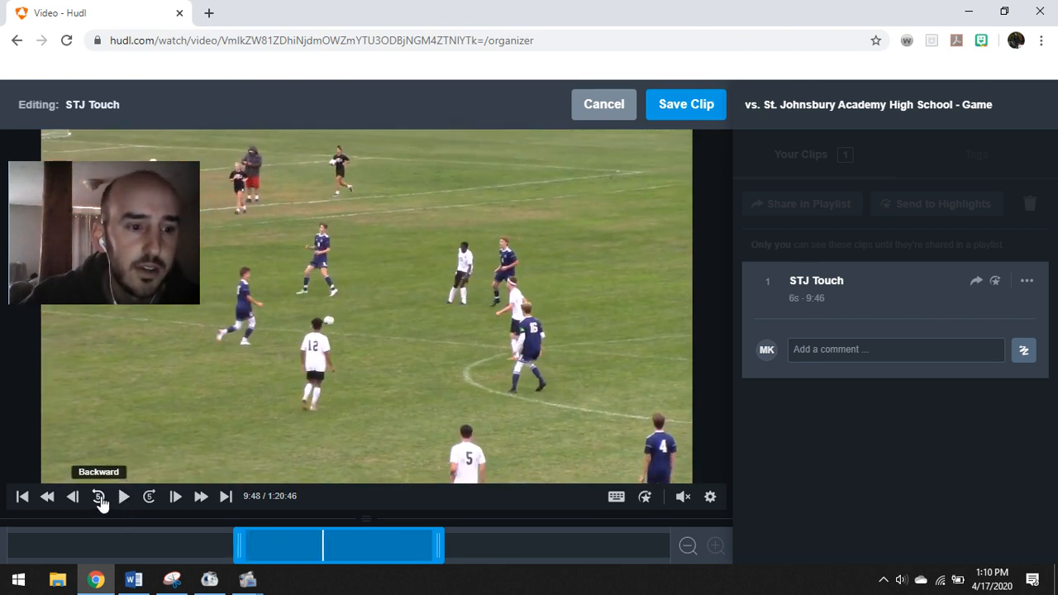
{"action": "left_click", "coordinate": [98, 497]}
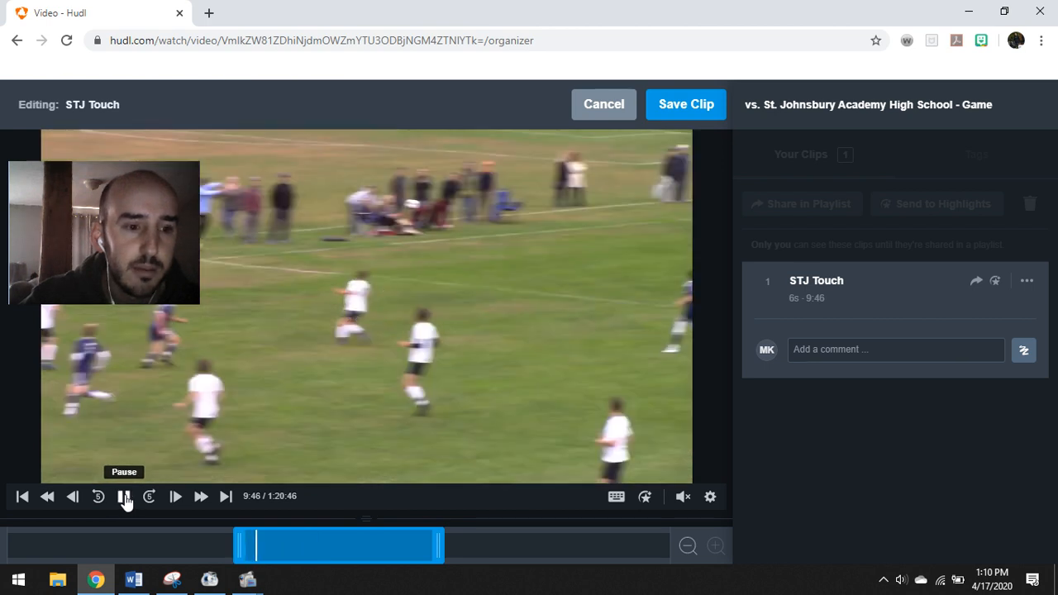
{"action": "left_click", "coordinate": [124, 498]}
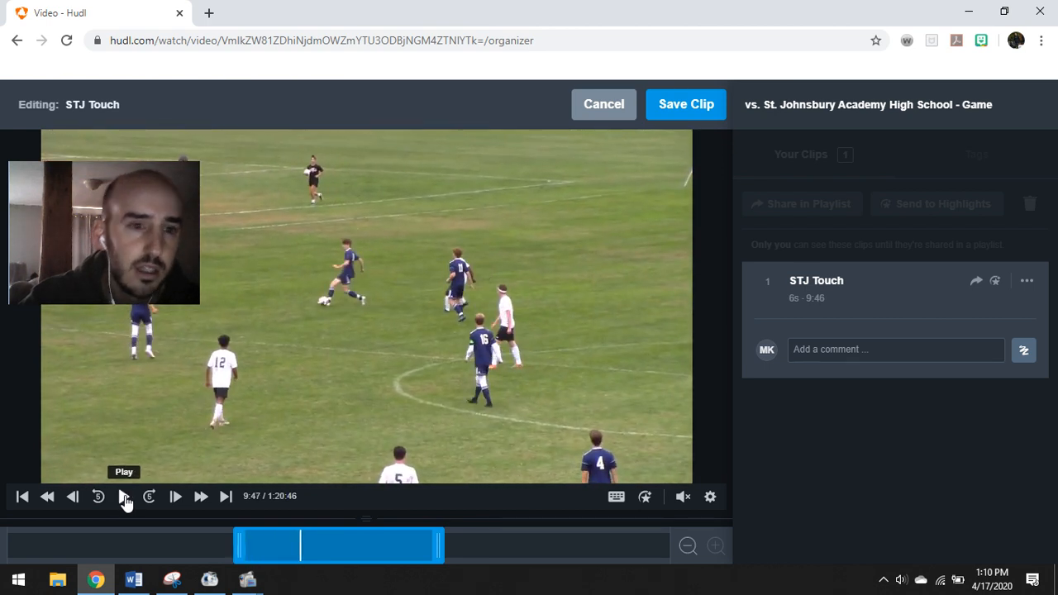
{"action": "left_click", "coordinate": [124, 498]}
{"action": "left_click", "coordinate": [124, 498]}
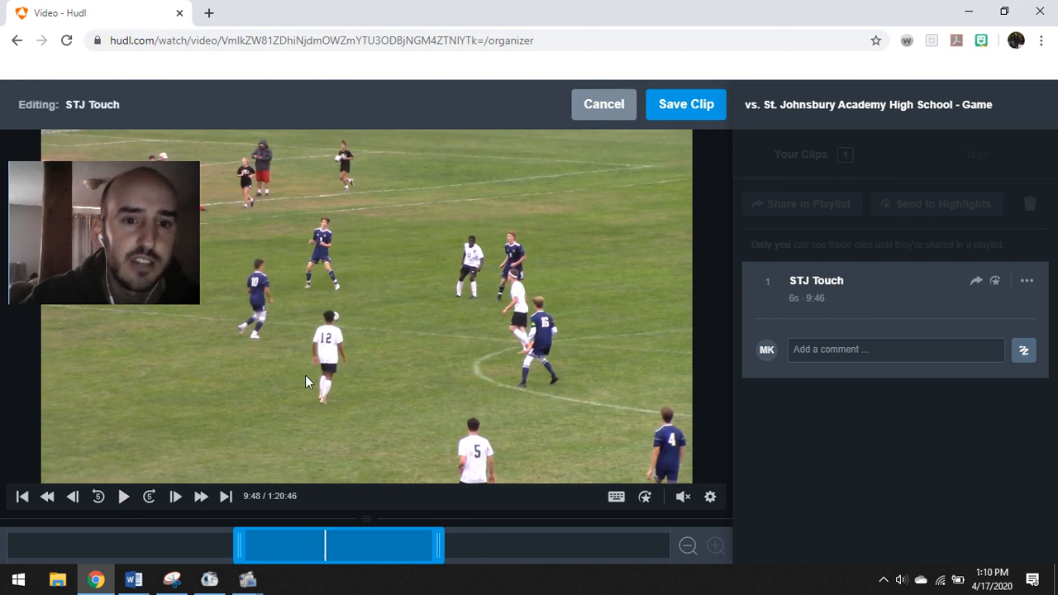
{"action": "left_click", "coordinate": [124, 498]}
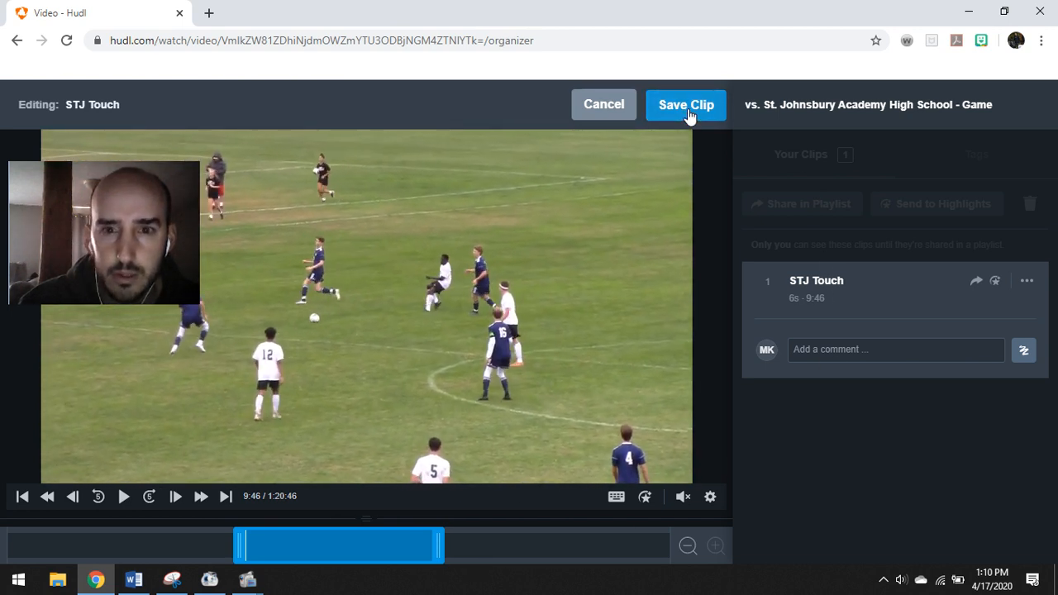
{"action": "left_click", "coordinate": [688, 108]}
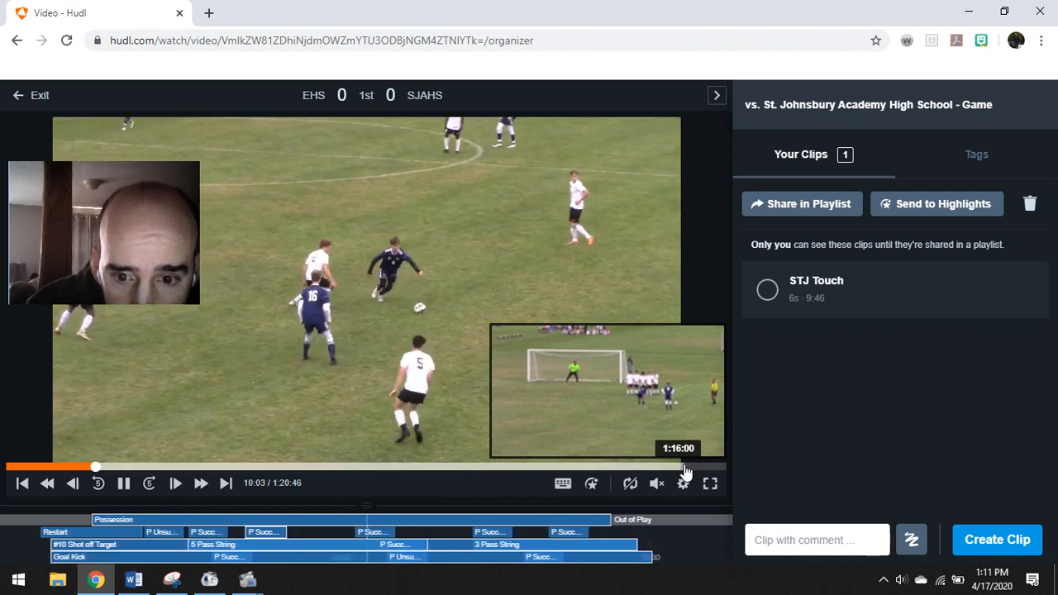
Jump to around 1:16 in the second half and pause the film at 1:16:34
{"action": "left_click", "coordinate": [687, 468]}
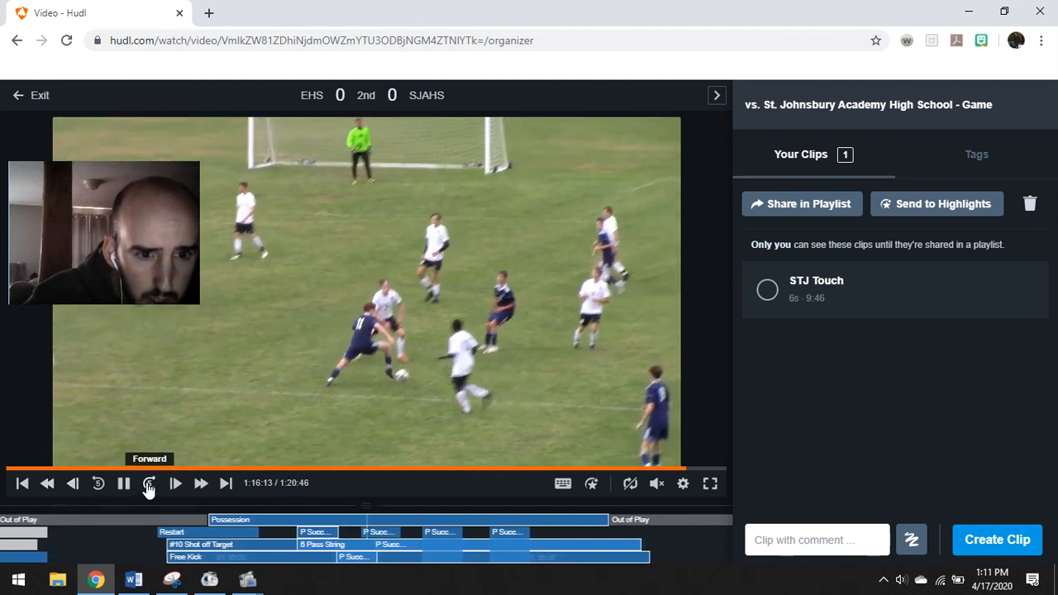
{"action": "left_click", "coordinate": [148, 488]}
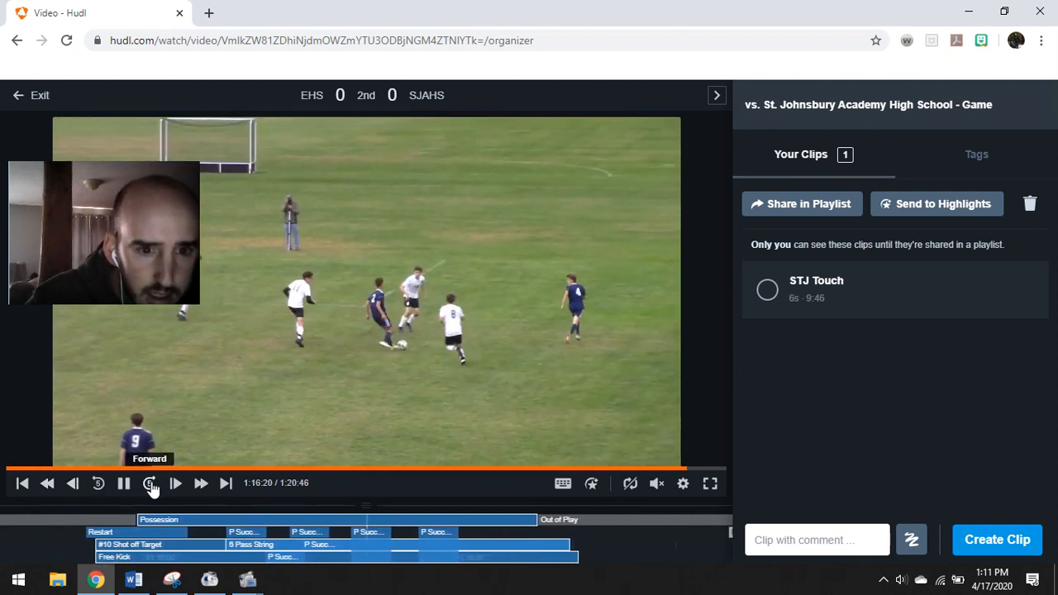
{"action": "left_click", "coordinate": [150, 486]}
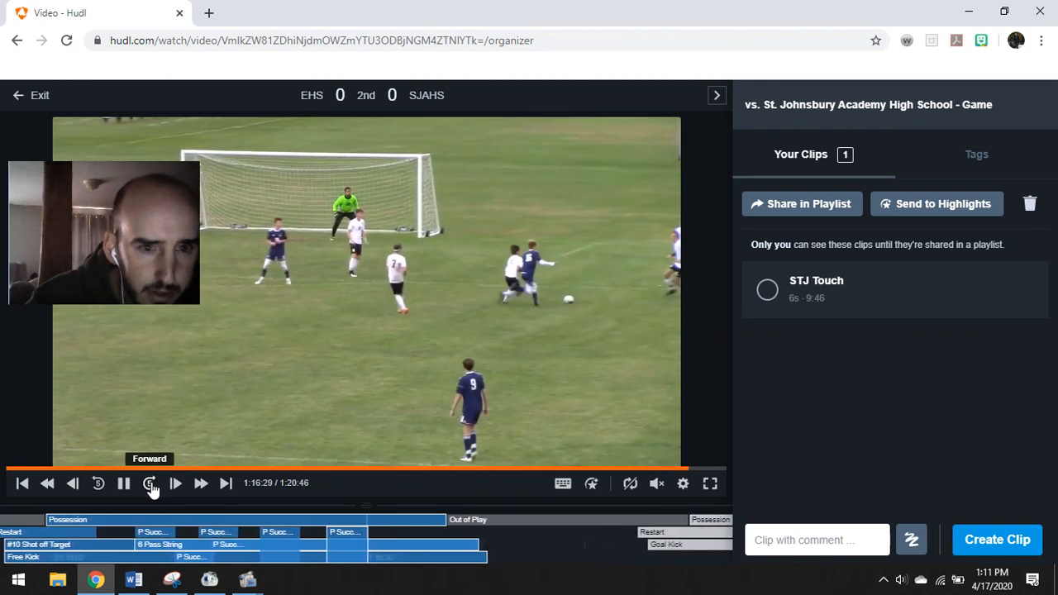
{"action": "left_click_drag", "start_coordinate": [120, 171], "coordinate": [924, 372]}
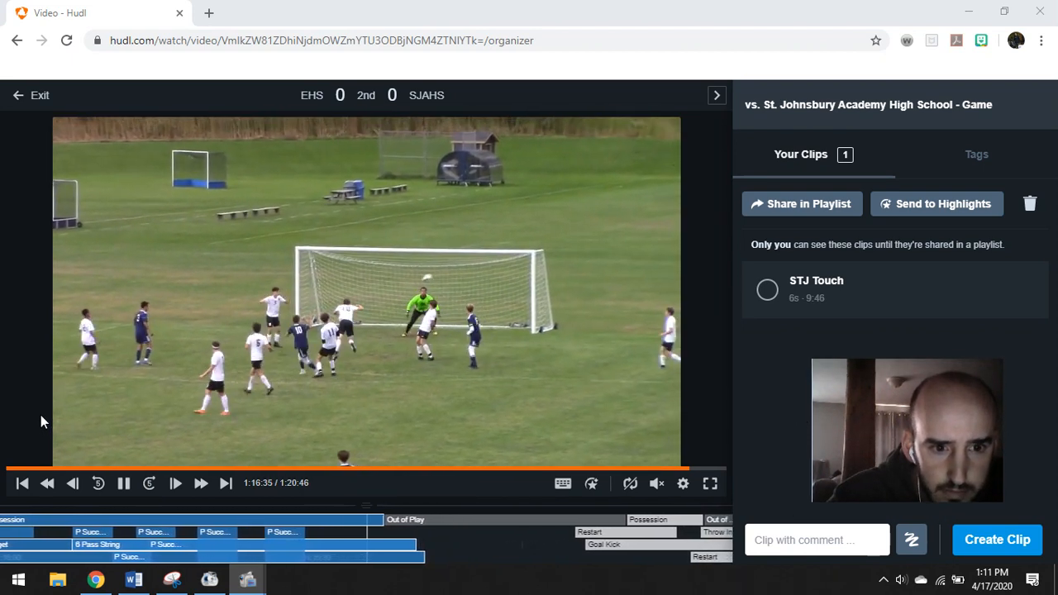
{"action": "left_click", "coordinate": [125, 486]}
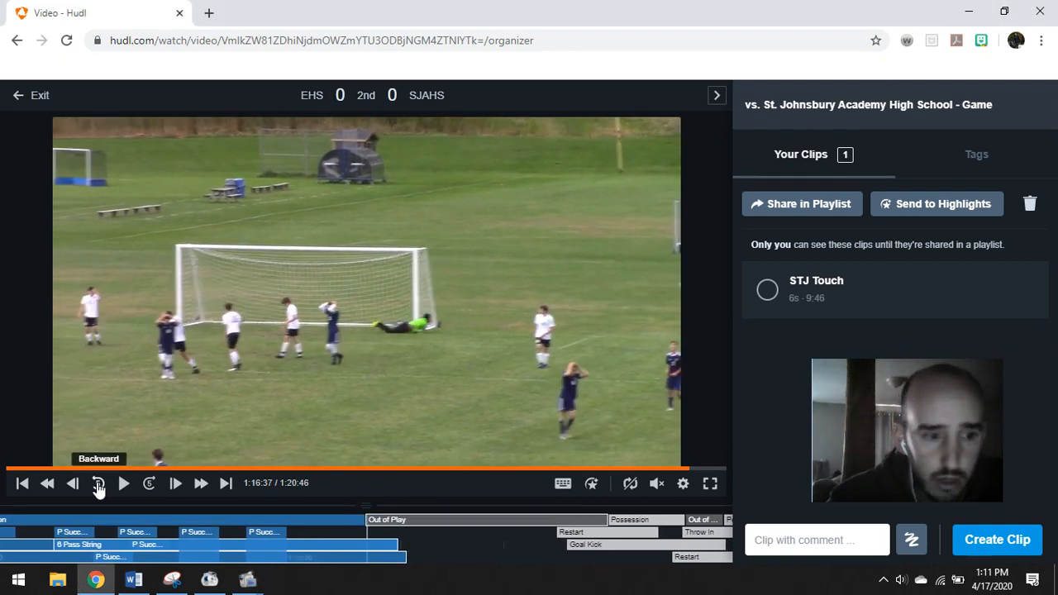
{"action": "left_click", "coordinate": [98, 485]}
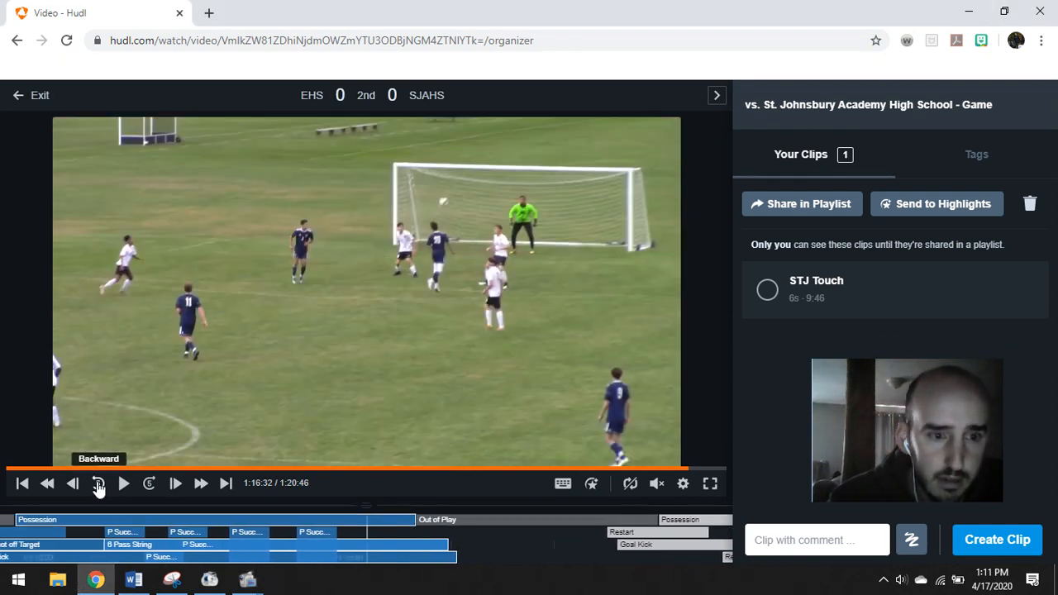
{"action": "left_click", "coordinate": [98, 486]}
{"action": "left_click", "coordinate": [124, 485]}
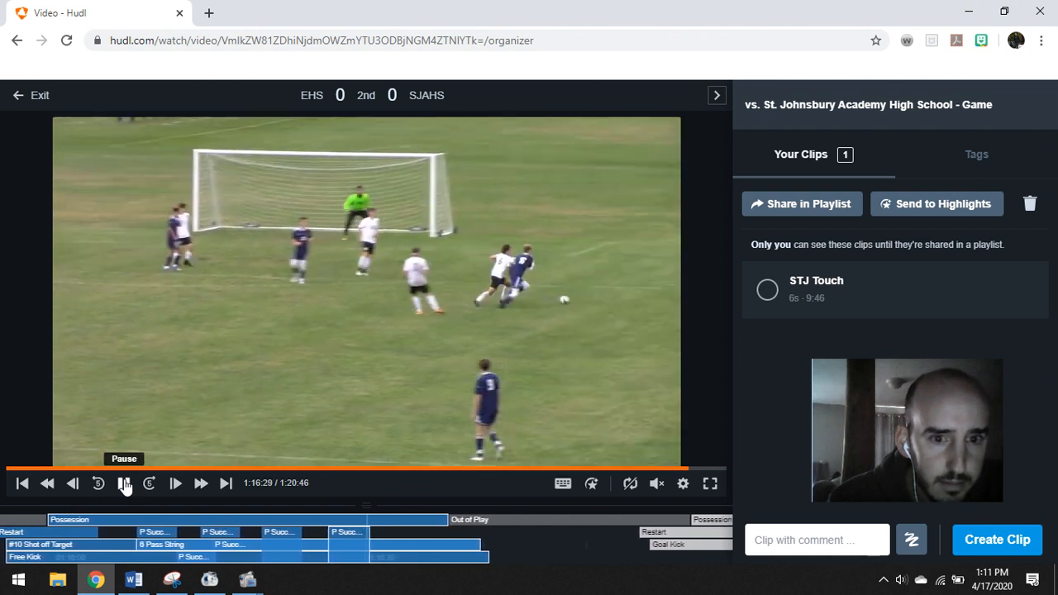
{"action": "left_click", "coordinate": [124, 485]}
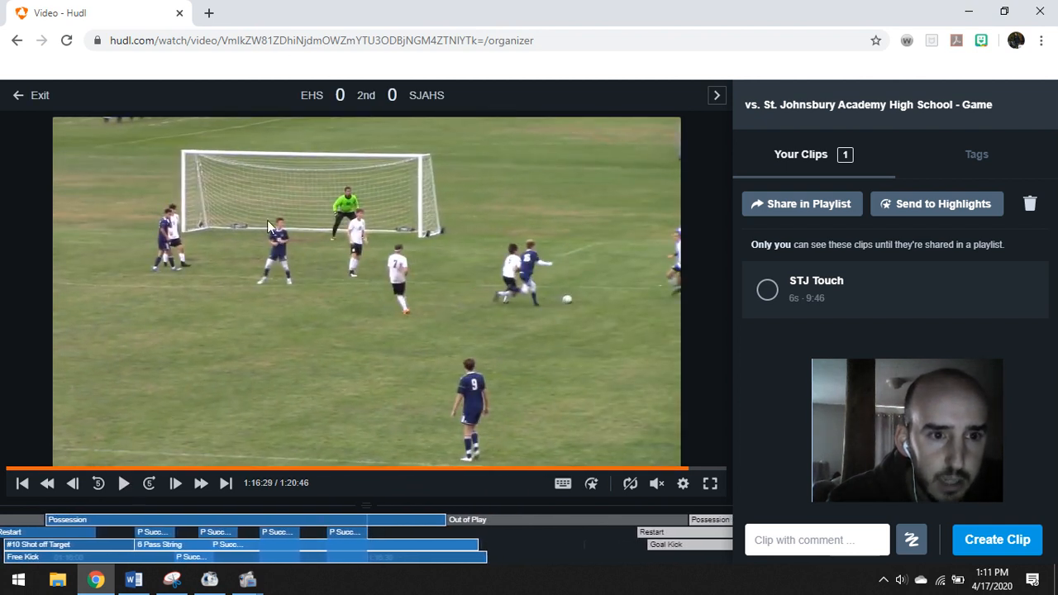
{"action": "left_click", "coordinate": [126, 485]}
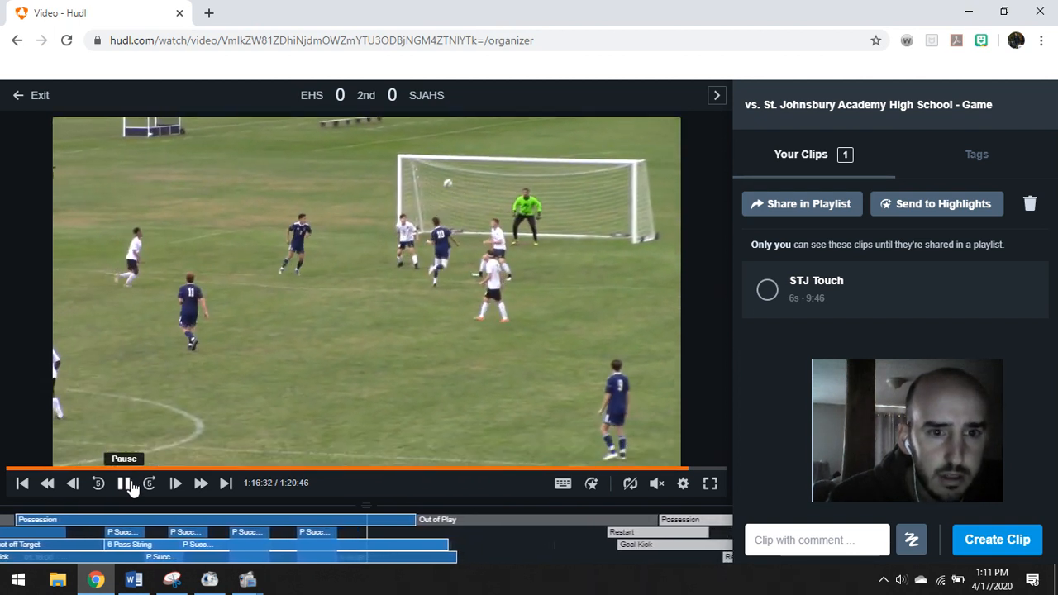
{"action": "left_click", "coordinate": [126, 485]}
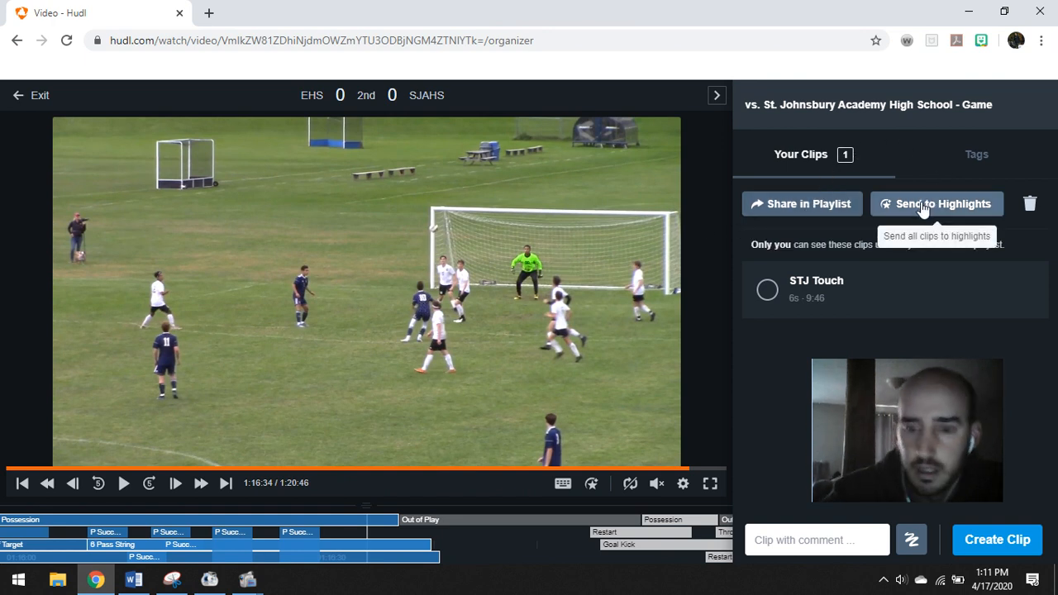
{"action": "mouse_move", "coordinate": [912, 362]}
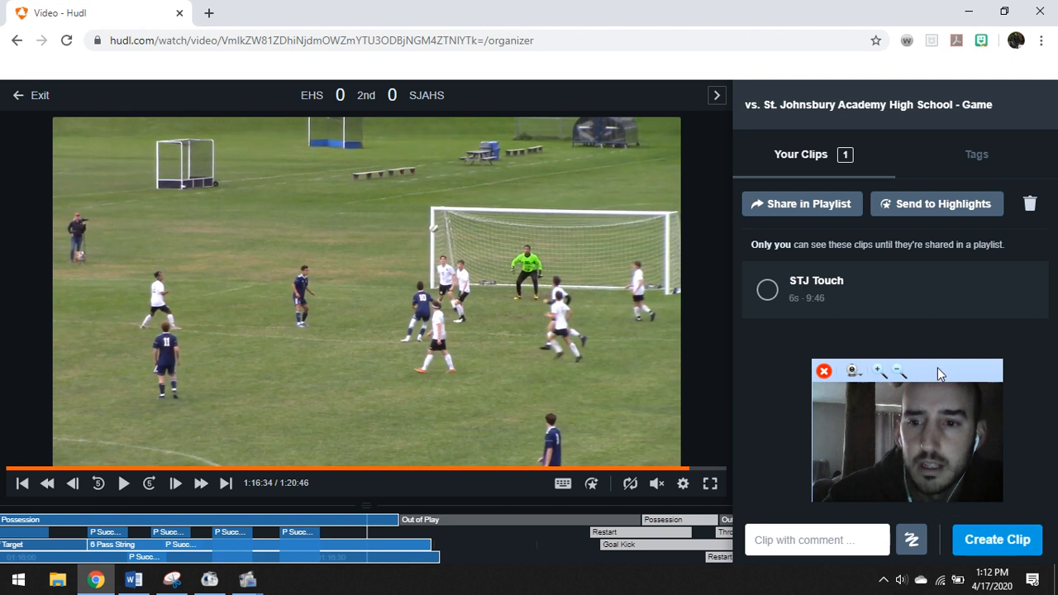
Create a clip of the attacking play and adjust its start to about 1:16:33
{"action": "left_click", "coordinate": [993, 542]}
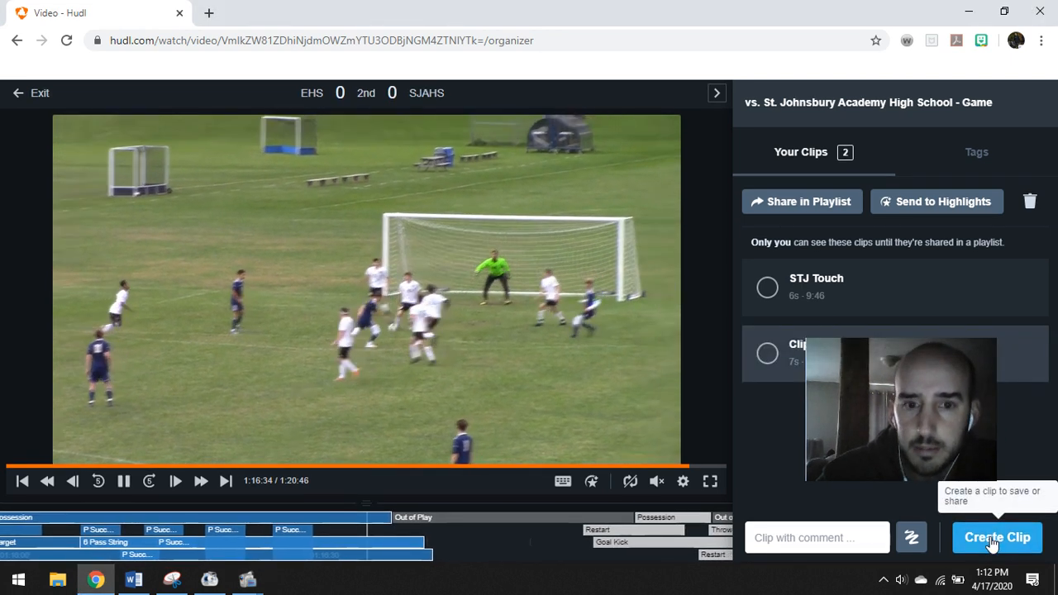
{"action": "left_click_drag", "start_coordinate": [927, 351], "coordinate": [933, 441]}
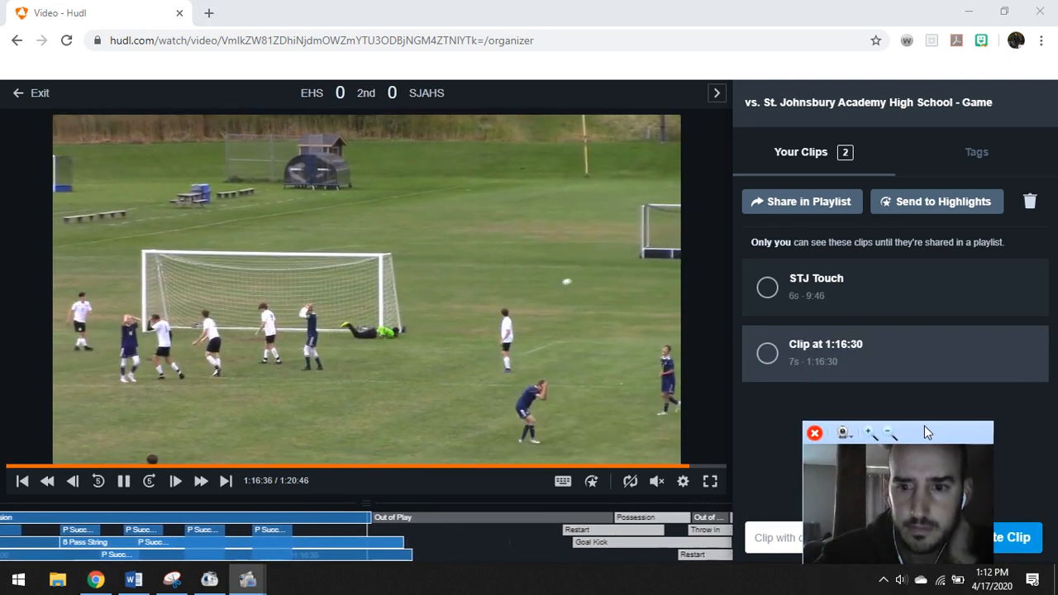
{"action": "left_click", "coordinate": [907, 359]}
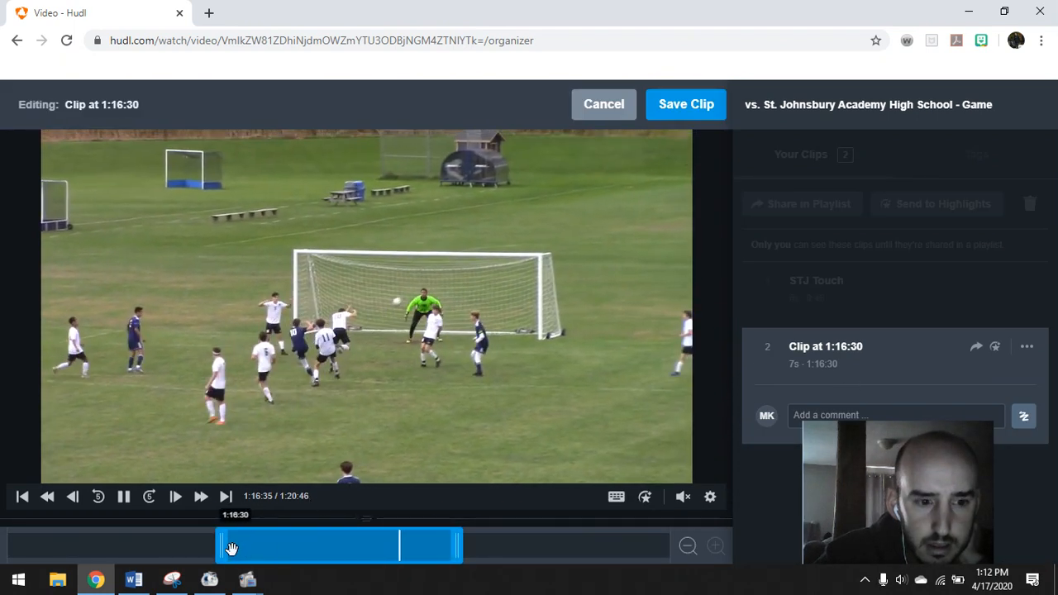
{"action": "left_click_drag", "start_coordinate": [233, 550], "coordinate": [234, 549]}
{"action": "left_click_drag", "start_coordinate": [351, 545], "coordinate": [356, 546]}
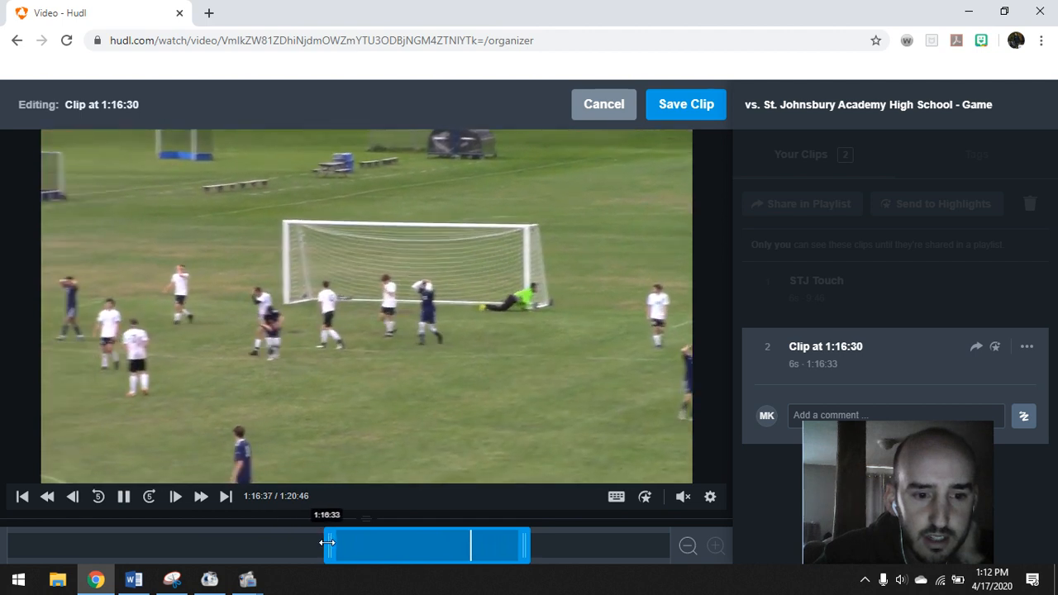
{"action": "left_click_drag", "start_coordinate": [328, 542], "coordinate": [321, 543]}
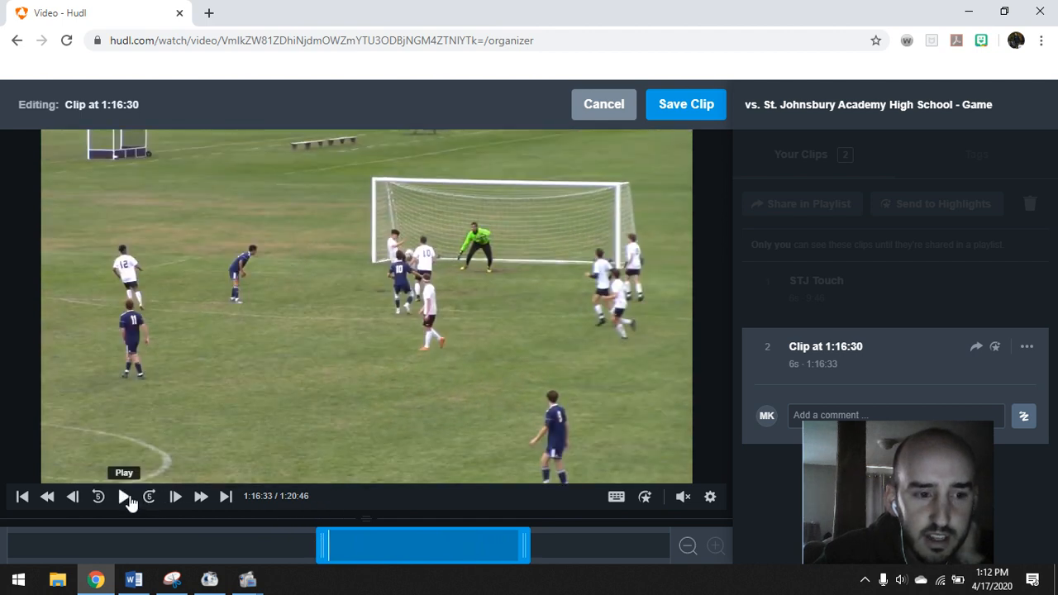
{"action": "left_click", "coordinate": [125, 496]}
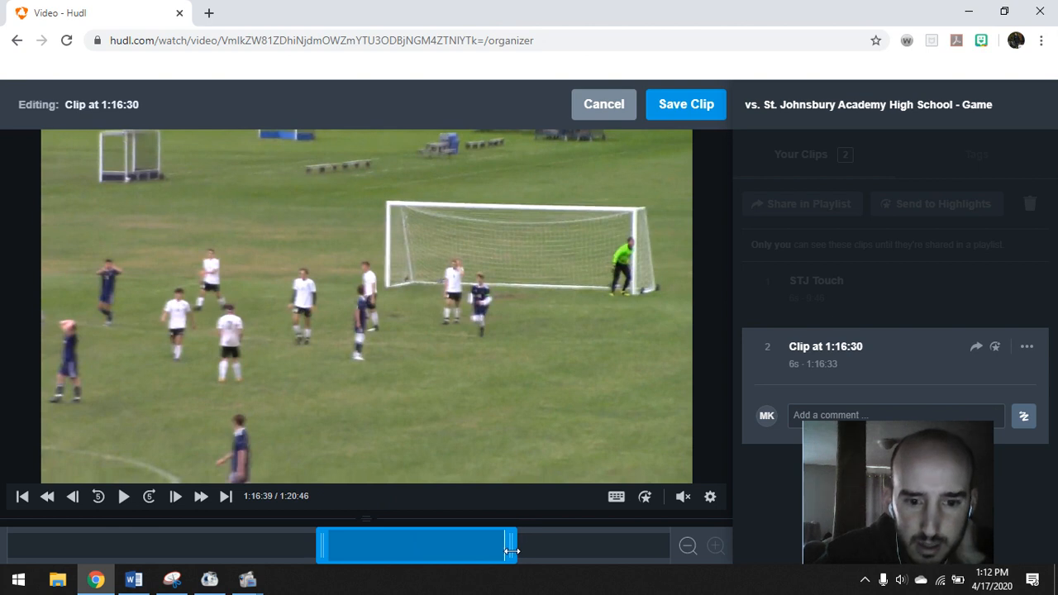
Save the 6-second clip and rename it 'Volley STJ'
{"action": "left_click", "coordinate": [683, 107]}
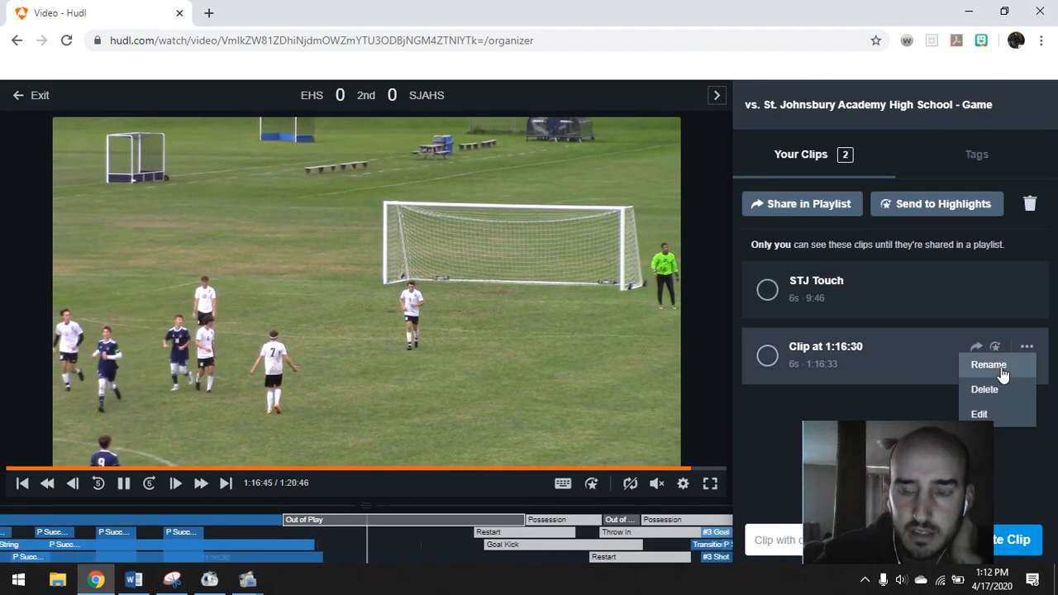
{"action": "left_click", "coordinate": [989, 365]}
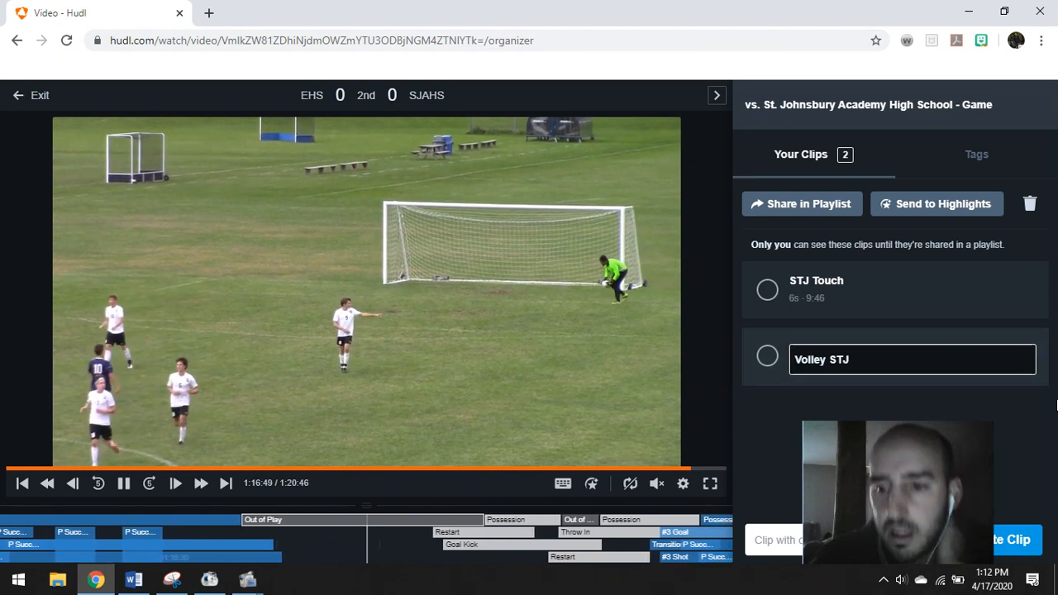
{"action": "left_click_drag", "start_coordinate": [959, 432], "coordinate": [968, 405]}
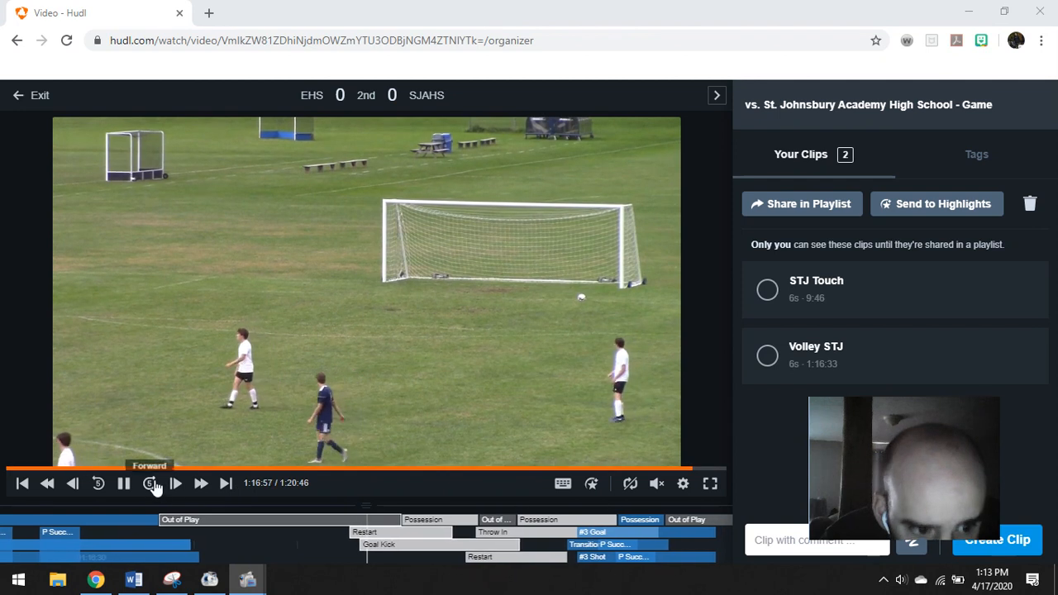
Skip ahead through the film, then jump back to about 1:16:50
{"action": "left_click", "coordinate": [150, 484]}
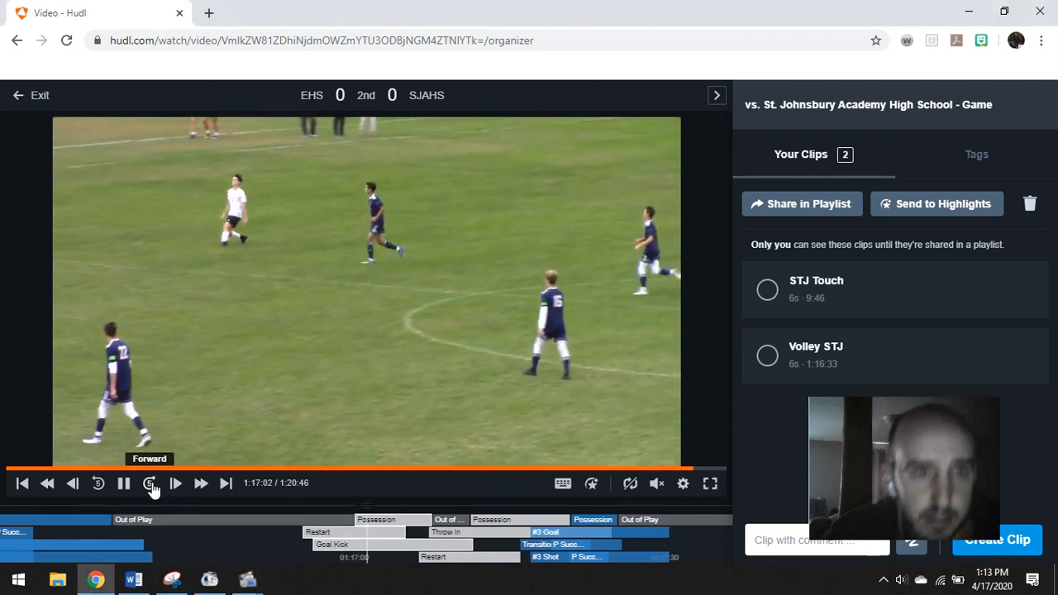
{"action": "left_click", "coordinate": [150, 484]}
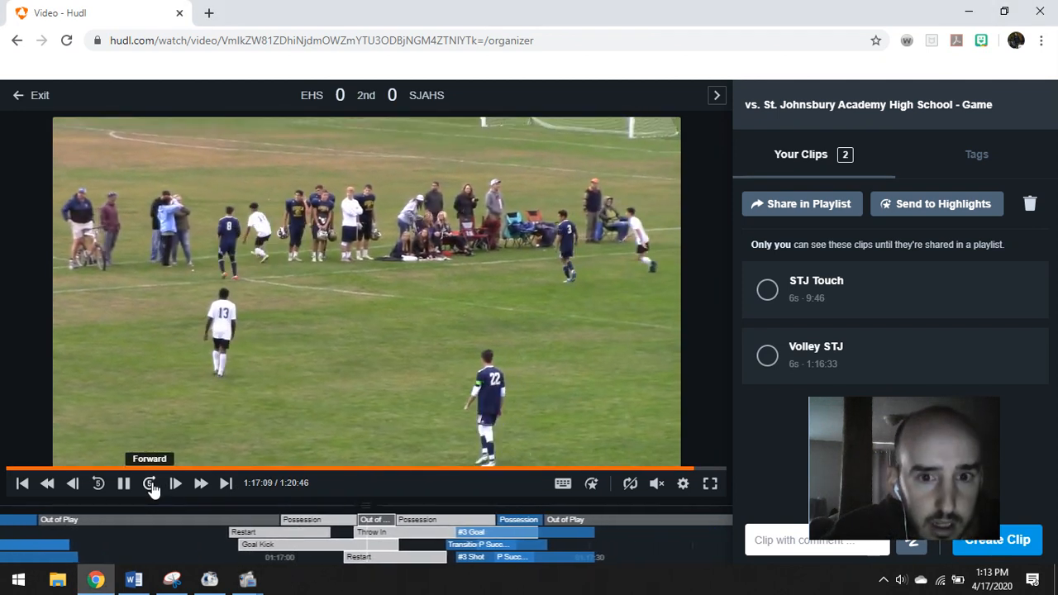
{"action": "left_click", "coordinate": [150, 485]}
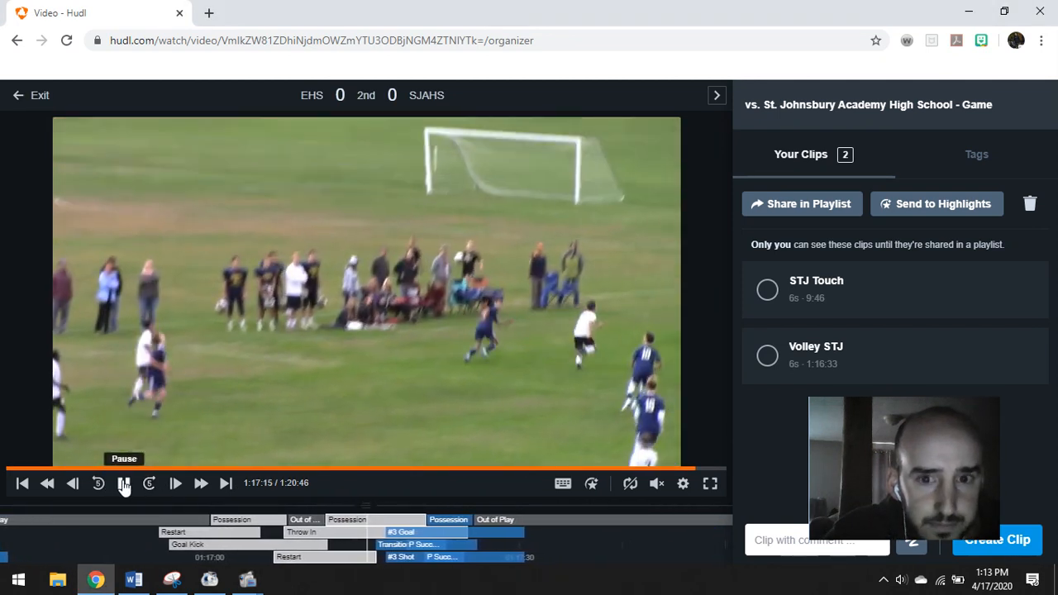
{"action": "left_click", "coordinate": [124, 484]}
{"action": "left_click", "coordinate": [124, 484]}
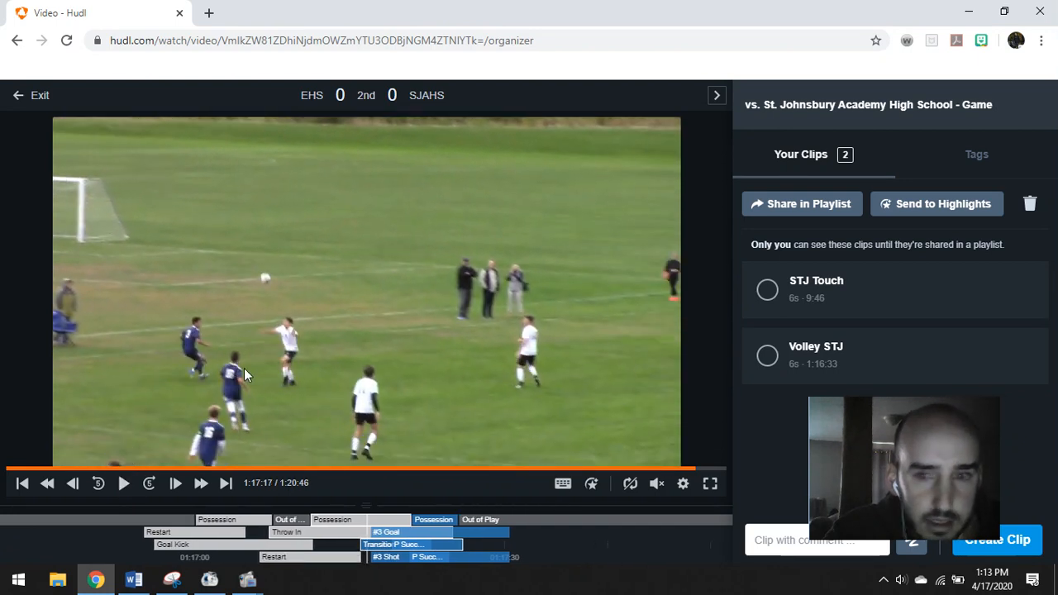
{"action": "left_click", "coordinate": [124, 485]}
{"action": "right_click", "coordinate": [127, 486]}
{"action": "left_click", "coordinate": [72, 548]}
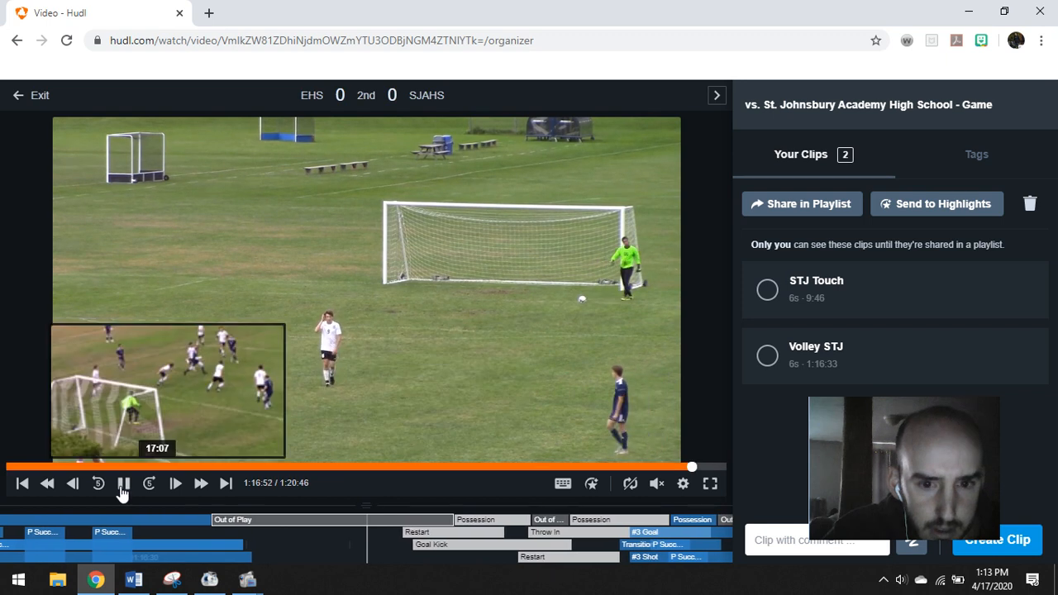
Skip forward toward the goal play and pause at 1:17:17
{"action": "left_click", "coordinate": [149, 484]}
{"action": "left_click", "coordinate": [150, 484]}
{"action": "left_click", "coordinate": [150, 484]}
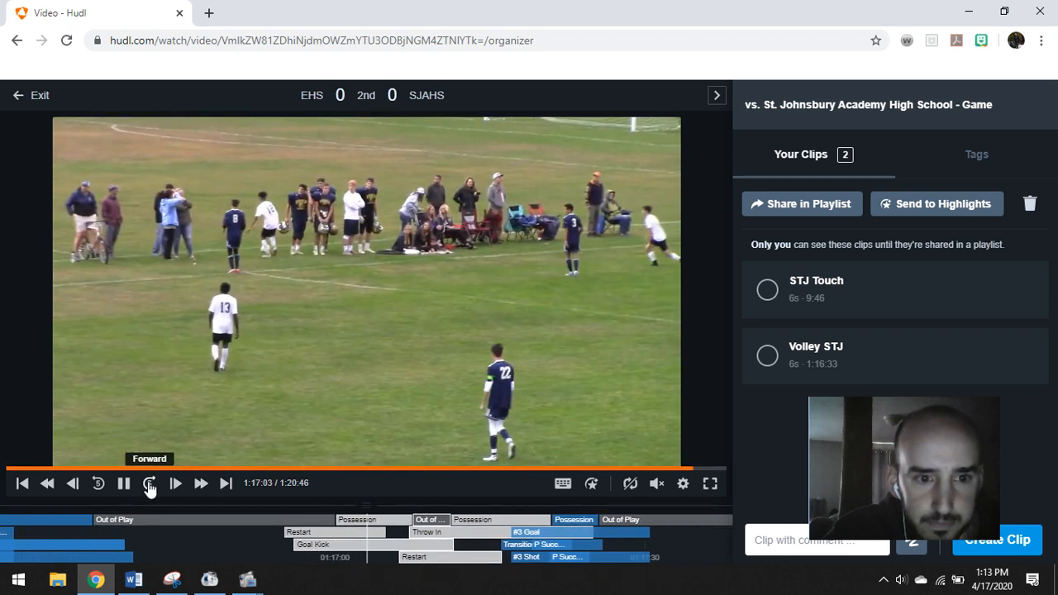
{"action": "left_click", "coordinate": [150, 485]}
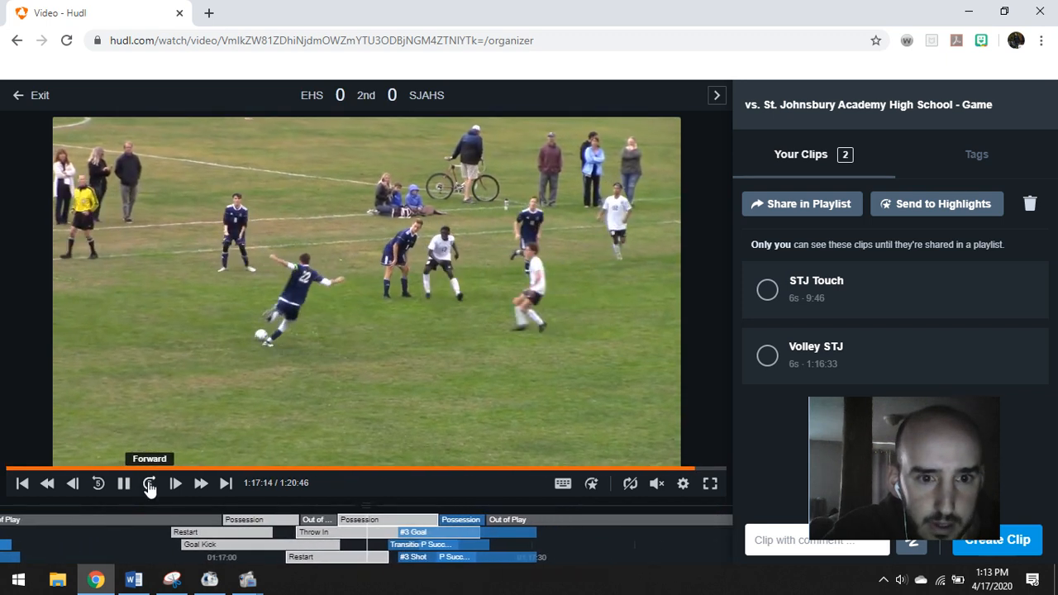
{"action": "left_click", "coordinate": [149, 484]}
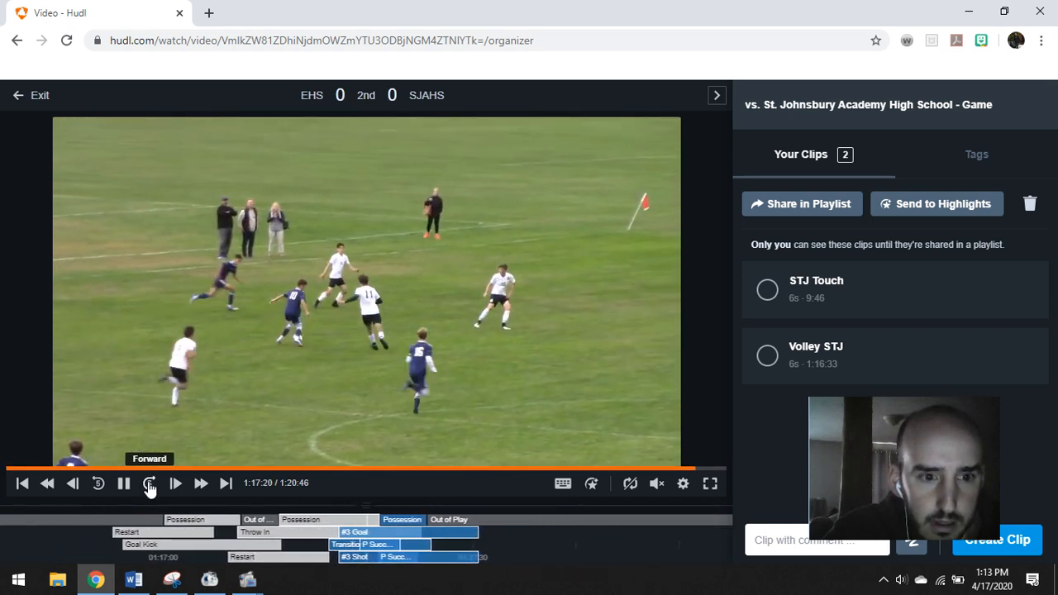
{"action": "left_click", "coordinate": [98, 485]}
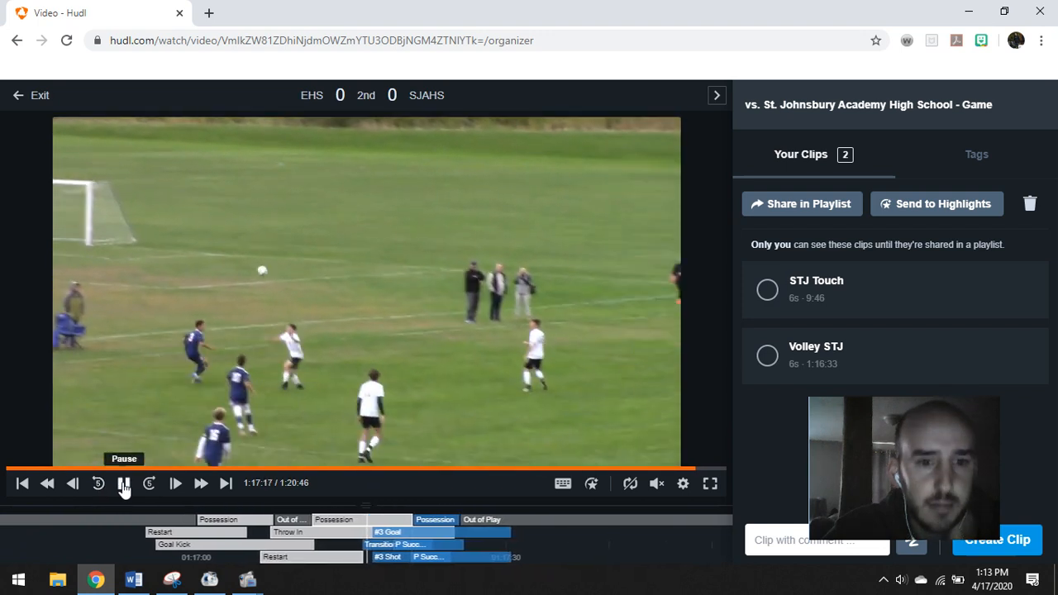
{"action": "left_click", "coordinate": [124, 483]}
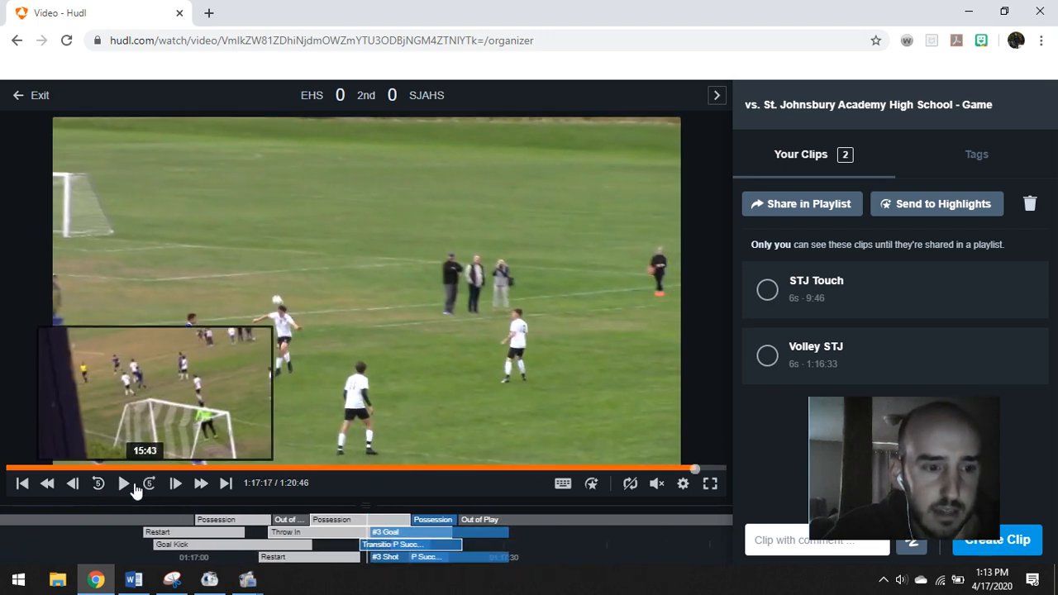
Play through the EHS goal, then step back and replay from 1:17:14
{"action": "left_click", "coordinate": [124, 486]}
{"action": "mouse_move", "coordinate": [832, 441]}
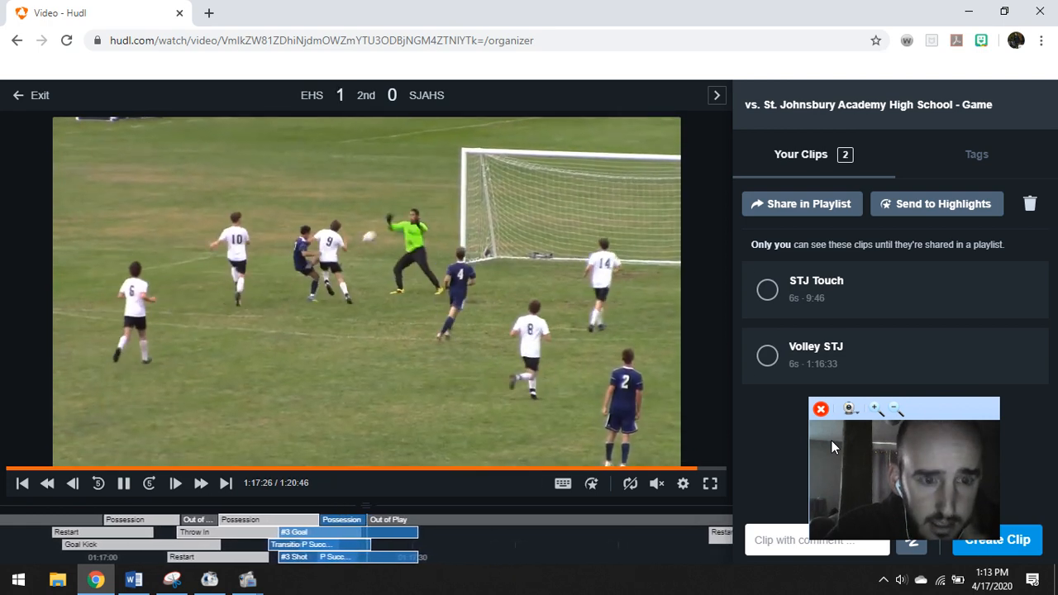
{"action": "left_click", "coordinate": [122, 485]}
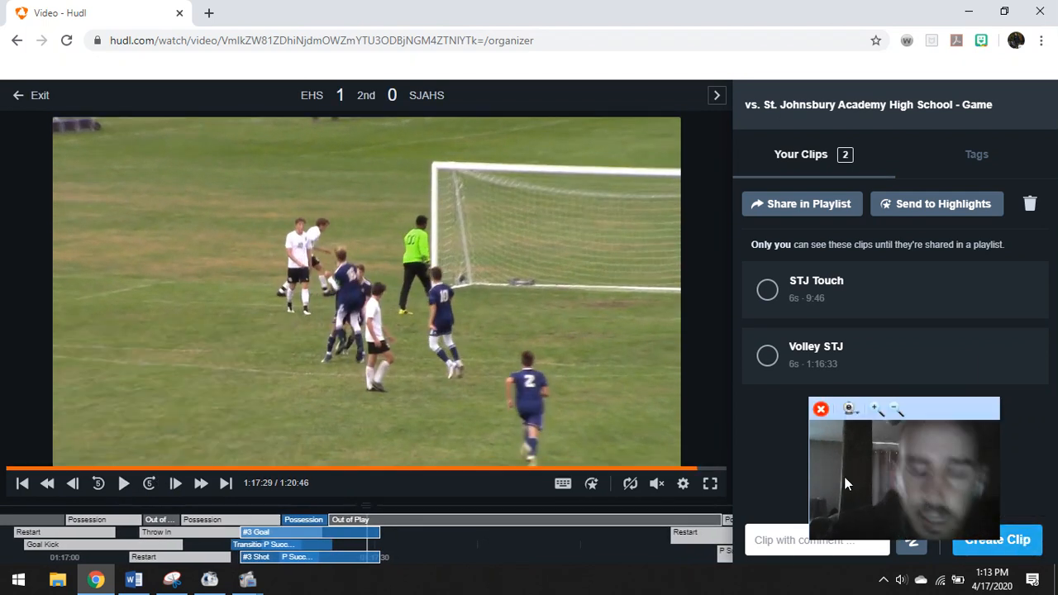
{"action": "left_click", "coordinate": [98, 485]}
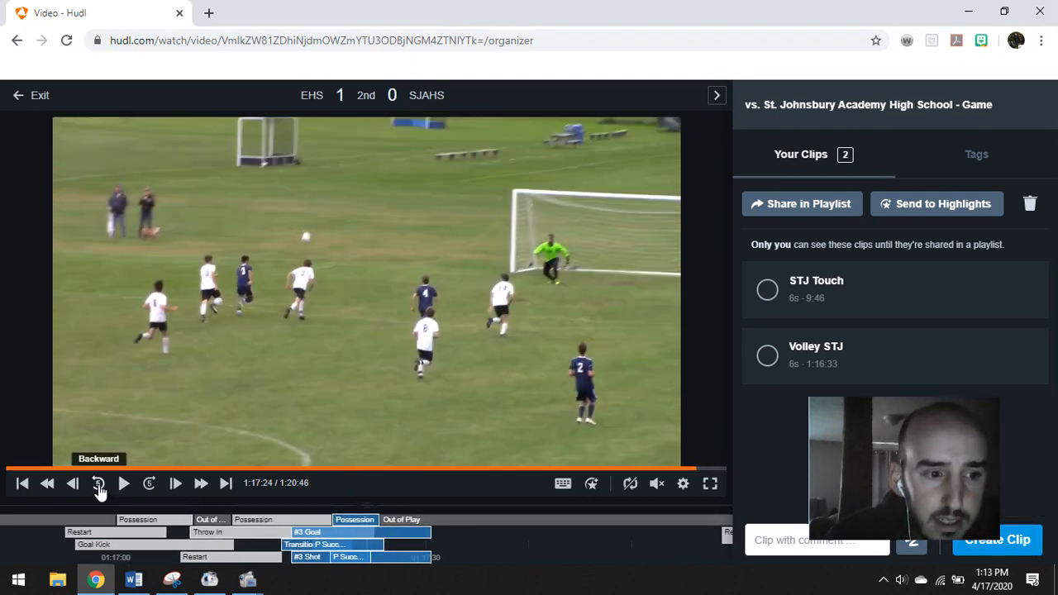
{"action": "left_click", "coordinate": [98, 485]}
{"action": "left_click", "coordinate": [99, 486]}
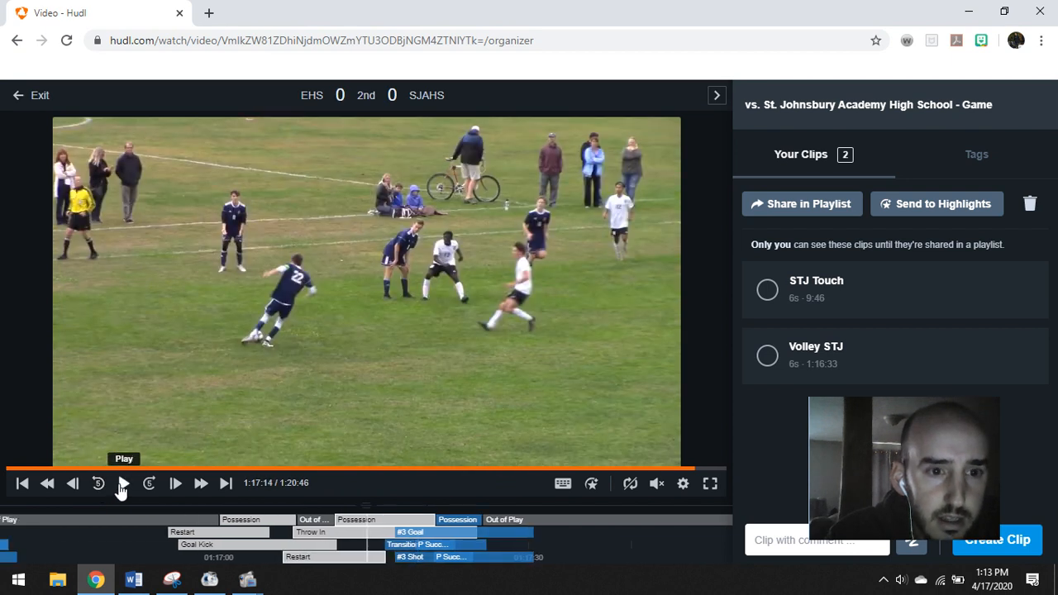
{"action": "left_click", "coordinate": [120, 488]}
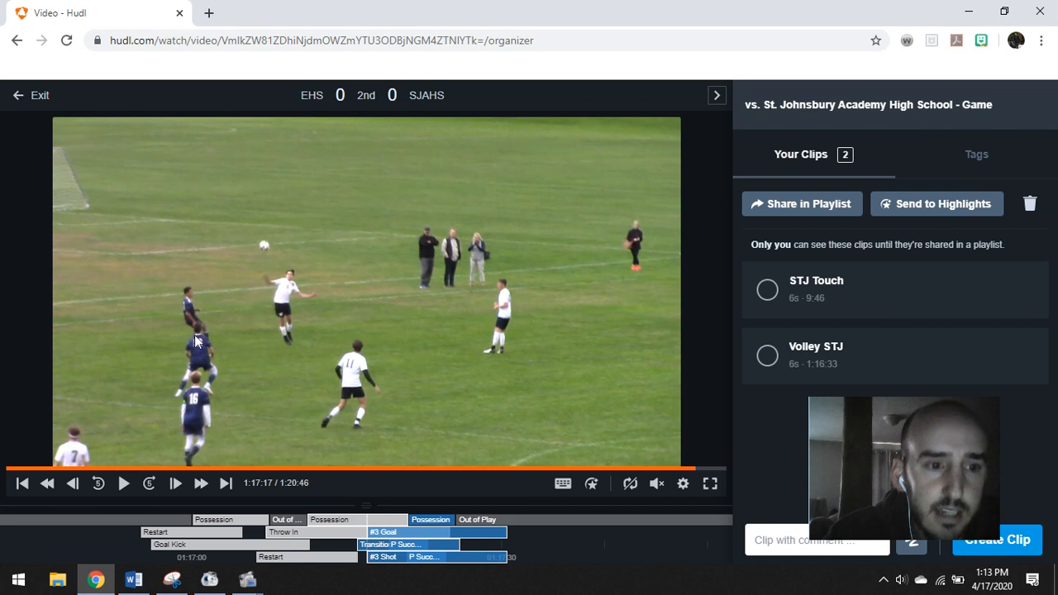
Create a new clip starting at 1:17:17 and extend its end to 28 seconds
{"action": "left_click", "coordinate": [1023, 543]}
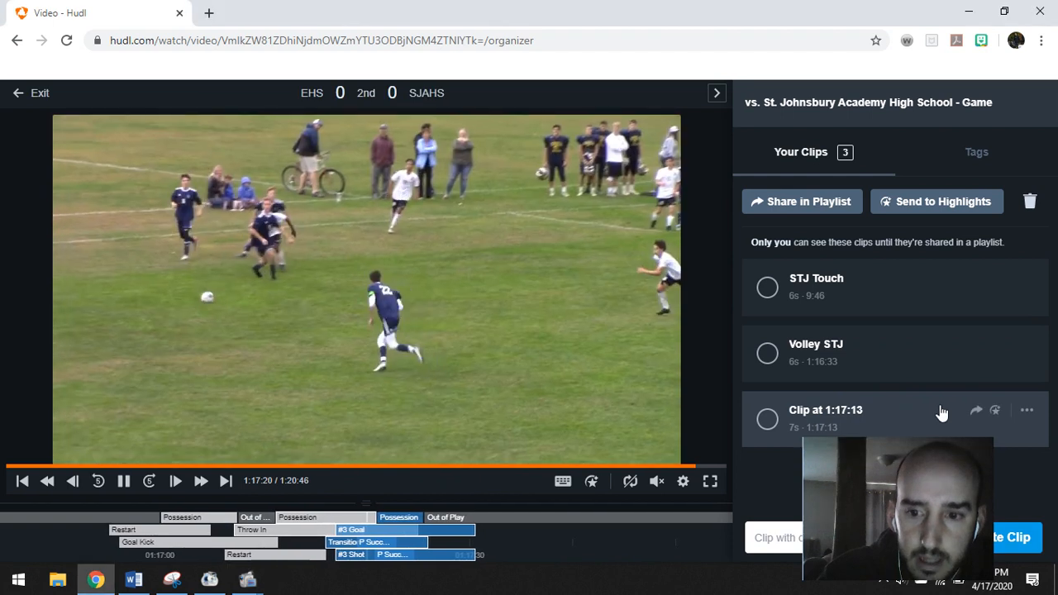
{"action": "left_click", "coordinate": [942, 413]}
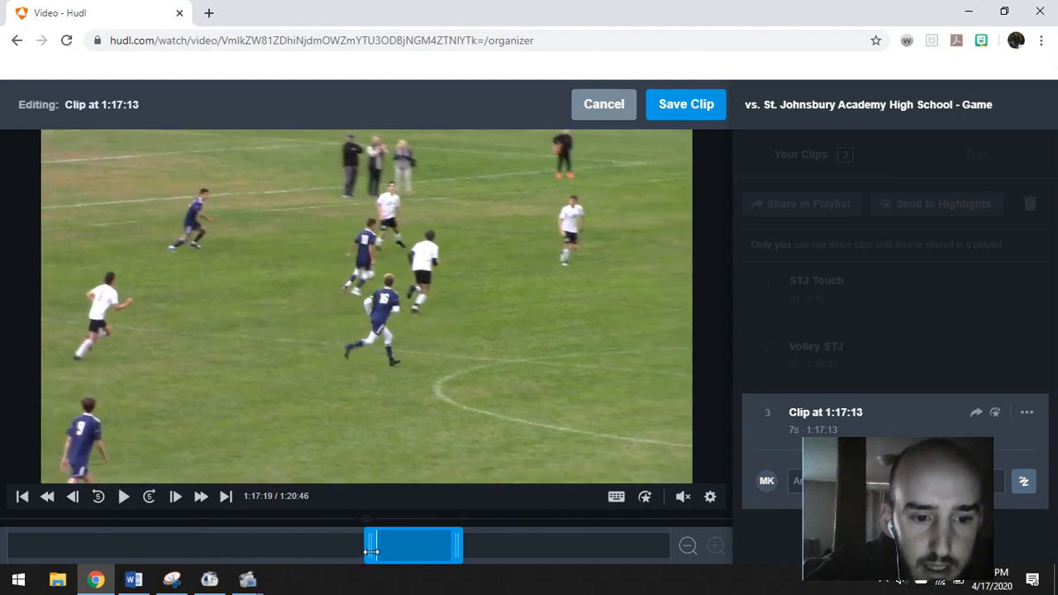
{"action": "left_click_drag", "start_coordinate": [349, 552], "coordinate": [335, 552]}
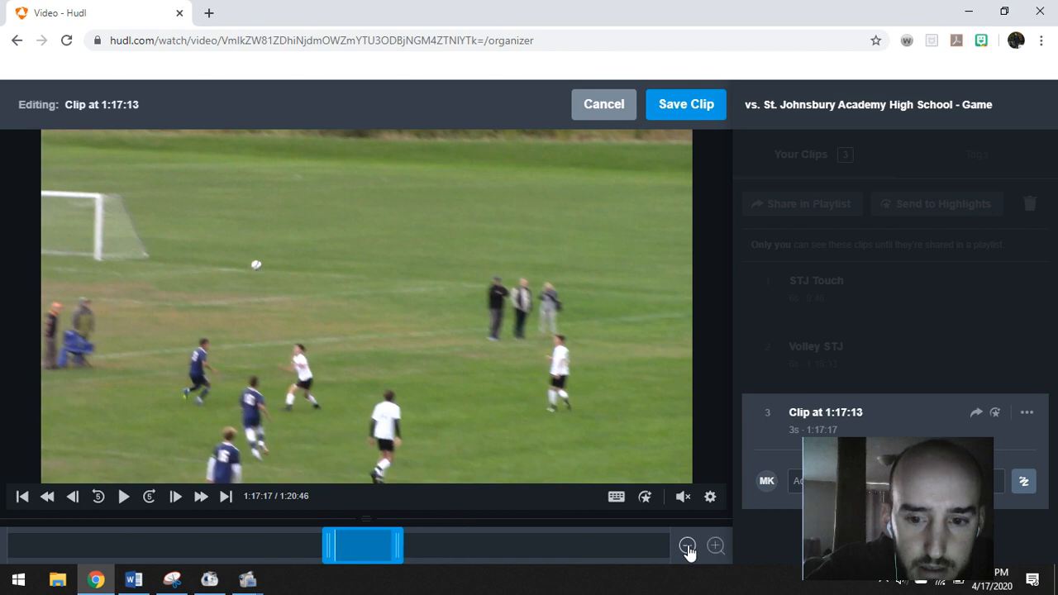
{"action": "left_click_drag", "start_coordinate": [472, 541], "coordinate": [486, 543]}
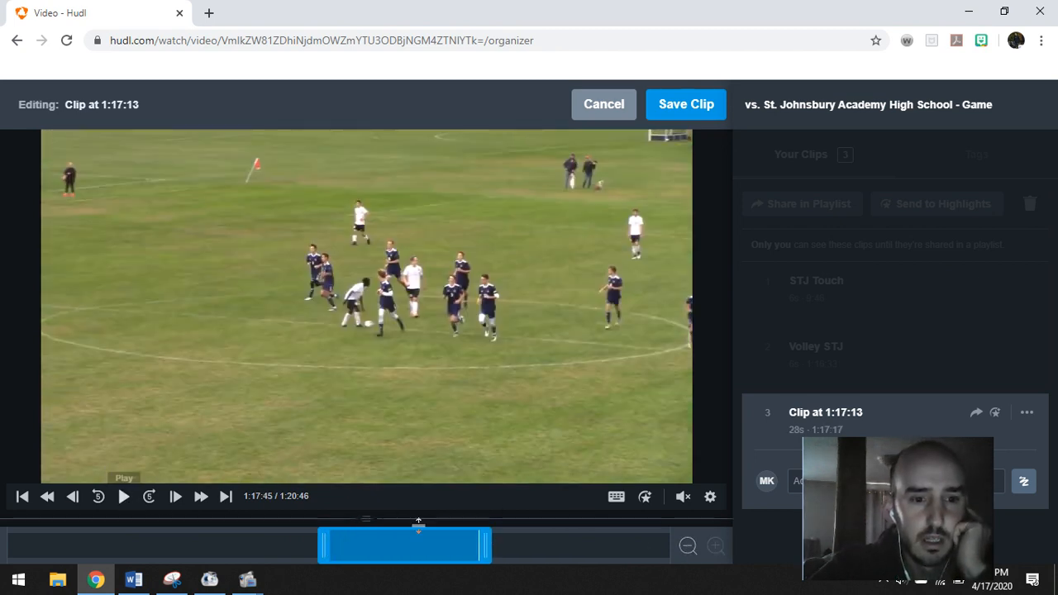
Preview the goal, trim the clip back to 15 seconds, and save it
{"action": "left_click", "coordinate": [124, 496]}
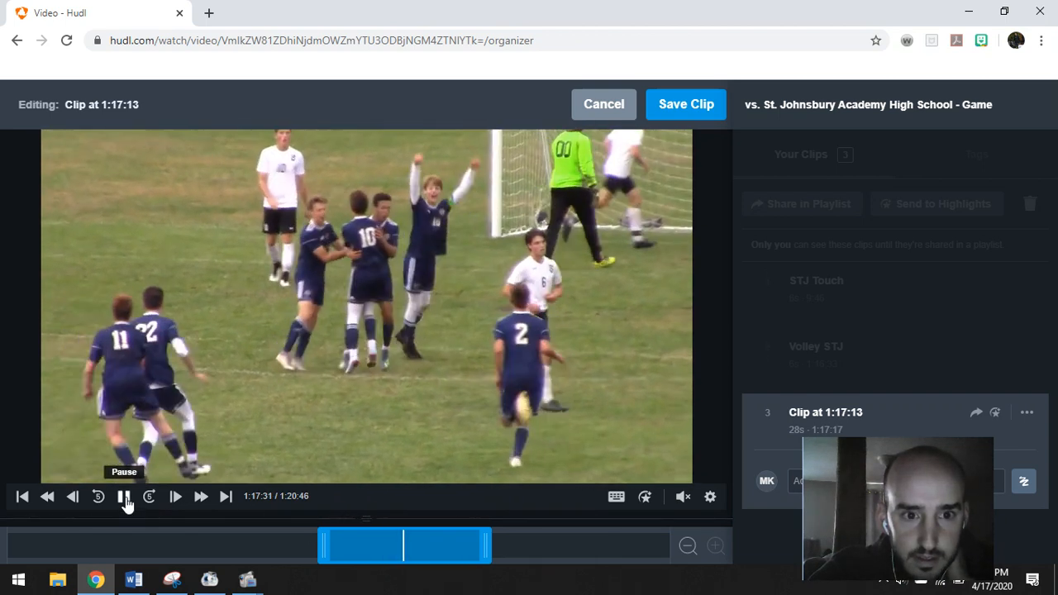
{"action": "left_click", "coordinate": [124, 500]}
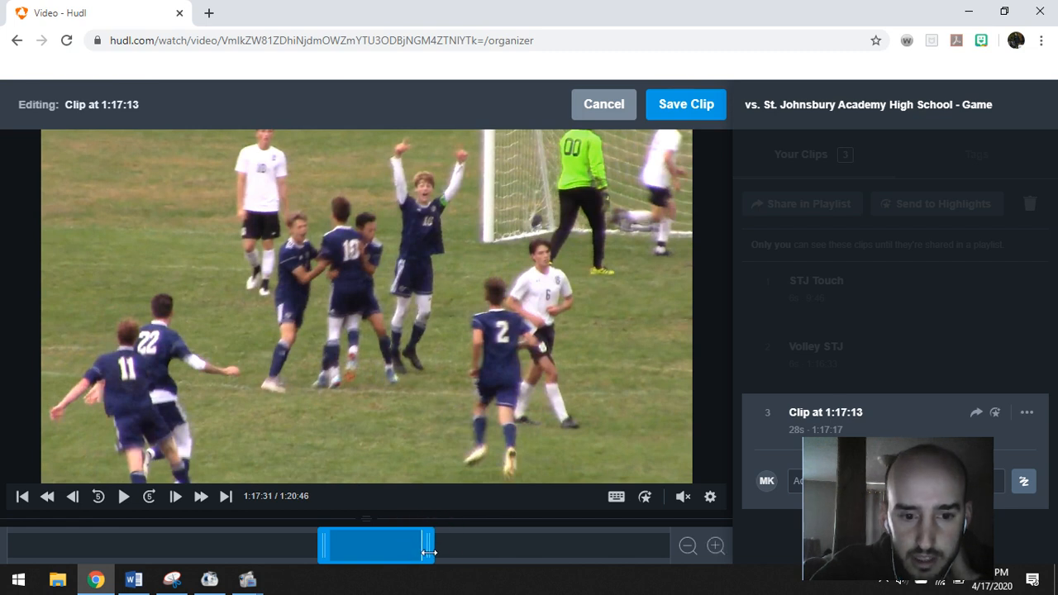
{"action": "left_click_drag", "start_coordinate": [415, 556], "coordinate": [419, 557]}
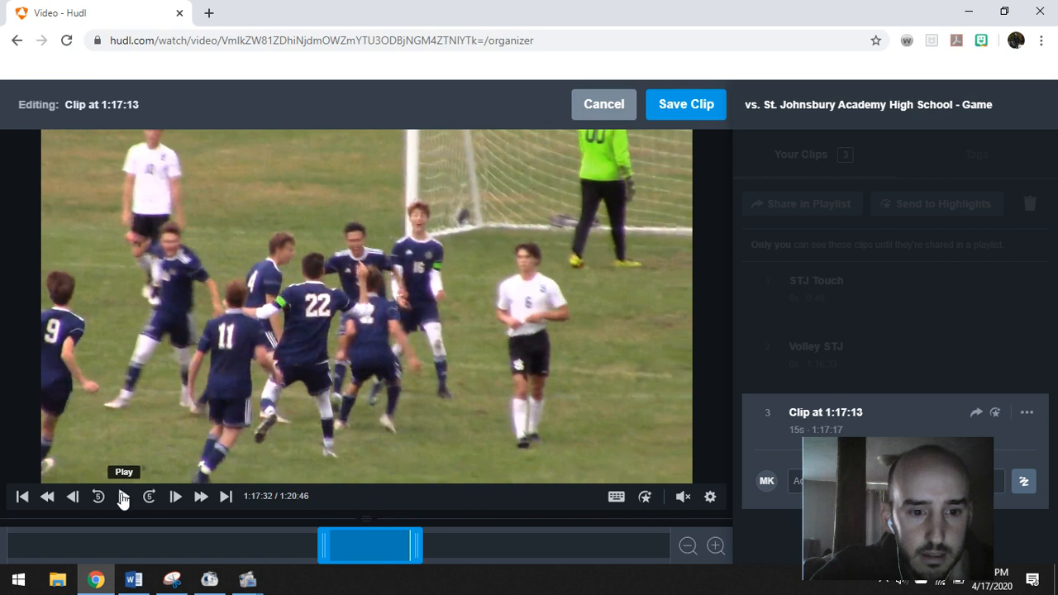
{"action": "left_click", "coordinate": [122, 497]}
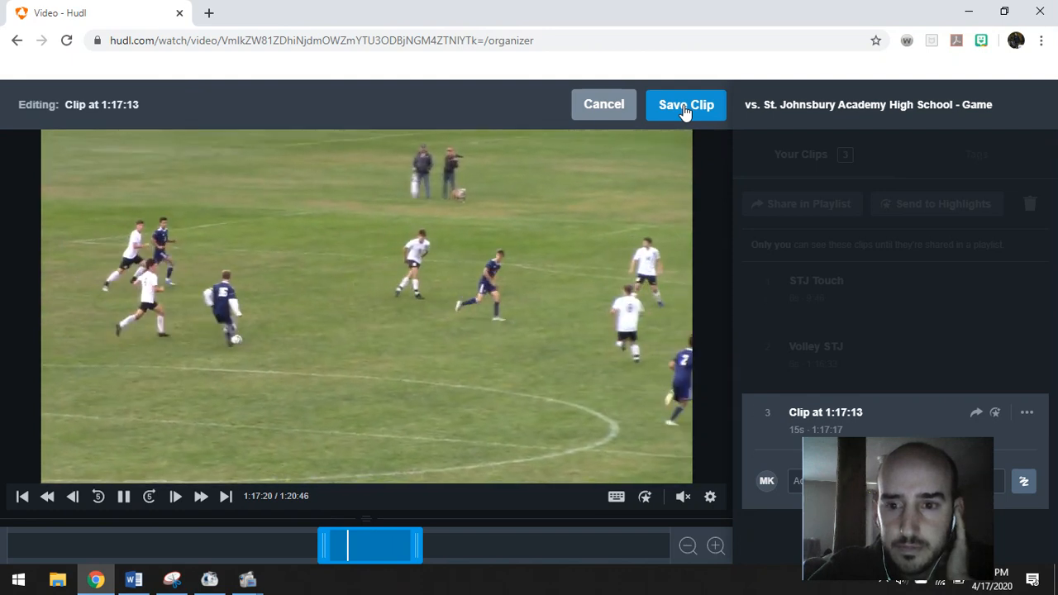
{"action": "left_click", "coordinate": [686, 111]}
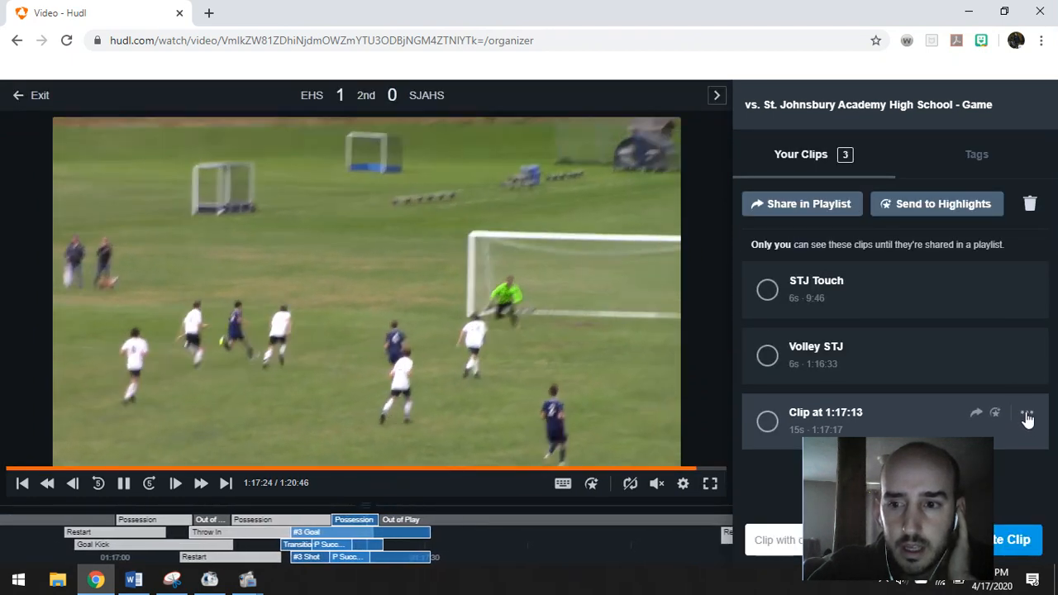
Rename the third St. Johnsbury clip to the scorer's 'Goal vs STJ' title
{"action": "left_click", "coordinate": [1026, 415]}
{"action": "left_click", "coordinate": [989, 430]}
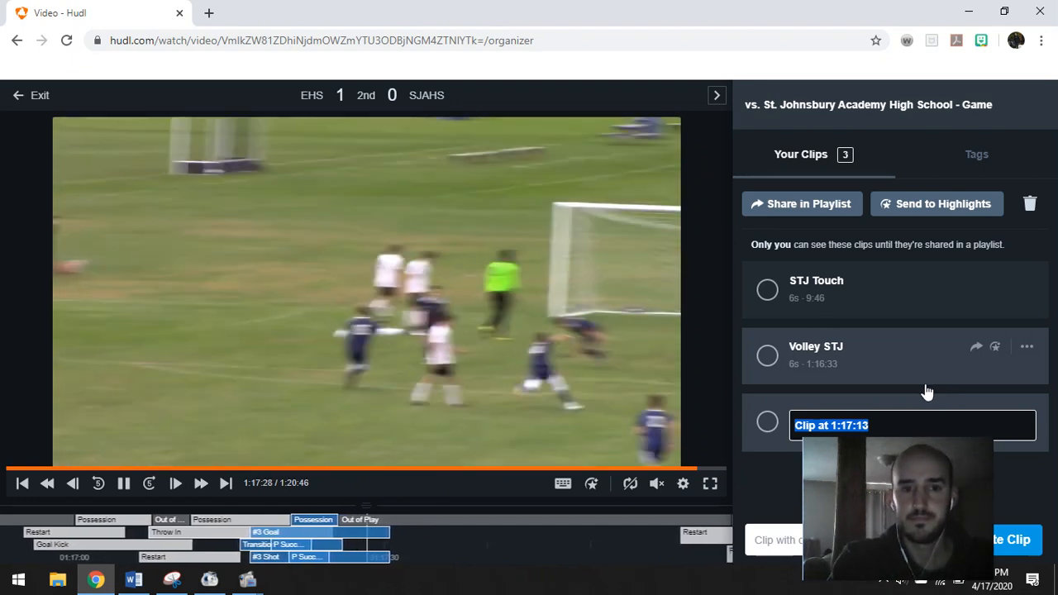
{"action": "left_click", "coordinate": [923, 387]}
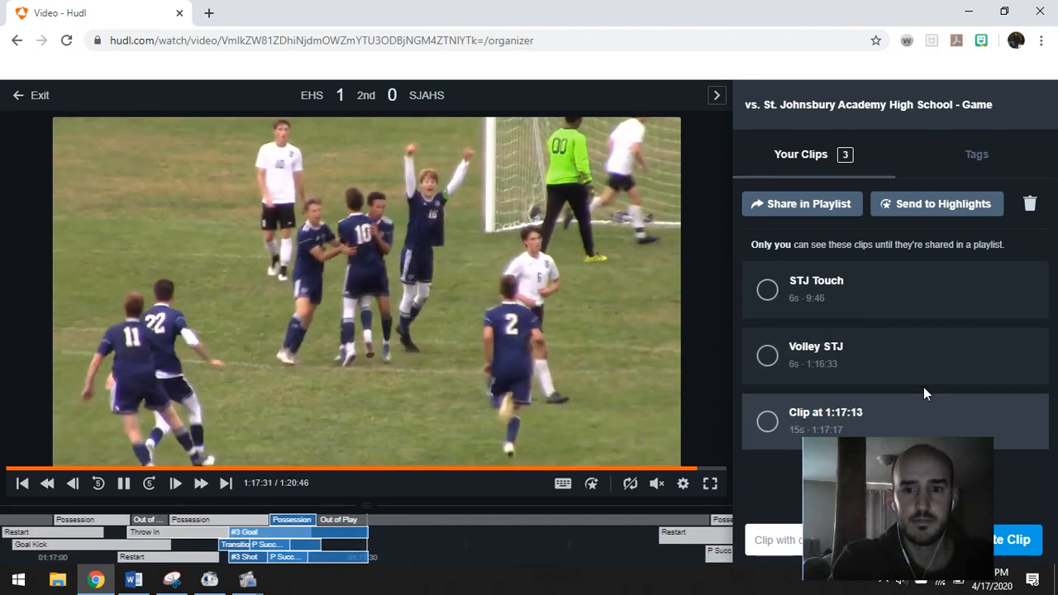
{"action": "left_click", "coordinate": [1026, 412]}
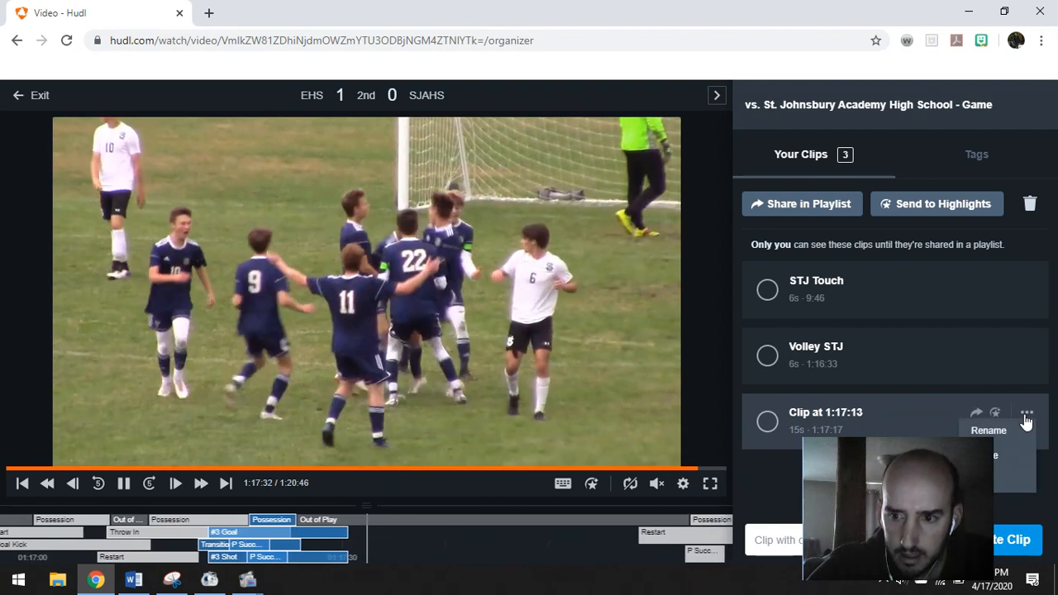
{"action": "left_click", "coordinate": [988, 429]}
{"action": "type", "text": "Goal"}
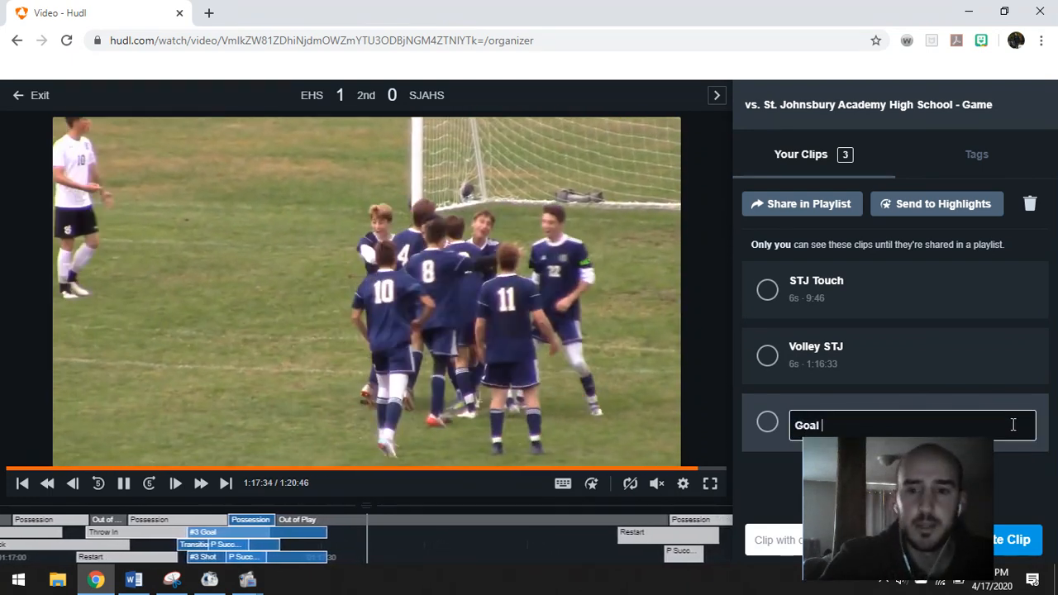
{"action": "type", "text": " agai"}
{"action": "key", "text": "BackSpace"}
{"action": "key", "text": "BackSpace"}
{"action": "key", "text": "BackSpace"}
{"action": "key", "text": "BackSpace"}
{"action": "key", "text": "BackSpace"}
{"action": "key", "text": "BackSpace"}
{"action": "key", "text": "BackSpace"}
{"action": "key", "text": "BackSpace"}
{"action": "key", "text": "BackSpace"}
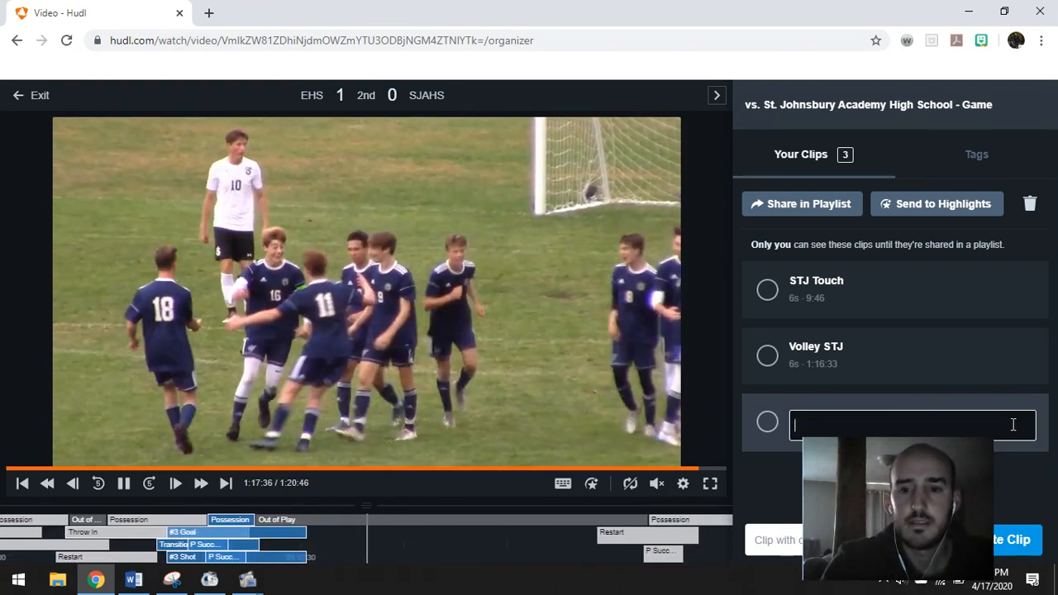
{"action": "type", "text": "Sam's Goal v"}
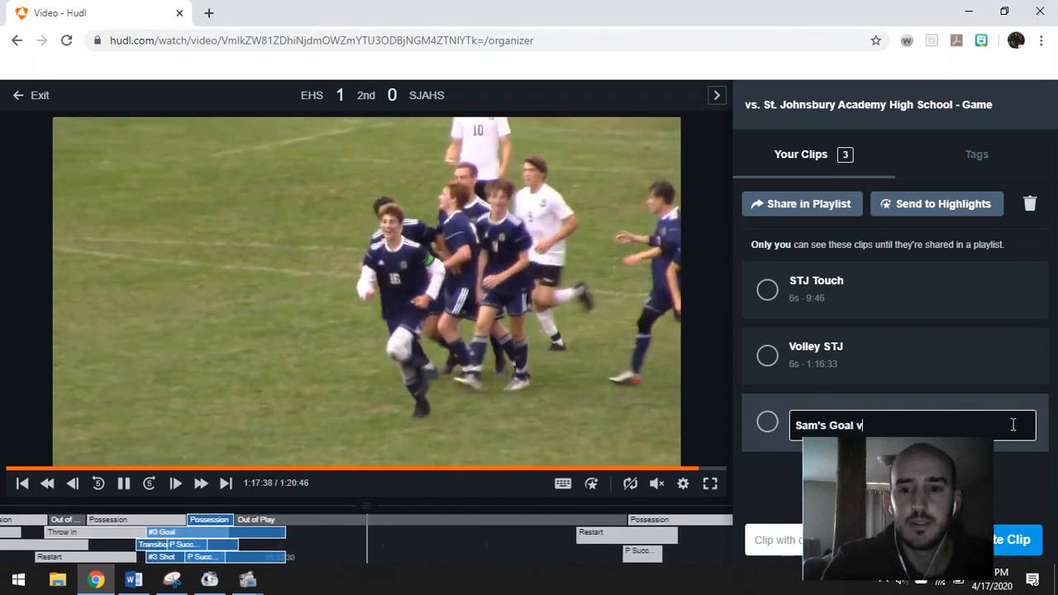
{"action": "type", "text": "s STJ"}
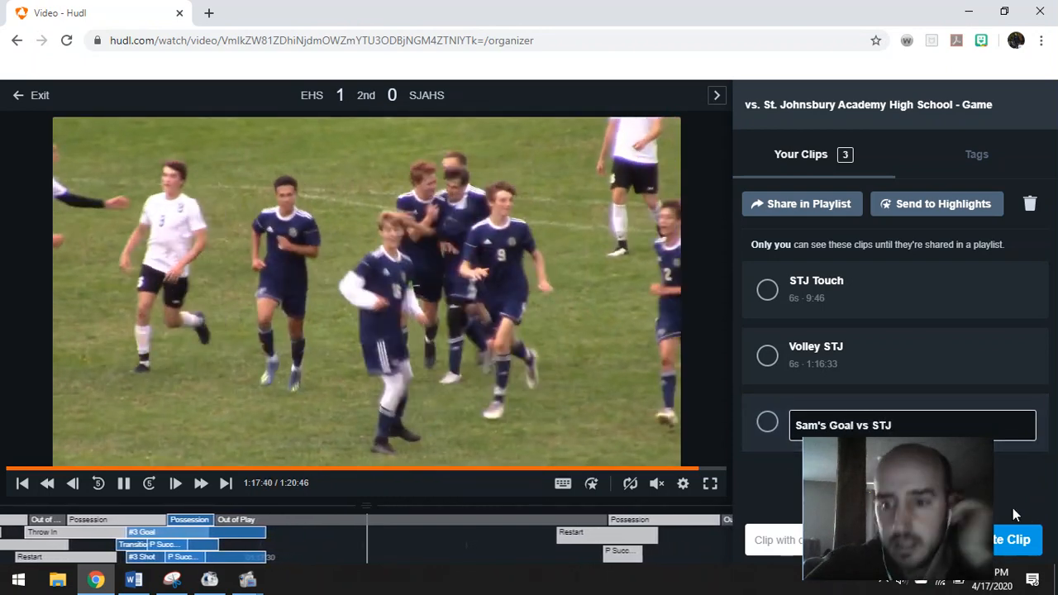
{"action": "left_click", "coordinate": [1018, 471]}
{"action": "mouse_move", "coordinate": [939, 458]}
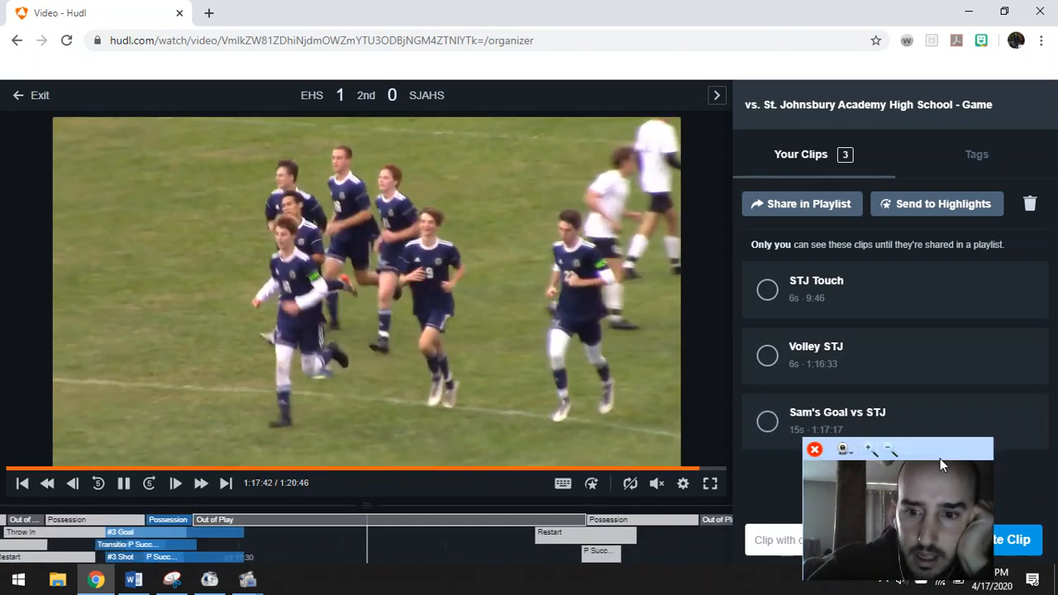
{"action": "left_click_drag", "start_coordinate": [915, 447], "coordinate": [171, 224]}
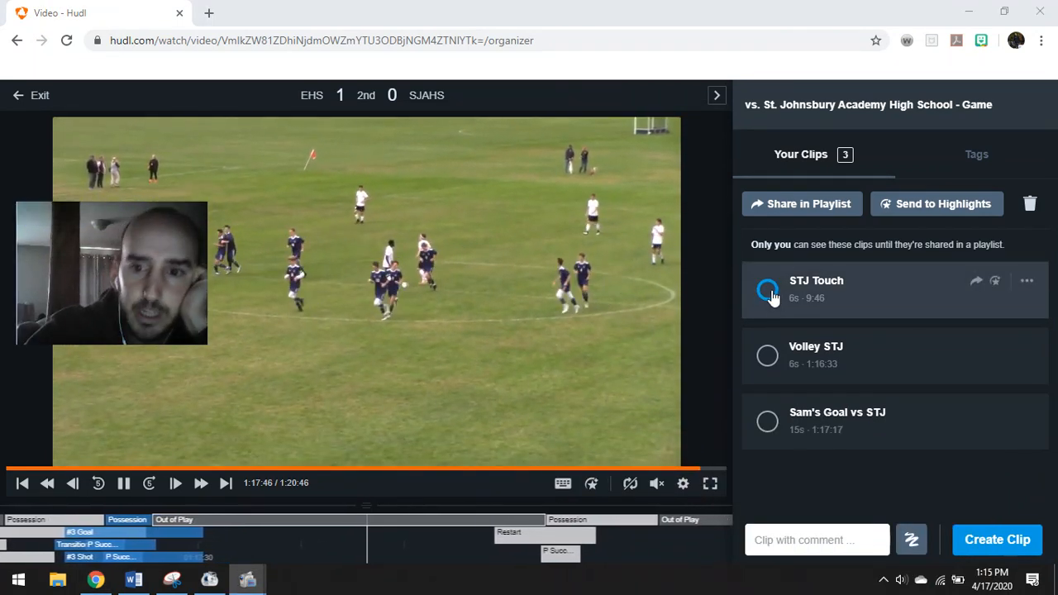
Send STJ Touch, Volley STJ and the goal clip to highlights, then exit to the team page
{"action": "left_click", "coordinate": [767, 291]}
{"action": "left_click", "coordinate": [767, 356]}
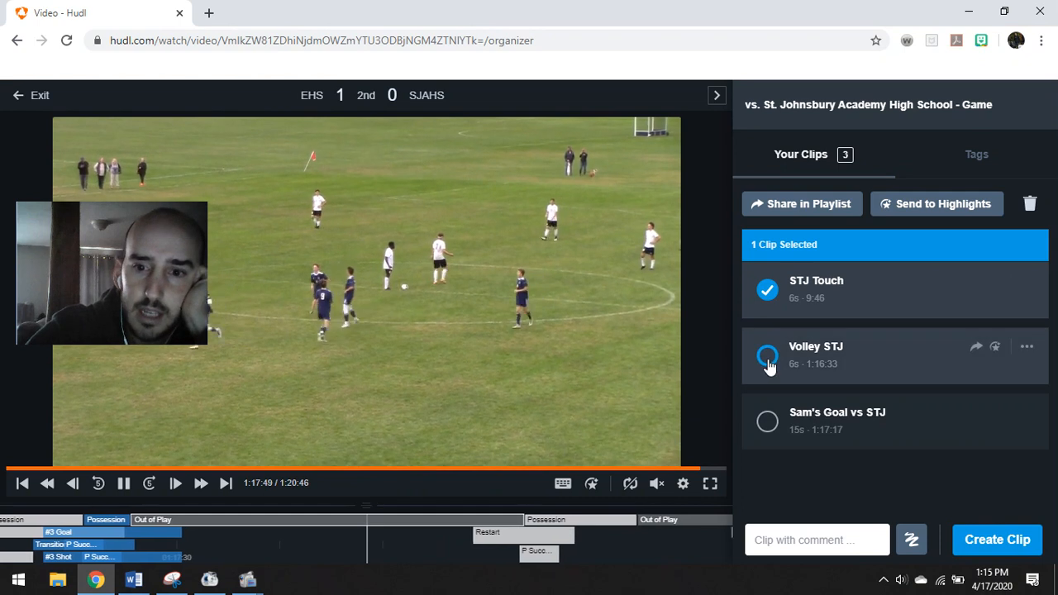
{"action": "left_click", "coordinate": [767, 422]}
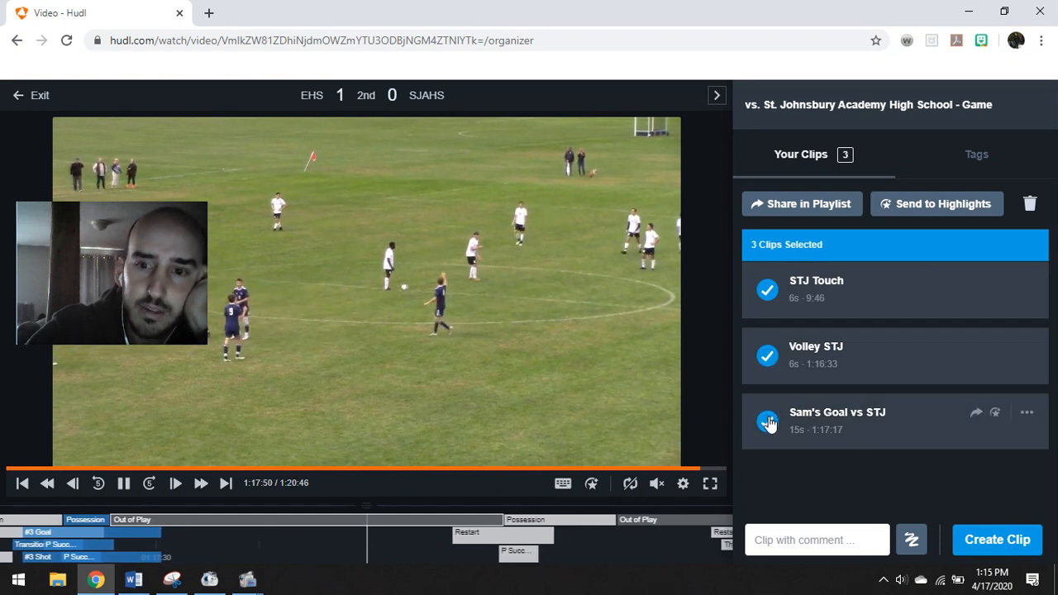
{"action": "left_click", "coordinate": [920, 207]}
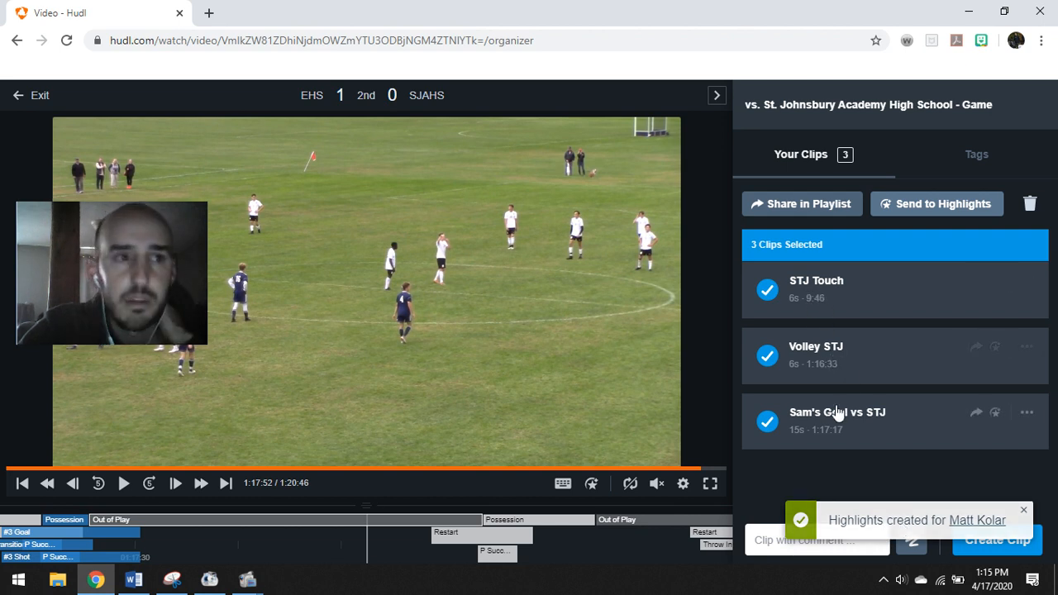
{"action": "left_click", "coordinate": [18, 98]}
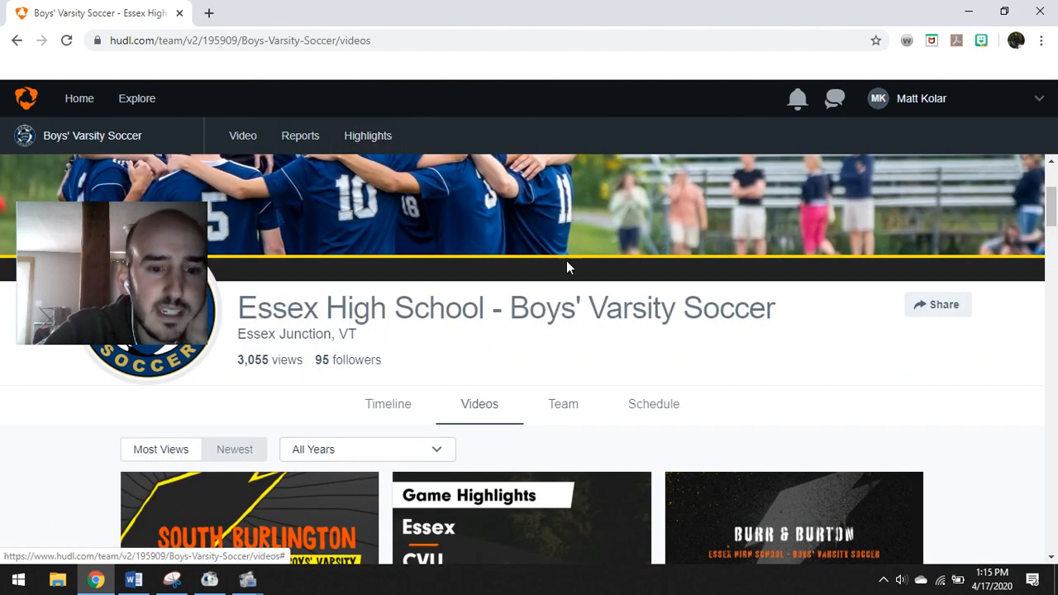
Browse the Boys' Varsity Soccer Videos tab, then bring up the account dropdown
{"action": "scroll", "coordinate": [529, 281], "scroll_direction": "down", "scroll_amount": 2}
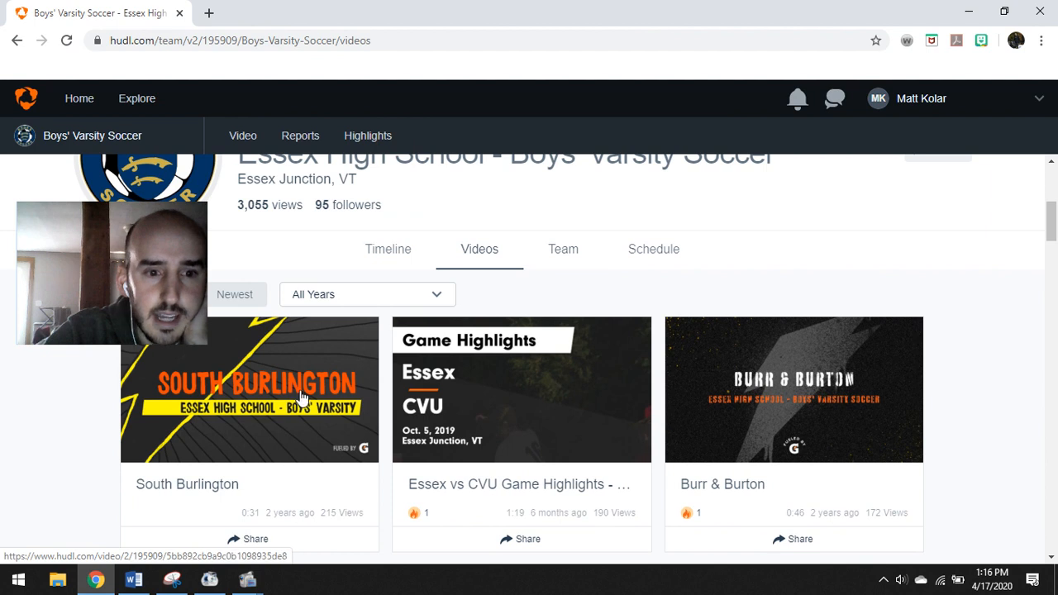
{"action": "scroll", "coordinate": [556, 380], "scroll_direction": "down", "scroll_amount": 3}
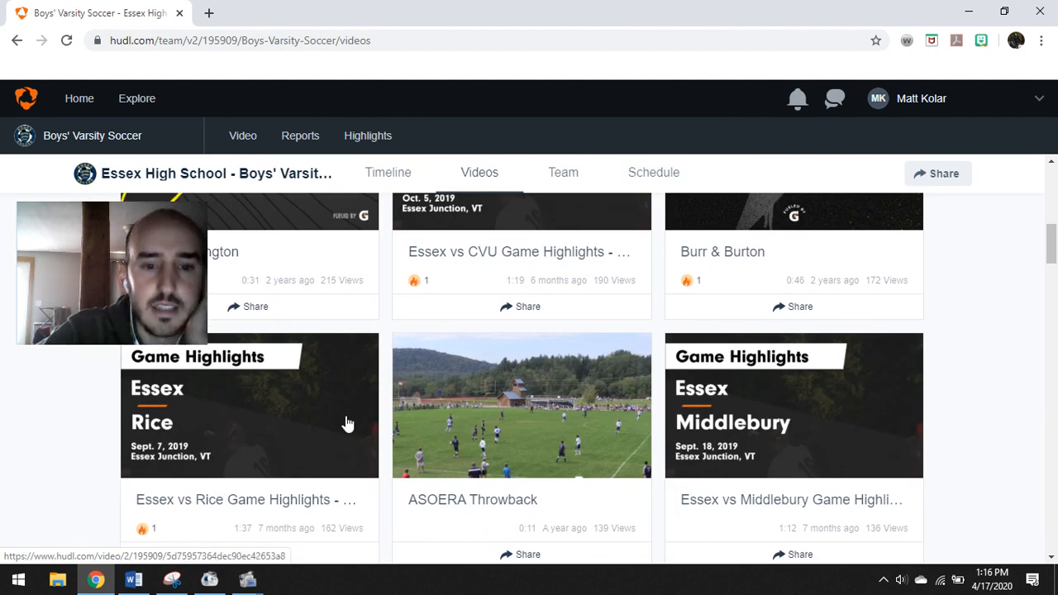
{"action": "scroll", "coordinate": [348, 424], "scroll_direction": "down", "scroll_amount": 4}
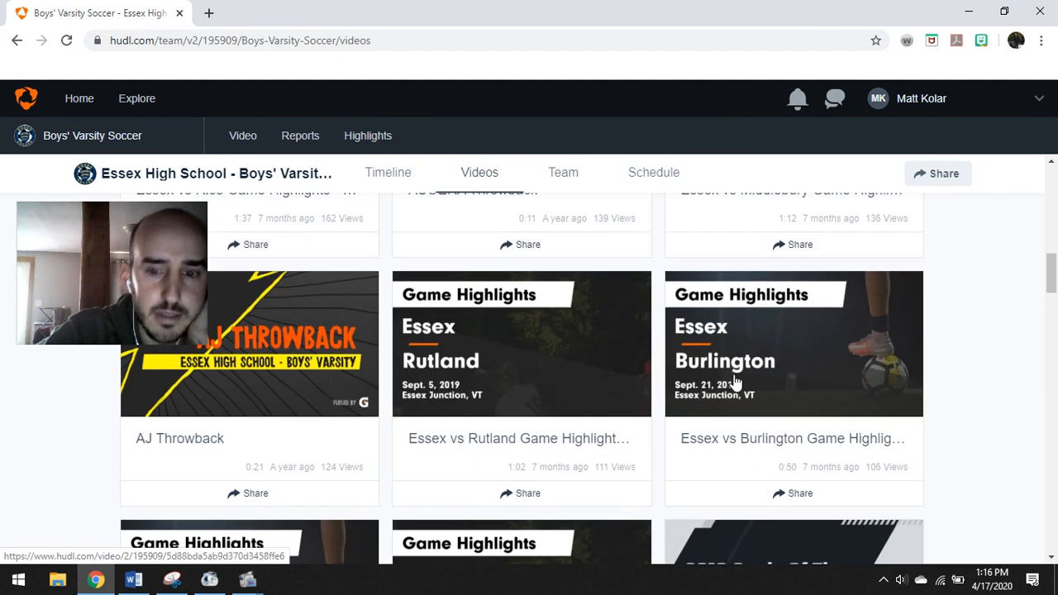
{"action": "scroll", "coordinate": [735, 382], "scroll_direction": "down", "scroll_amount": 3}
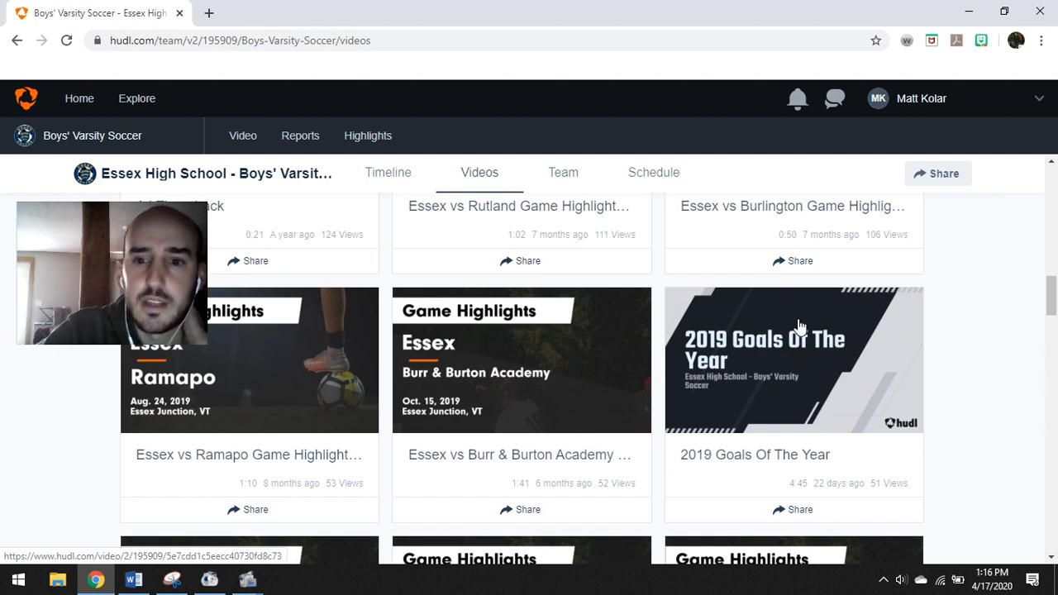
{"action": "scroll", "coordinate": [501, 335], "scroll_direction": "up", "scroll_amount": 10}
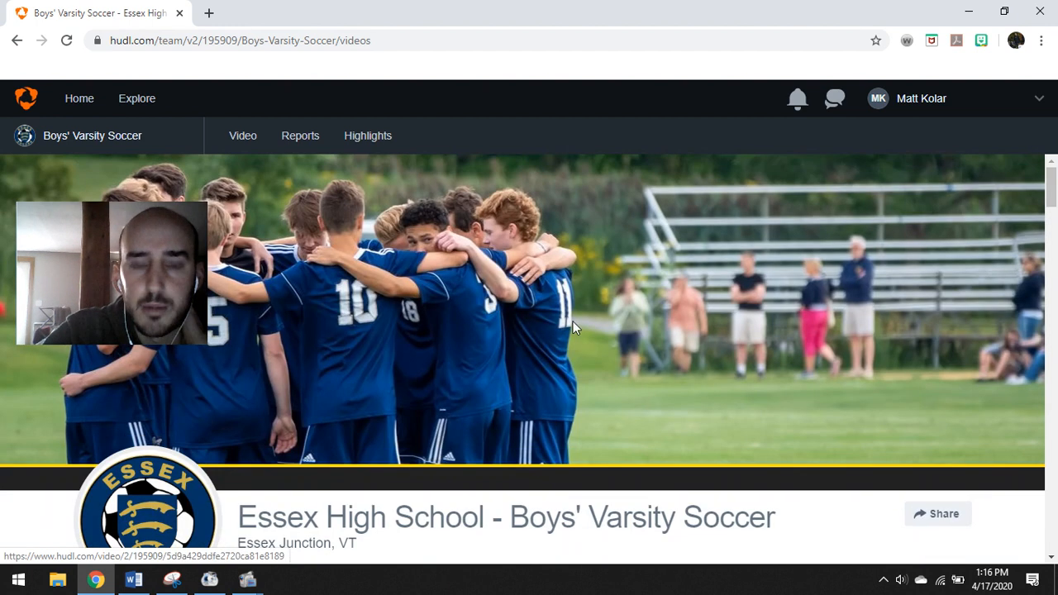
{"action": "scroll", "coordinate": [575, 327], "scroll_direction": "down", "scroll_amount": 1}
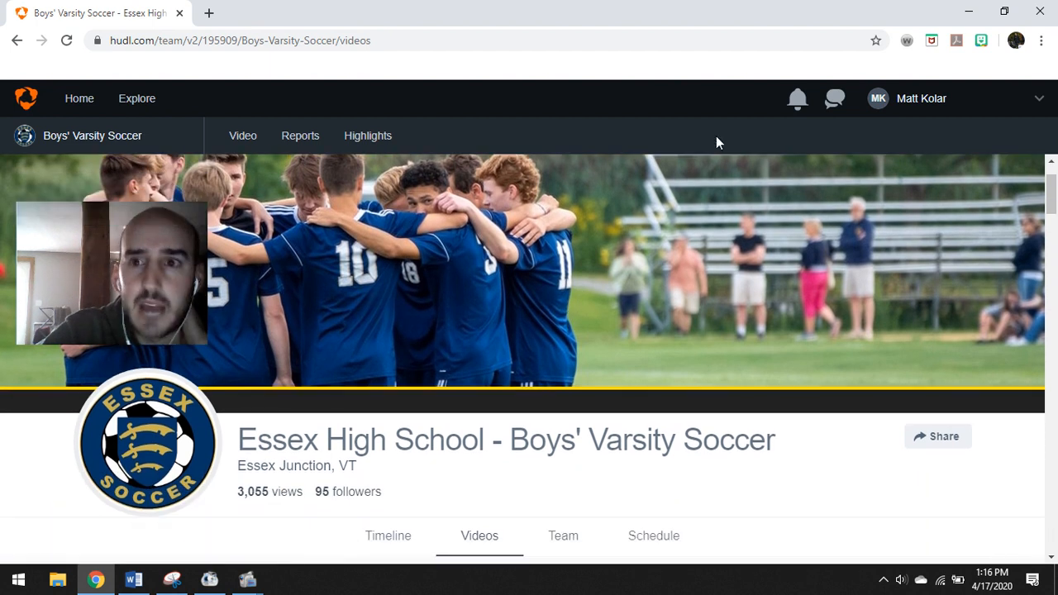
{"action": "left_click", "coordinate": [895, 99]}
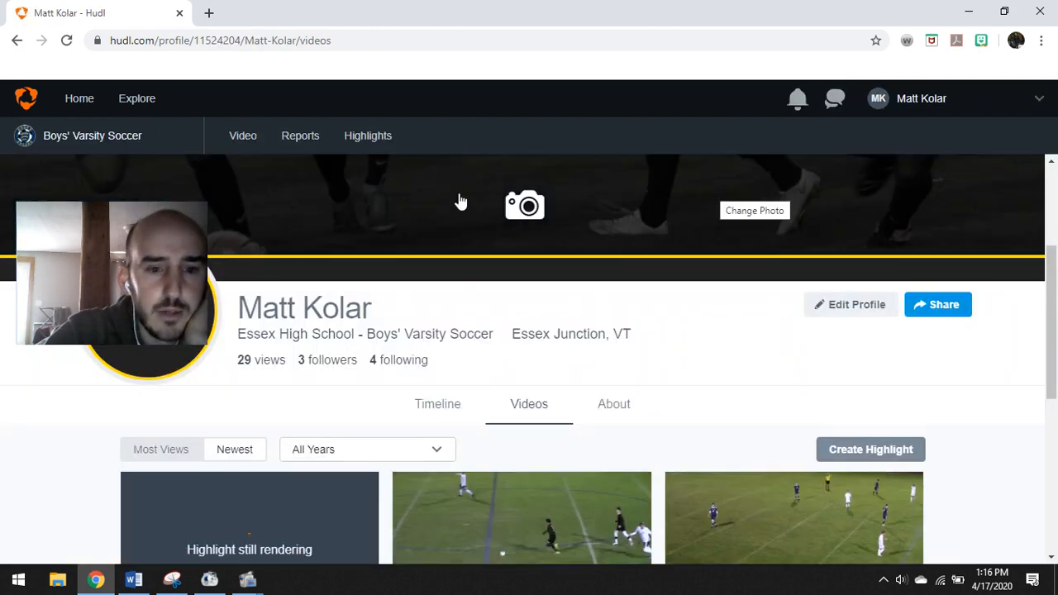
Go to Your Profile and check the still-rendering St. Johnsbury Academy highlight in Videos
{"action": "scroll", "coordinate": [461, 201], "scroll_direction": "down", "scroll_amount": 2}
{"action": "scroll", "coordinate": [463, 195], "scroll_direction": "down", "scroll_amount": 1}
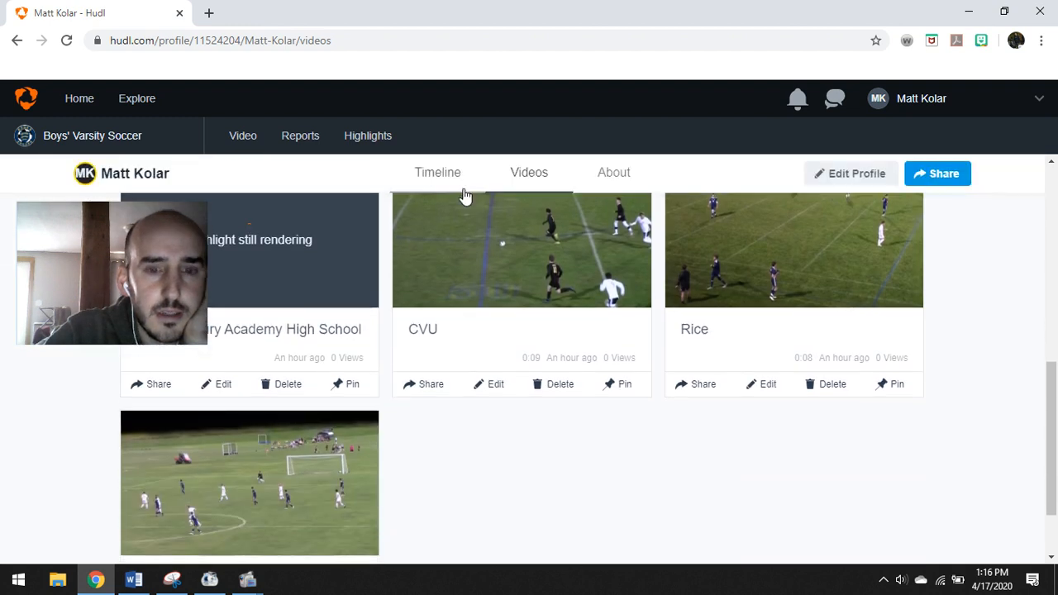
{"action": "scroll", "coordinate": [471, 215], "scroll_direction": "up", "scroll_amount": 1}
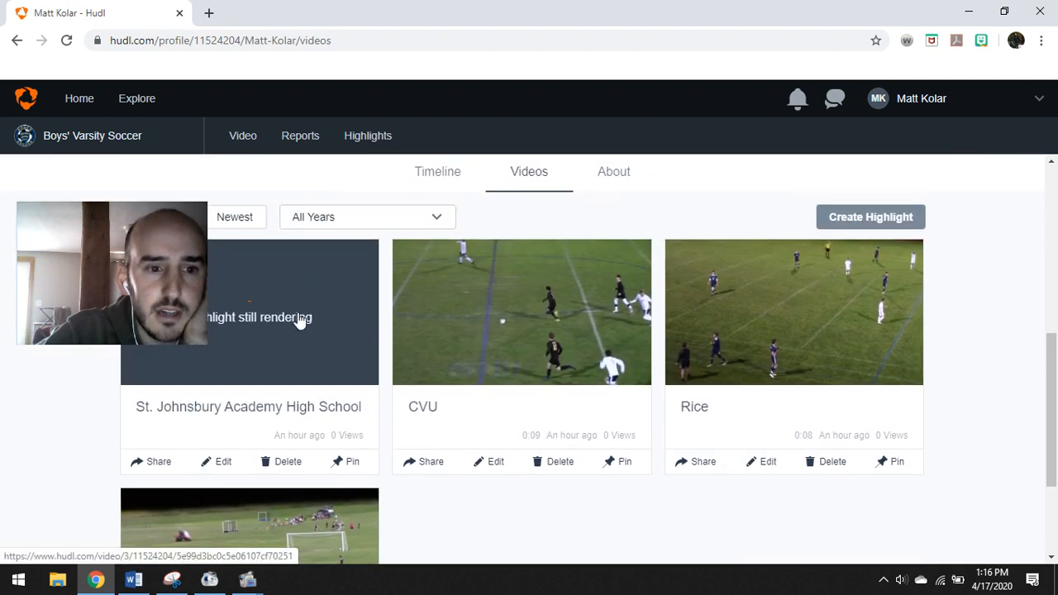
{"action": "left_click_drag", "start_coordinate": [158, 218], "coordinate": [162, 125]}
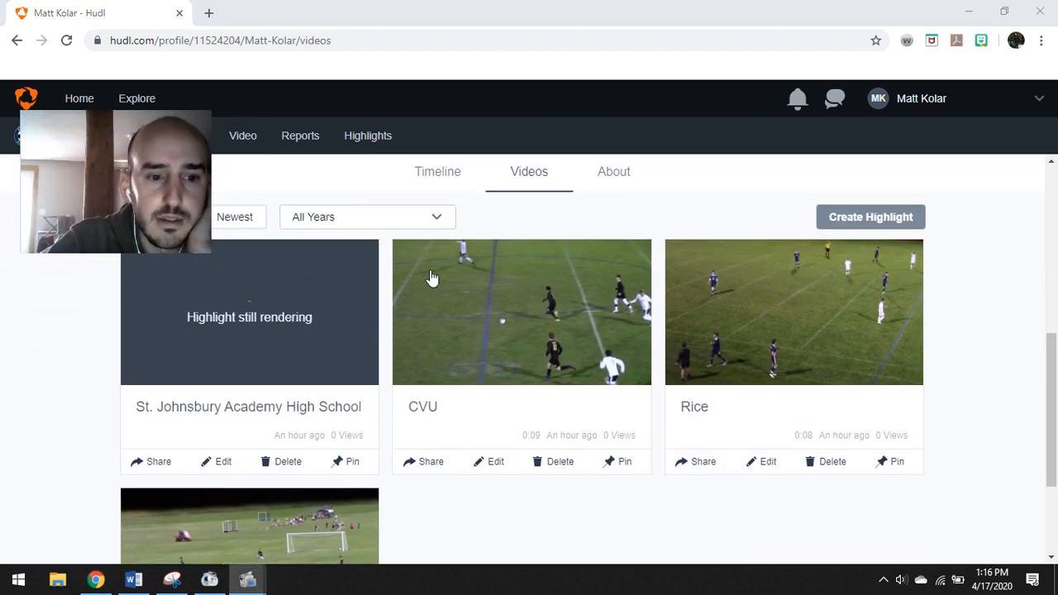
{"action": "scroll", "coordinate": [442, 272], "scroll_direction": "down", "scroll_amount": 2}
{"action": "scroll", "coordinate": [443, 265], "scroll_direction": "up", "scroll_amount": 1}
{"action": "scroll", "coordinate": [443, 265], "scroll_direction": "up", "scroll_amount": 2}
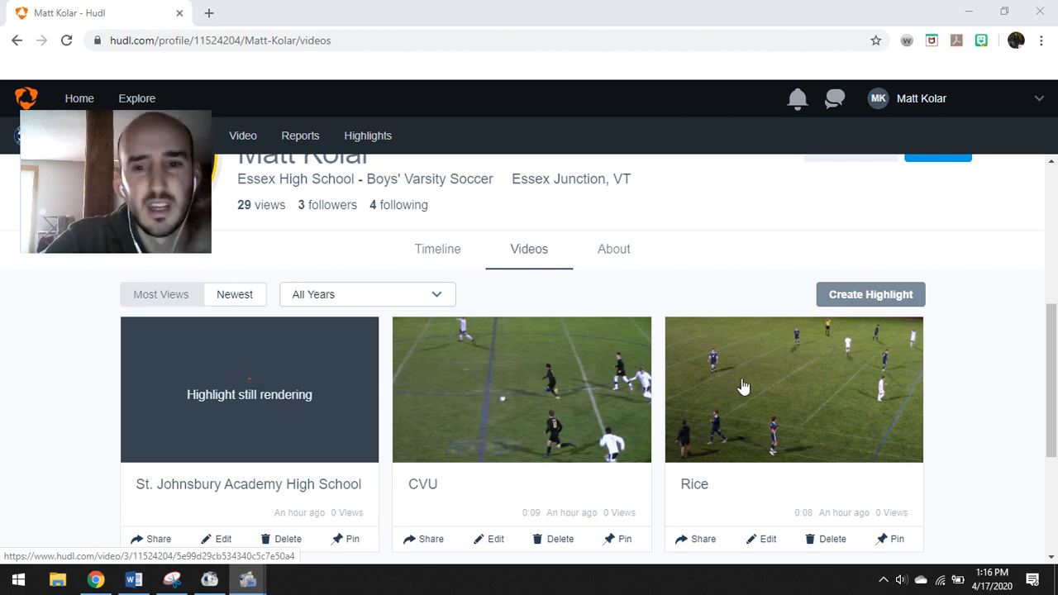
{"action": "scroll", "coordinate": [300, 420], "scroll_direction": "down", "scroll_amount": 3}
{"action": "scroll", "coordinate": [297, 386], "scroll_direction": "up", "scroll_amount": 3}
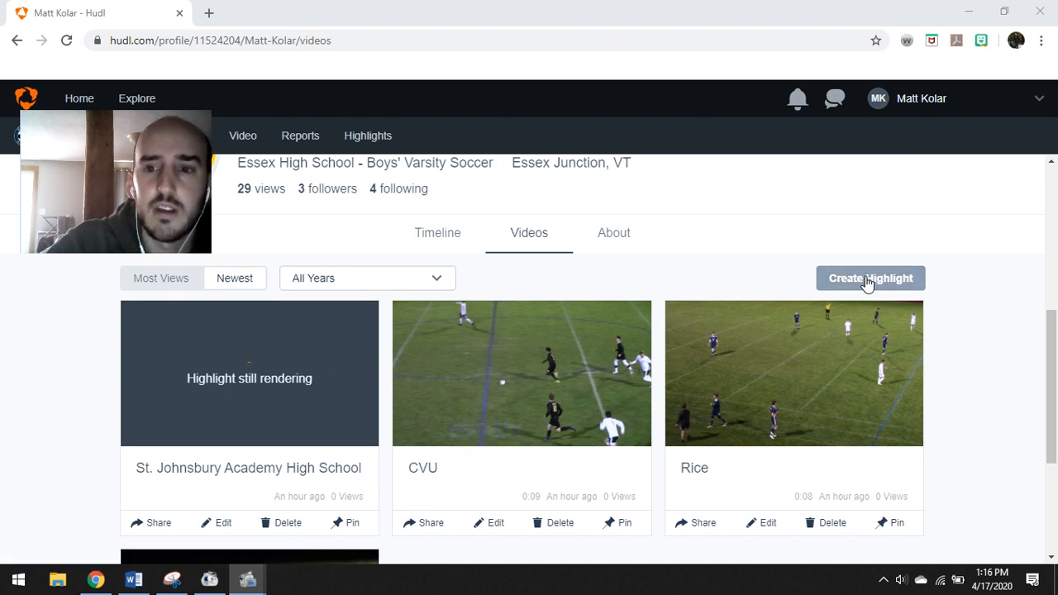
{"action": "scroll", "coordinate": [739, 300], "scroll_direction": "up", "scroll_amount": 4}
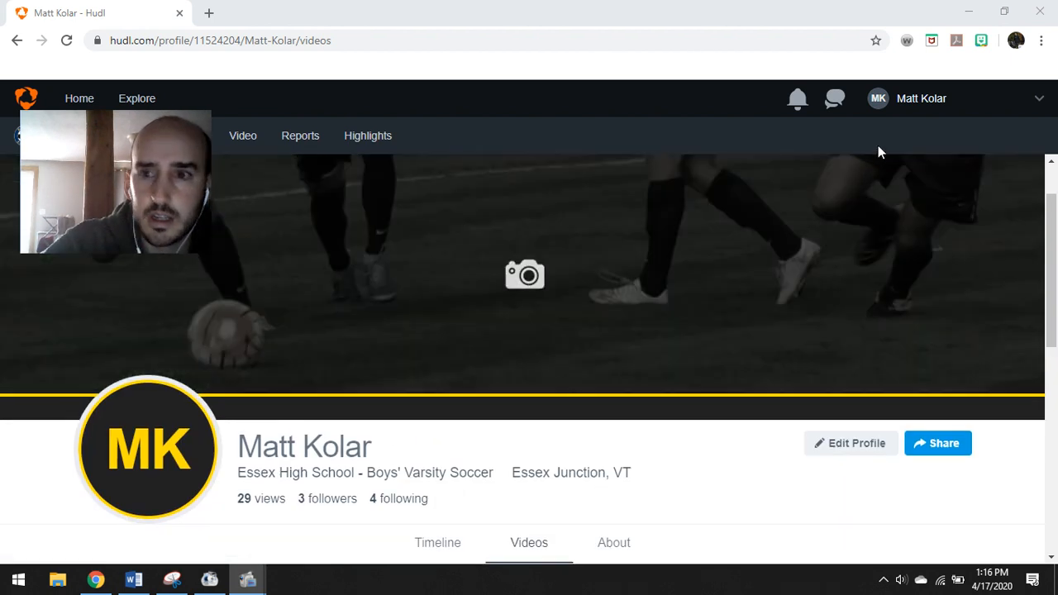
{"action": "left_click", "coordinate": [915, 98]}
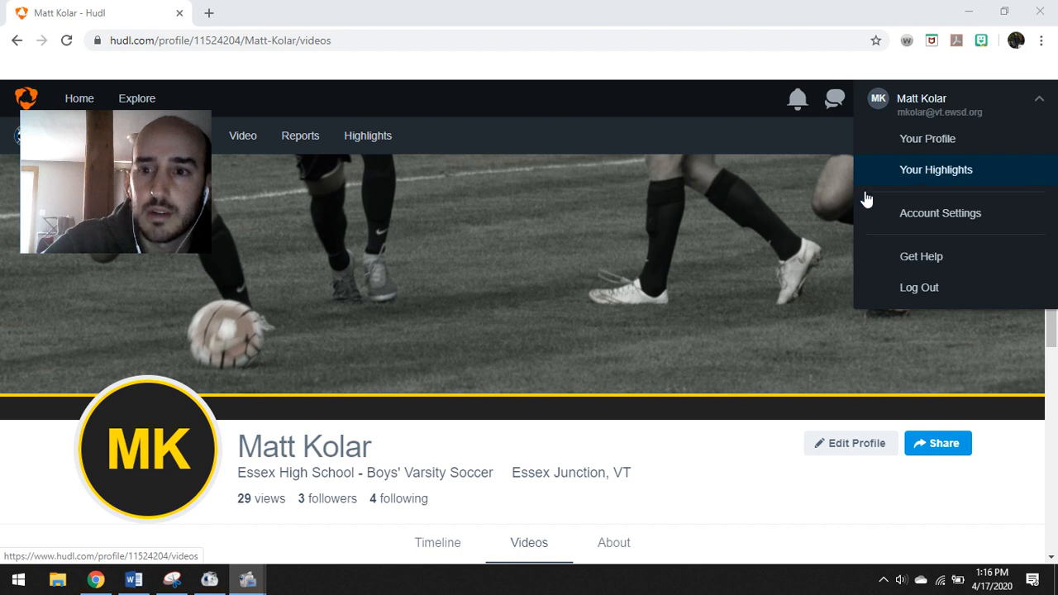
{"action": "scroll", "coordinate": [669, 248], "scroll_direction": "down", "scroll_amount": 3}
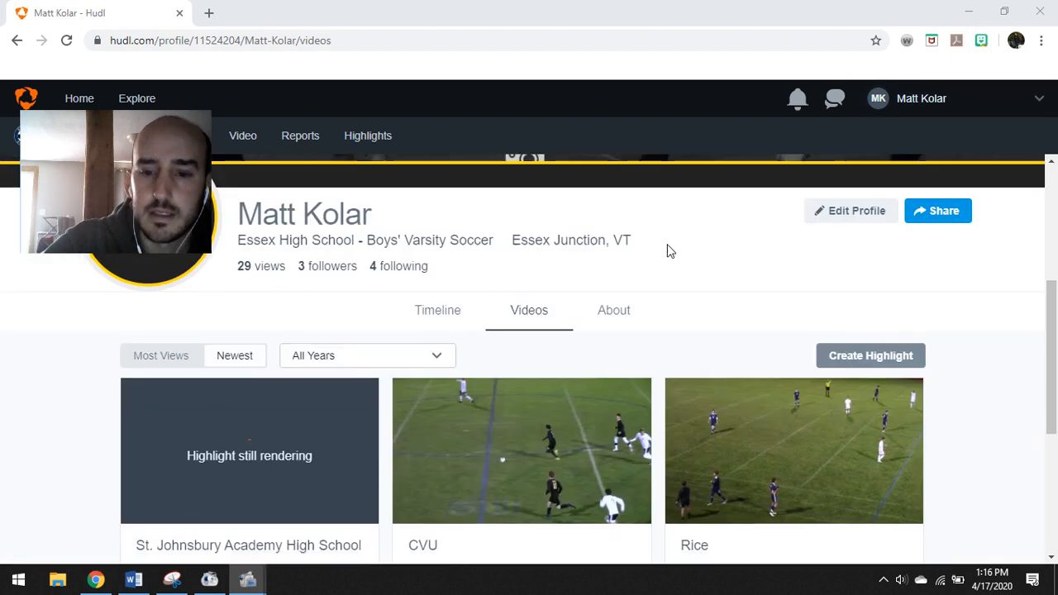
Start a new highlight reel titled with the player's name plus 'Senior Highlights'
{"action": "left_click", "coordinate": [859, 358]}
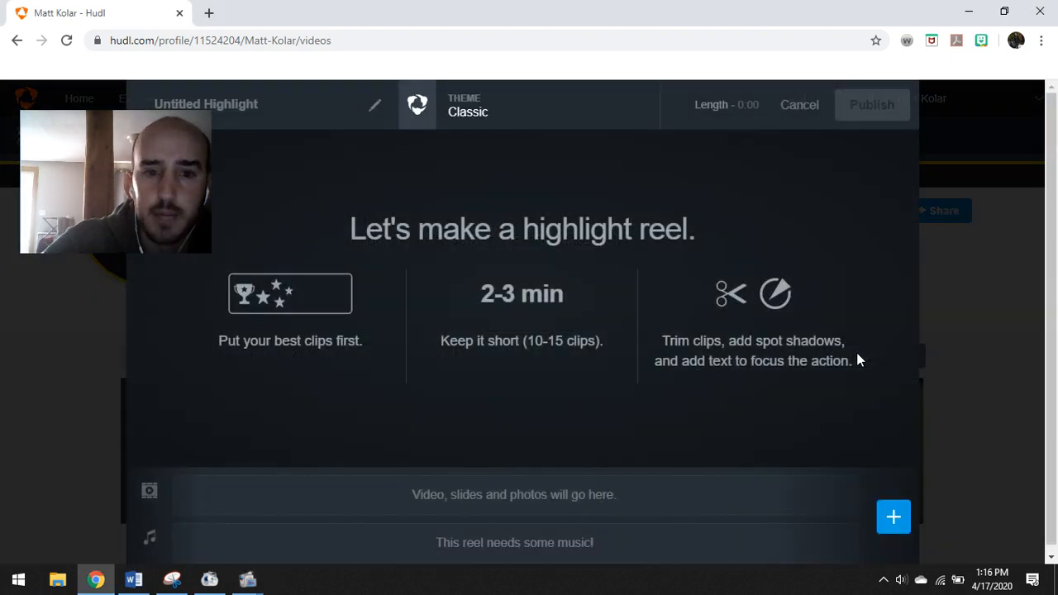
{"action": "left_click_drag", "start_coordinate": [179, 130], "coordinate": [169, 212]}
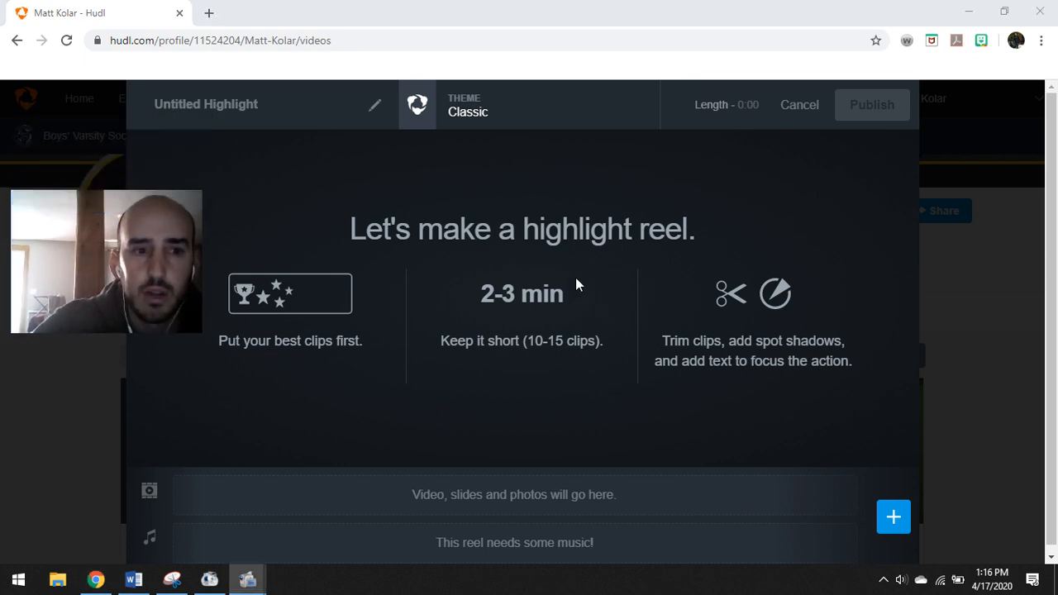
{"action": "left_click", "coordinate": [215, 108]}
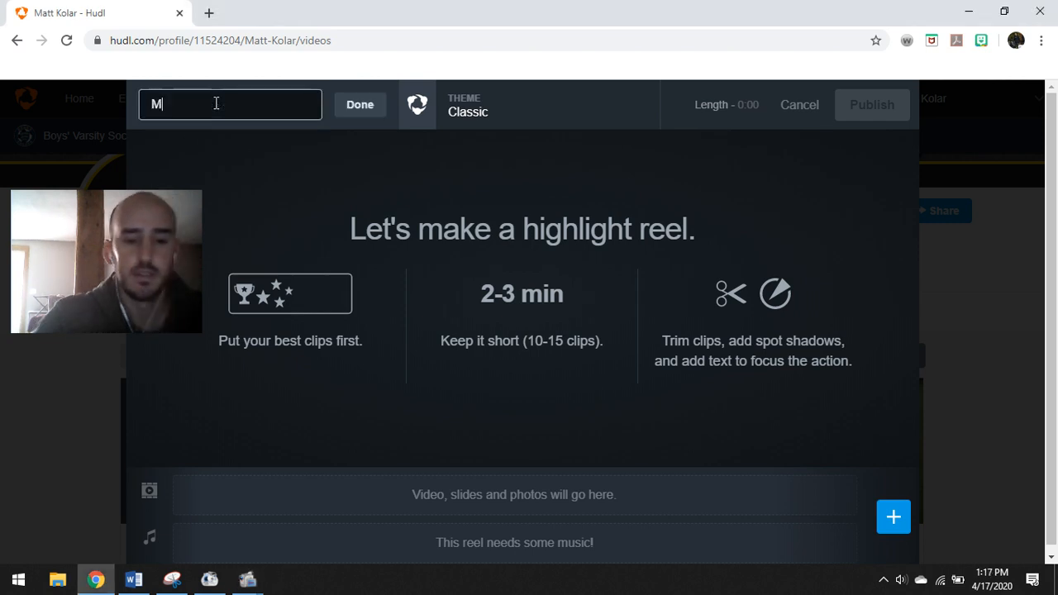
{"action": "left_click", "coordinate": [355, 109]}
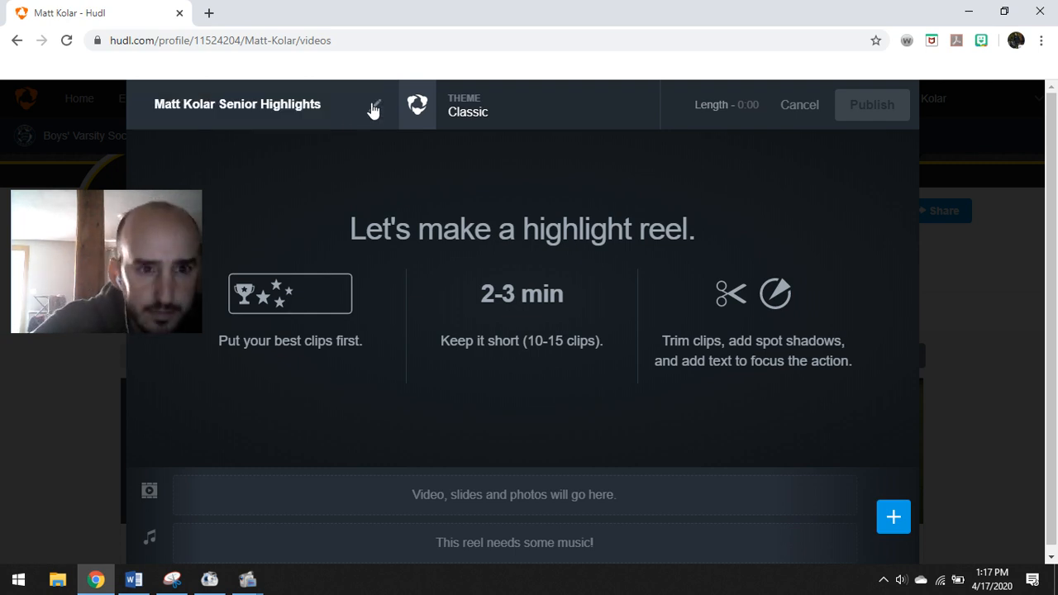
Browse the highlight themes and apply Hudl Blue to the reel
{"action": "left_click", "coordinate": [466, 108]}
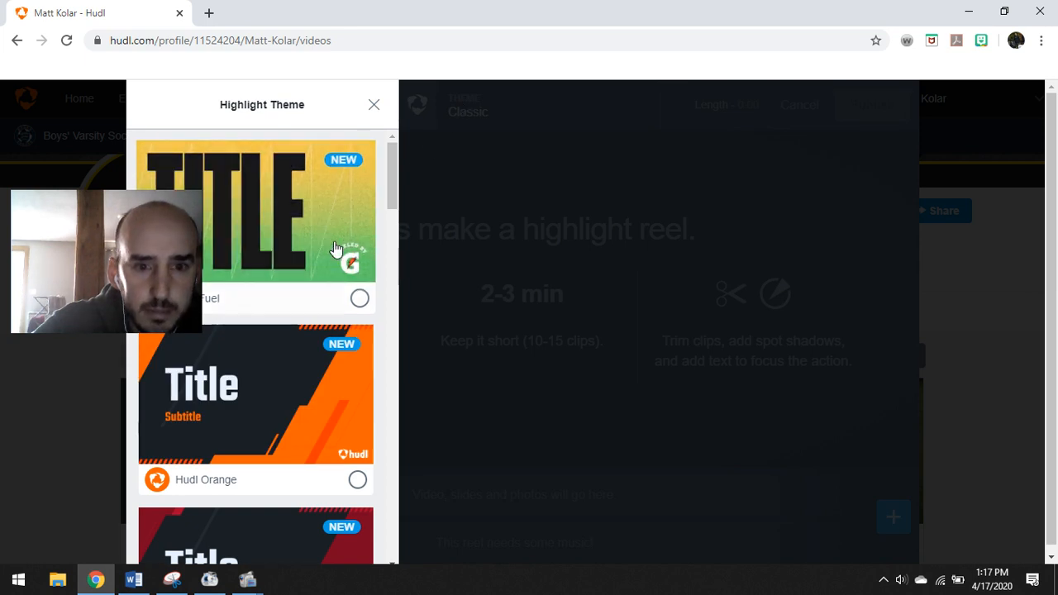
{"action": "scroll", "coordinate": [331, 244], "scroll_direction": "down", "scroll_amount": 2}
{"action": "left_click_drag", "start_coordinate": [163, 220], "coordinate": [981, 301]}
{"action": "scroll", "coordinate": [239, 245], "scroll_direction": "down", "scroll_amount": 3}
{"action": "scroll", "coordinate": [239, 246], "scroll_direction": "down", "scroll_amount": 8}
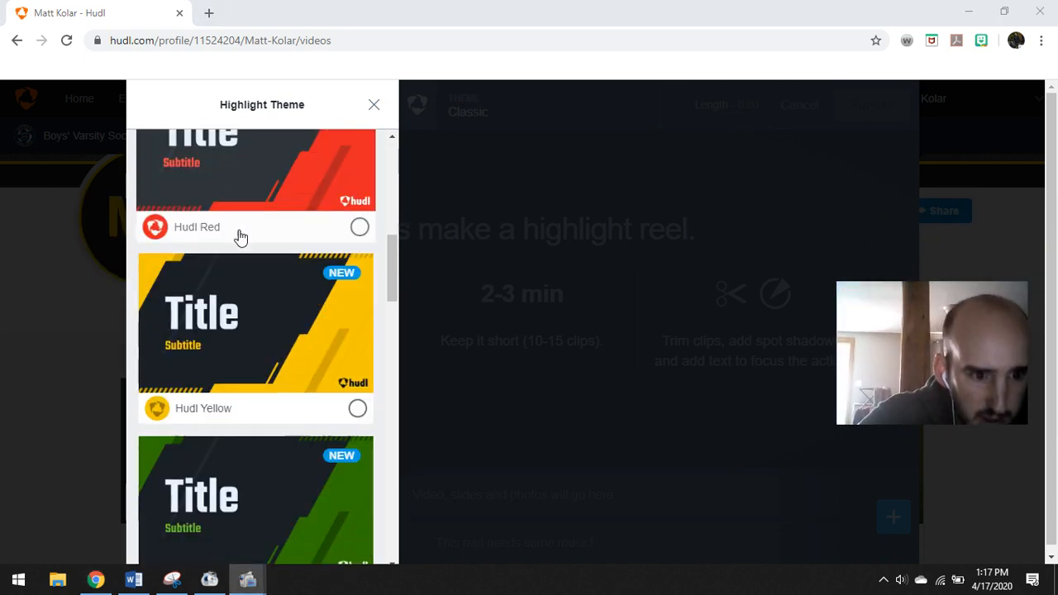
{"action": "scroll", "coordinate": [238, 225], "scroll_direction": "down", "scroll_amount": 2}
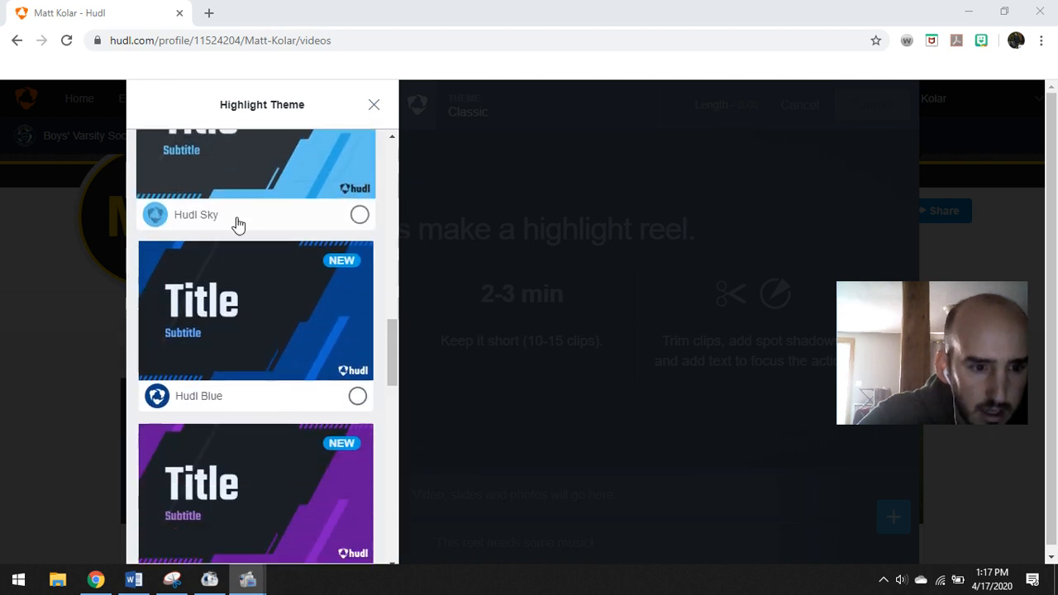
{"action": "scroll", "coordinate": [238, 225], "scroll_direction": "up", "scroll_amount": 1}
{"action": "scroll", "coordinate": [237, 224], "scroll_direction": "down", "scroll_amount": 1}
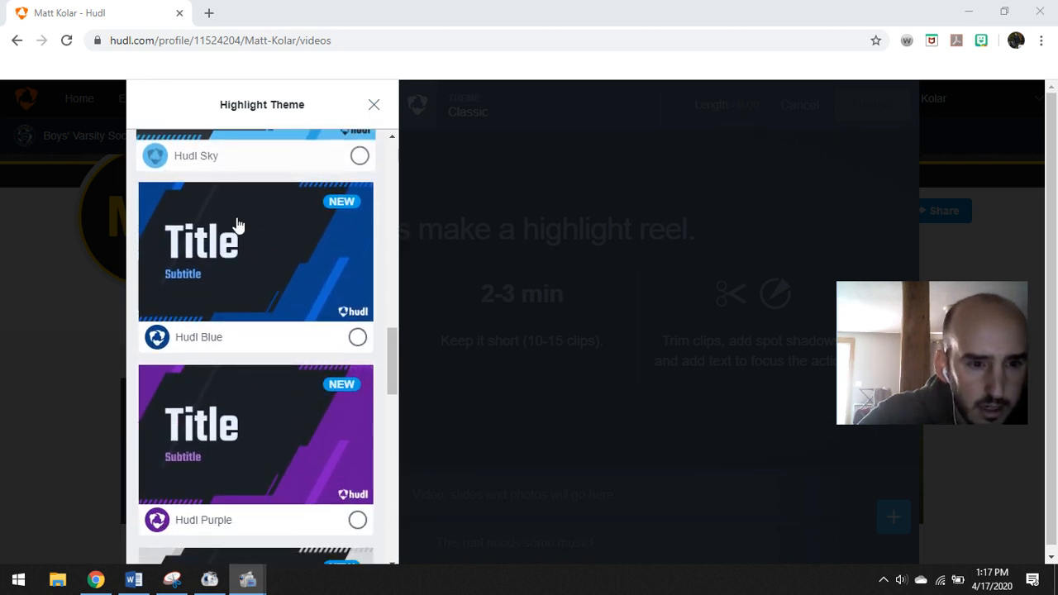
{"action": "scroll", "coordinate": [237, 224], "scroll_direction": "down", "scroll_amount": 1}
{"action": "scroll", "coordinate": [236, 229], "scroll_direction": "up", "scroll_amount": 1}
{"action": "scroll", "coordinate": [242, 237], "scroll_direction": "up", "scroll_amount": 3}
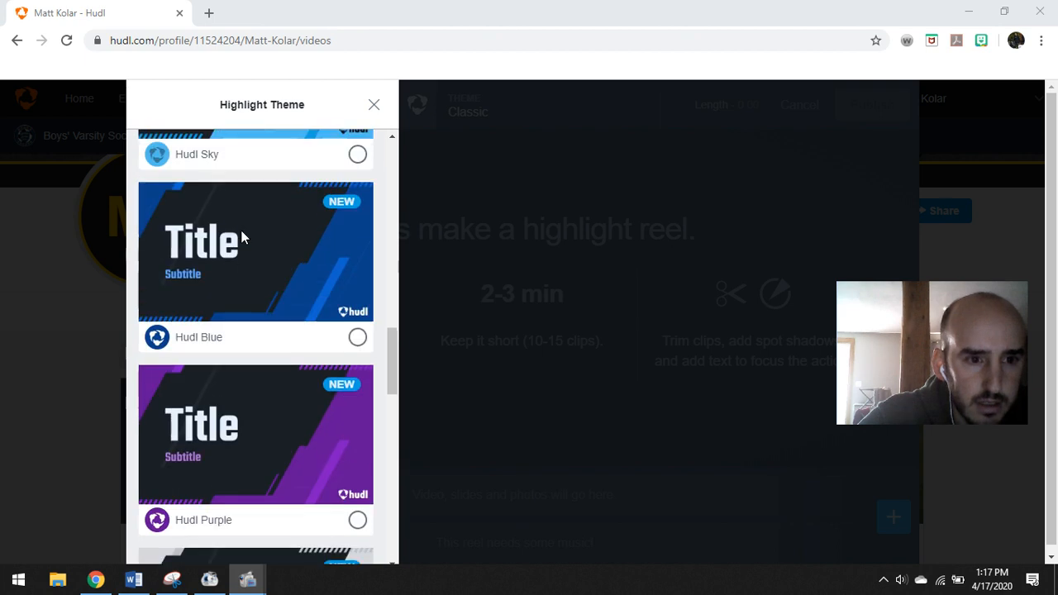
{"action": "left_click", "coordinate": [298, 240]}
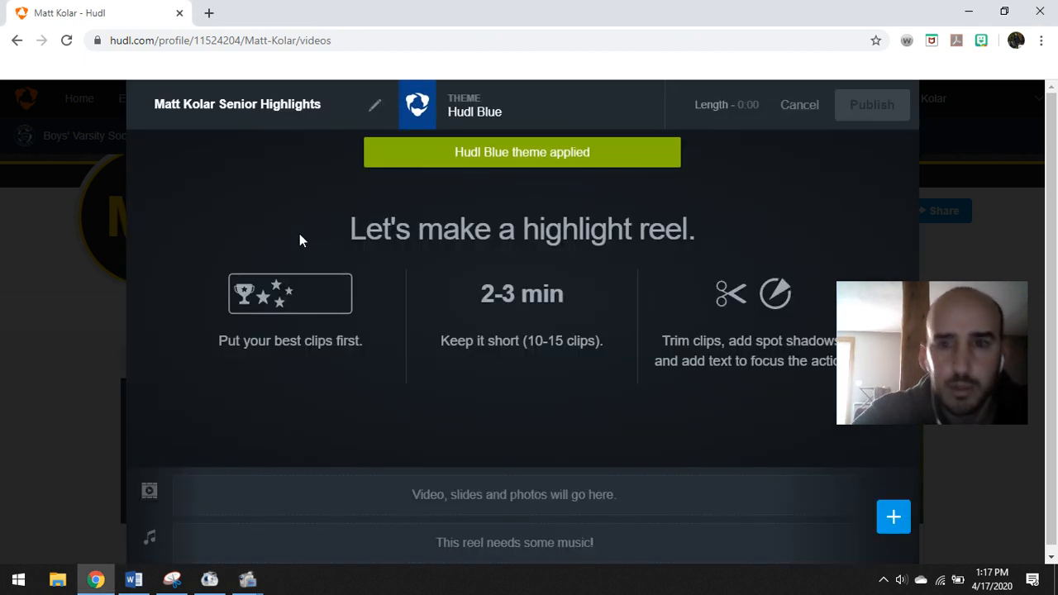
Add a Title slide with the player's name and subtitle 'EHS Soccer - Senior Highlights'
{"action": "mouse_move", "coordinate": [927, 287]}
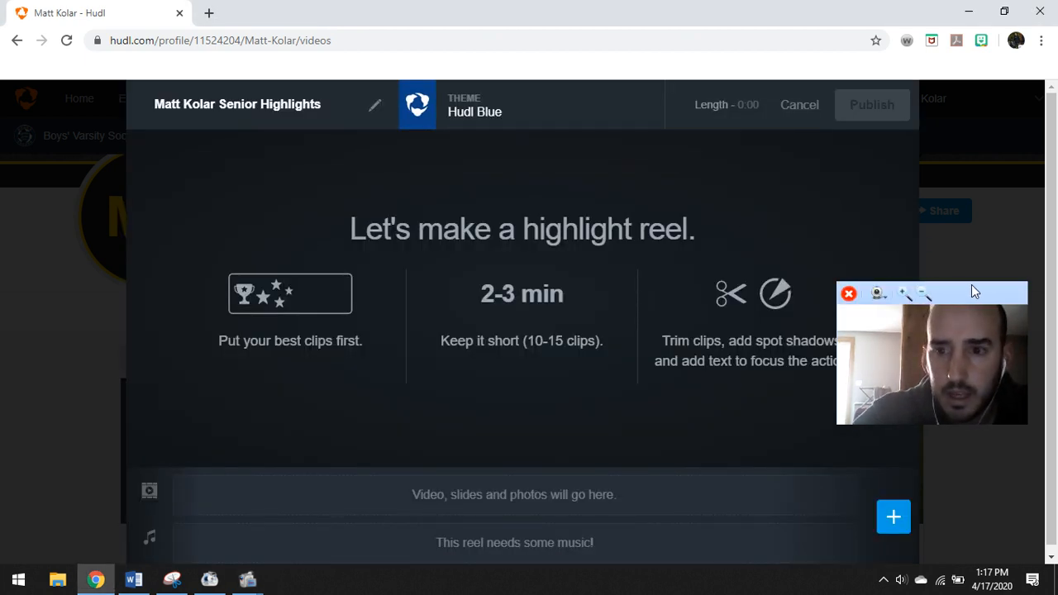
{"action": "left_click_drag", "start_coordinate": [972, 289], "coordinate": [164, 170]}
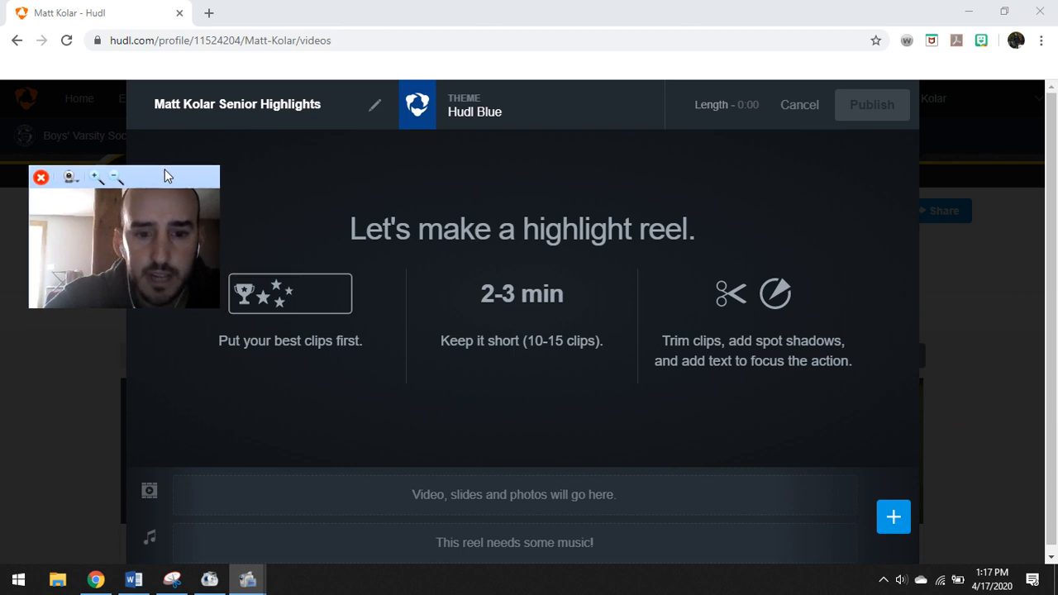
{"action": "left_click", "coordinate": [894, 520]}
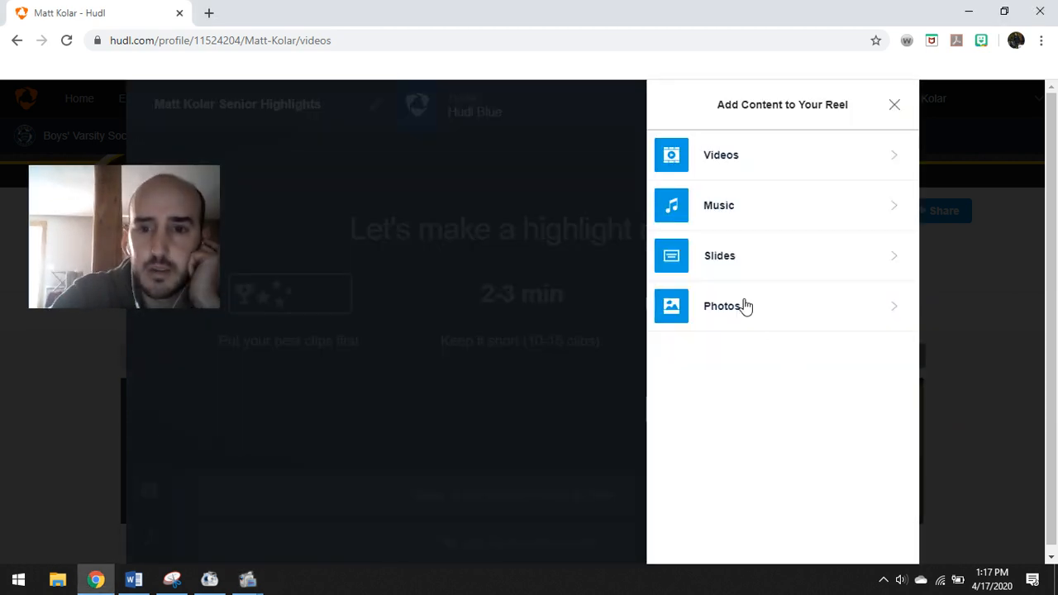
{"action": "left_click", "coordinate": [718, 258]}
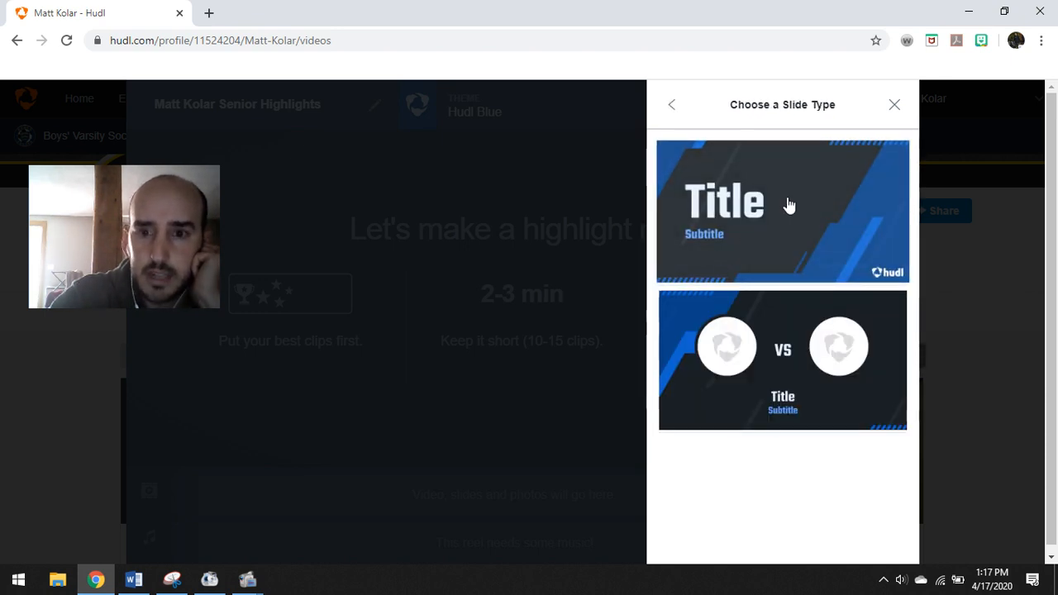
{"action": "left_click", "coordinate": [788, 200]}
{"action": "left_click", "coordinate": [730, 309]}
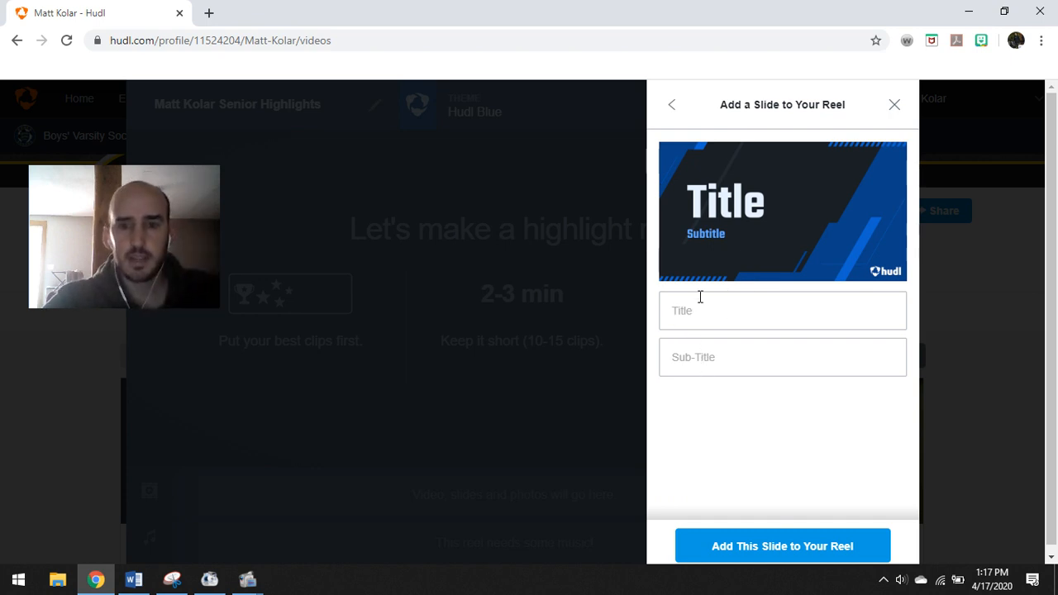
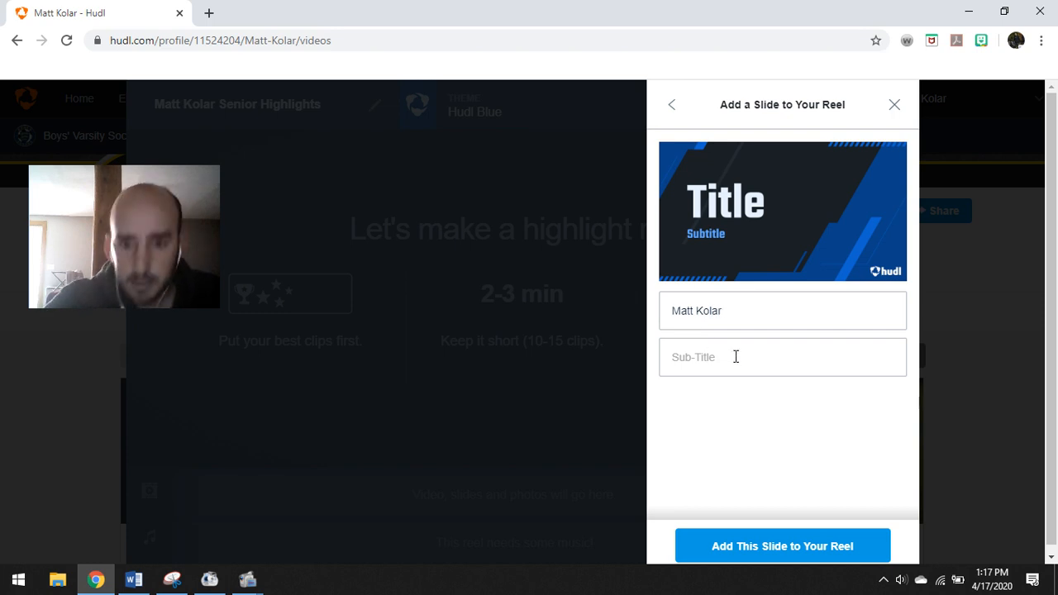
{"action": "type", "text": "Essex High Schoo"}
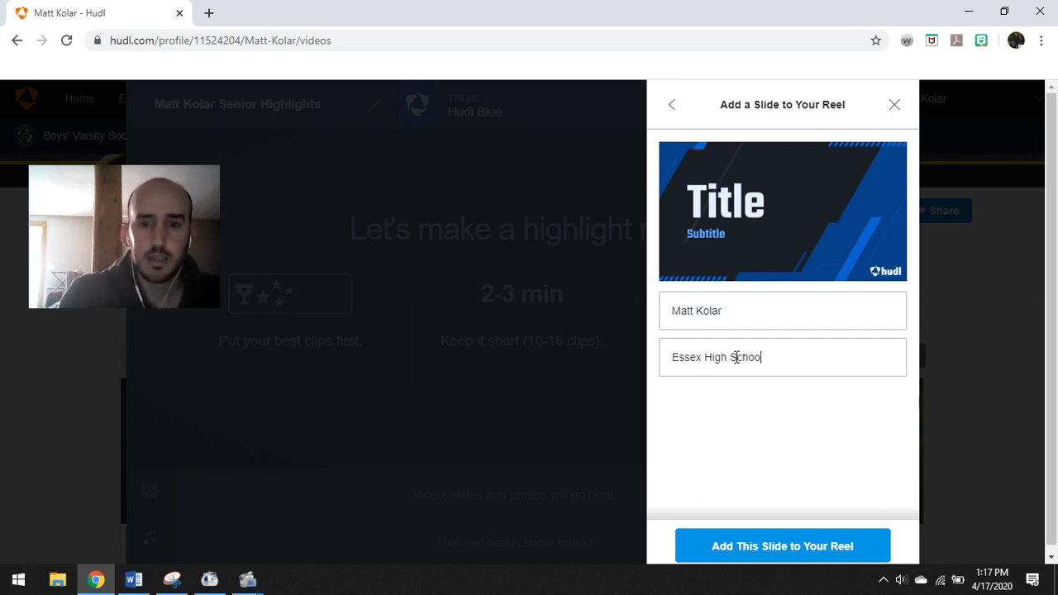
{"action": "key", "text": "BackSpace"}
{"action": "key", "text": "BackSpace"}
{"action": "key", "text": "BackSpace"}
{"action": "key", "text": "BackSpace"}
{"action": "key", "text": "BackSpace"}
{"action": "key", "text": "BackSpace"}
{"action": "key", "text": "BackSpace"}
{"action": "key", "text": "BackSpace"}
{"action": "key", "text": "BackSpace"}
{"action": "key", "text": "BackSpace"}
{"action": "key", "text": "BackSpace"}
{"action": "key", "text": "BackSpace"}
{"action": "key", "text": "BackSpace"}
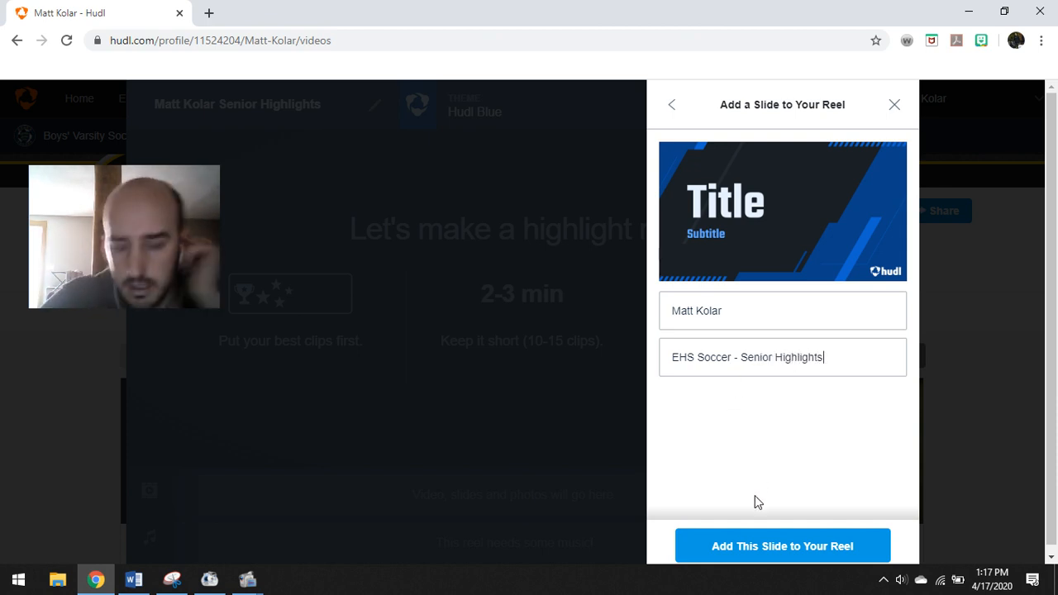
{"action": "left_click", "coordinate": [773, 547]}
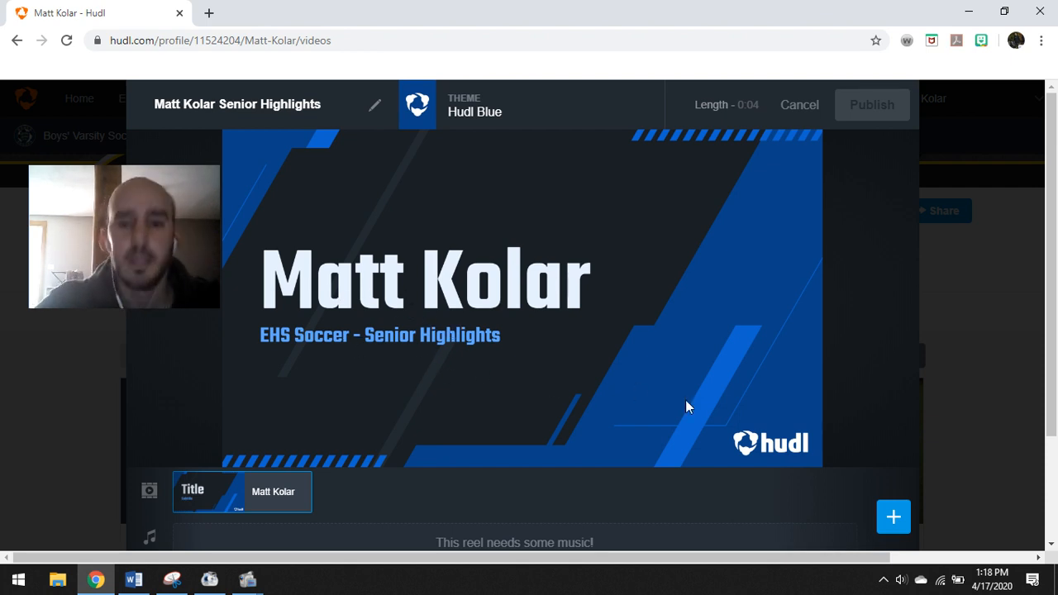
Open the reel's music library and preview songs with the volume lowered
{"action": "scroll", "coordinate": [870, 428], "scroll_direction": "down", "scroll_amount": 1}
{"action": "left_click", "coordinate": [892, 439]}
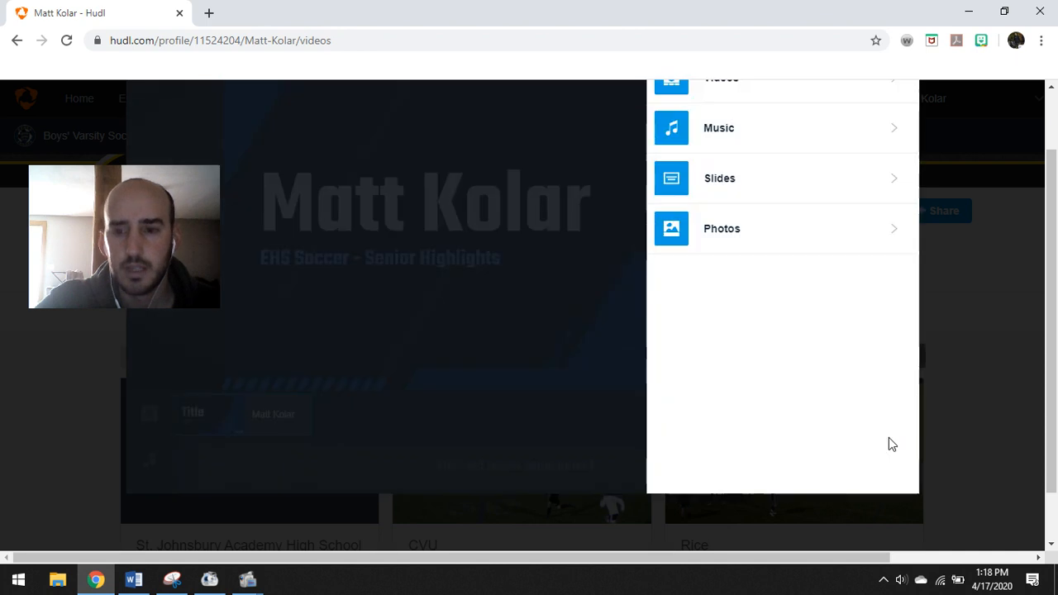
{"action": "scroll", "coordinate": [728, 242], "scroll_direction": "up", "scroll_amount": 1}
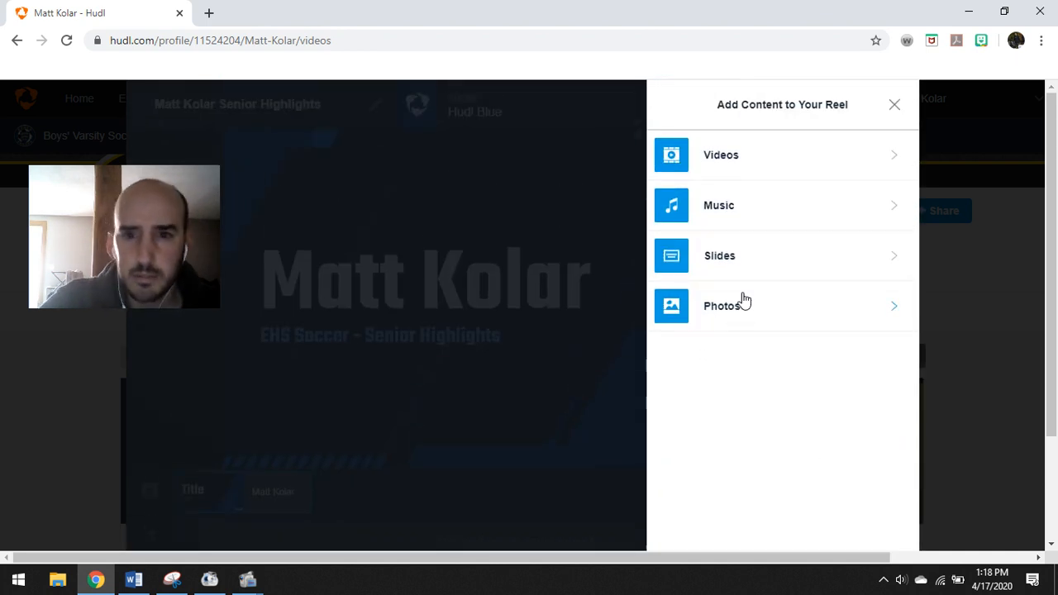
{"action": "left_click", "coordinate": [719, 206]}
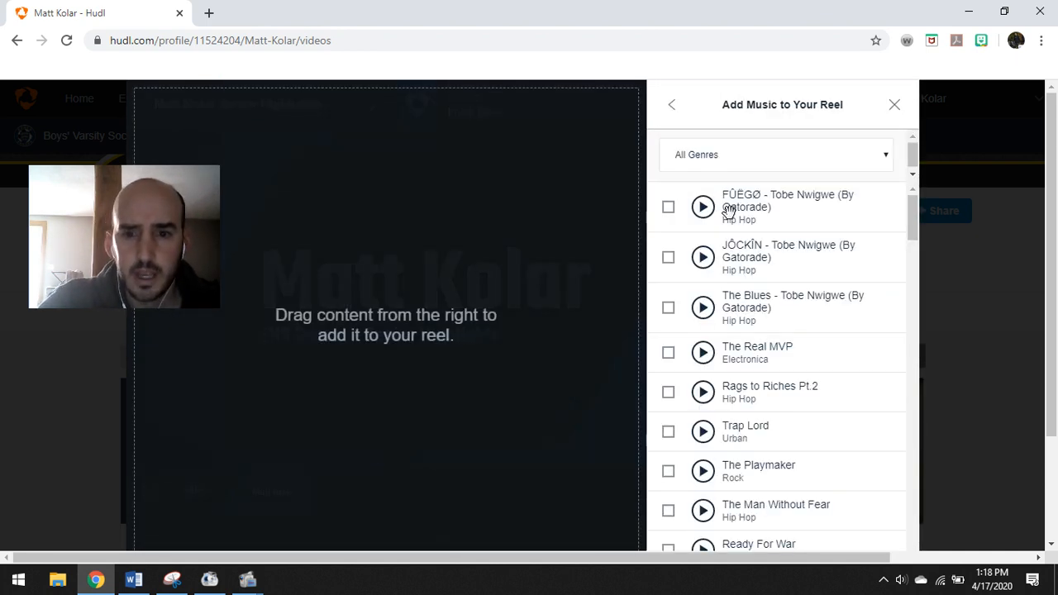
{"action": "scroll", "coordinate": [731, 213], "scroll_direction": "down", "scroll_amount": 1}
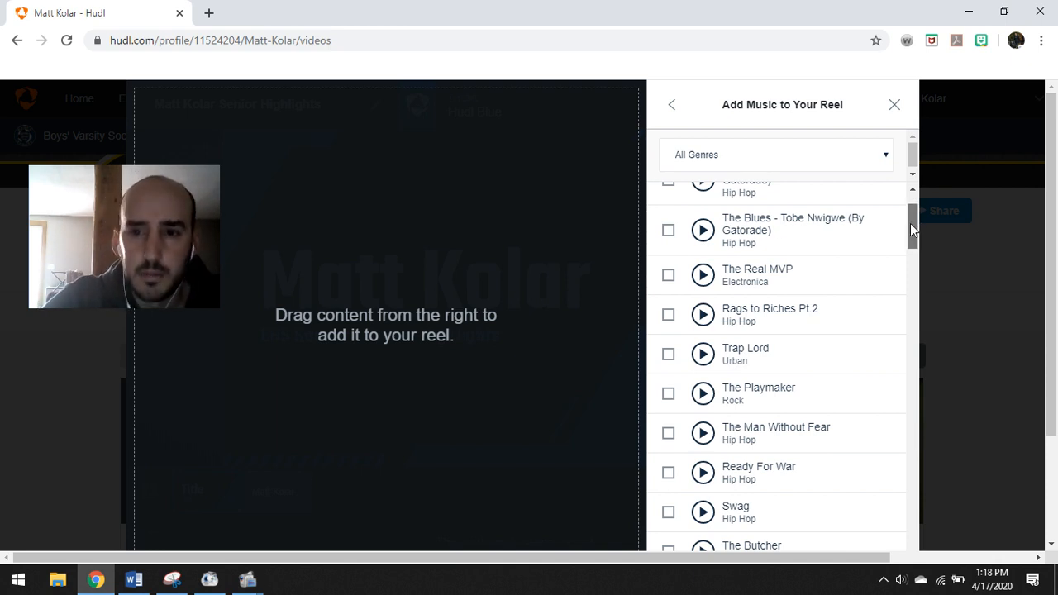
{"action": "mouse_move", "coordinate": [910, 223]}
{"action": "left_mouse_down"}
{"action": "mouse_move", "coordinate": [910, 212]}
{"action": "mouse_move", "coordinate": [914, 243]}
{"action": "left_mouse_up"}
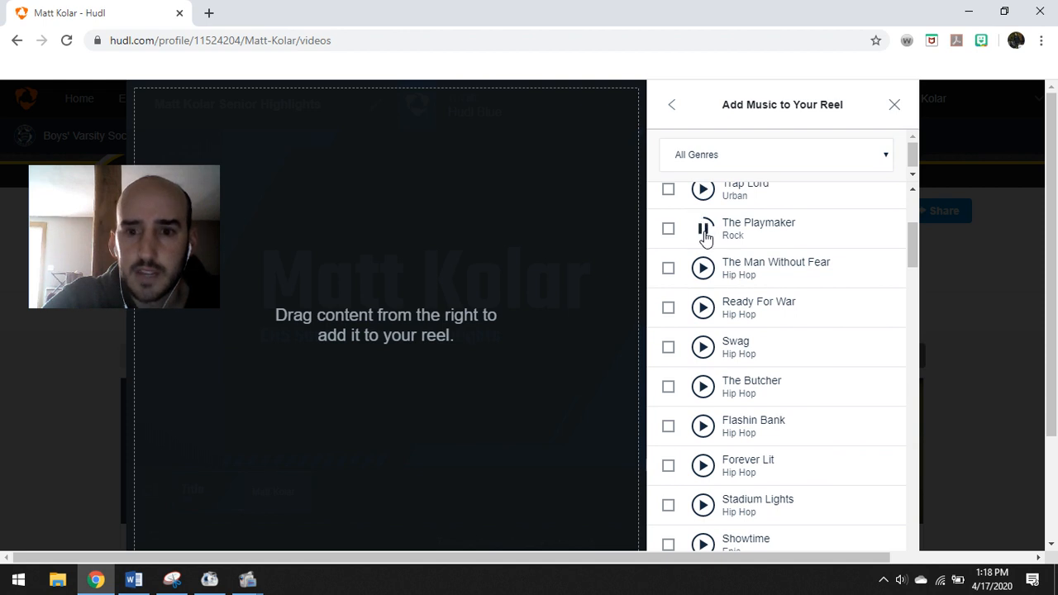
{"action": "key", "text": "XF86AudioLowerVolume"}
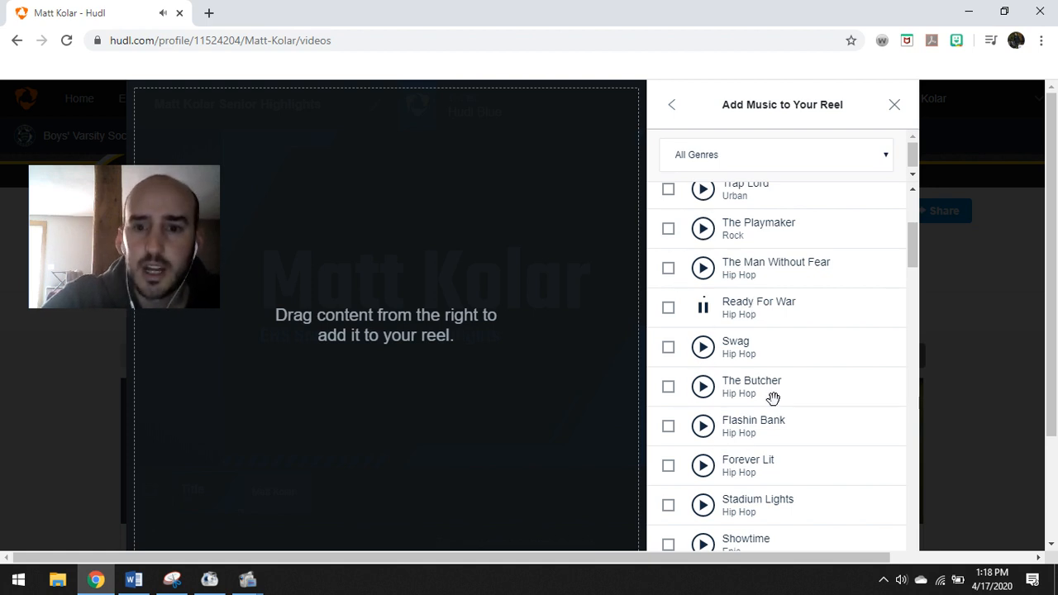
Choose Ready For War (4:37) and add it as the reel's music track
{"action": "left_click", "coordinate": [704, 311]}
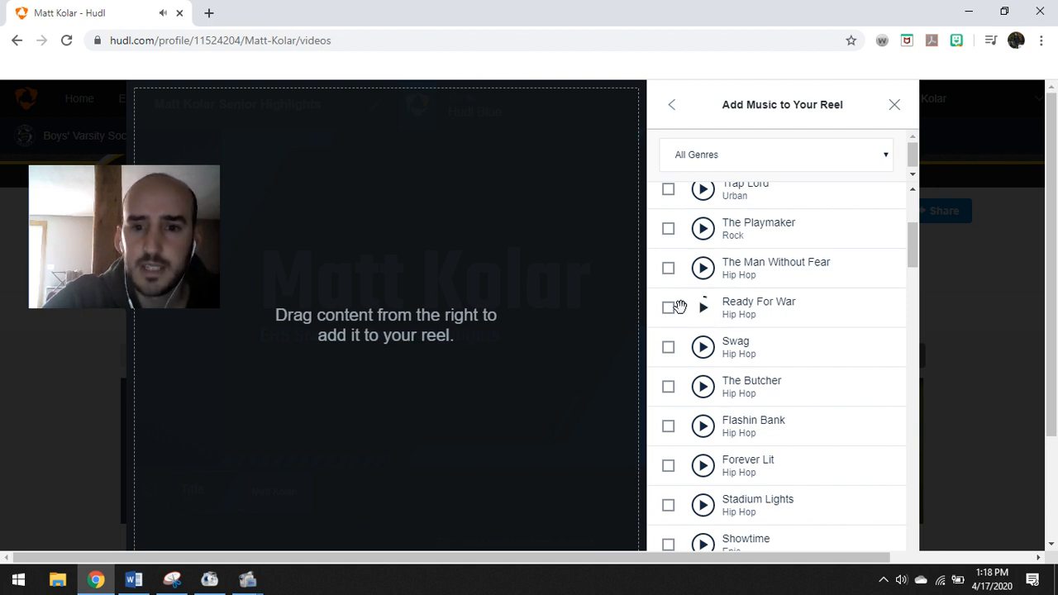
{"action": "left_click", "coordinate": [669, 314]}
{"action": "scroll", "coordinate": [718, 311], "scroll_direction": "down", "scroll_amount": 1}
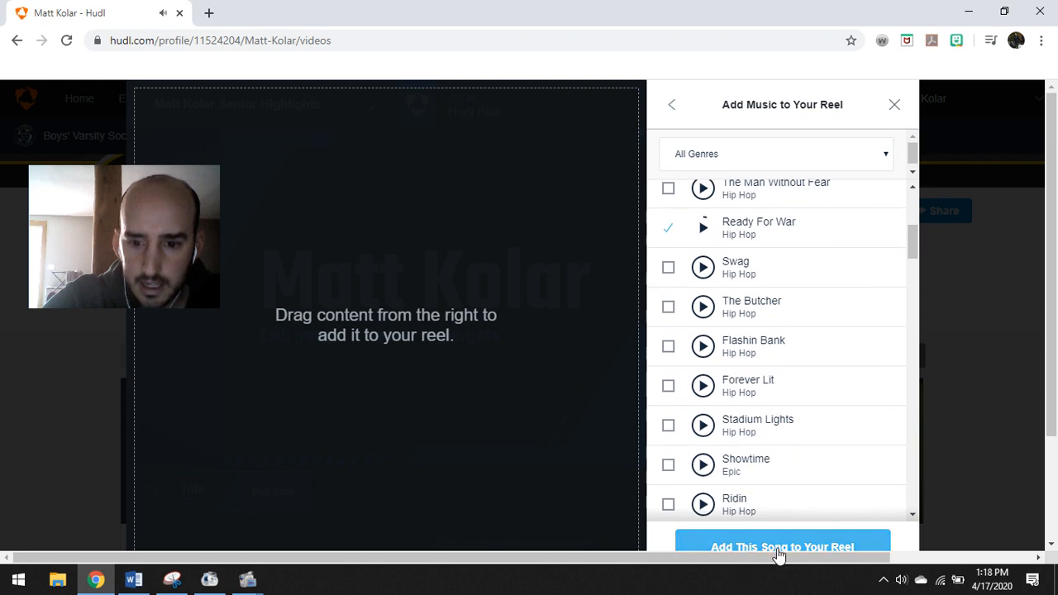
{"action": "left_click", "coordinate": [774, 547]}
{"action": "scroll", "coordinate": [519, 267], "scroll_direction": "down", "scroll_amount": 2}
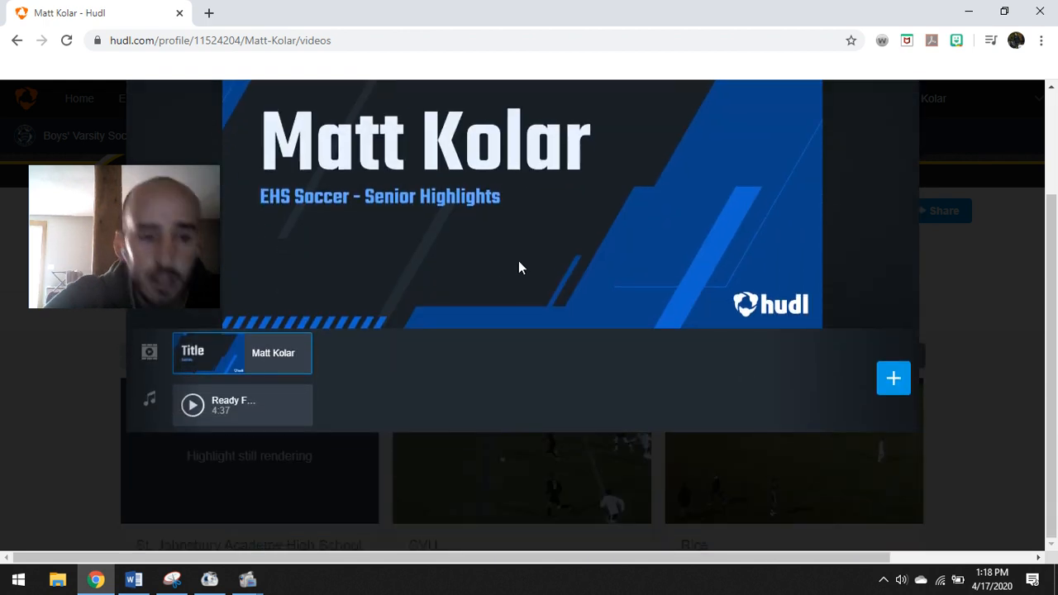
Dismiss a stray browser menu, bring up the reel's add-content choices, and minimize Chrome
{"action": "mouse_move", "coordinate": [222, 406]}
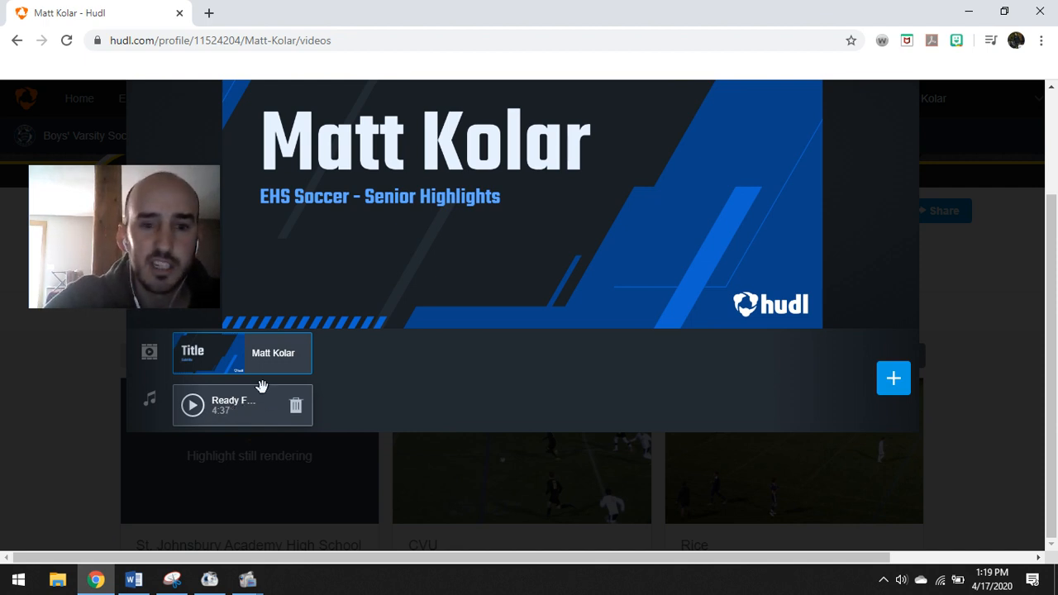
{"action": "right_click", "coordinate": [343, 404]}
{"action": "left_click", "coordinate": [338, 411]}
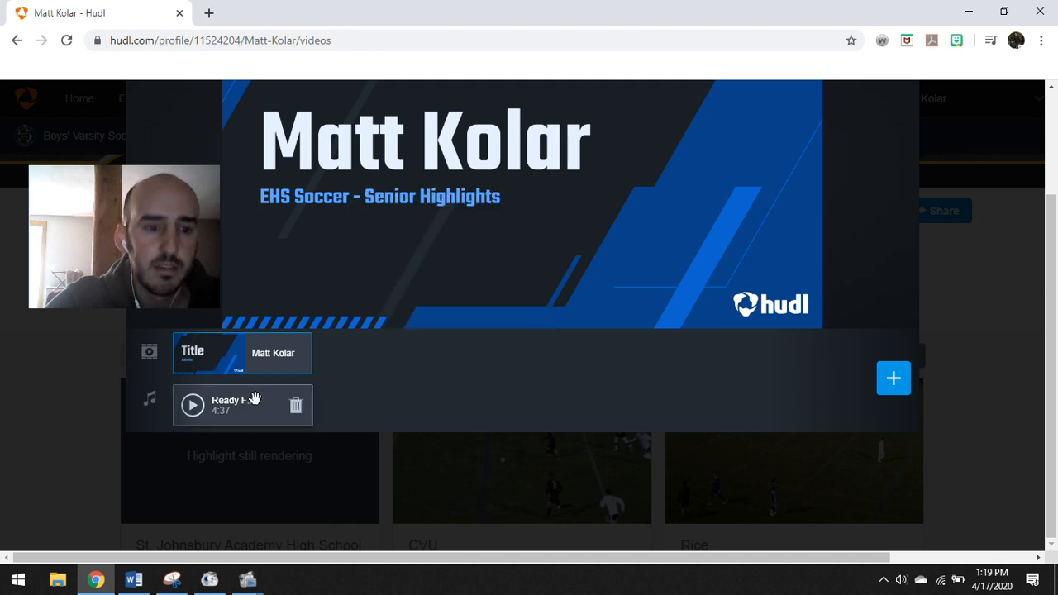
{"action": "scroll", "coordinate": [616, 363], "scroll_direction": "up", "scroll_amount": 1}
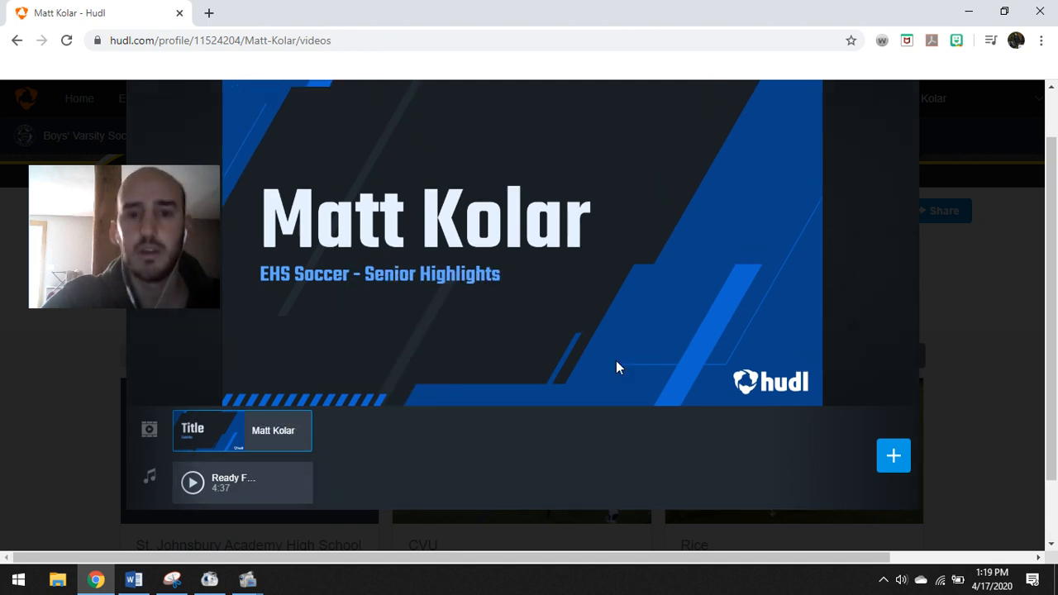
{"action": "scroll", "coordinate": [430, 188], "scroll_direction": "up", "scroll_amount": 1}
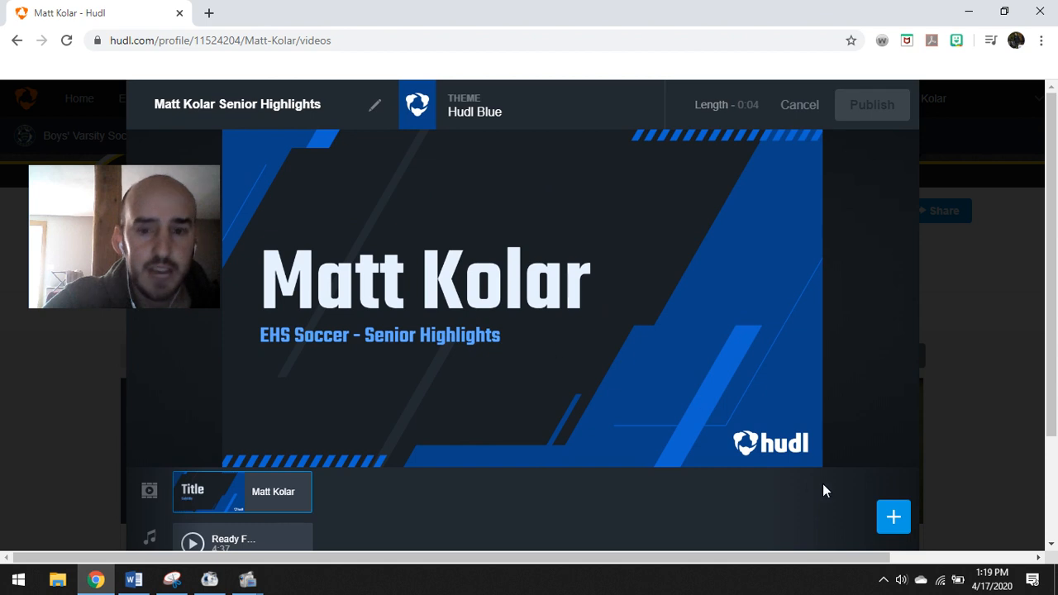
{"action": "left_click", "coordinate": [890, 514]}
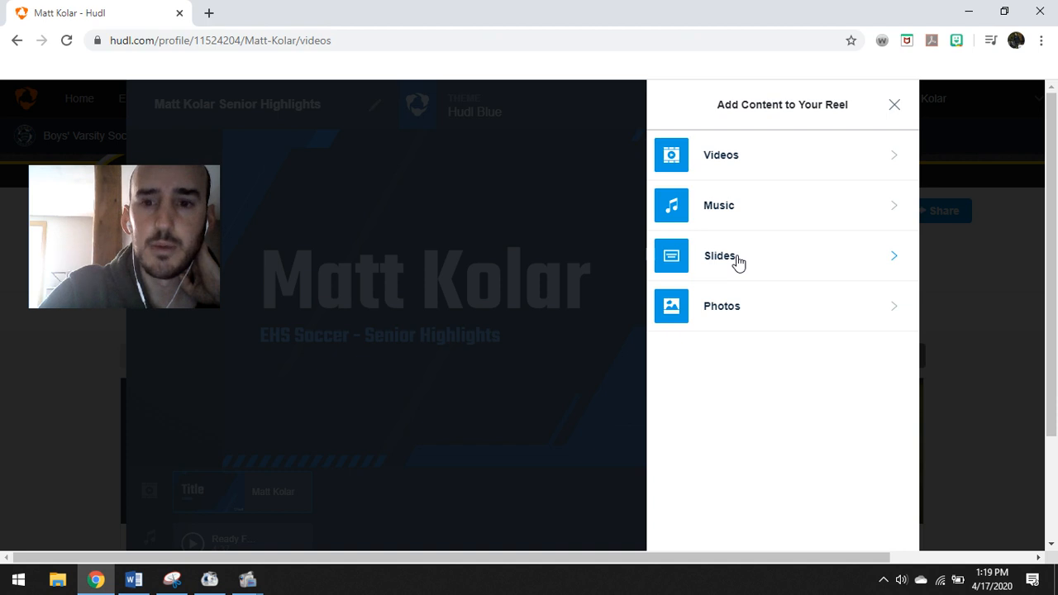
{"action": "left_click", "coordinate": [971, 12]}
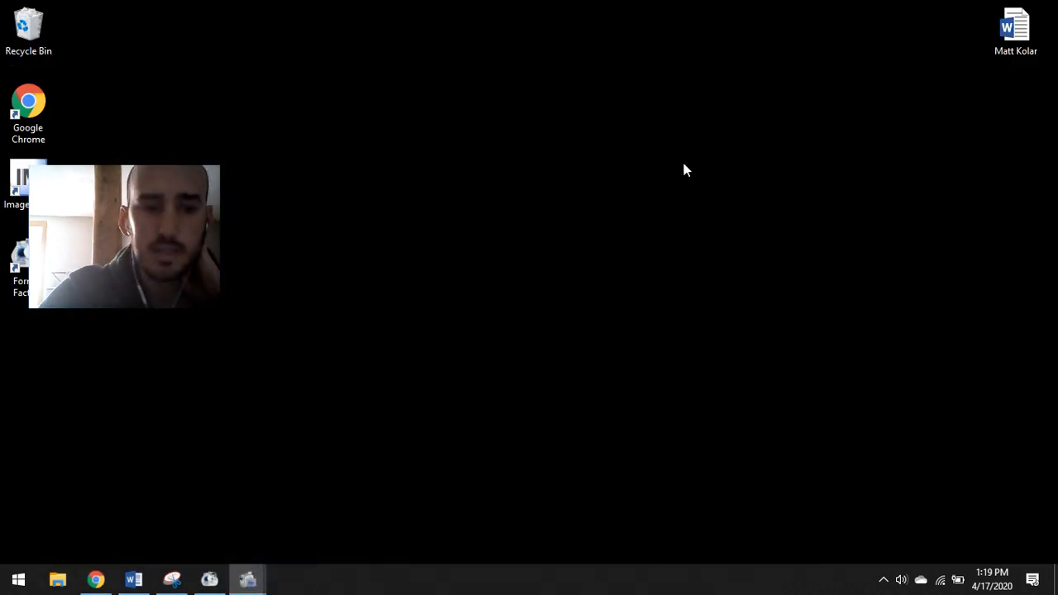
Restore the player's profile sheet in Microsoft Word from the taskbar
{"action": "left_click", "coordinate": [131, 580]}
{"action": "mouse_move", "coordinate": [81, 242]}
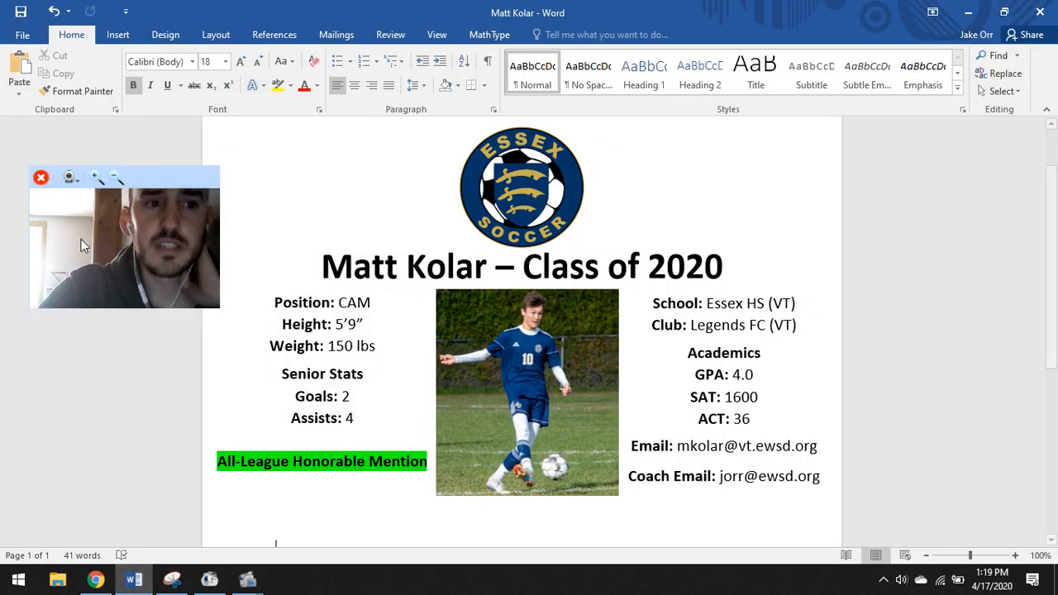
{"action": "left_click_drag", "start_coordinate": [142, 179], "coordinate": [992, 369]}
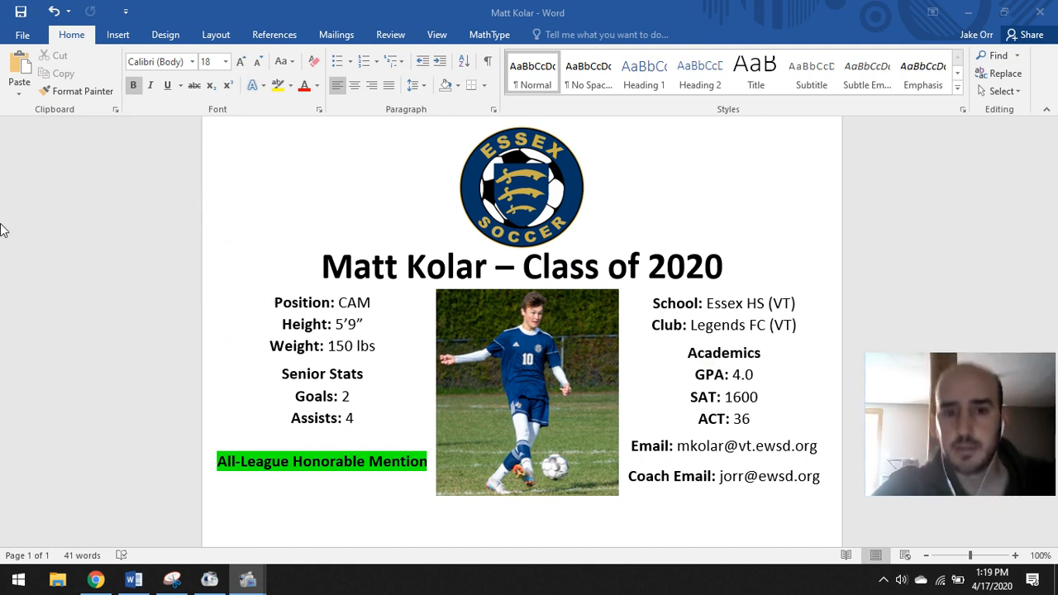
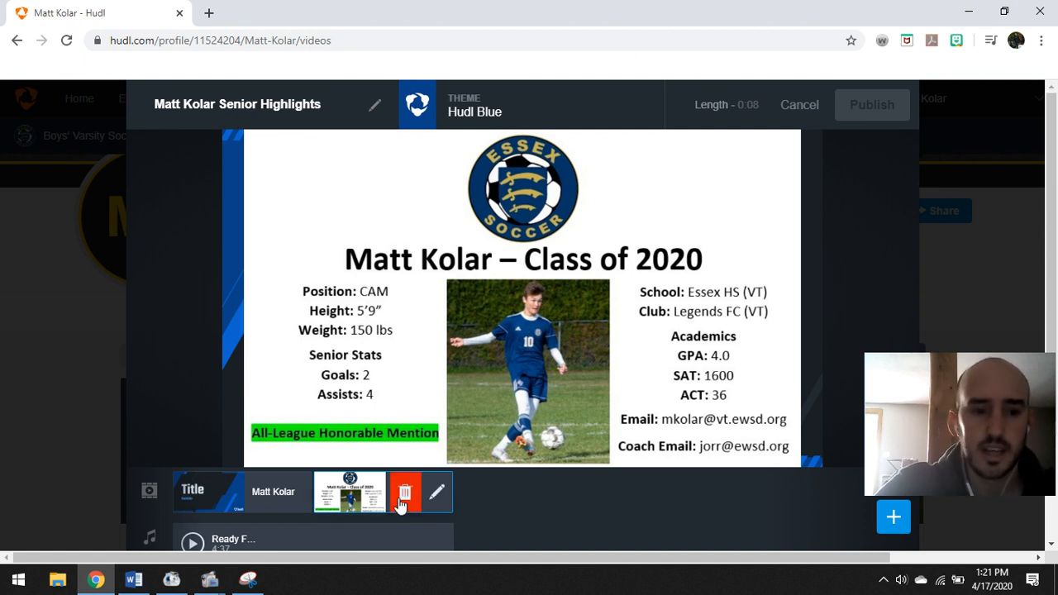
Open the St. Johnsbury Academy game's highlights from the reel's add-videos panel
{"action": "mouse_move", "coordinate": [215, 491]}
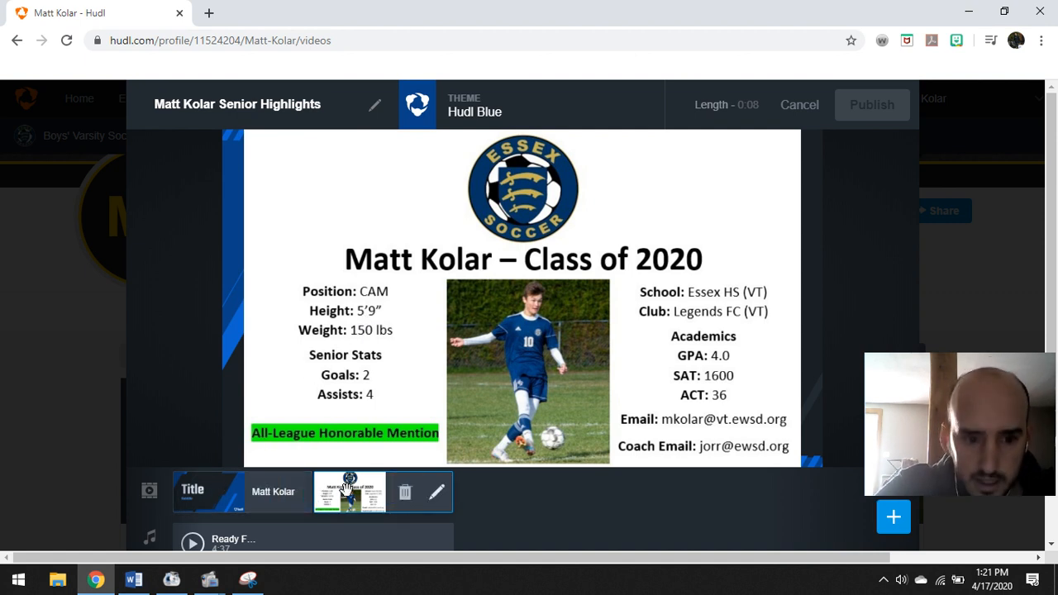
{"action": "left_click_drag", "start_coordinate": [943, 353], "coordinate": [83, 161]}
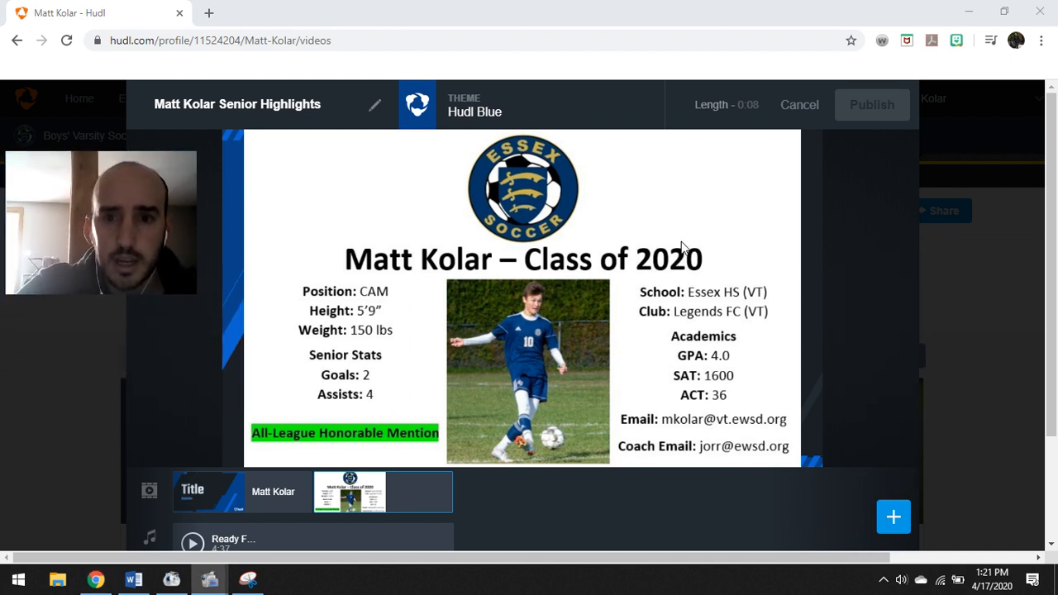
{"action": "left_click", "coordinate": [893, 516]}
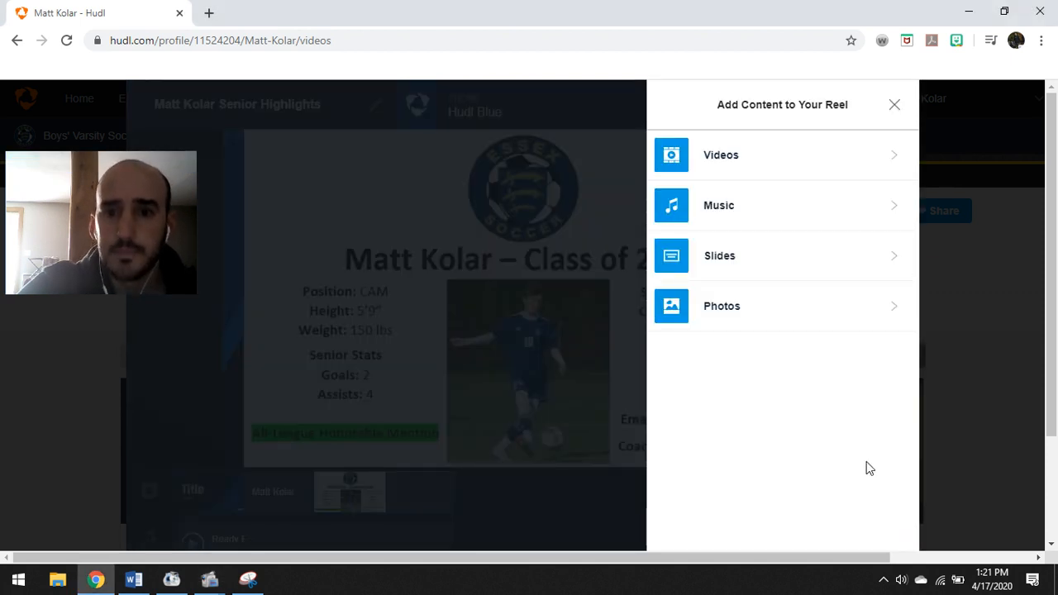
{"action": "left_click", "coordinate": [757, 157]}
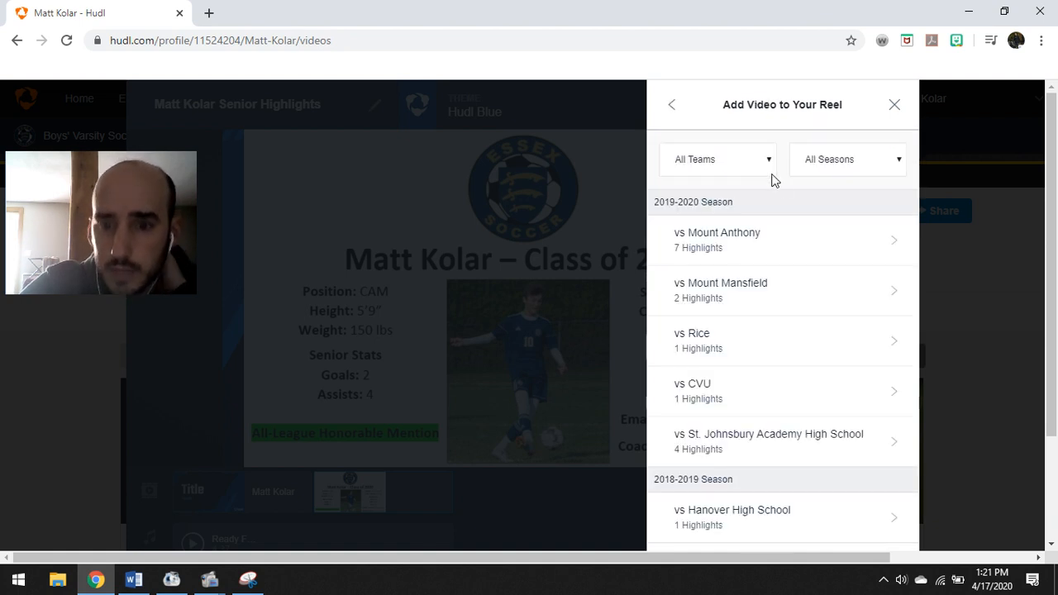
{"action": "scroll", "coordinate": [773, 184], "scroll_direction": "down", "scroll_amount": 1}
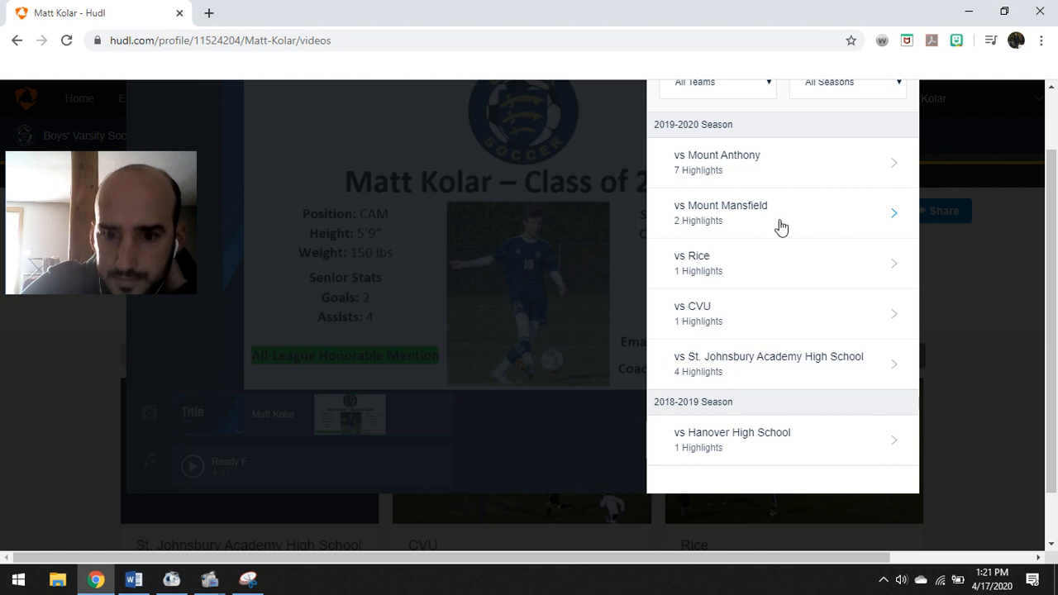
{"action": "scroll", "coordinate": [779, 237], "scroll_direction": "up", "scroll_amount": 1}
{"action": "scroll", "coordinate": [781, 237], "scroll_direction": "down", "scroll_amount": 1}
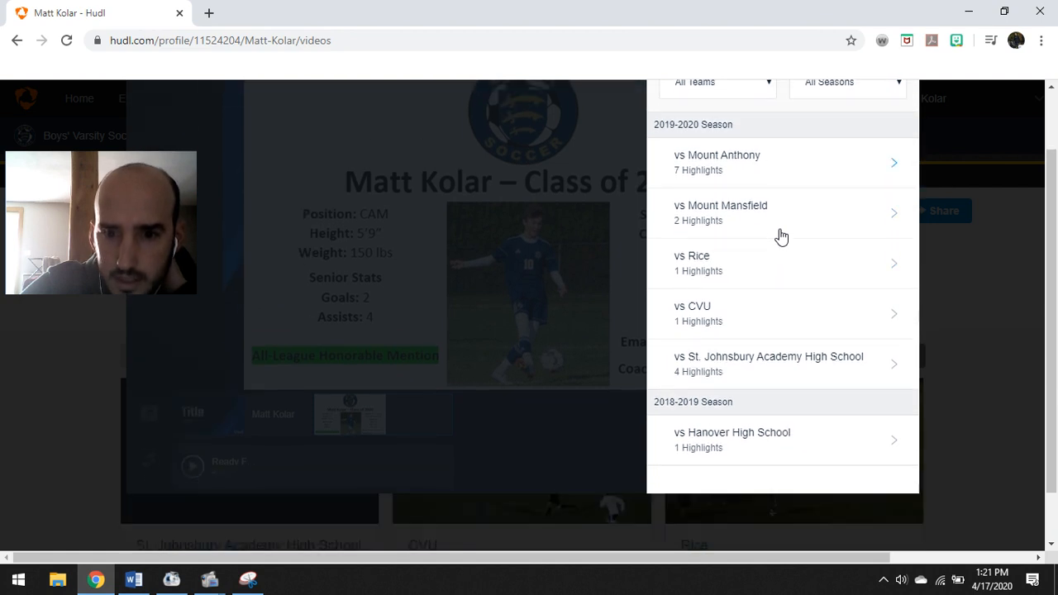
{"action": "left_click", "coordinate": [769, 368]}
{"action": "scroll", "coordinate": [768, 370], "scroll_direction": "up", "scroll_amount": 1}
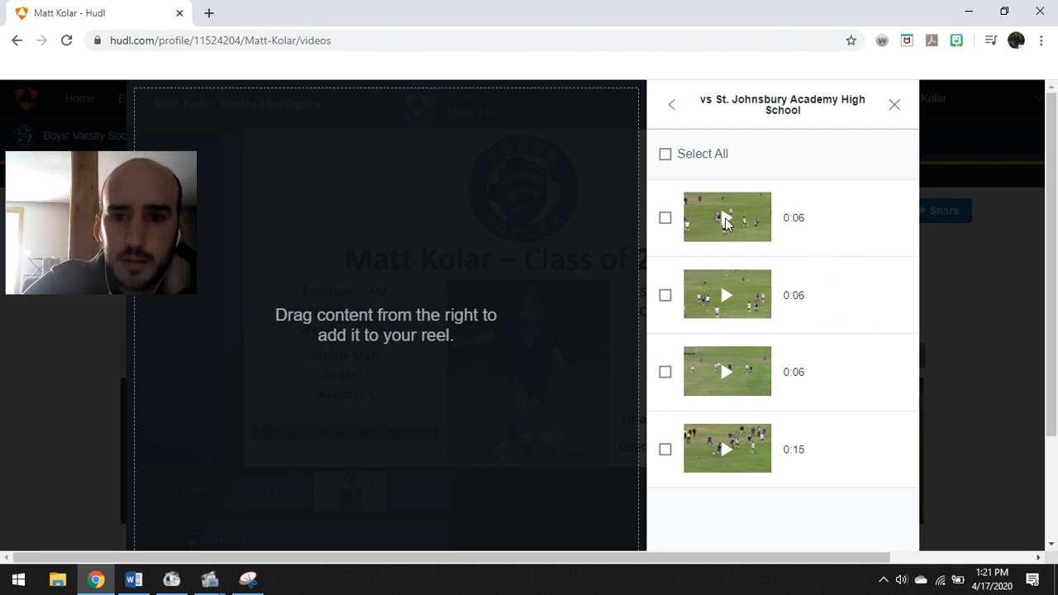
Select clips 1, 3 and 4 (0:06, 0:06, 0:15) and add all three to the reel
{"action": "mouse_move", "coordinate": [725, 222]}
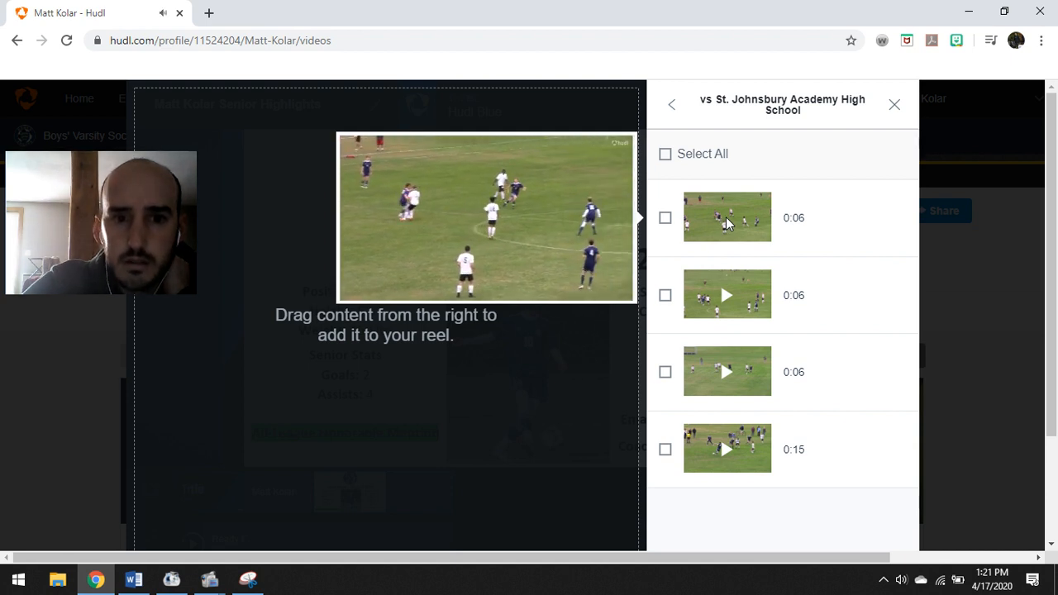
{"action": "left_click", "coordinate": [665, 220]}
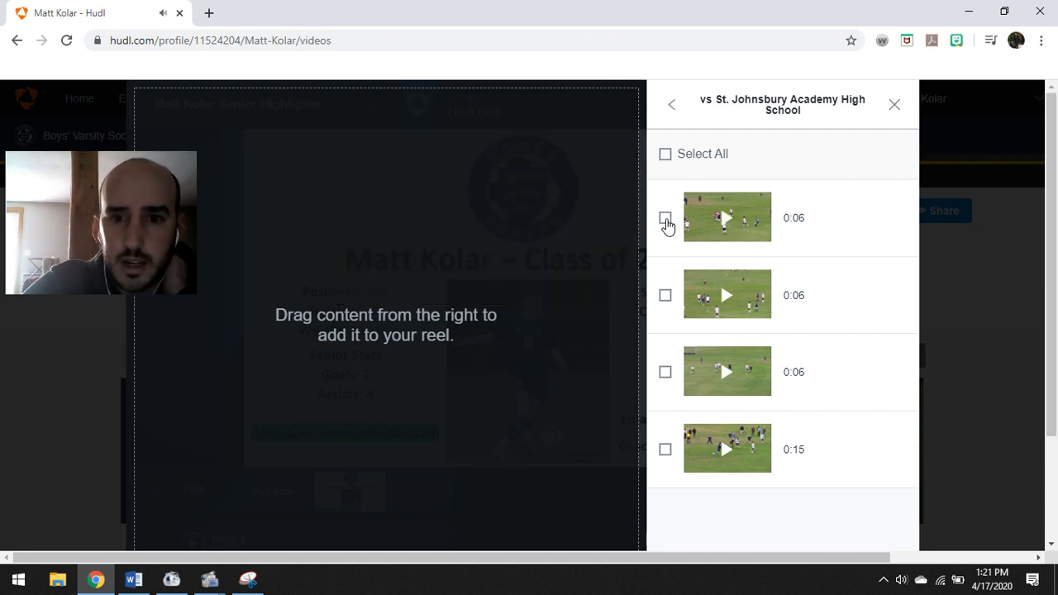
{"action": "mouse_move", "coordinate": [728, 301]}
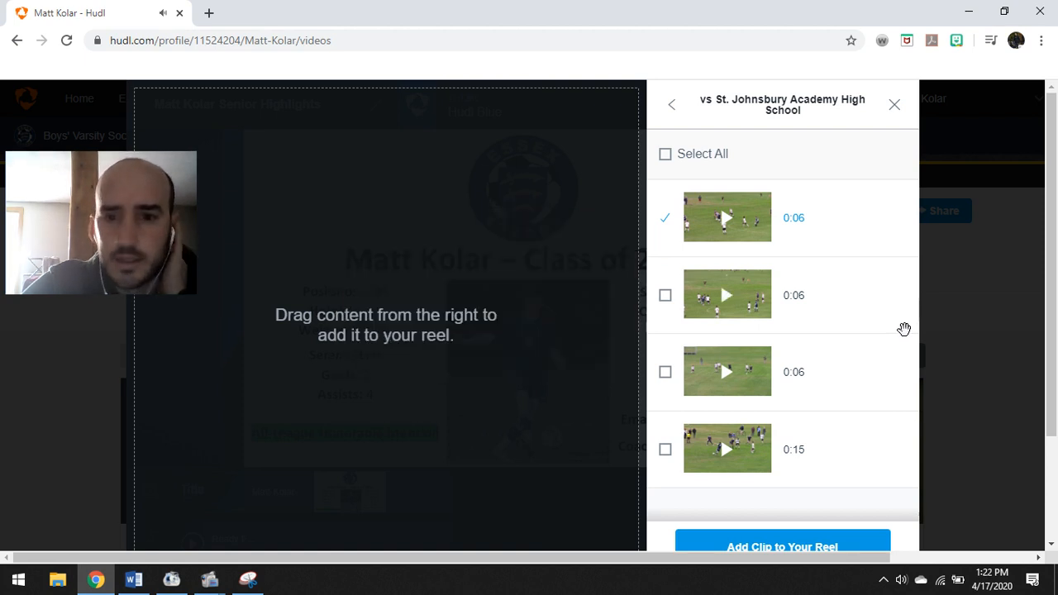
{"action": "mouse_move", "coordinate": [734, 383]}
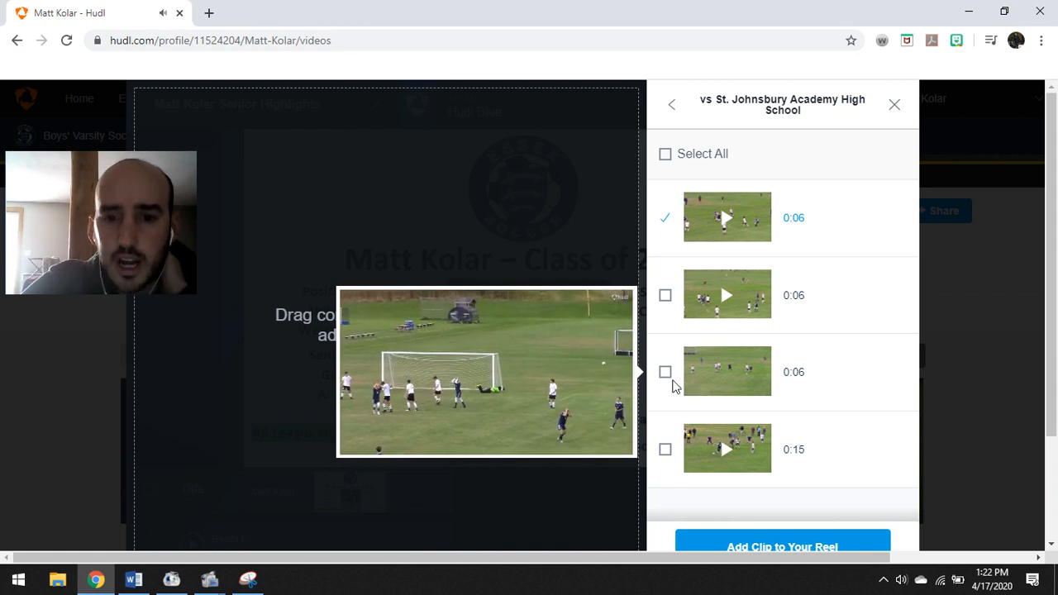
{"action": "left_click", "coordinate": [666, 373]}
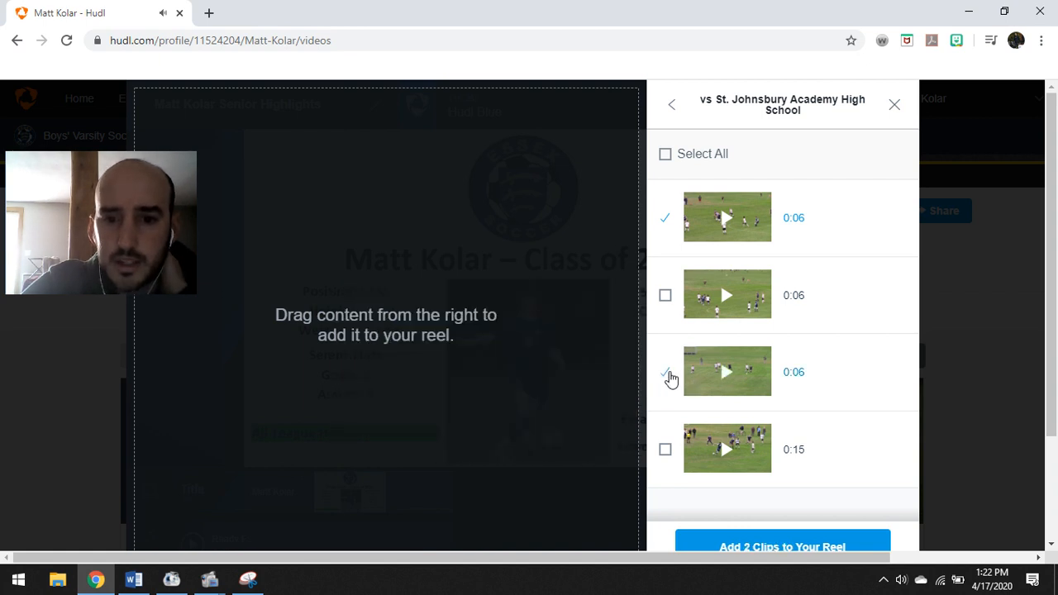
{"action": "mouse_move", "coordinate": [726, 450]}
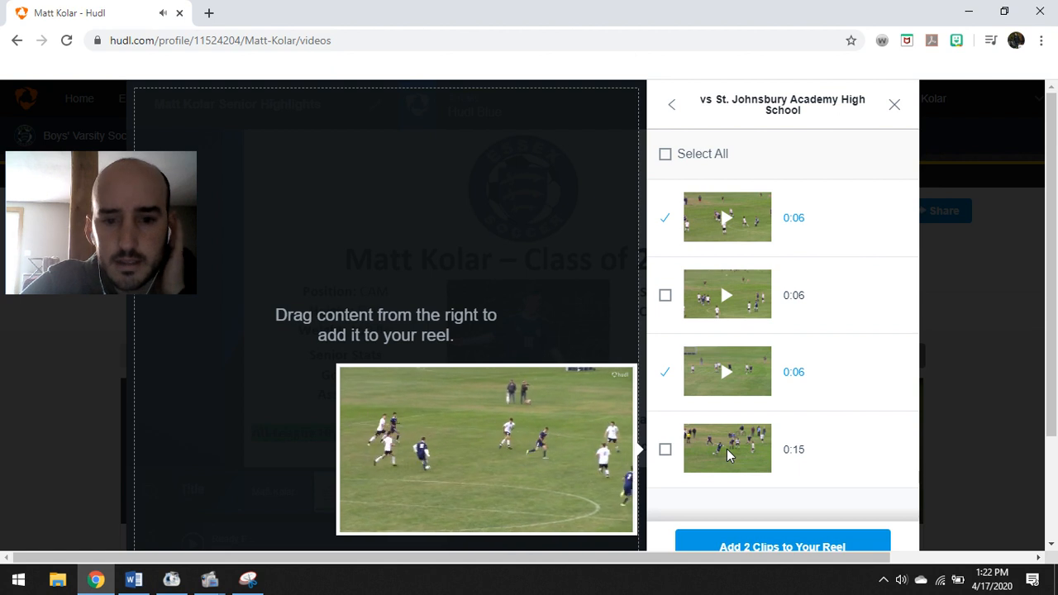
{"action": "left_click", "coordinate": [666, 451]}
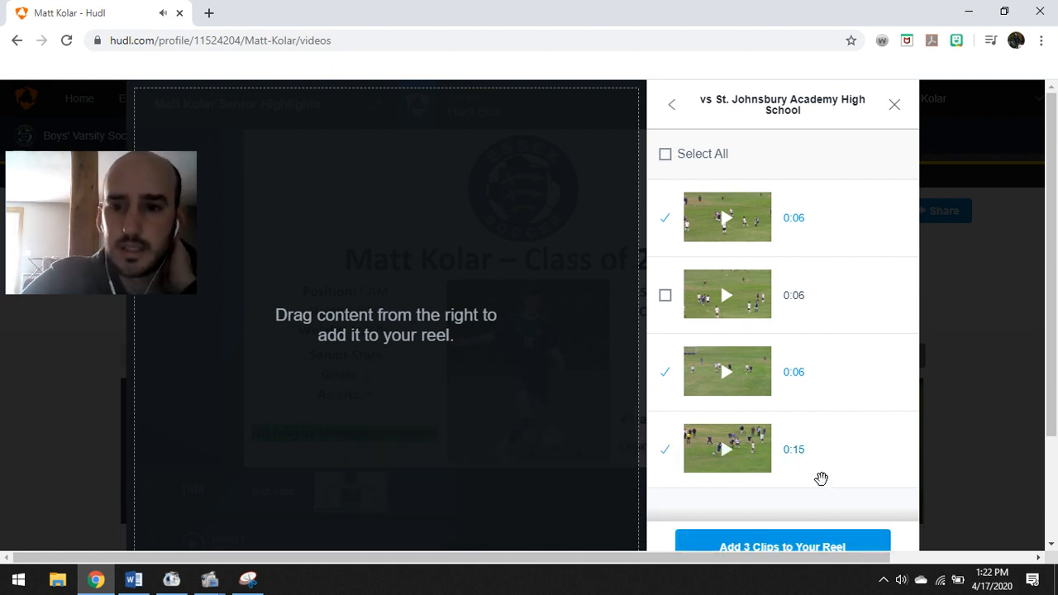
{"action": "scroll", "coordinate": [823, 478], "scroll_direction": "down", "scroll_amount": 1}
{"action": "scroll", "coordinate": [836, 466], "scroll_direction": "up", "scroll_amount": 1}
{"action": "scroll", "coordinate": [810, 478], "scroll_direction": "down", "scroll_amount": 1}
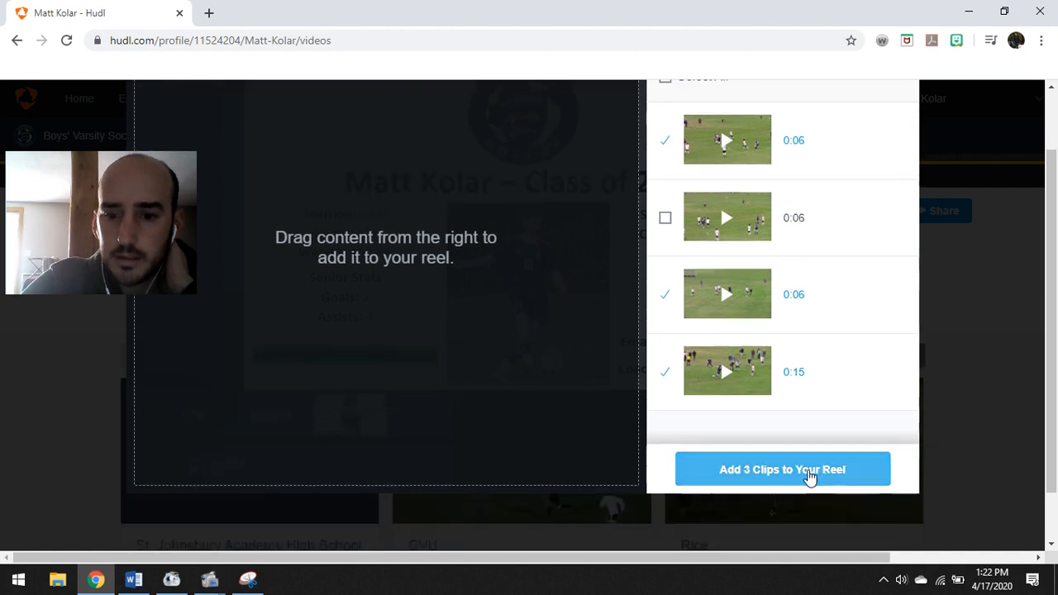
{"action": "left_click", "coordinate": [795, 468]}
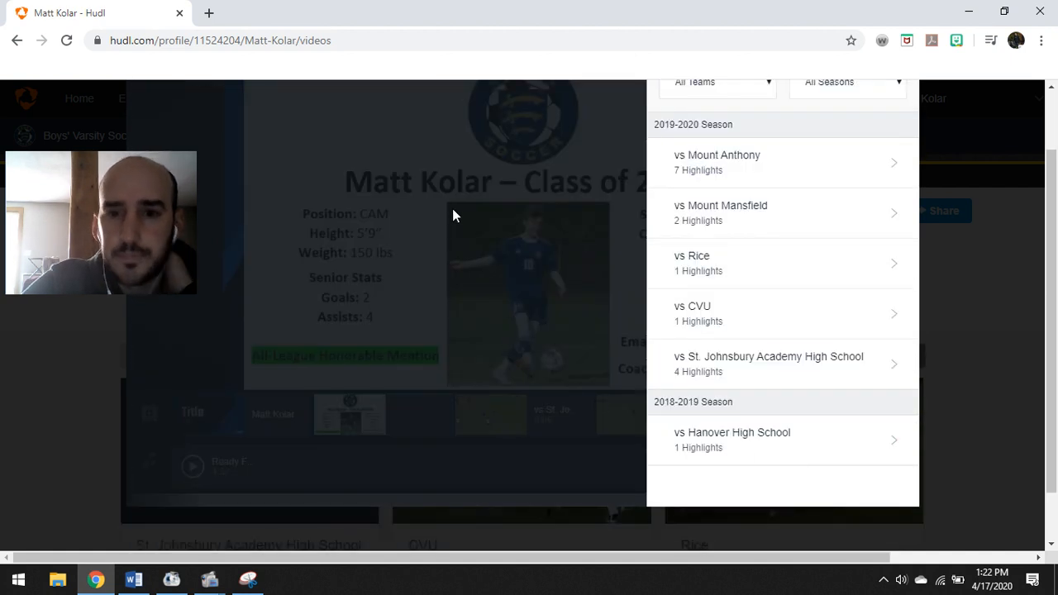
Close the add-video panel and preview the title slide, profile slide and three game clips
{"action": "scroll", "coordinate": [767, 194], "scroll_direction": "up", "scroll_amount": 1}
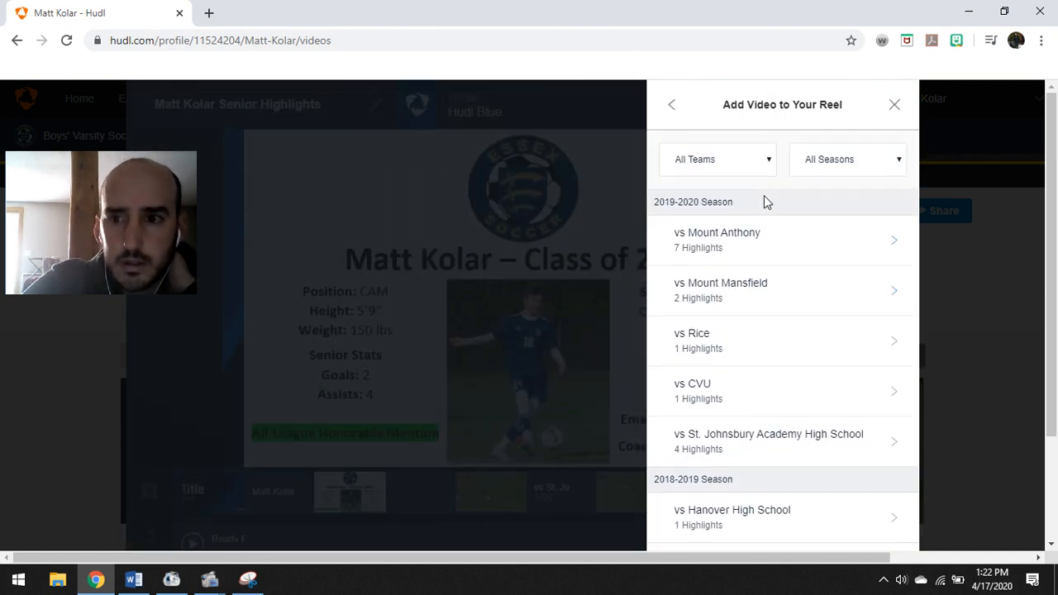
{"action": "left_click", "coordinate": [895, 106]}
{"action": "scroll", "coordinate": [708, 238], "scroll_direction": "down", "scroll_amount": 1}
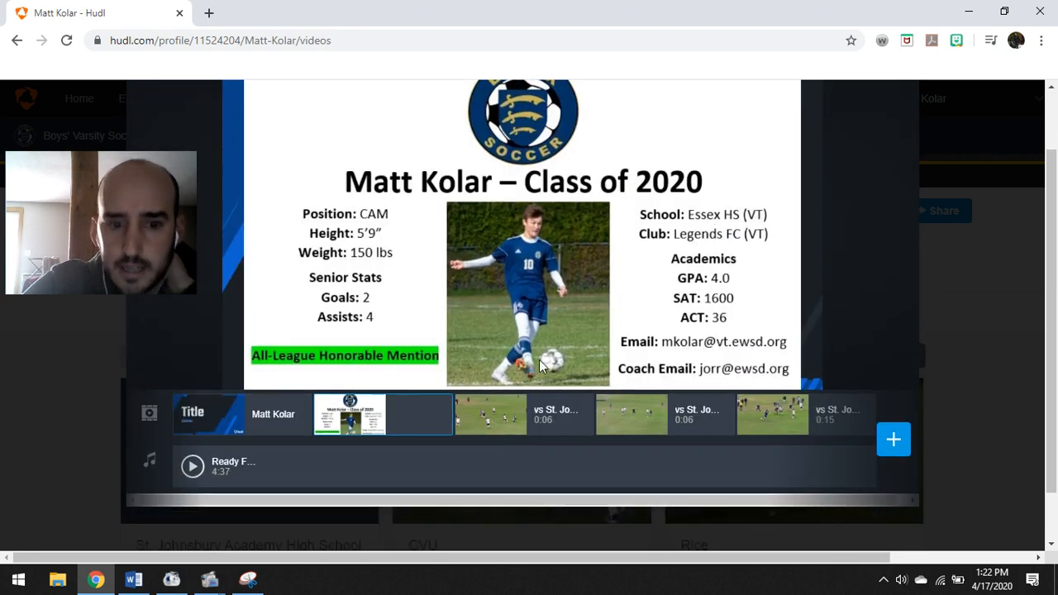
{"action": "left_click", "coordinate": [198, 416]}
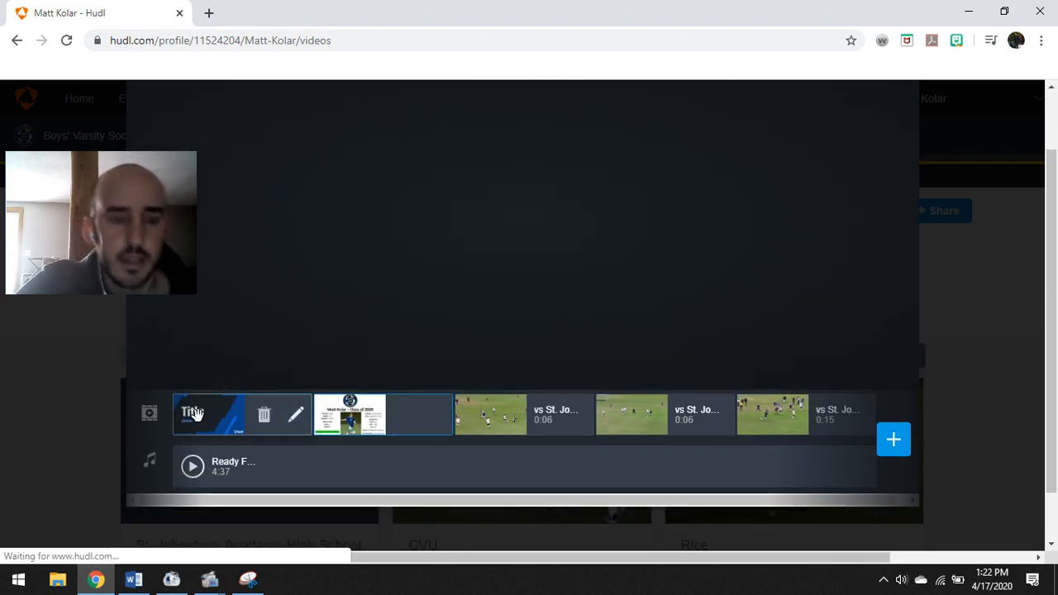
{"action": "left_click", "coordinate": [349, 417]}
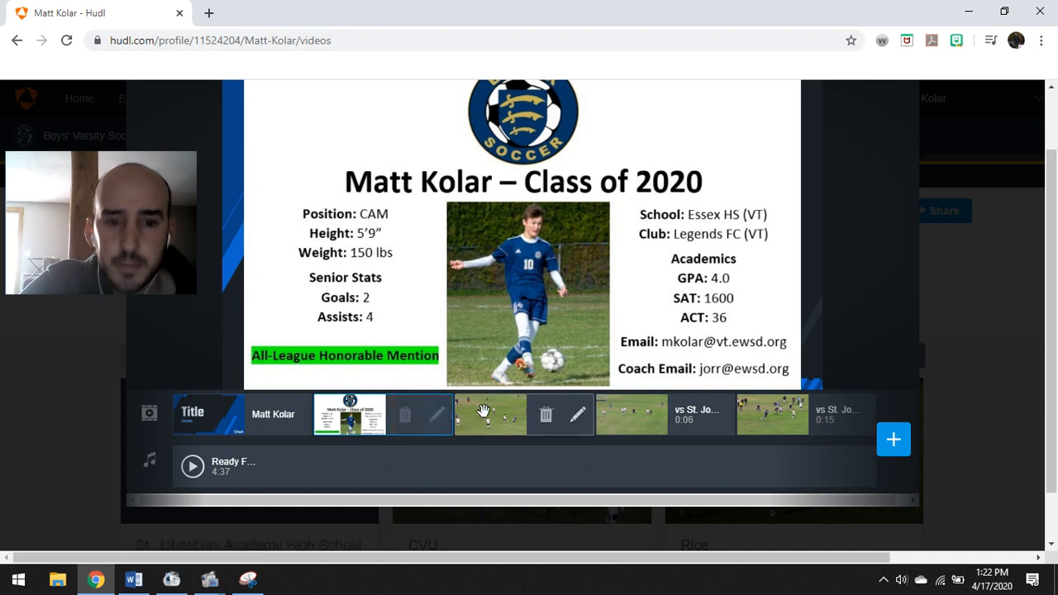
{"action": "left_click", "coordinate": [485, 410]}
{"action": "scroll", "coordinate": [485, 410], "scroll_direction": "up", "scroll_amount": 1}
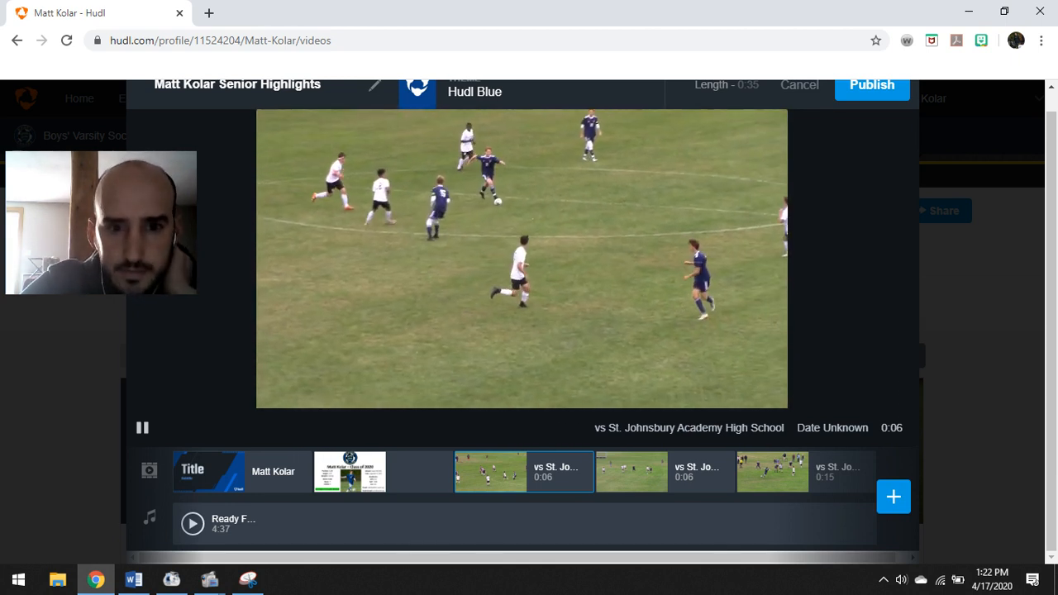
{"action": "left_click", "coordinate": [139, 423]}
{"action": "left_click", "coordinate": [615, 460]}
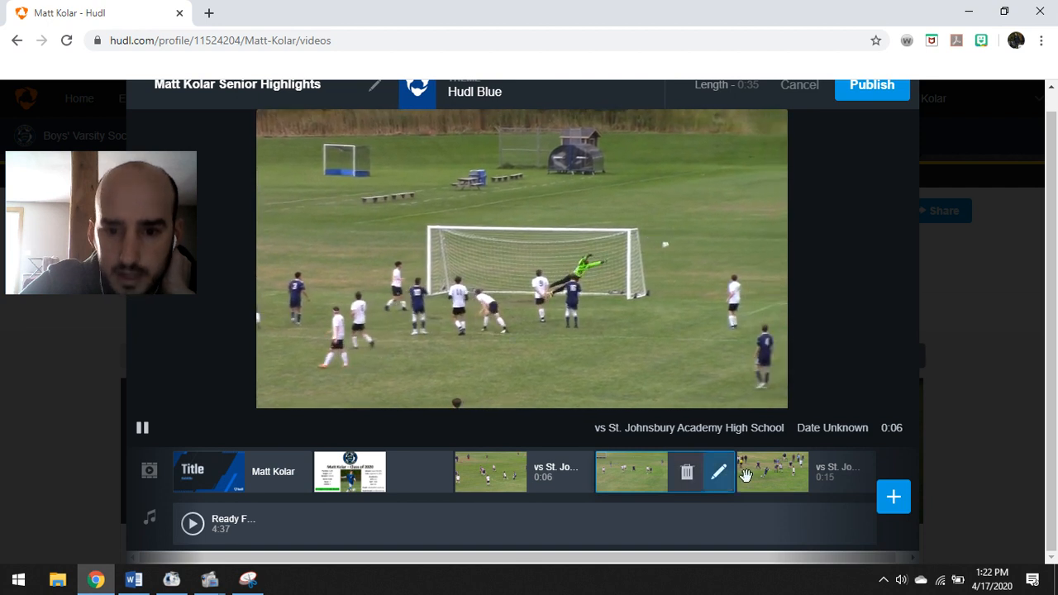
{"action": "left_click", "coordinate": [771, 470]}
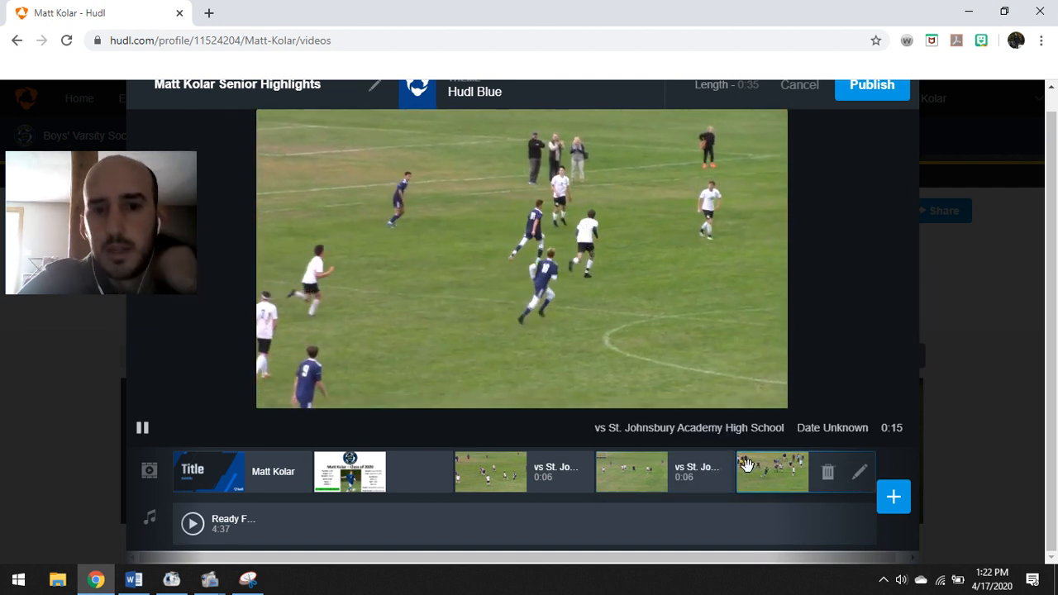
Move the 0:15 clip right after the profile slide and play it back
{"action": "mouse_move", "coordinate": [494, 475]}
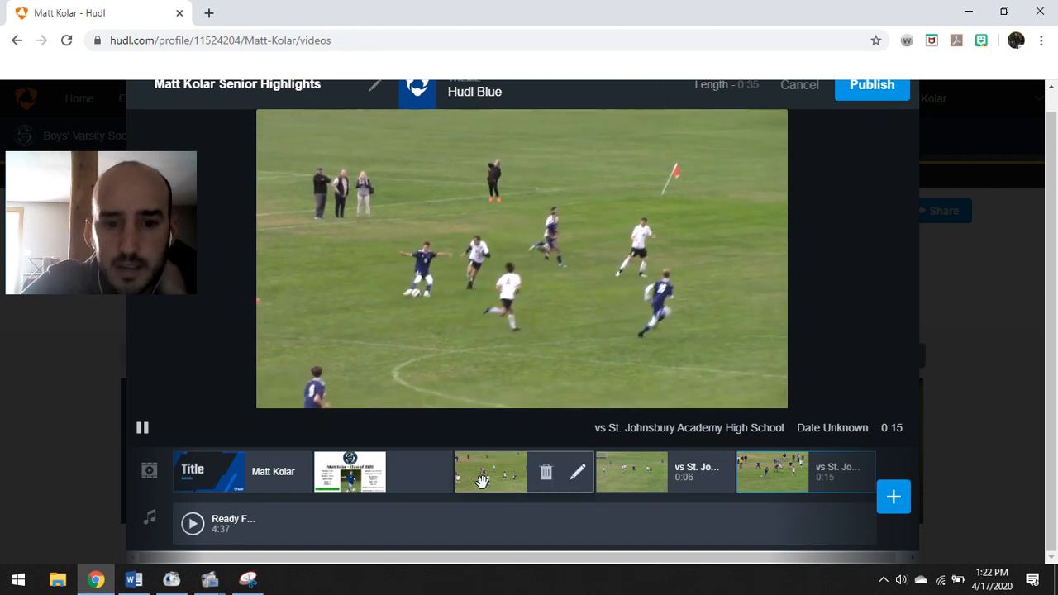
{"action": "left_click", "coordinate": [494, 475]}
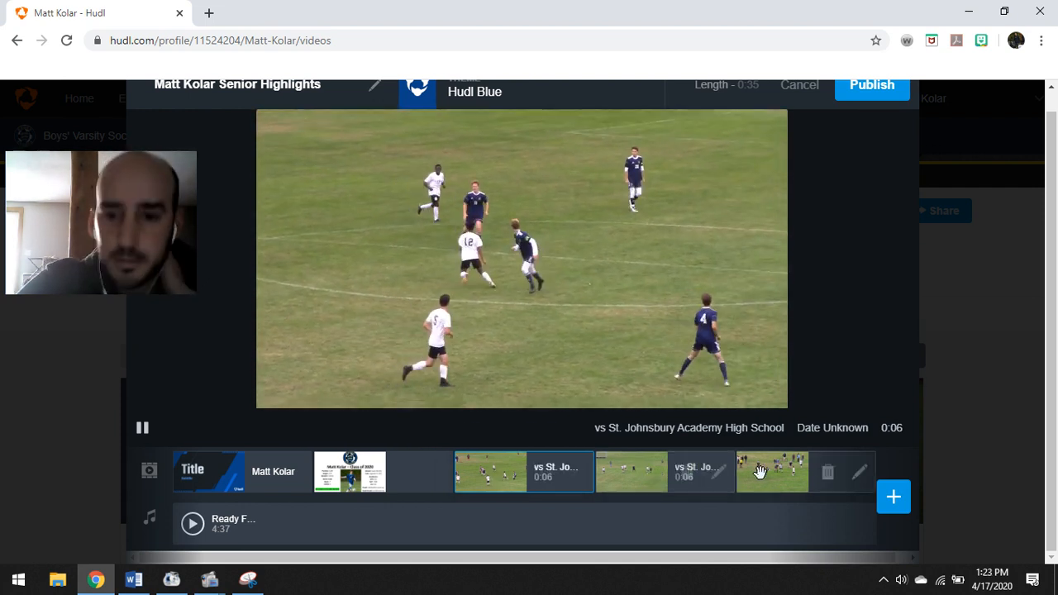
{"action": "left_click_drag", "start_coordinate": [771, 473], "coordinate": [488, 474]}
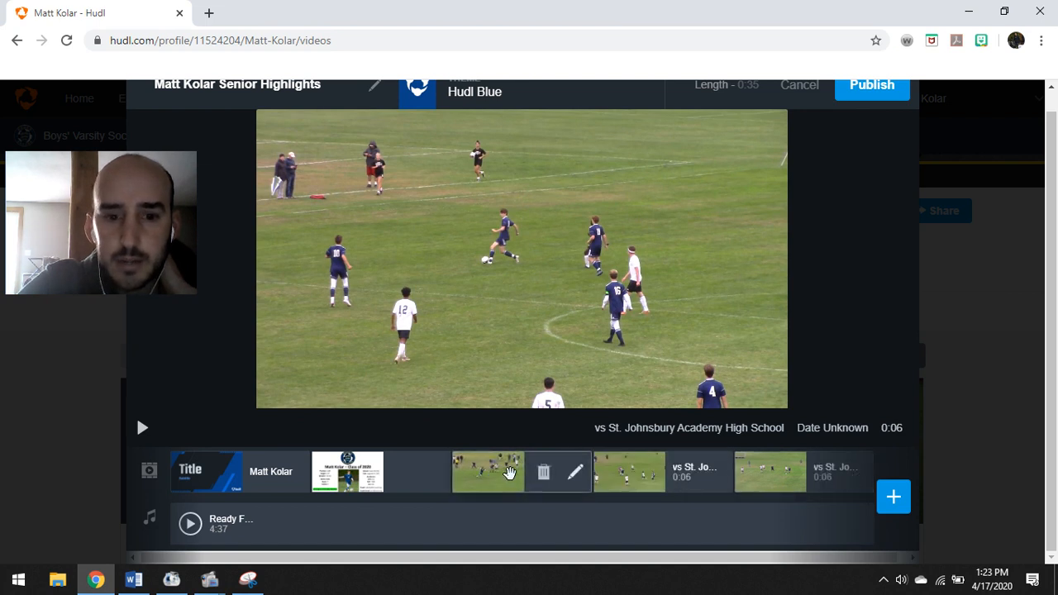
{"action": "left_click", "coordinate": [482, 471]}
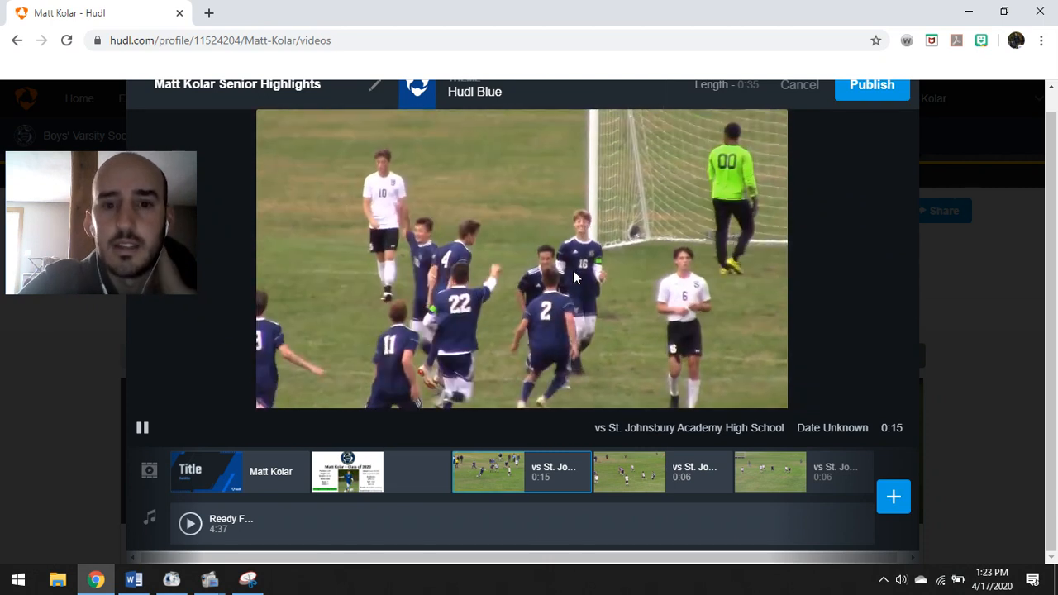
{"action": "left_click", "coordinate": [578, 268]}
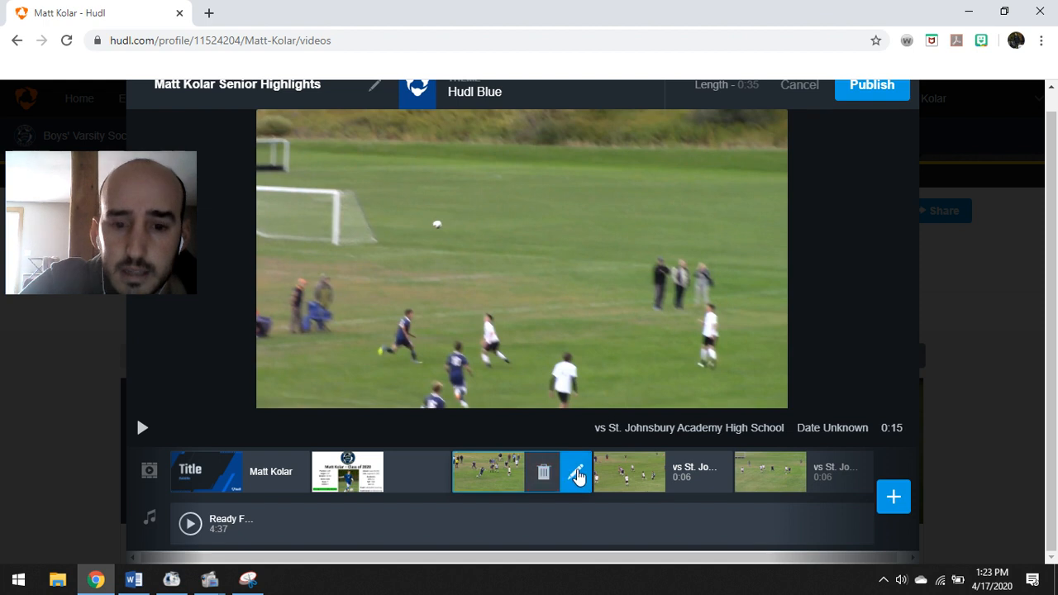
Edit the 0:15 clip at about 0:03 and add a spotlight effect
{"action": "left_click", "coordinate": [576, 475]}
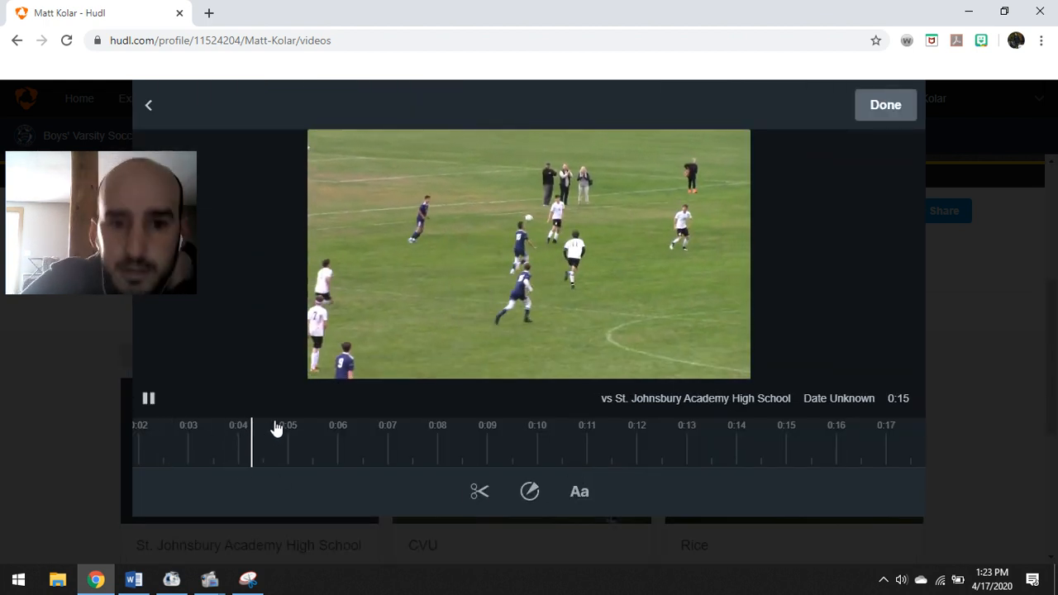
{"action": "left_click", "coordinate": [165, 442]}
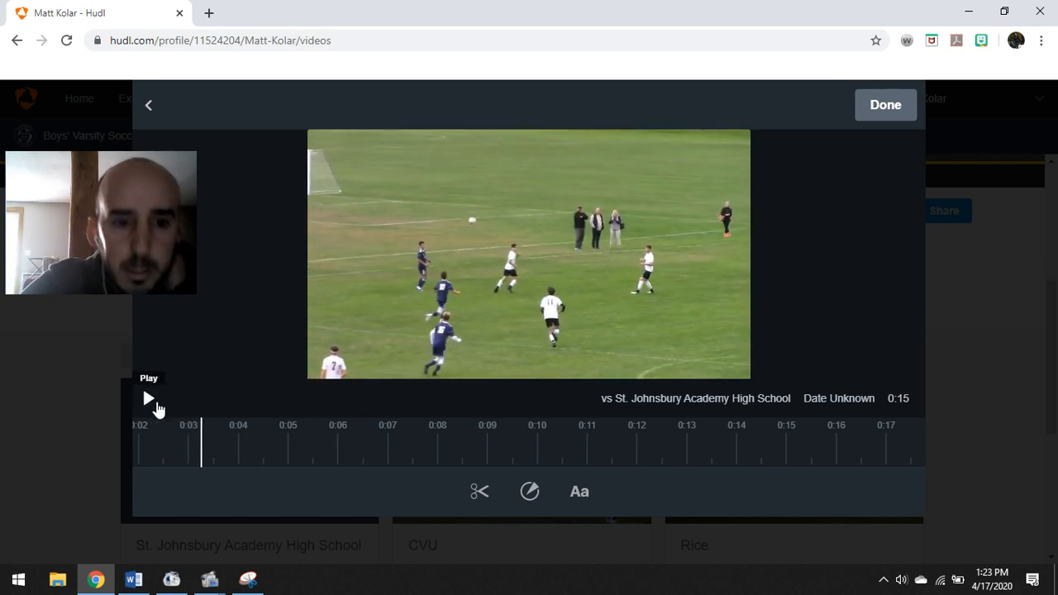
{"action": "left_click", "coordinate": [531, 493]}
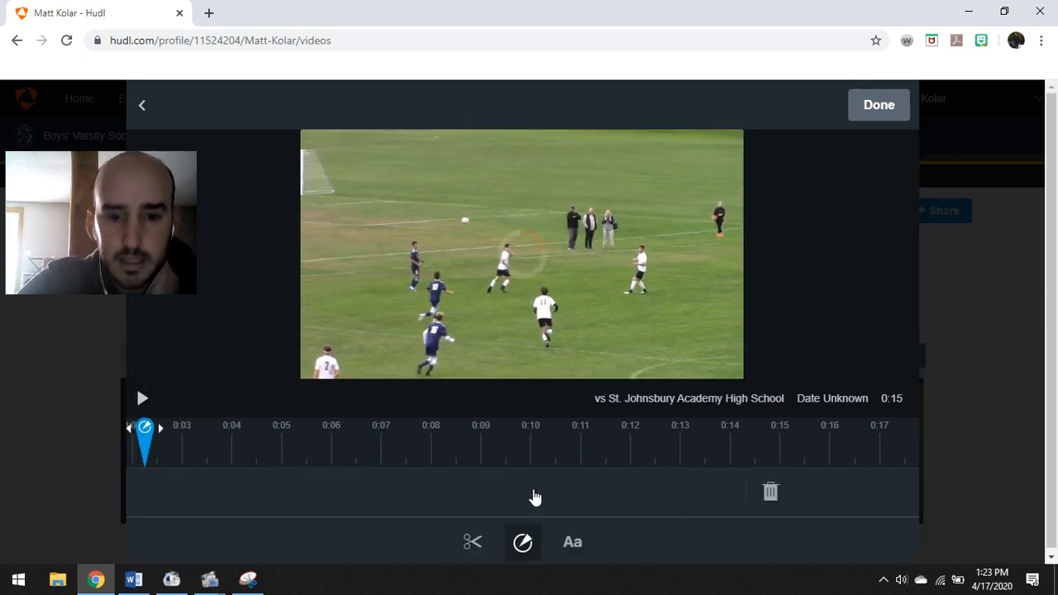
{"action": "left_click", "coordinate": [529, 493]}
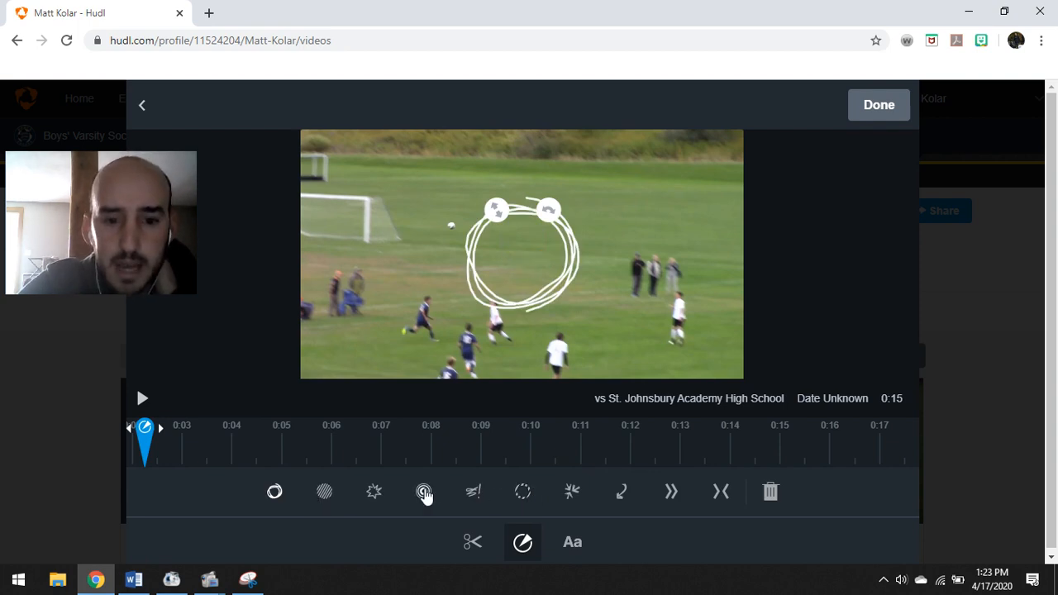
Try spotlight styles: watch this!, arrows, wait for it, chevrons, yellow ring, burst, hatched, scribbled circle
{"action": "left_click", "coordinate": [424, 493]}
{"action": "left_click", "coordinate": [472, 493]}
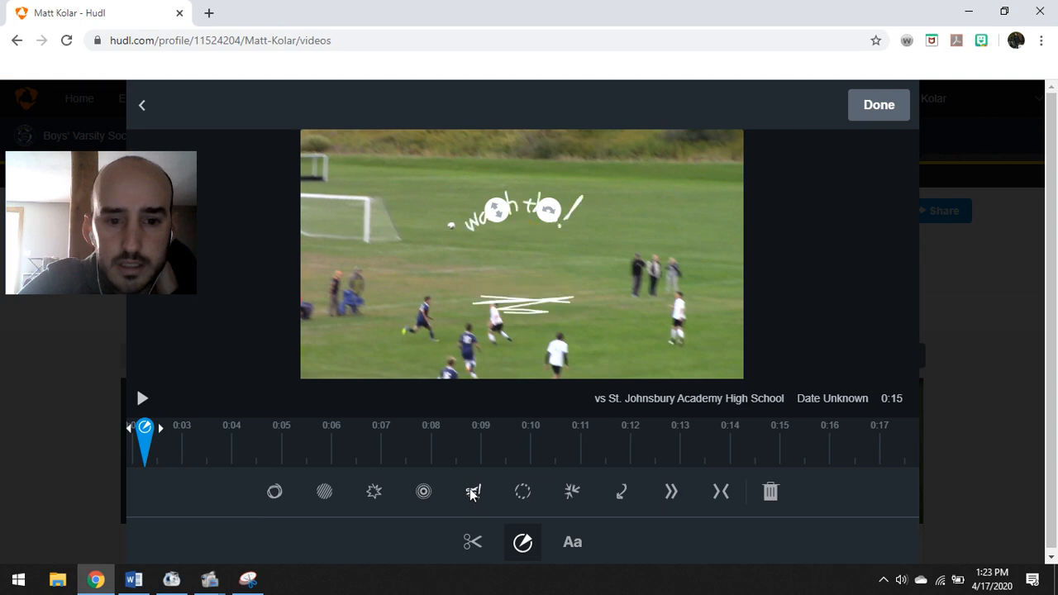
{"action": "left_click", "coordinate": [523, 494]}
{"action": "left_click", "coordinate": [569, 496]}
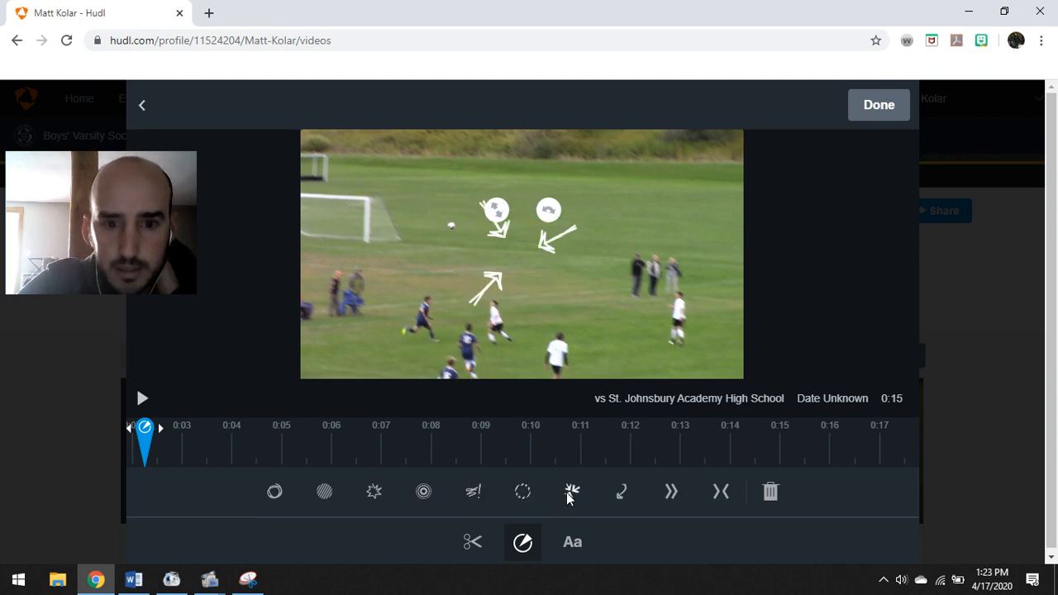
{"action": "left_click", "coordinate": [617, 496]}
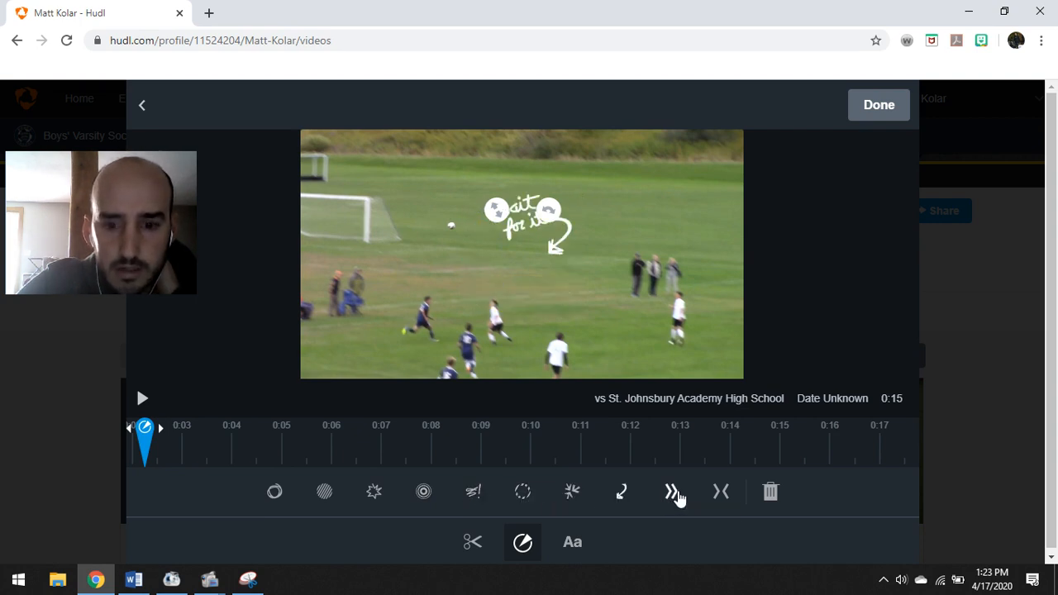
{"action": "left_click", "coordinate": [720, 491]}
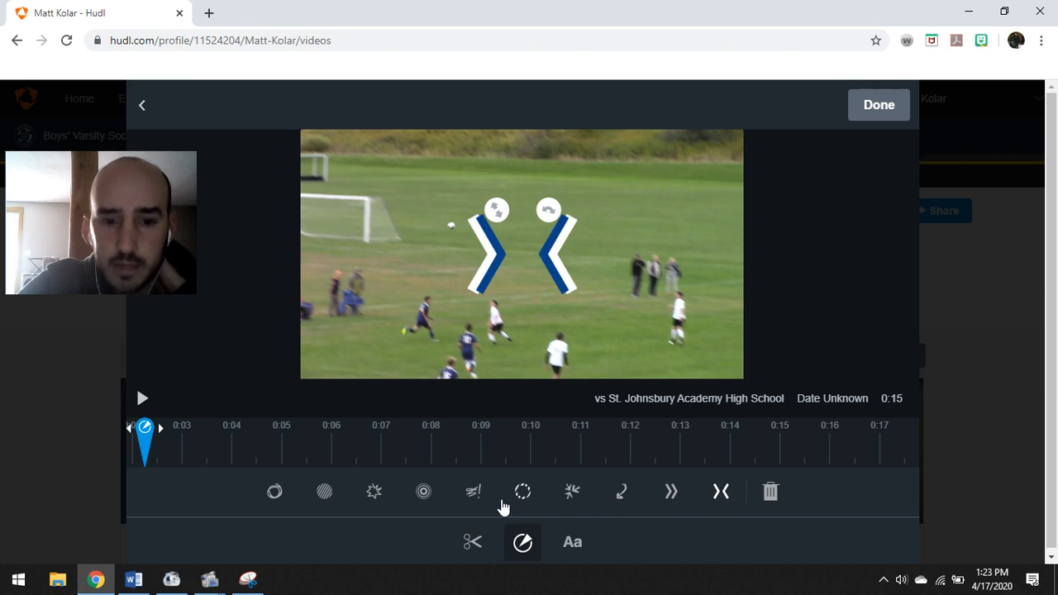
{"action": "left_click", "coordinate": [474, 494]}
{"action": "left_click", "coordinate": [422, 496]}
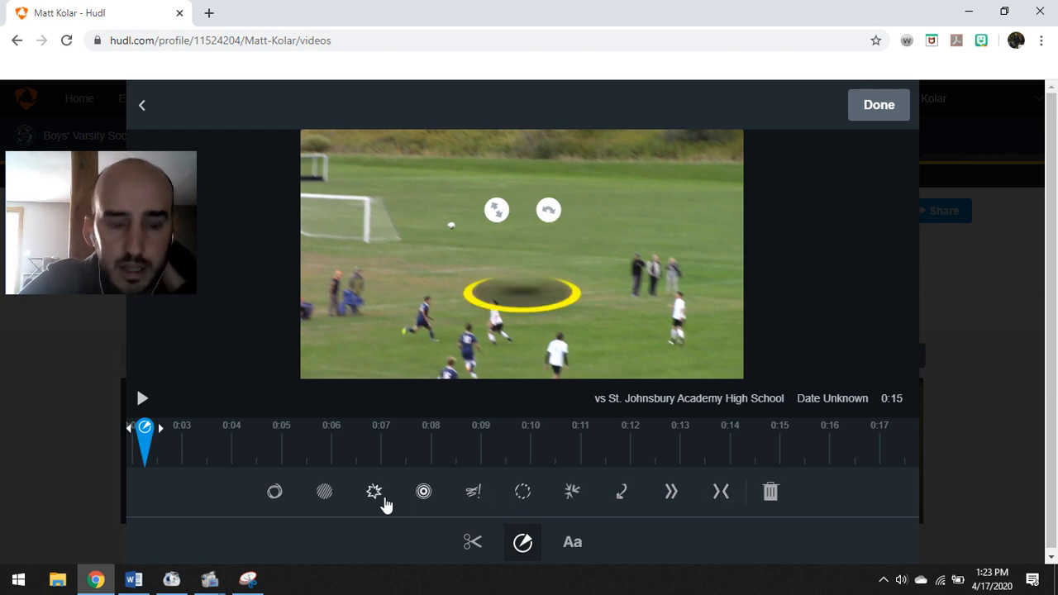
{"action": "left_click", "coordinate": [380, 501]}
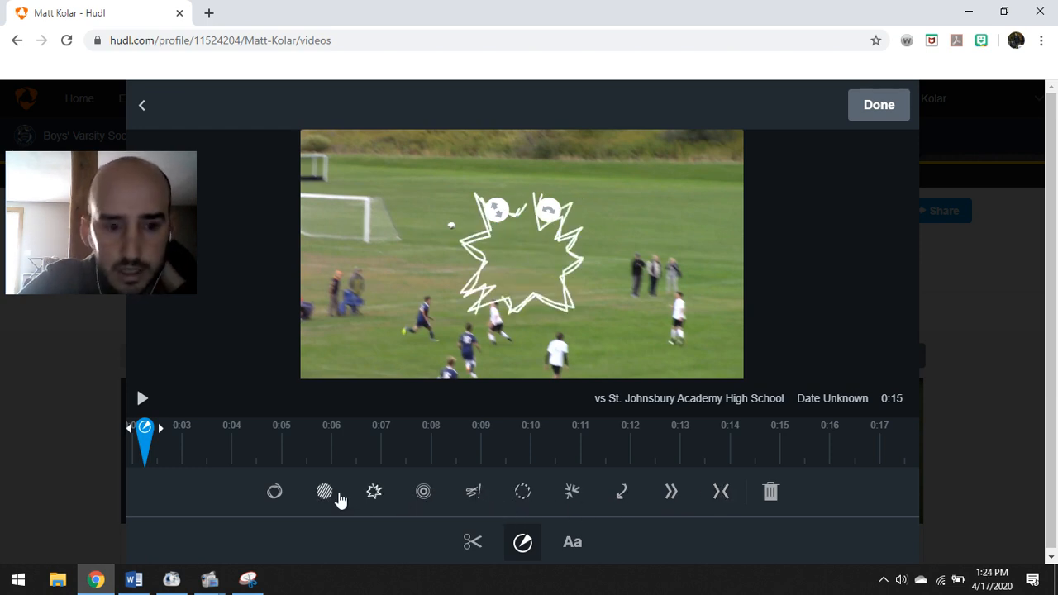
{"action": "left_click", "coordinate": [323, 494]}
{"action": "left_click", "coordinate": [274, 495]}
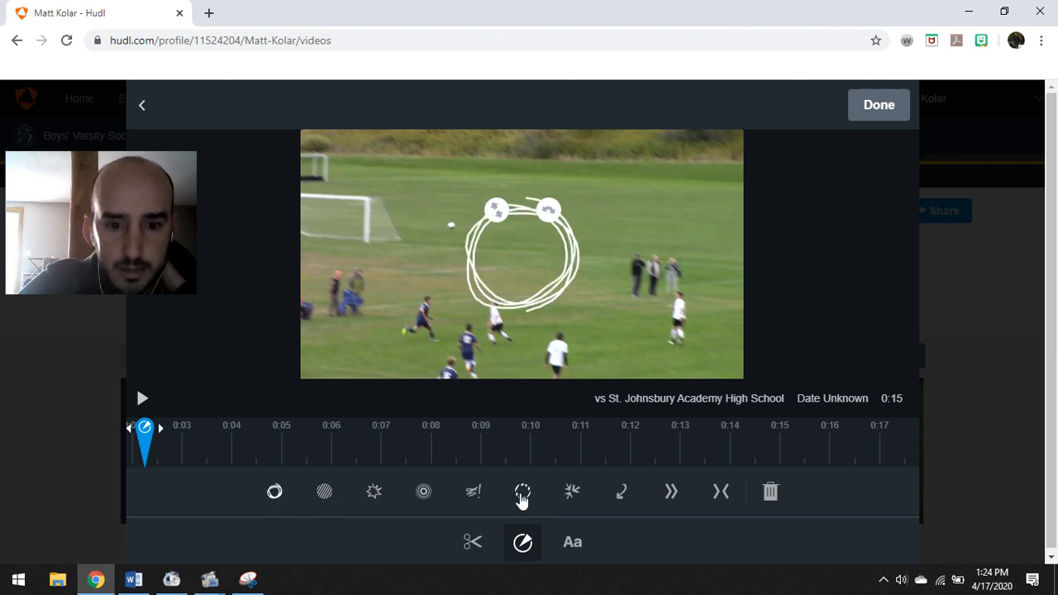
Apply the blue-and-white striped ring on the dribbling player and add a text caption
{"action": "left_click", "coordinate": [522, 496]}
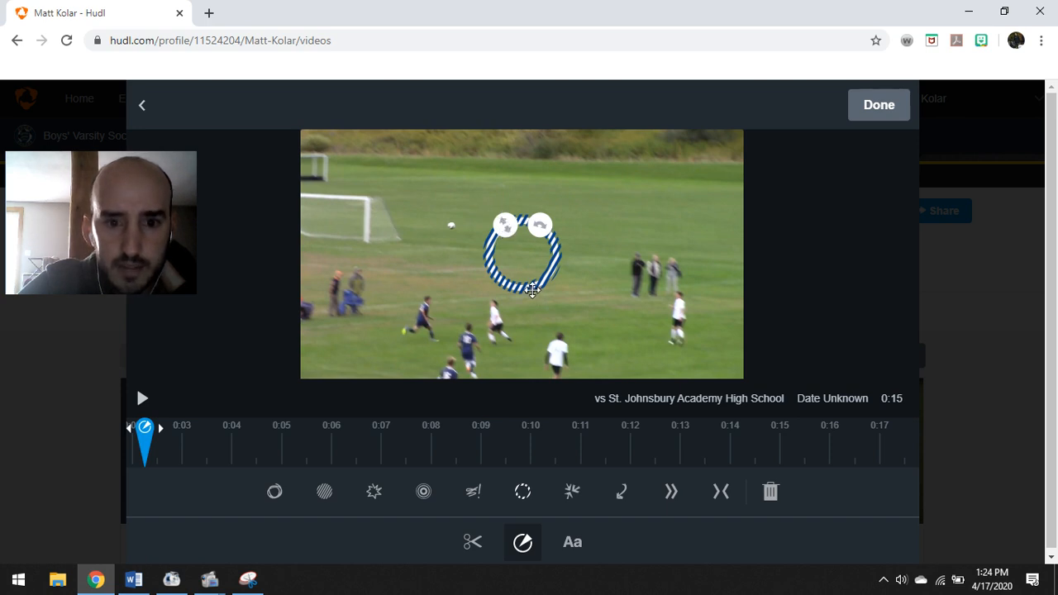
{"action": "left_click_drag", "start_coordinate": [532, 289], "coordinate": [475, 373]}
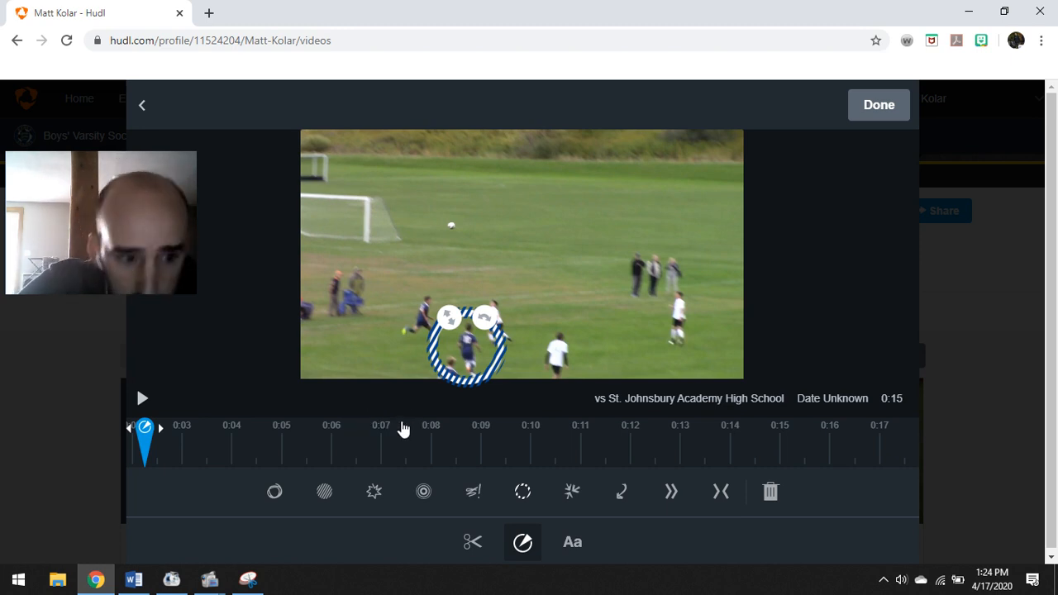
{"action": "left_click", "coordinate": [573, 544]}
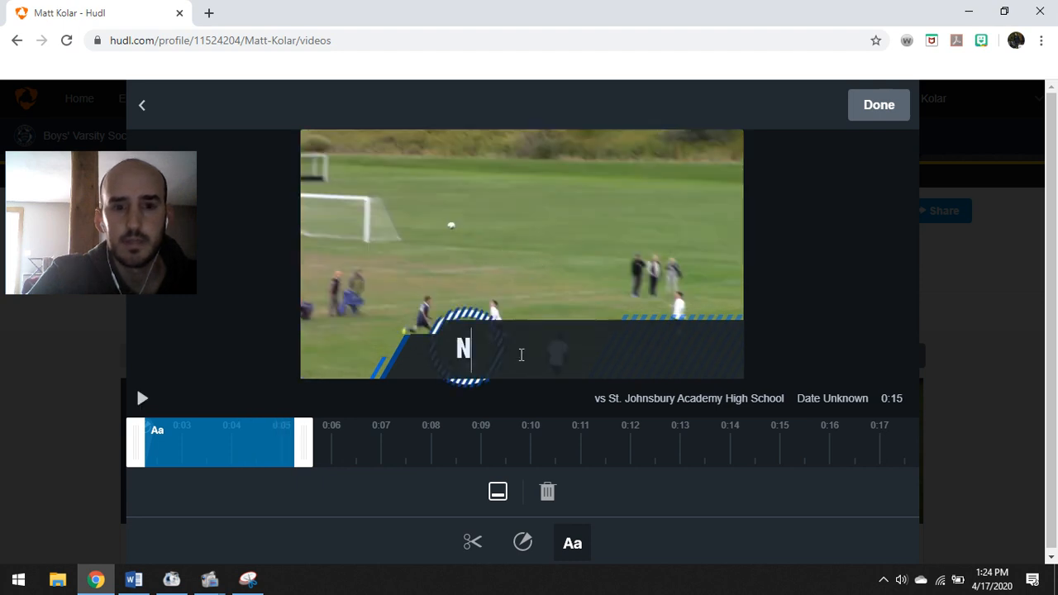
{"action": "type", "text": "ice Play vs"}
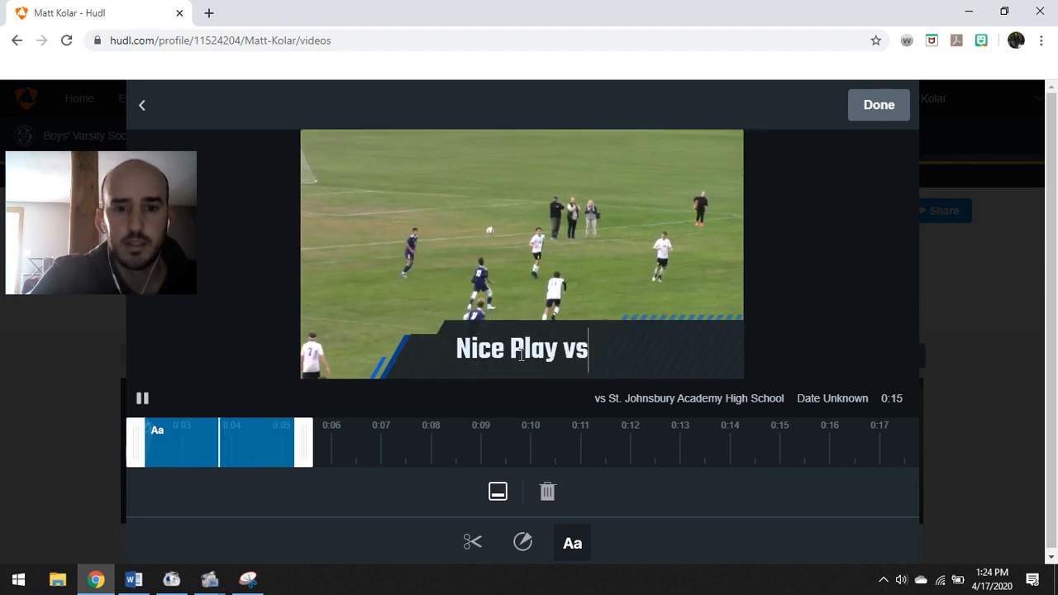
{"action": "type", "text": ". Satin"}
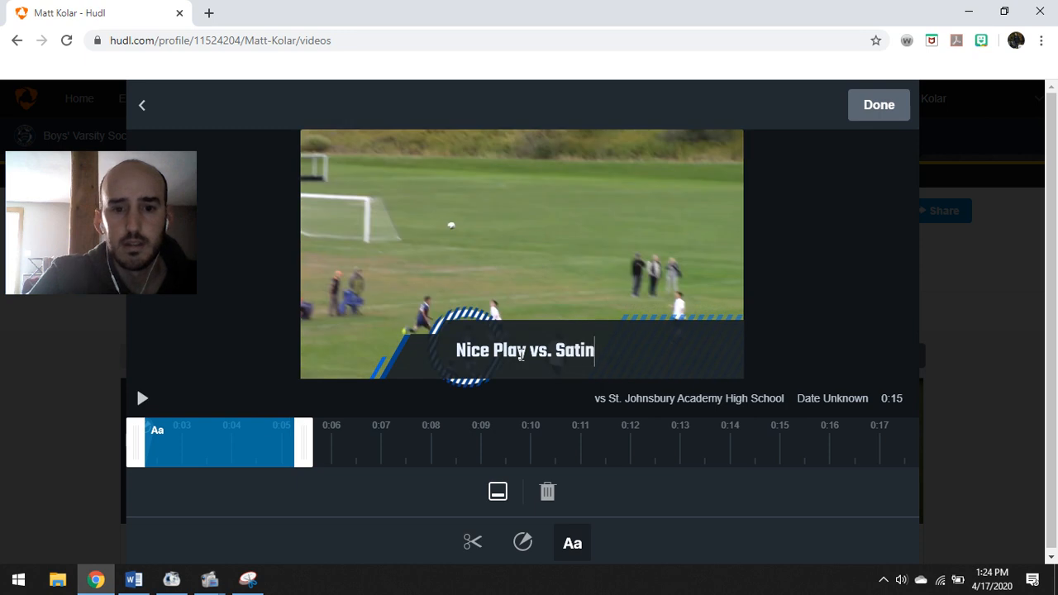
{"action": "key", "text": "BackSpace"}
{"action": "key", "text": "BackSpace"}
{"action": "key", "text": "BackSpace"}
{"action": "type", "text": "int J"}
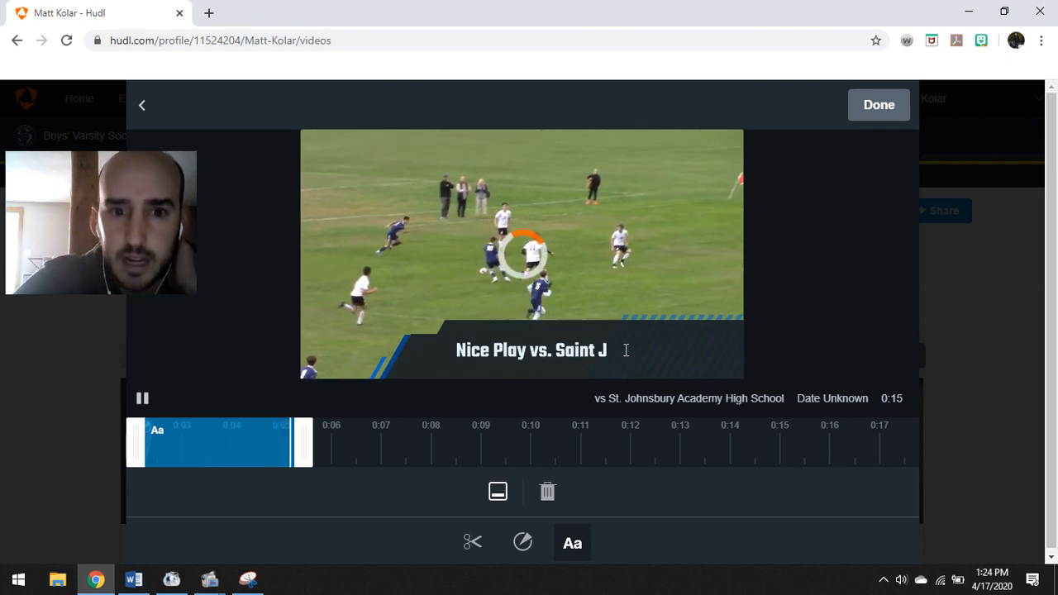
{"action": "left_click_drag", "start_coordinate": [627, 350], "coordinate": [431, 355]}
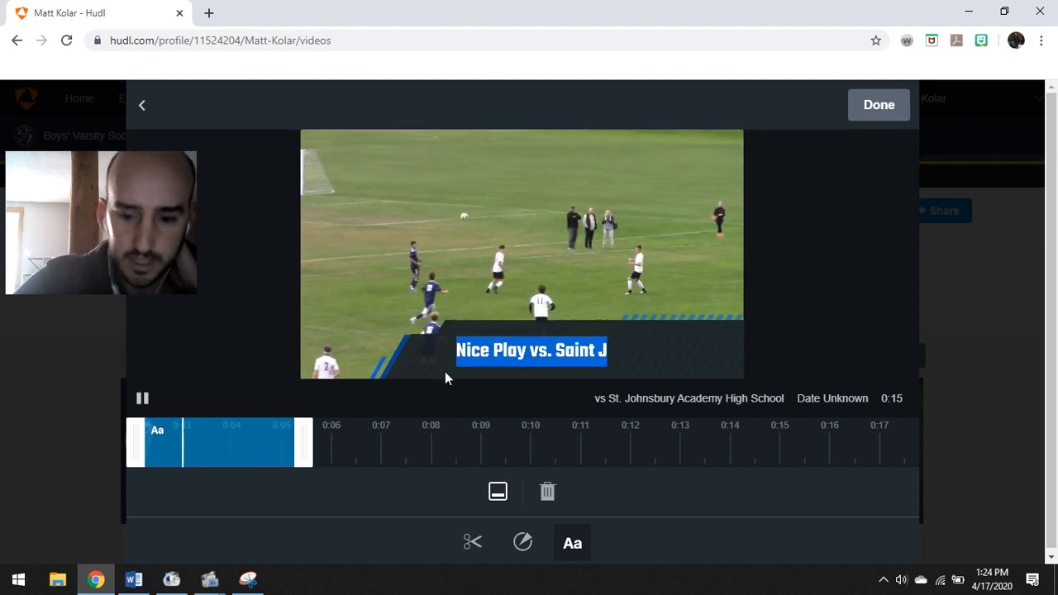
{"action": "key", "text": "BackSpace"}
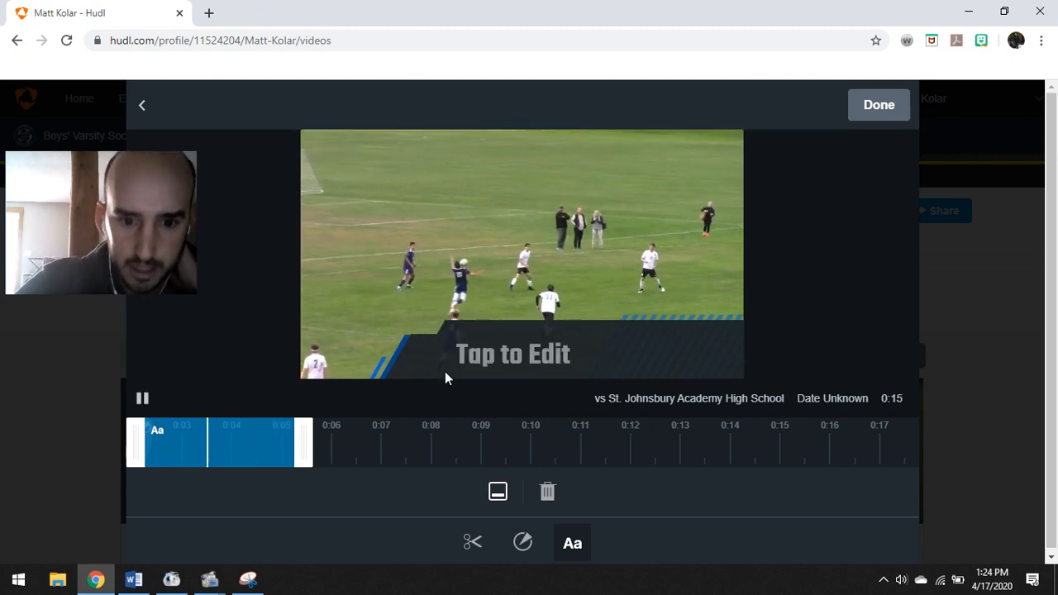
{"action": "left_click", "coordinate": [546, 491]}
{"action": "left_click", "coordinate": [487, 240]}
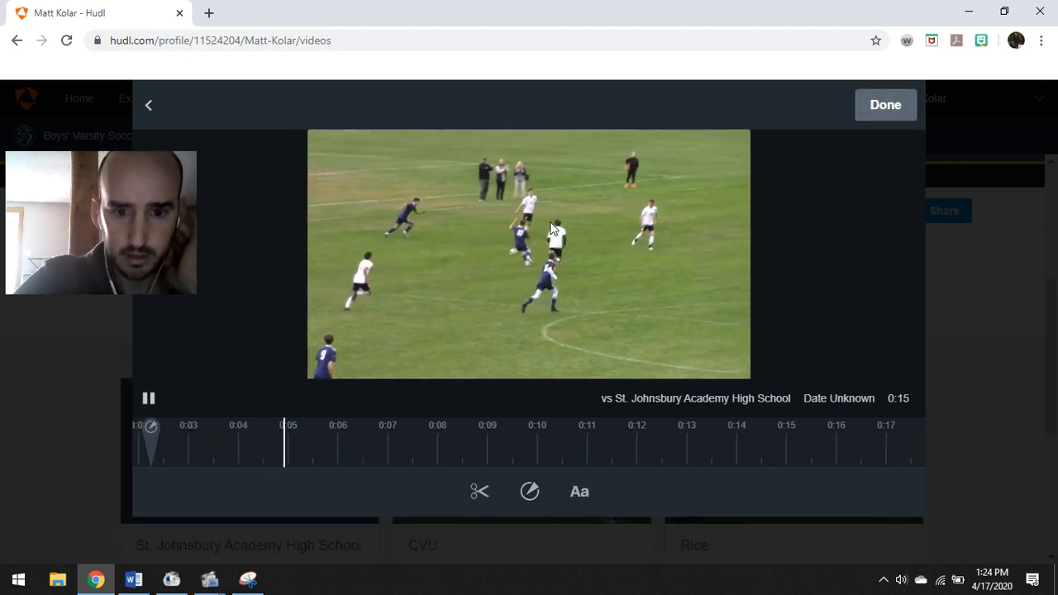
Save the spotlight edits on the 0:15 clip and preview it in the 0:35 reel
{"action": "left_click", "coordinate": [478, 494]}
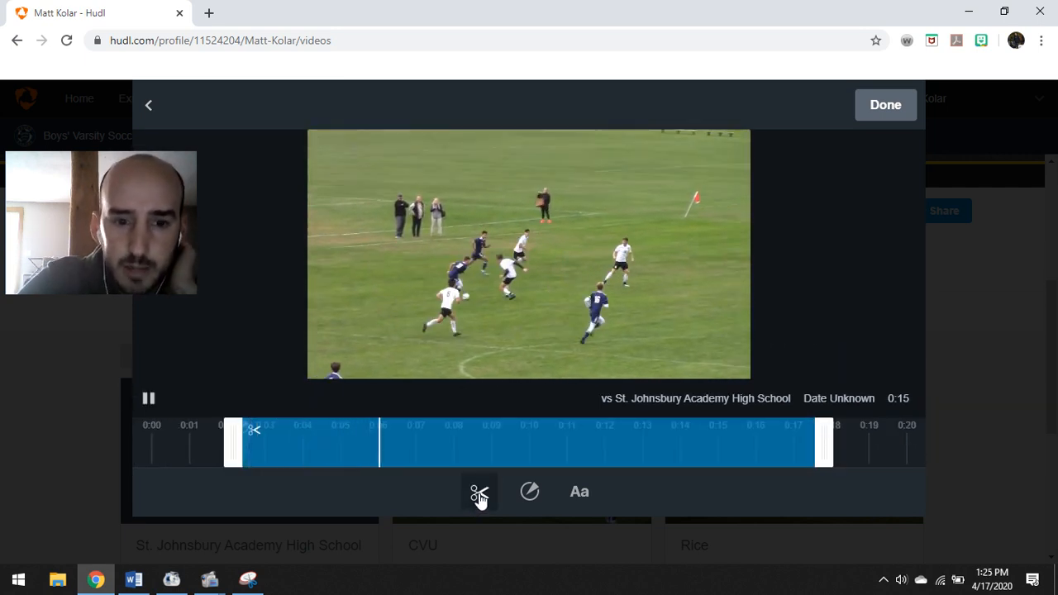
{"action": "left_click", "coordinate": [530, 491]}
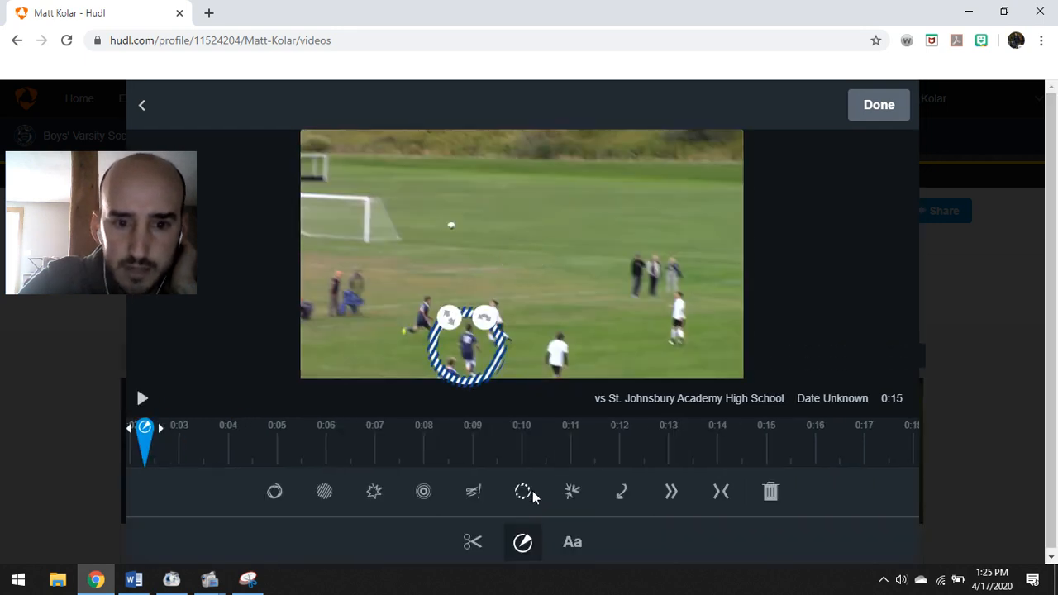
{"action": "left_click", "coordinate": [886, 109]}
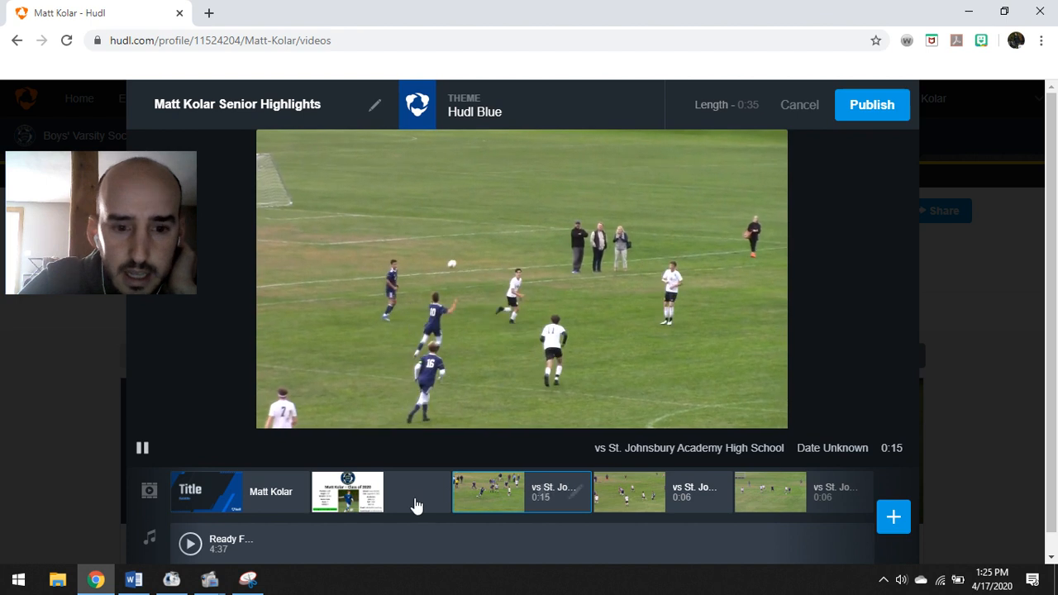
{"action": "mouse_move", "coordinate": [626, 486]}
{"action": "left_click", "coordinate": [469, 489]}
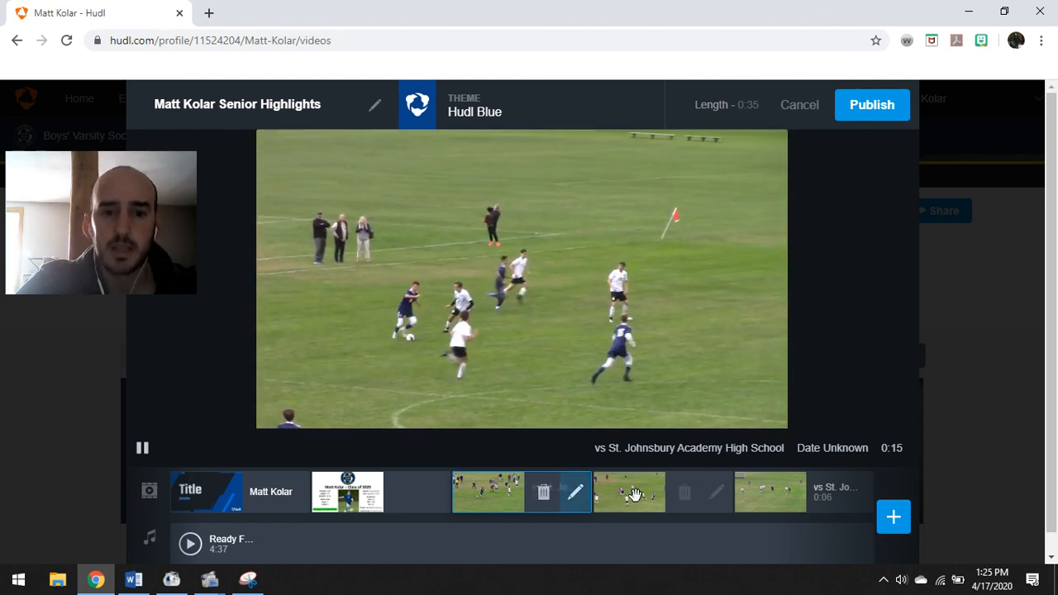
Add the 0:09 vs Mount Mansfield clip and place it right after the 0:15 clip
{"action": "left_click", "coordinate": [896, 519]}
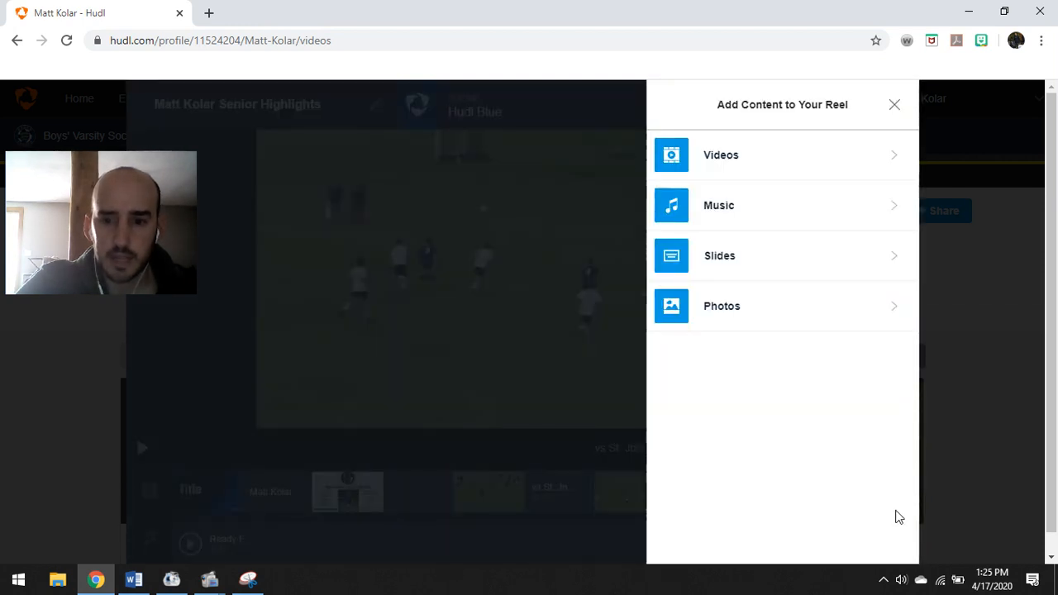
{"action": "left_click", "coordinate": [748, 151]}
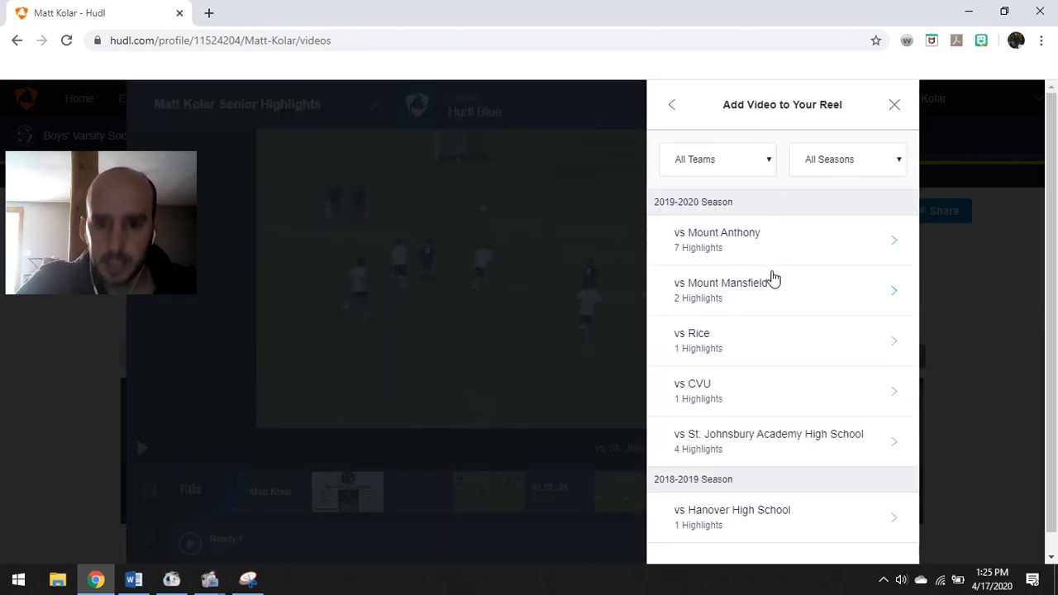
{"action": "scroll", "coordinate": [773, 278], "scroll_direction": "down", "scroll_amount": 1}
{"action": "left_click", "coordinate": [793, 275]}
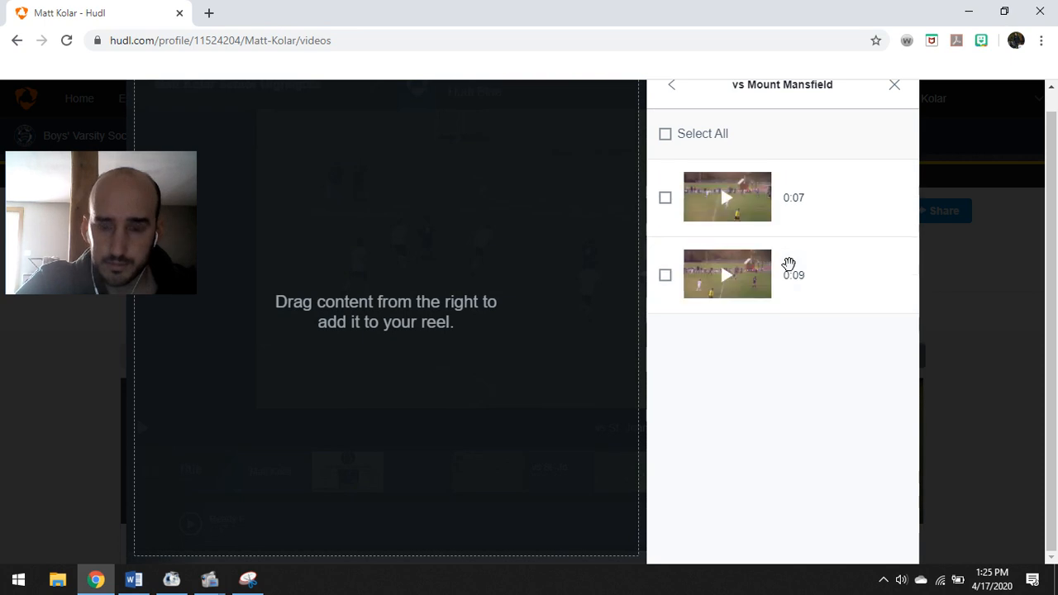
{"action": "mouse_move", "coordinate": [727, 205]}
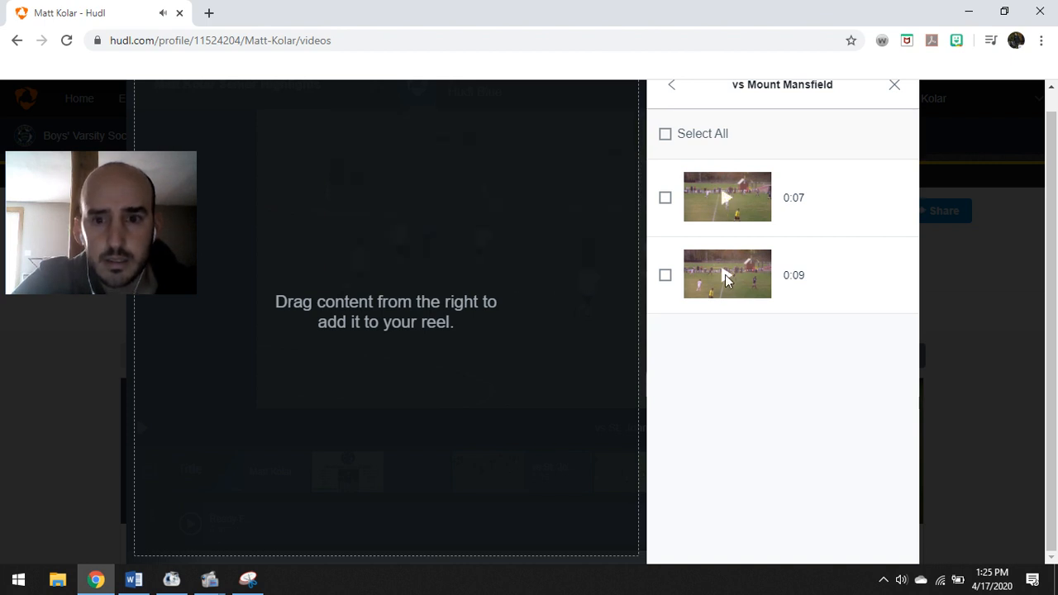
{"action": "mouse_move", "coordinate": [727, 279]}
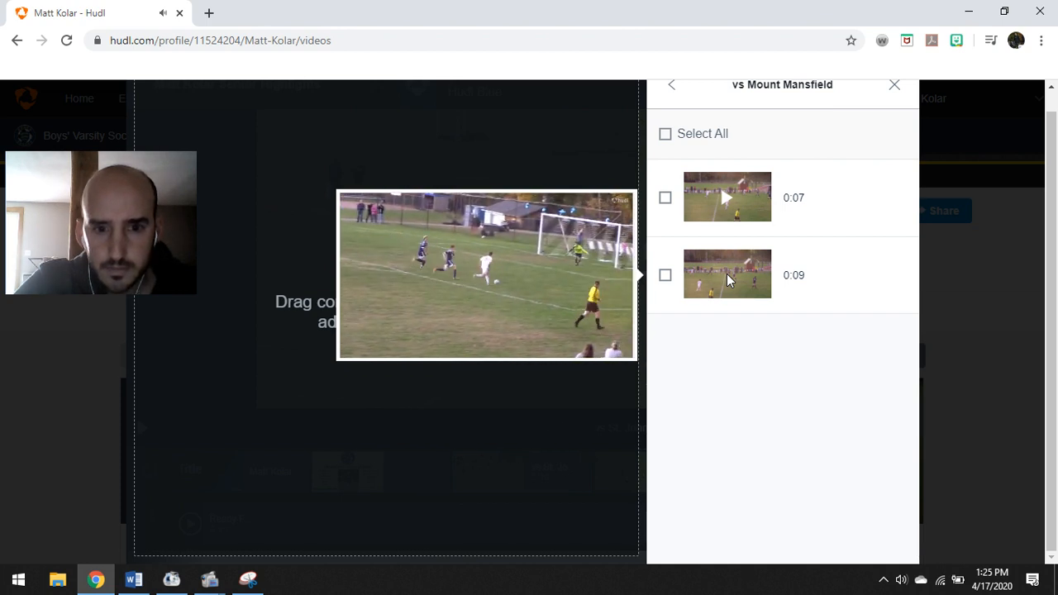
{"action": "left_click", "coordinate": [666, 278]}
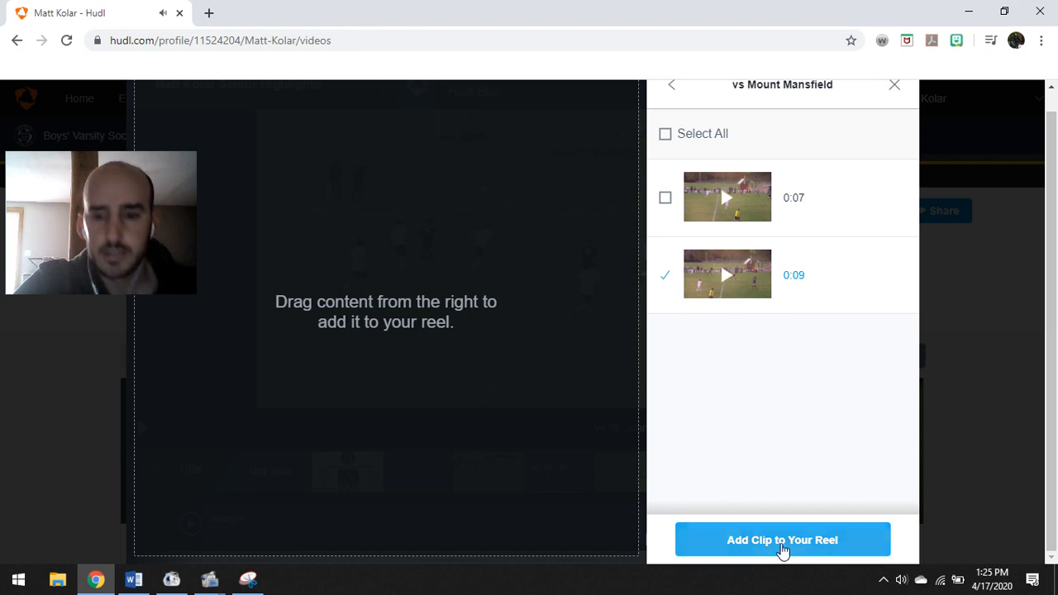
{"action": "left_click", "coordinate": [782, 542]}
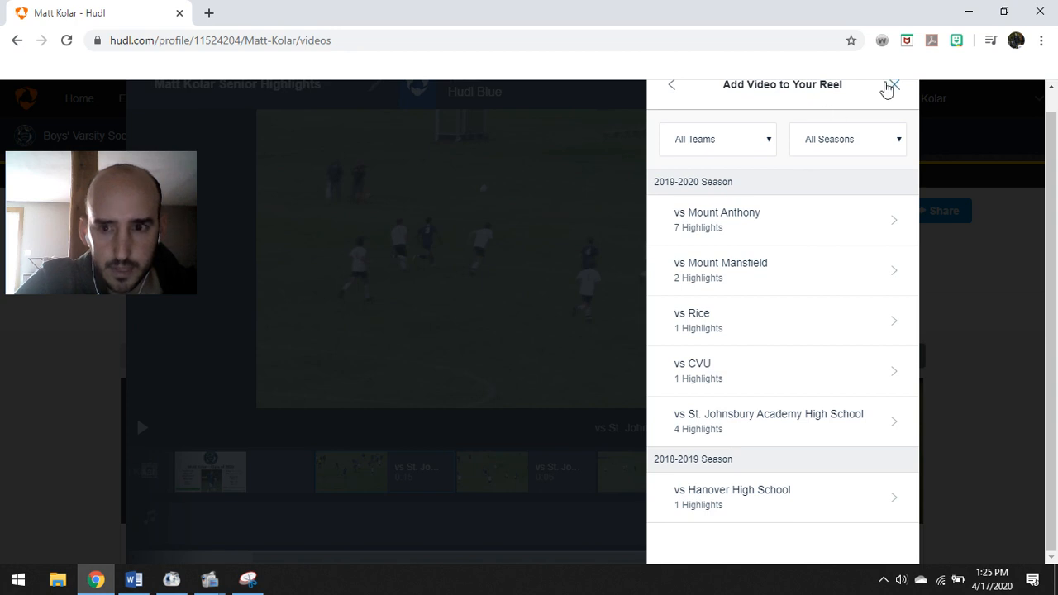
{"action": "left_click", "coordinate": [896, 87]}
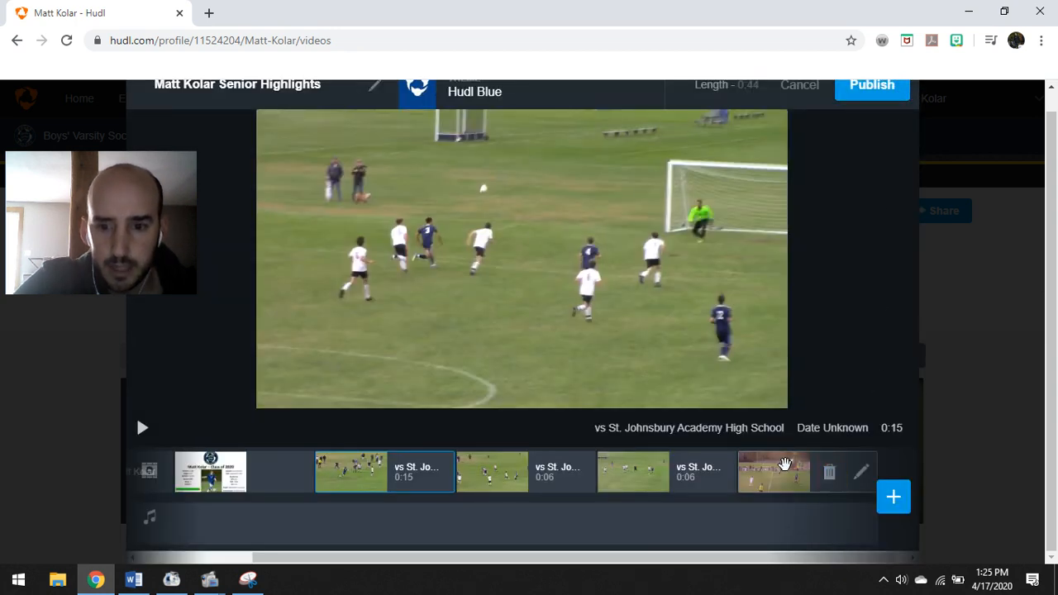
{"action": "left_click_drag", "start_coordinate": [784, 464], "coordinate": [495, 478]}
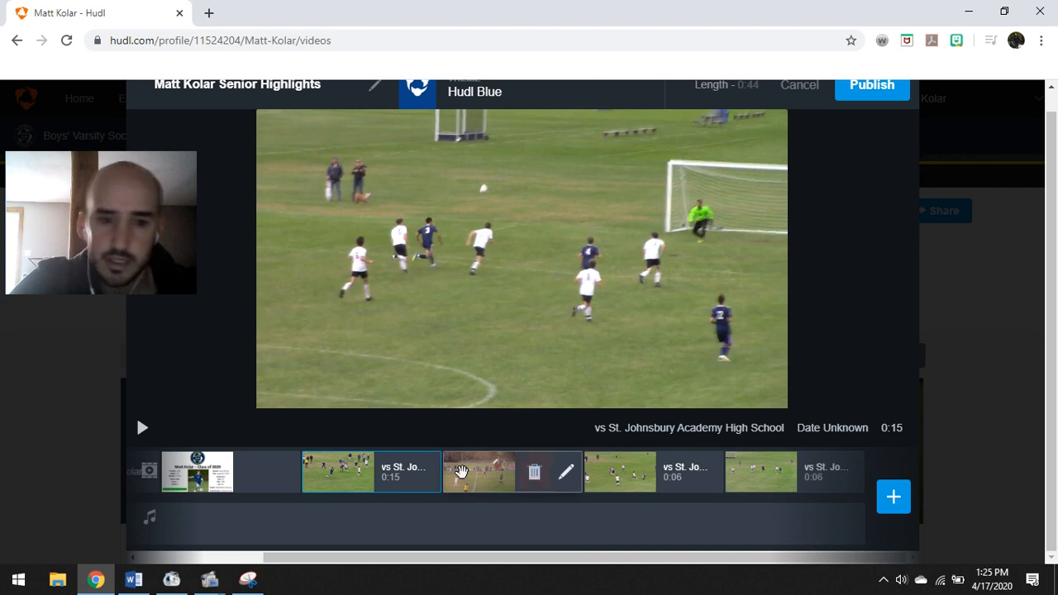
Ring the upper-left player in the Mount Mansfield clip with a striped spotlight at about 0:06
{"action": "left_click", "coordinate": [461, 471]}
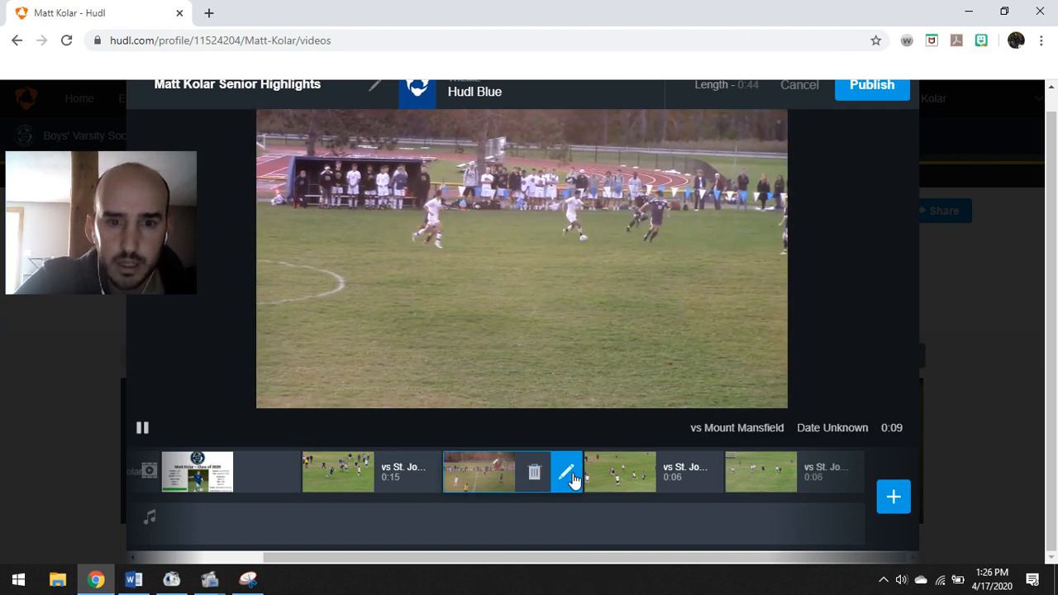
{"action": "left_click", "coordinate": [567, 475]}
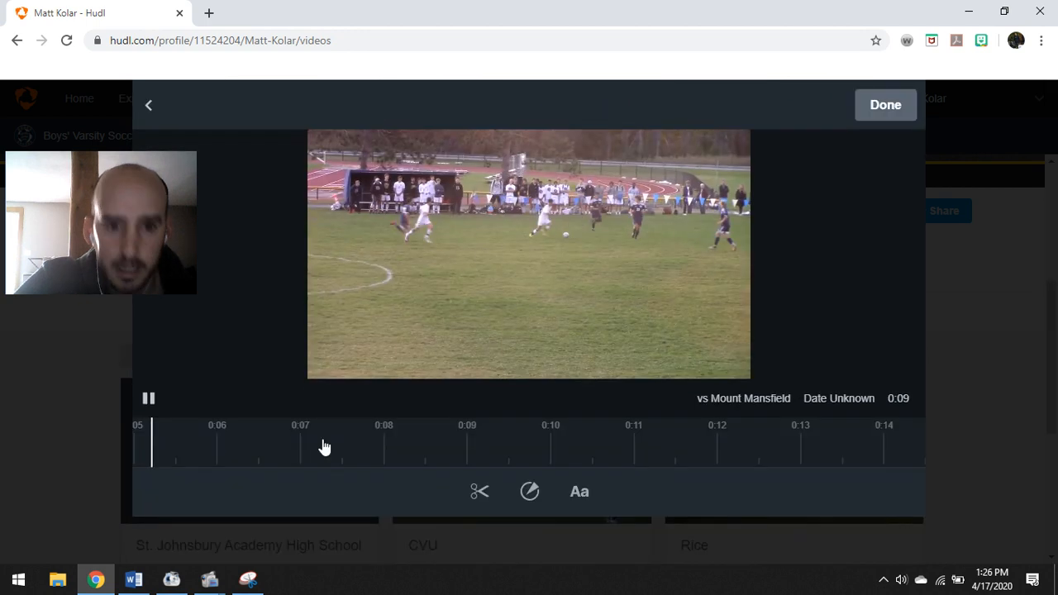
{"action": "left_click", "coordinate": [150, 400]}
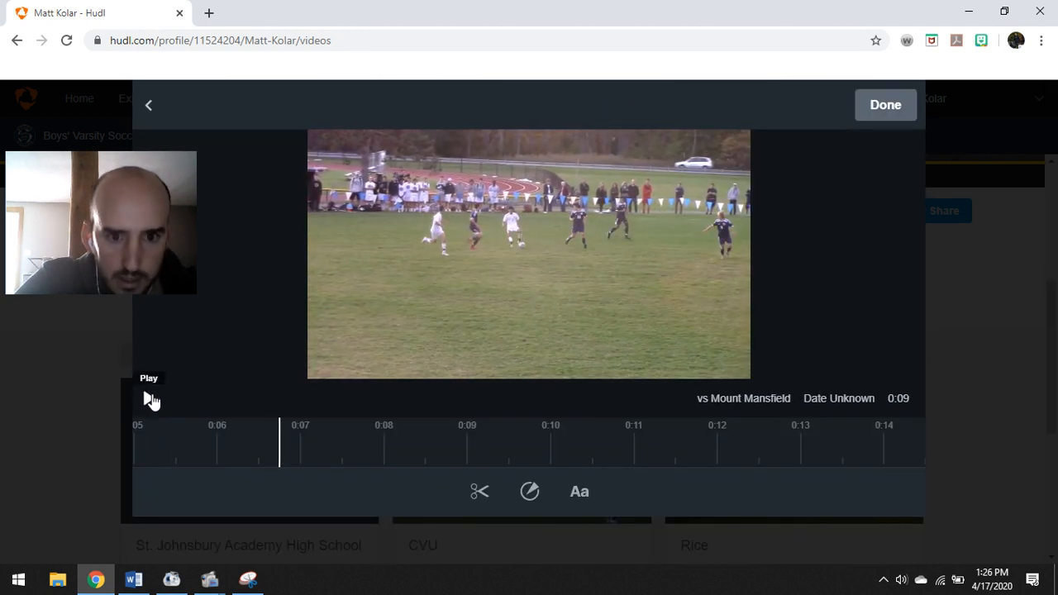
{"action": "left_click", "coordinate": [530, 492]}
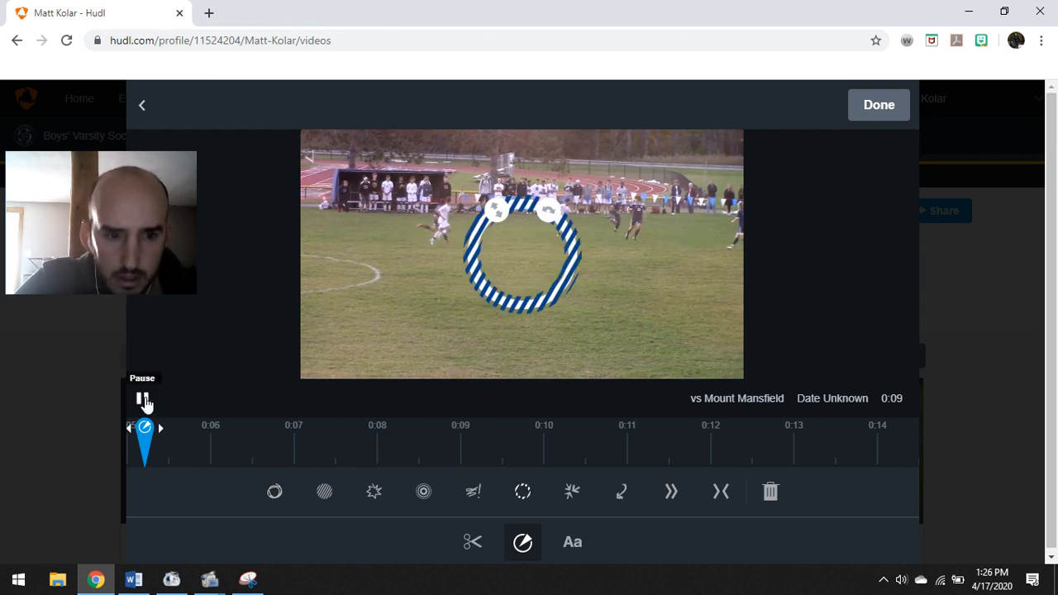
{"action": "left_click", "coordinate": [144, 401]}
{"action": "left_click_drag", "start_coordinate": [431, 285], "coordinate": [400, 263]}
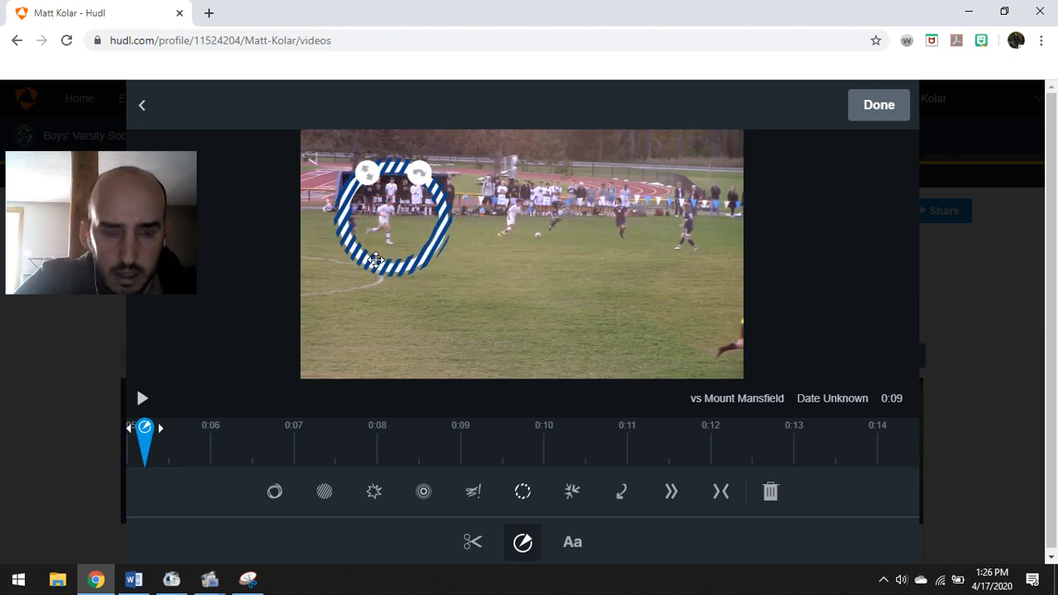
{"action": "left_click_drag", "start_coordinate": [147, 426], "coordinate": [225, 441]}
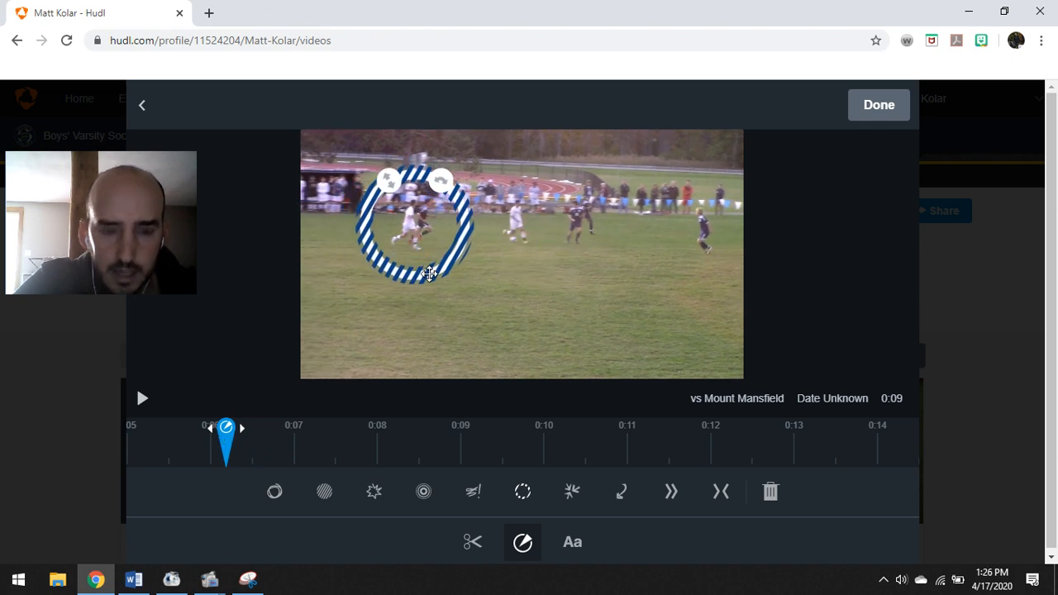
{"action": "left_click", "coordinate": [876, 111]}
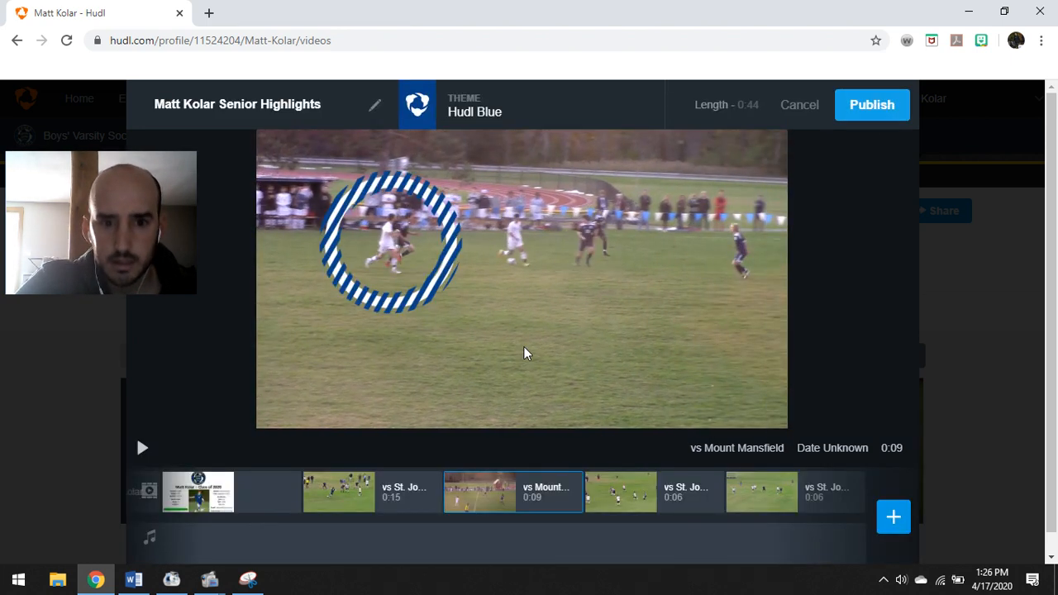
Preview the reel, then spotlight a left-side player in the first 0:06 St. Johnsbury clip
{"action": "left_click", "coordinate": [459, 412]}
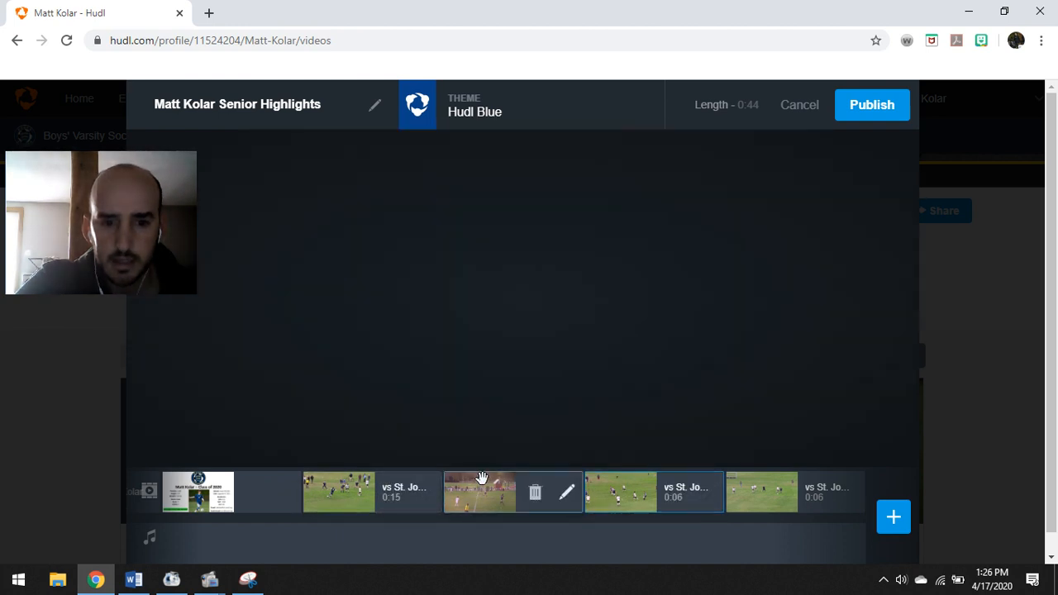
{"action": "left_click", "coordinate": [481, 481]}
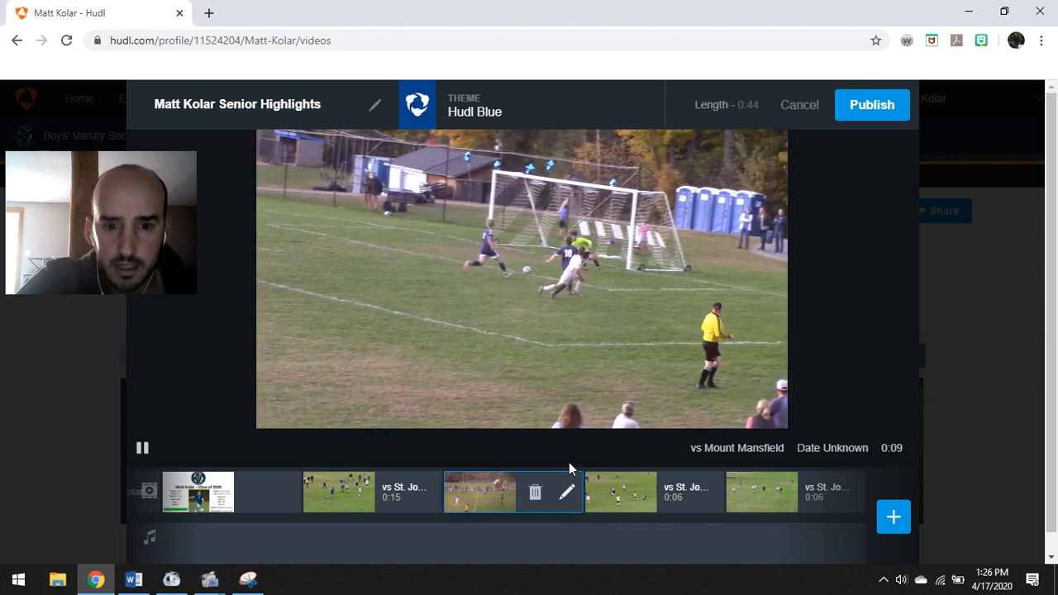
{"action": "left_click", "coordinate": [619, 484]}
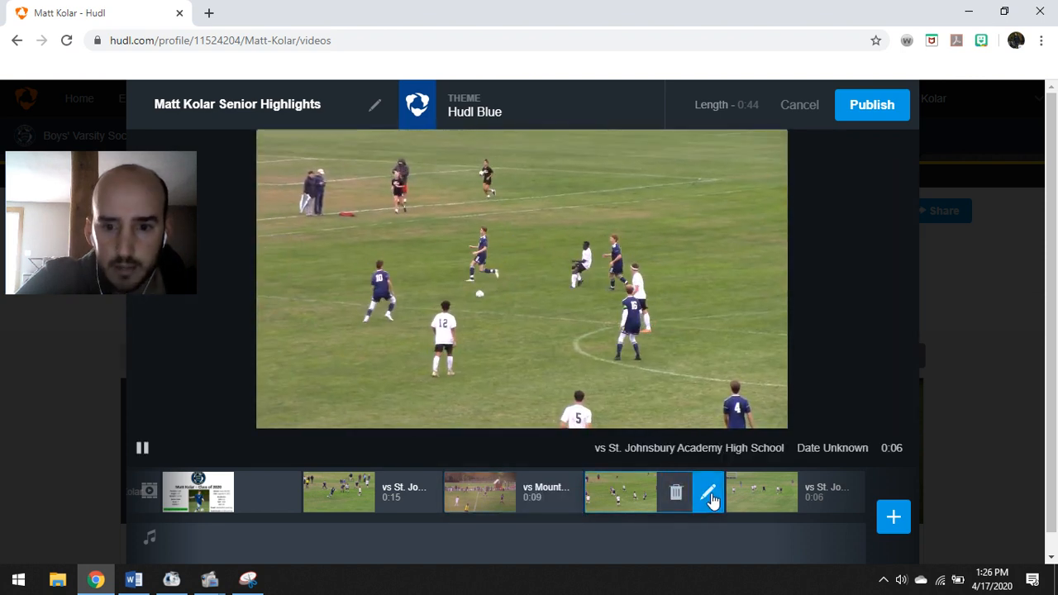
{"action": "left_click", "coordinate": [709, 493]}
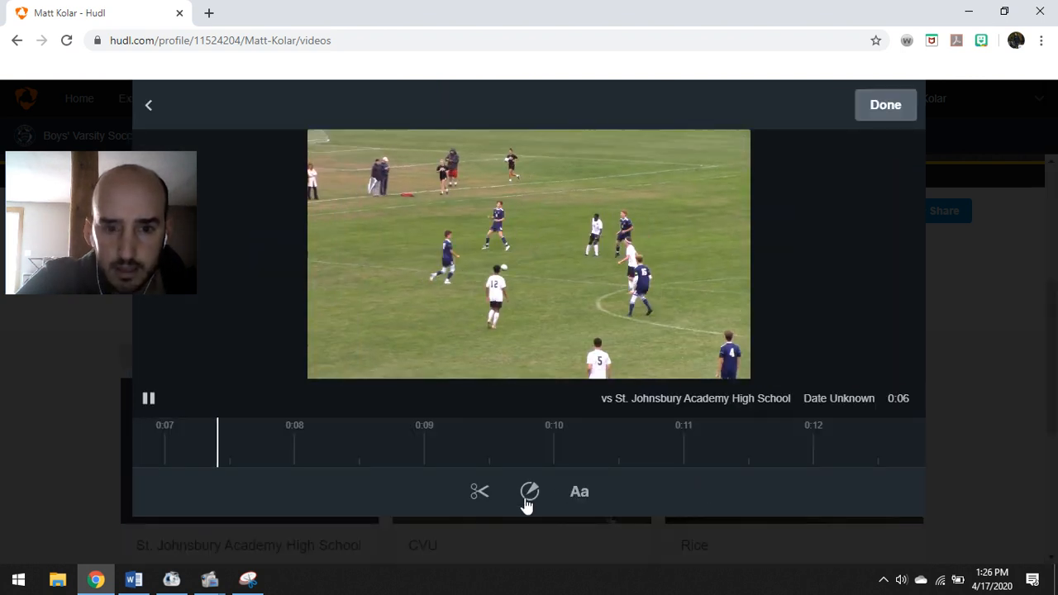
{"action": "left_click", "coordinate": [529, 494]}
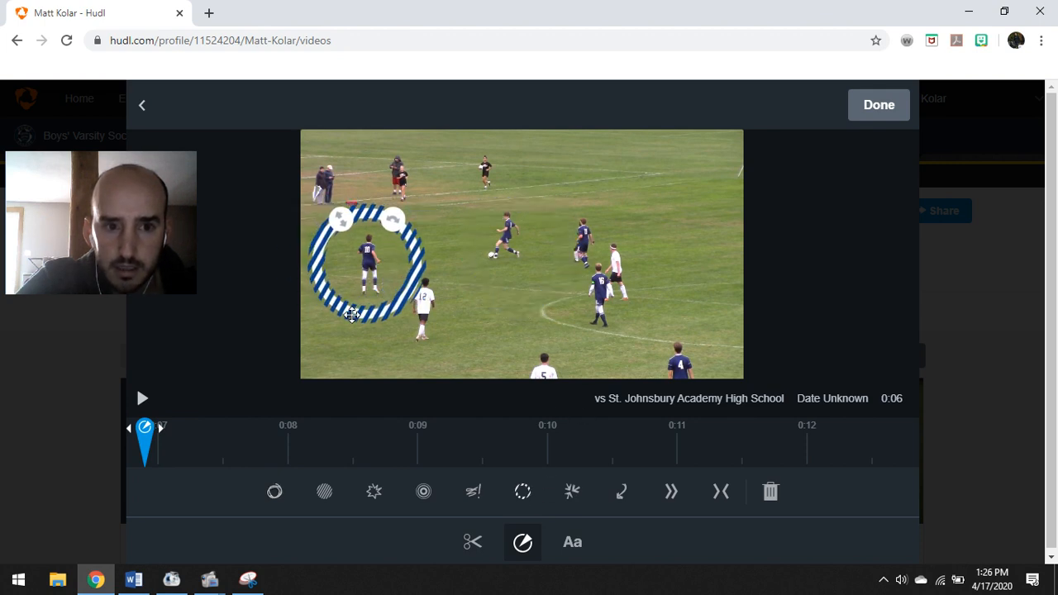
{"action": "left_click", "coordinate": [881, 107]}
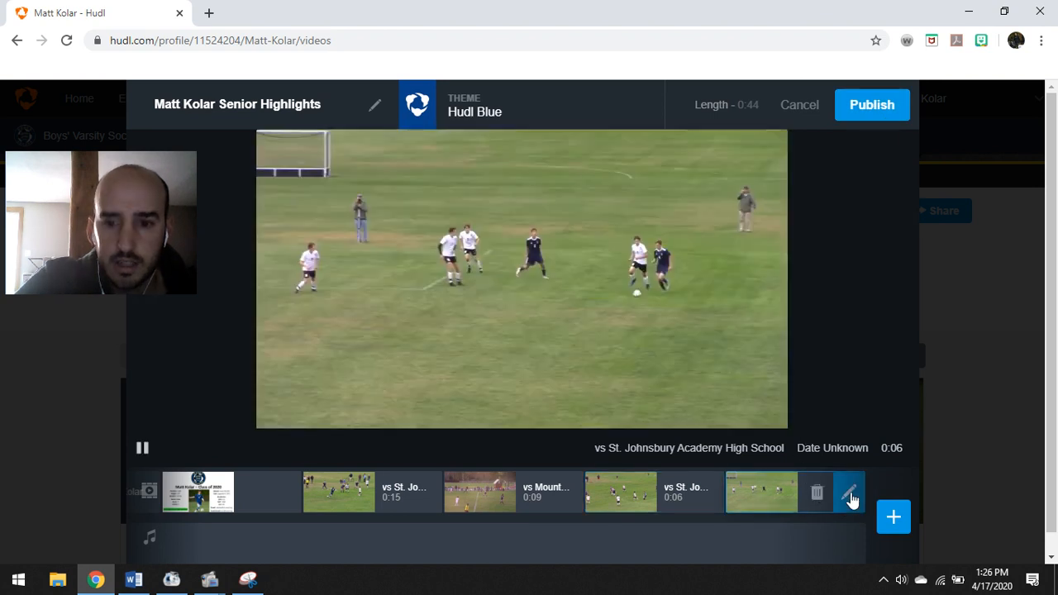
Place a small striped spotlight on the attackers at the goal mouth in the last St. Johnsbury clip
{"action": "left_click", "coordinate": [849, 493]}
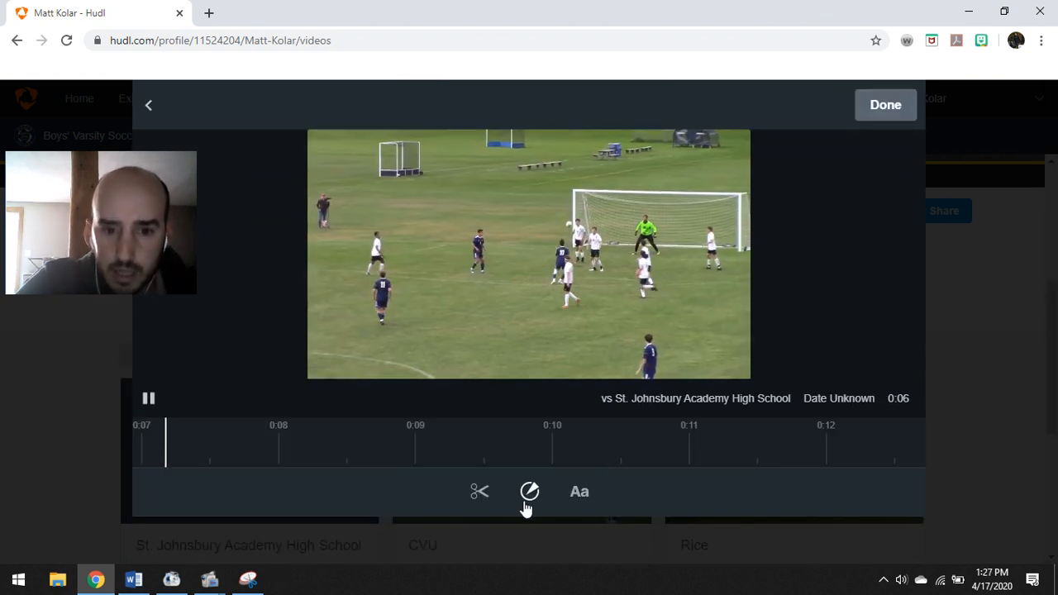
{"action": "left_click", "coordinate": [154, 429]}
{"action": "left_click", "coordinate": [148, 399]}
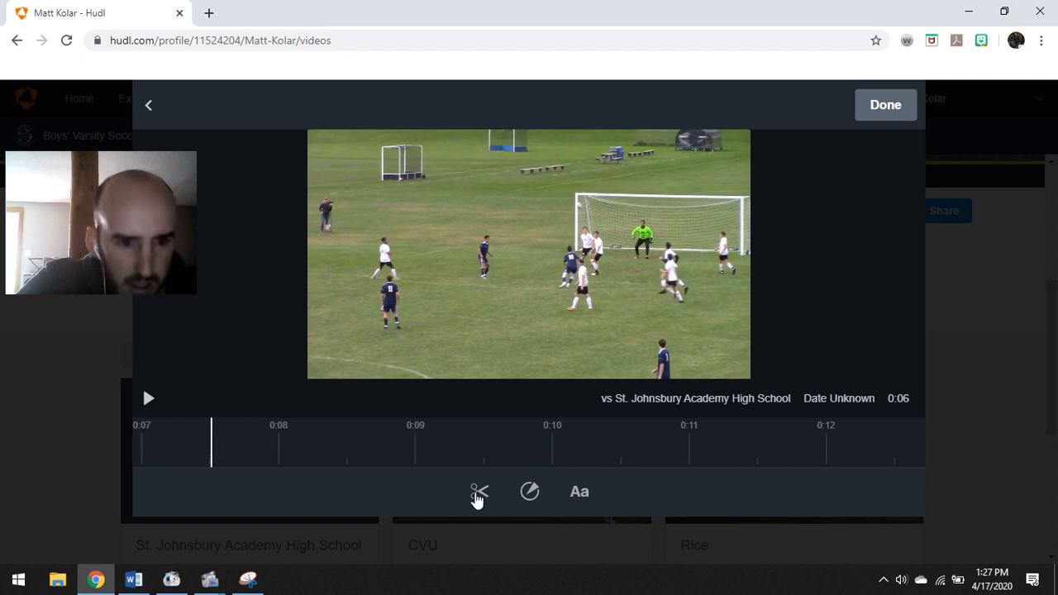
{"action": "left_click", "coordinate": [531, 492]}
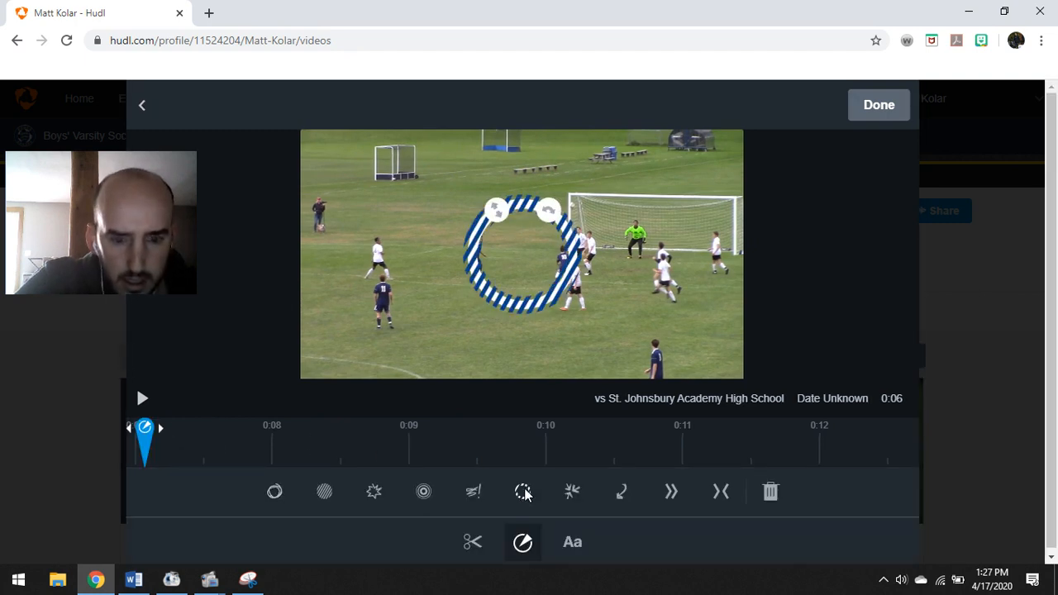
{"action": "left_click_drag", "start_coordinate": [546, 296], "coordinate": [587, 315]}
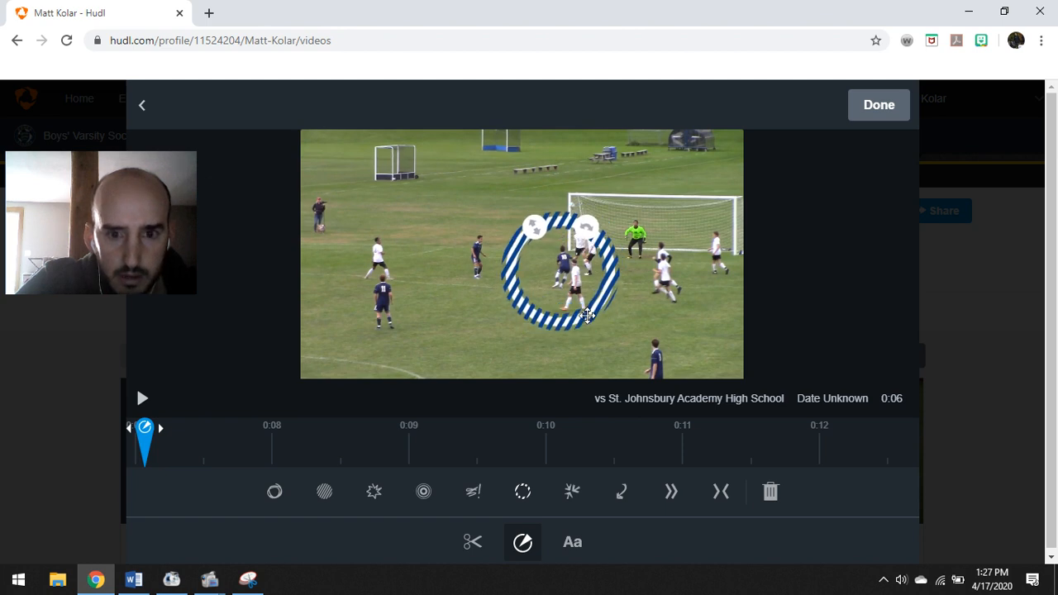
{"action": "left_click_drag", "start_coordinate": [545, 239], "coordinate": [543, 256]}
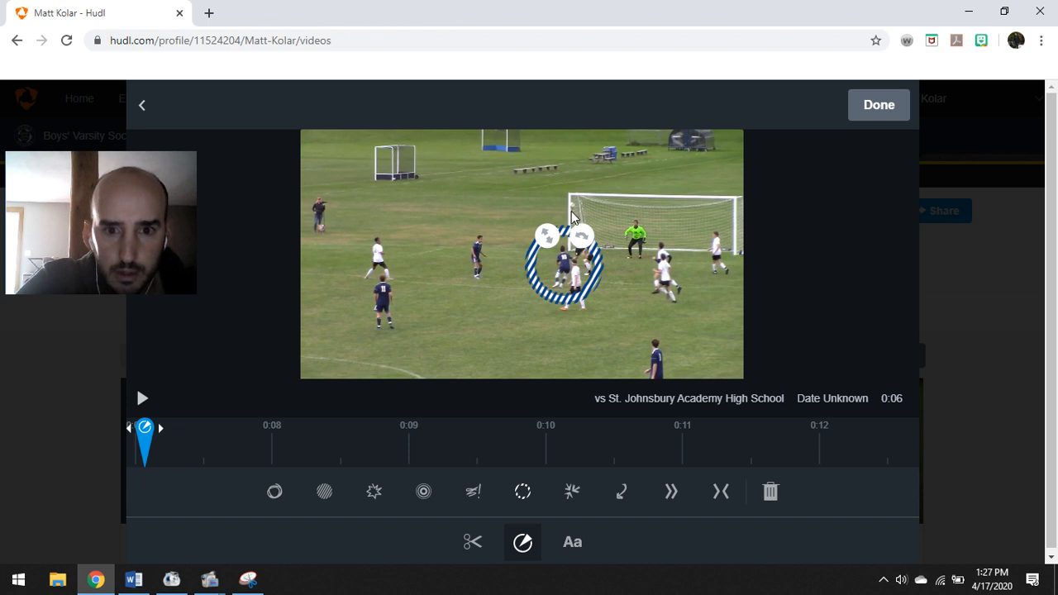
{"action": "left_click", "coordinate": [878, 105]}
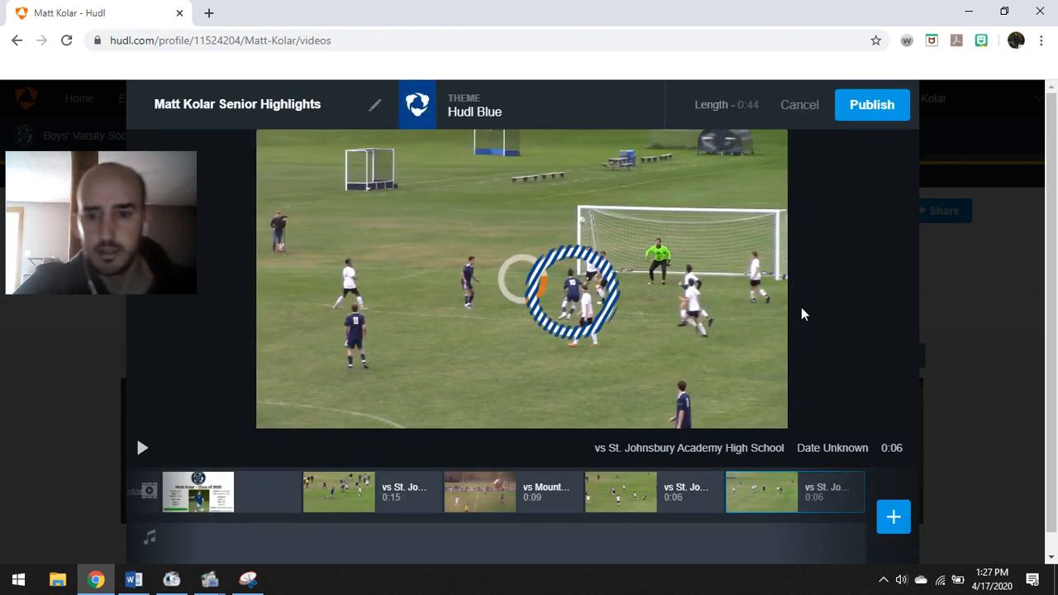
Add the 0:08 vs Rice clip and three vs Mount Anthony clips to the reel
{"action": "left_click", "coordinate": [894, 524]}
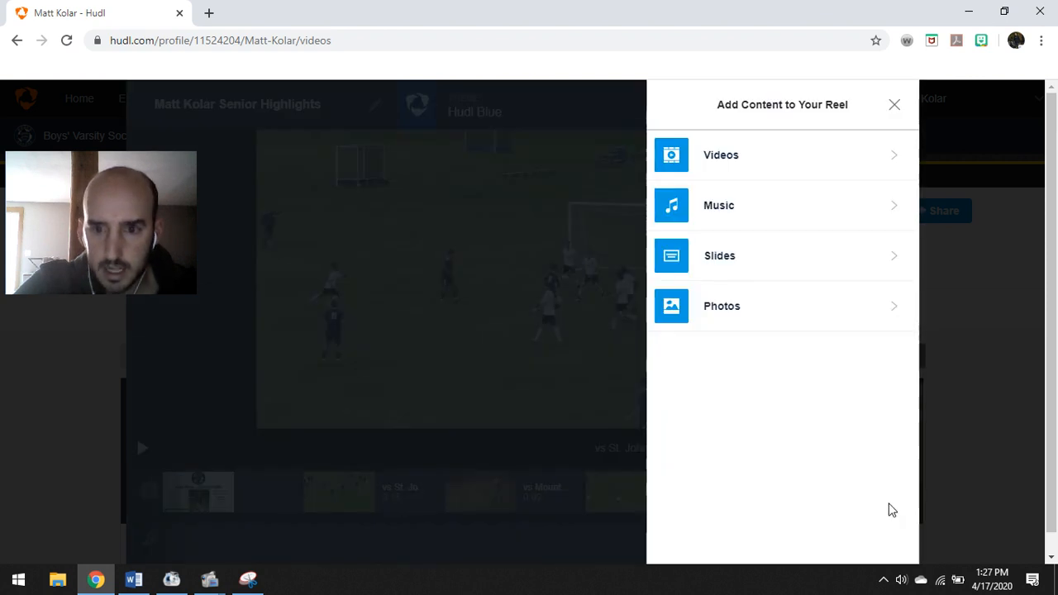
{"action": "left_click", "coordinate": [756, 157]}
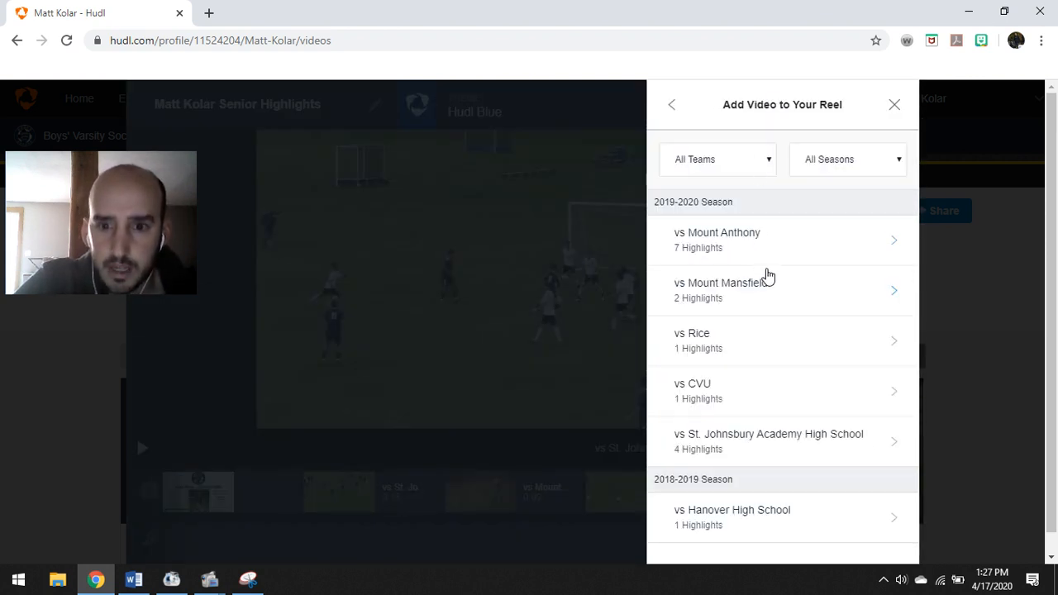
{"action": "scroll", "coordinate": [767, 276], "scroll_direction": "down", "scroll_amount": 1}
{"action": "left_click", "coordinate": [771, 327]}
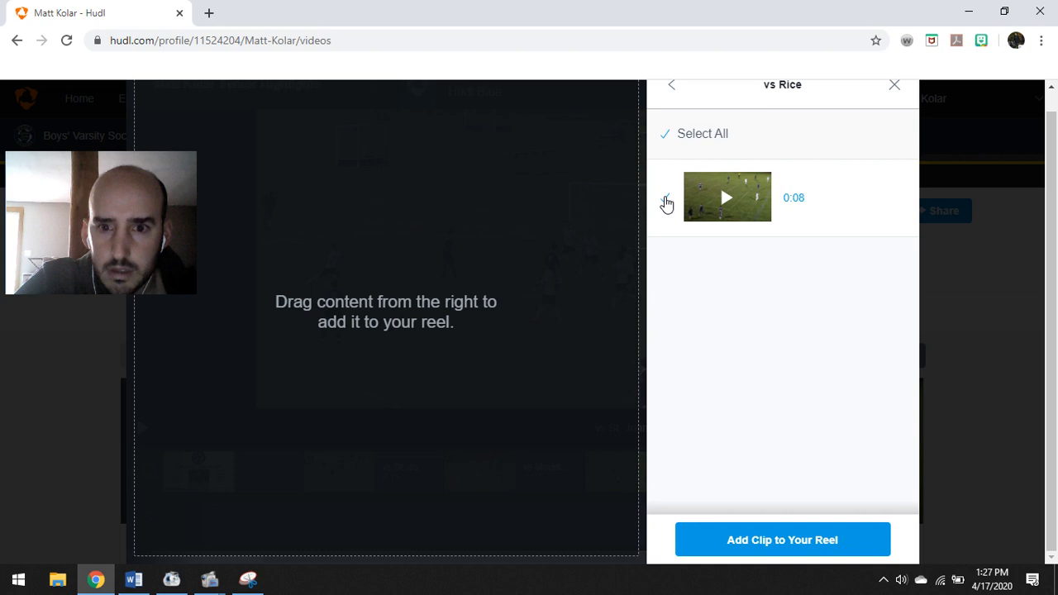
{"action": "left_click", "coordinate": [789, 547]}
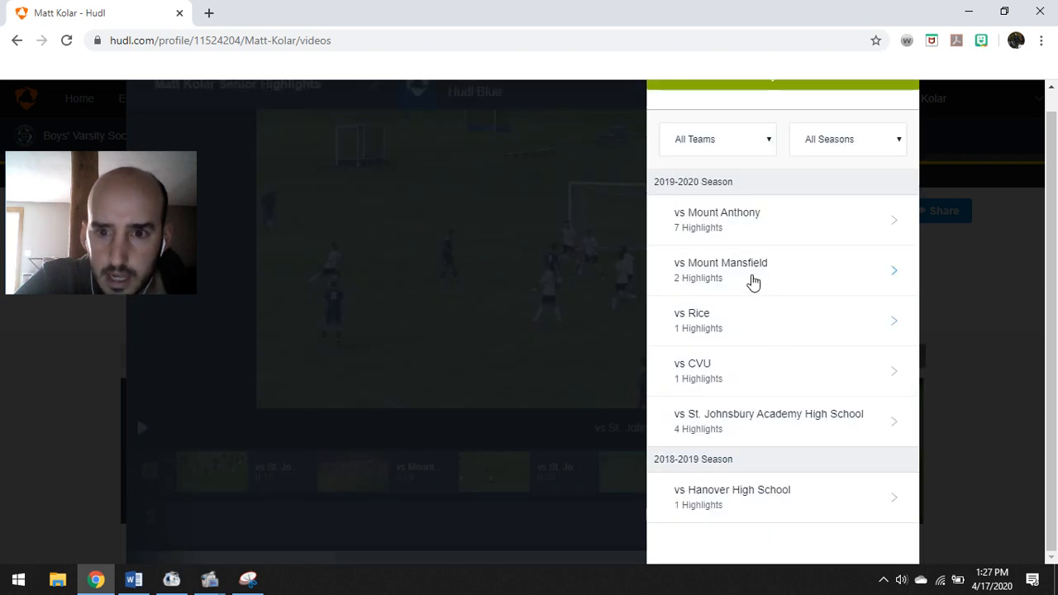
{"action": "left_click", "coordinate": [738, 242]}
{"action": "scroll", "coordinate": [726, 290], "scroll_direction": "down", "scroll_amount": 2}
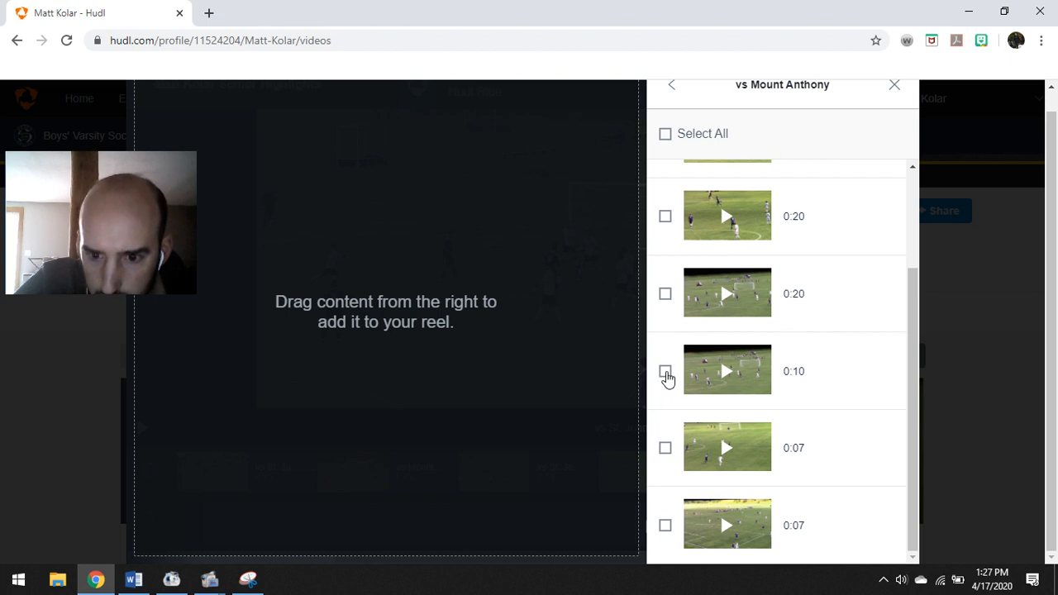
{"action": "left_click", "coordinate": [666, 294]}
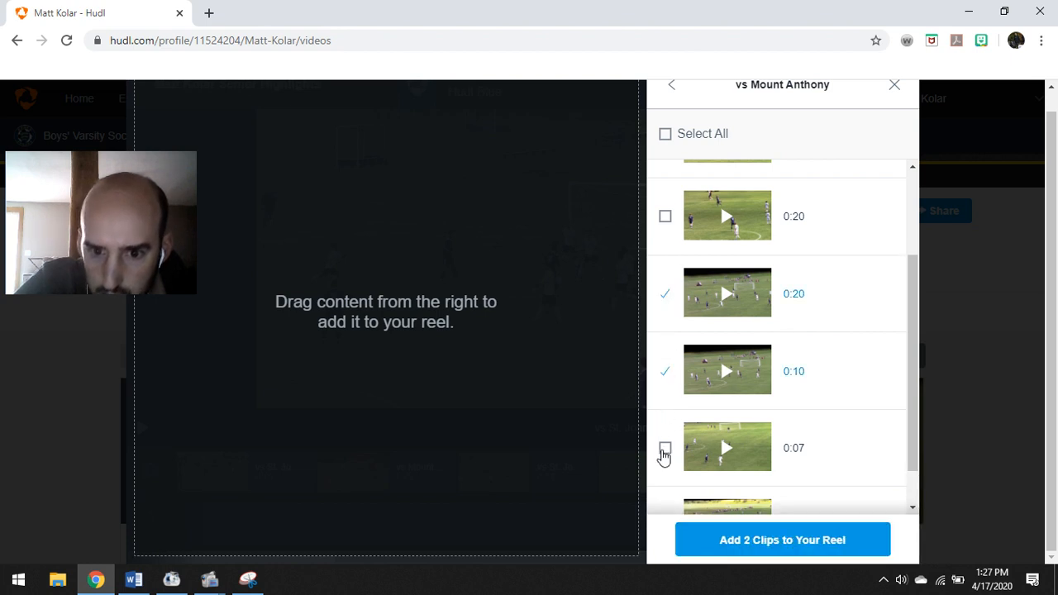
{"action": "left_click", "coordinate": [744, 540]}
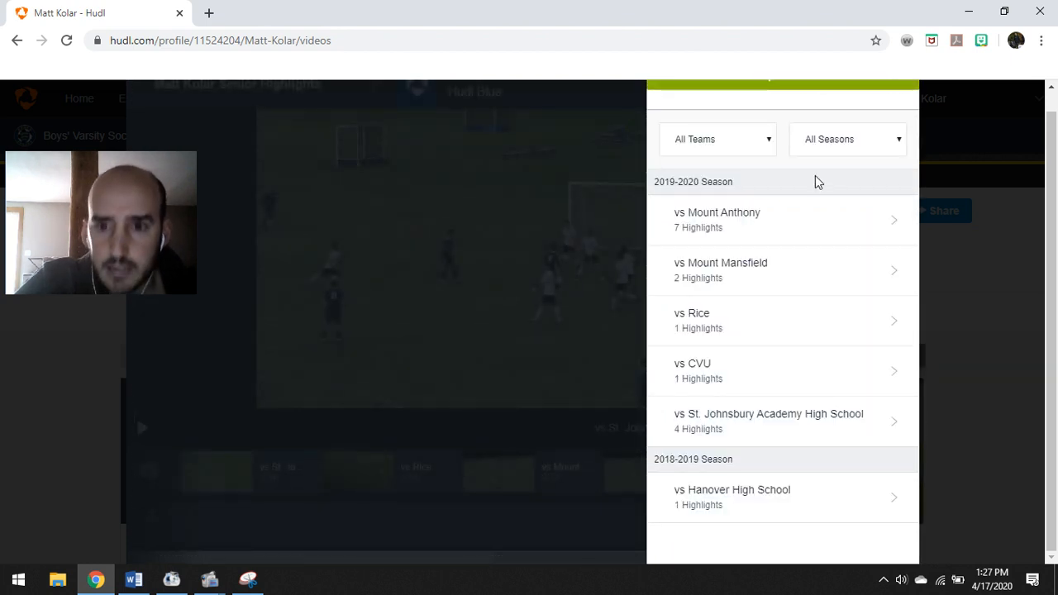
Add the 0:09 vs CVU clip and return to the reel editor
{"action": "left_click", "coordinate": [746, 372]}
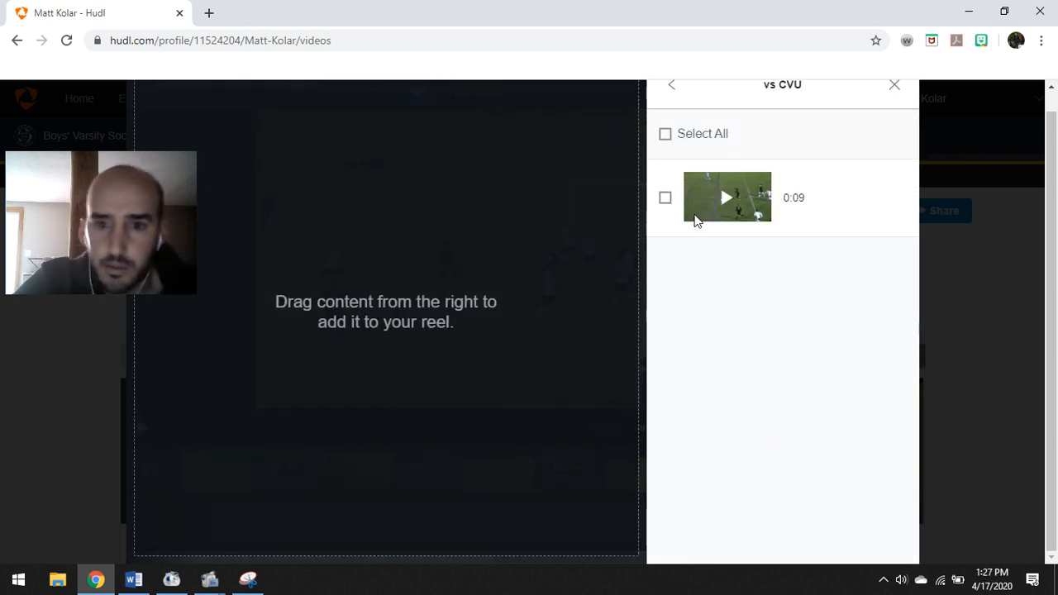
{"action": "left_click", "coordinate": [665, 199]}
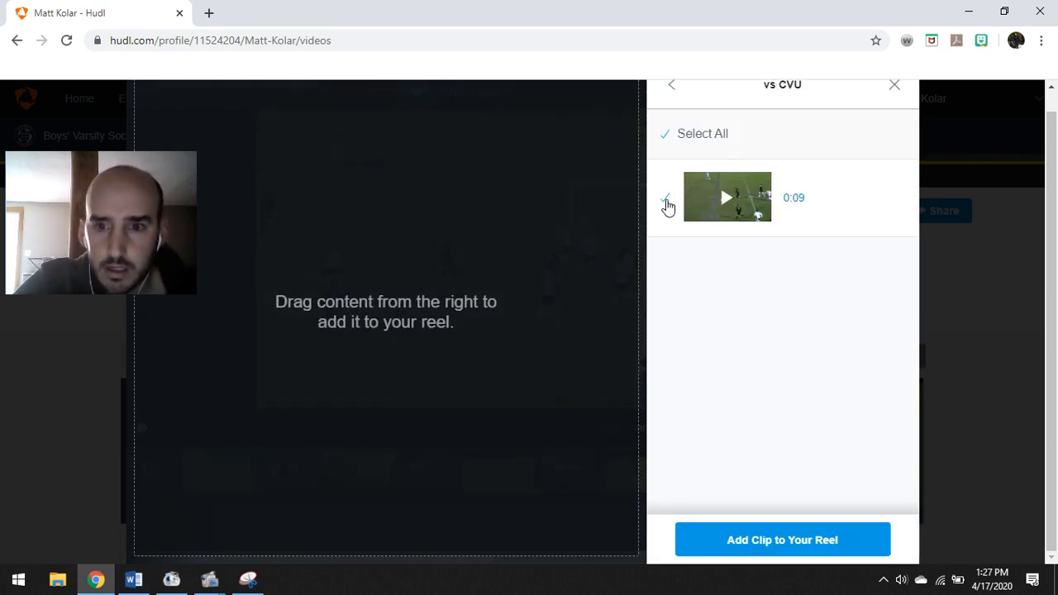
{"action": "left_click", "coordinate": [760, 540]}
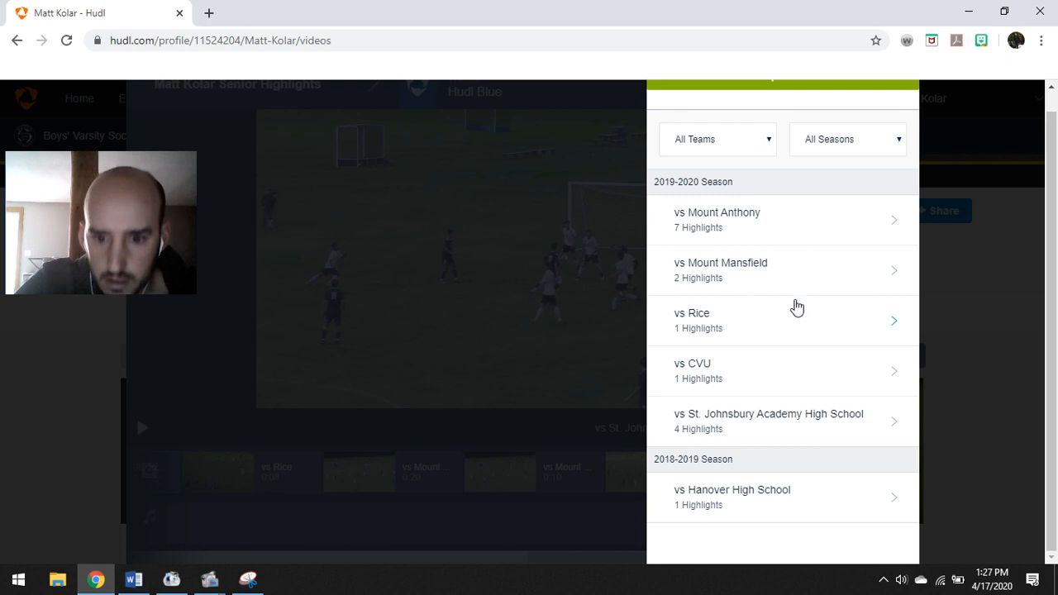
{"action": "scroll", "coordinate": [796, 300], "scroll_direction": "up", "scroll_amount": 1}
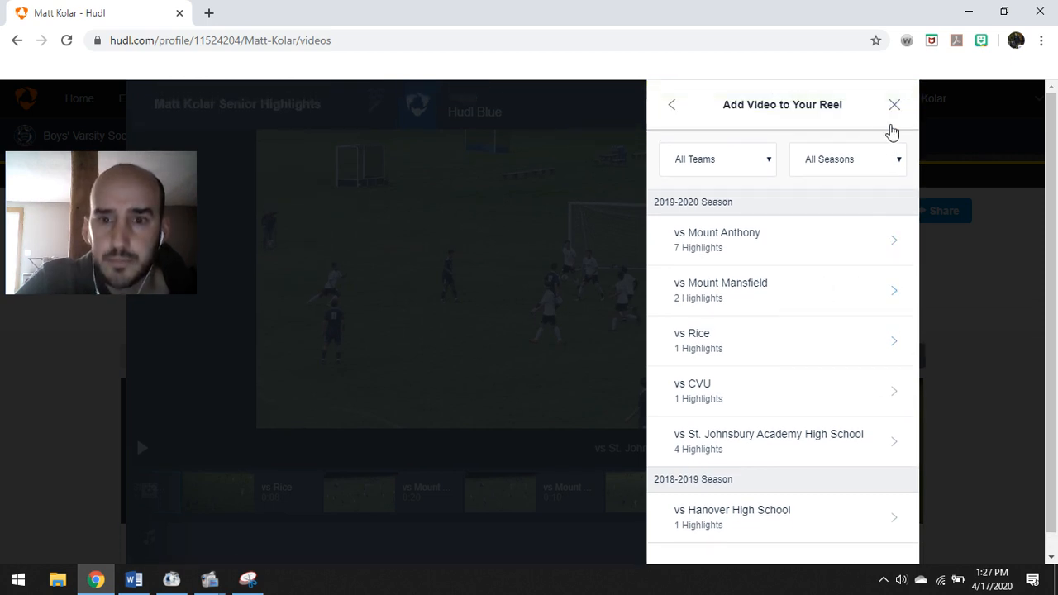
{"action": "left_click", "coordinate": [894, 111]}
{"action": "scroll", "coordinate": [697, 411], "scroll_direction": "down", "scroll_amount": 1}
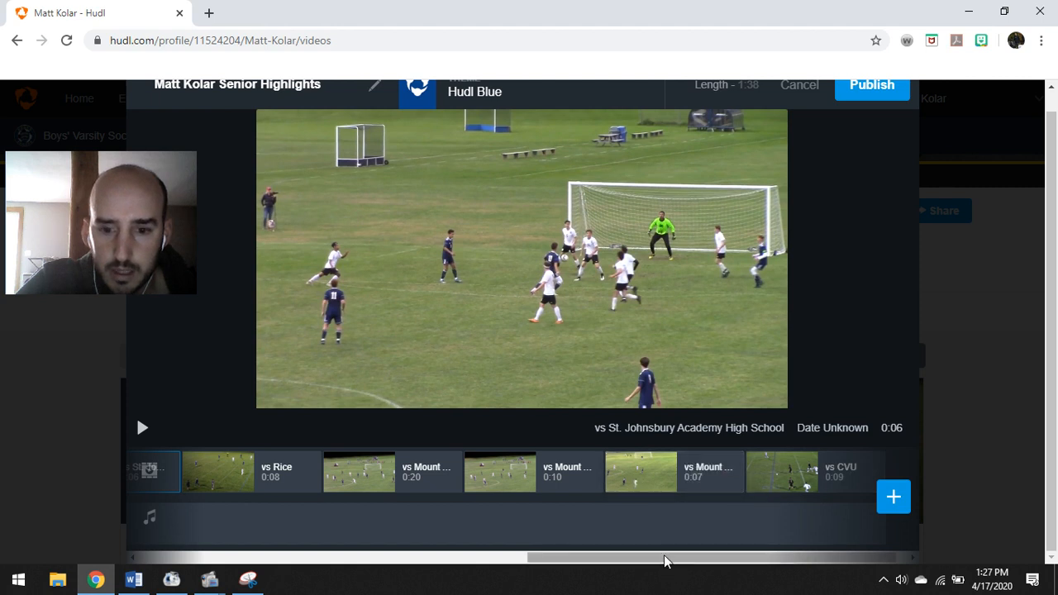
Reorder the 1:38 reel, moving vs Rice earlier and the 0:10 Mount Anthony clip to the end
{"action": "mouse_move", "coordinate": [666, 560]}
{"action": "left_mouse_down"}
{"action": "mouse_move", "coordinate": [455, 562]}
{"action": "mouse_move", "coordinate": [345, 545]}
{"action": "left_mouse_up"}
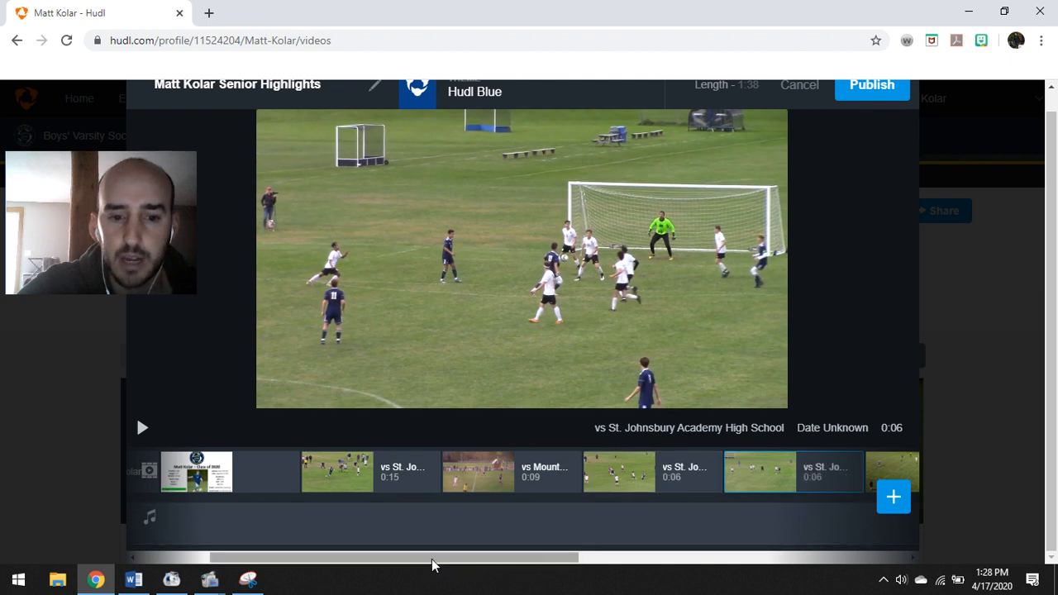
{"action": "left_click_drag", "start_coordinate": [433, 565], "coordinate": [545, 565]}
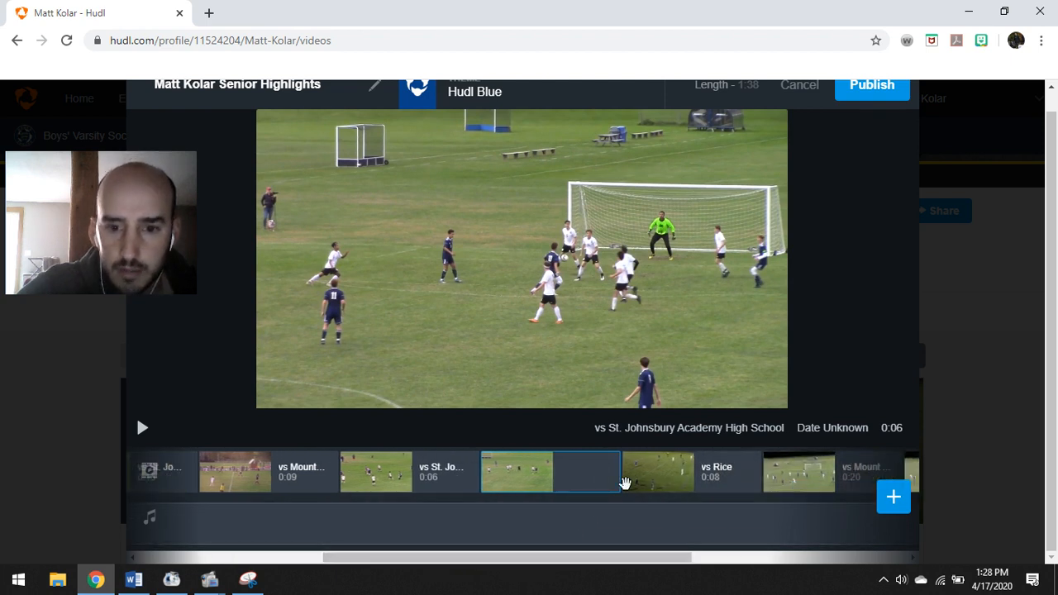
{"action": "left_click_drag", "start_coordinate": [622, 484], "coordinate": [513, 467]}
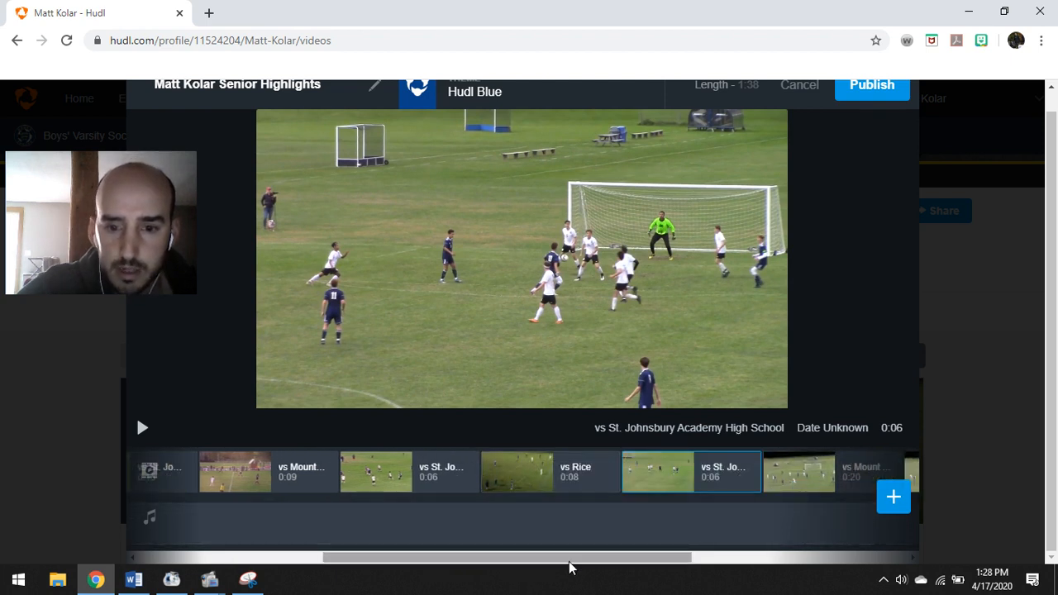
{"action": "left_click_drag", "start_coordinate": [567, 566], "coordinate": [631, 560]}
{"action": "left_click_drag", "start_coordinate": [669, 472], "coordinate": [420, 518]}
{"action": "left_click_drag", "start_coordinate": [428, 567], "coordinate": [622, 560]}
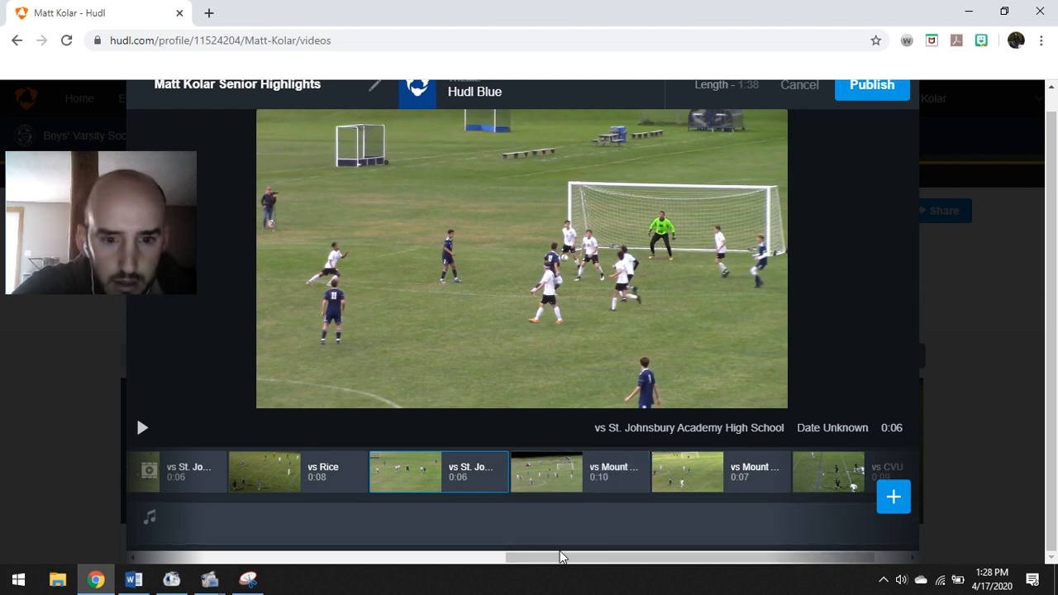
{"action": "left_click_drag", "start_coordinate": [547, 466], "coordinate": [840, 472]}
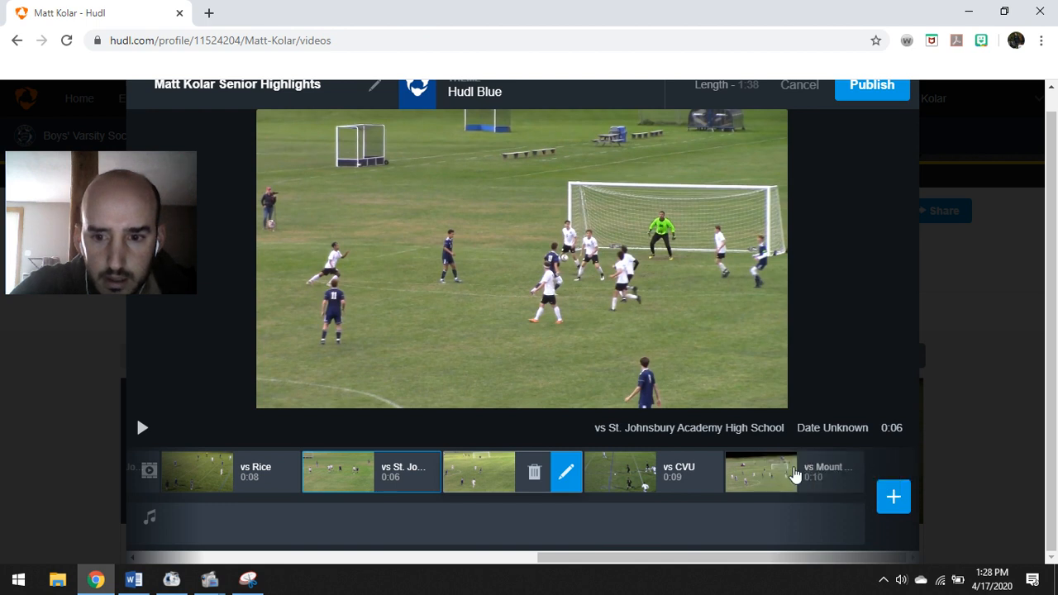
{"action": "left_click_drag", "start_coordinate": [666, 558], "coordinate": [312, 562]}
{"action": "left_click", "coordinate": [410, 470]}
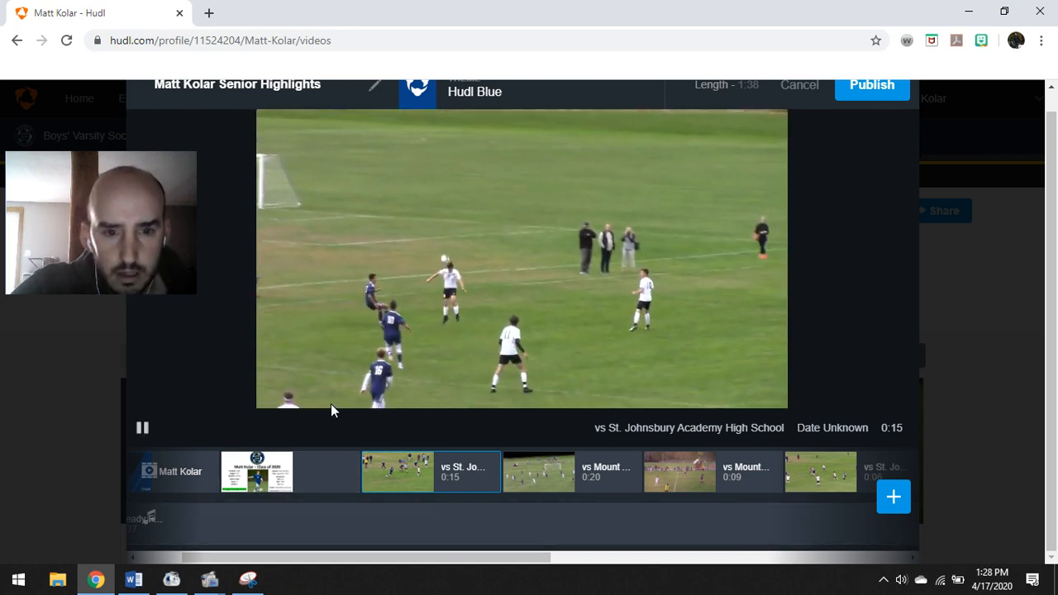
Select the 0:20 vs Mount Anthony thumbnail in the reel timeline and play it
{"action": "left_click", "coordinate": [539, 472]}
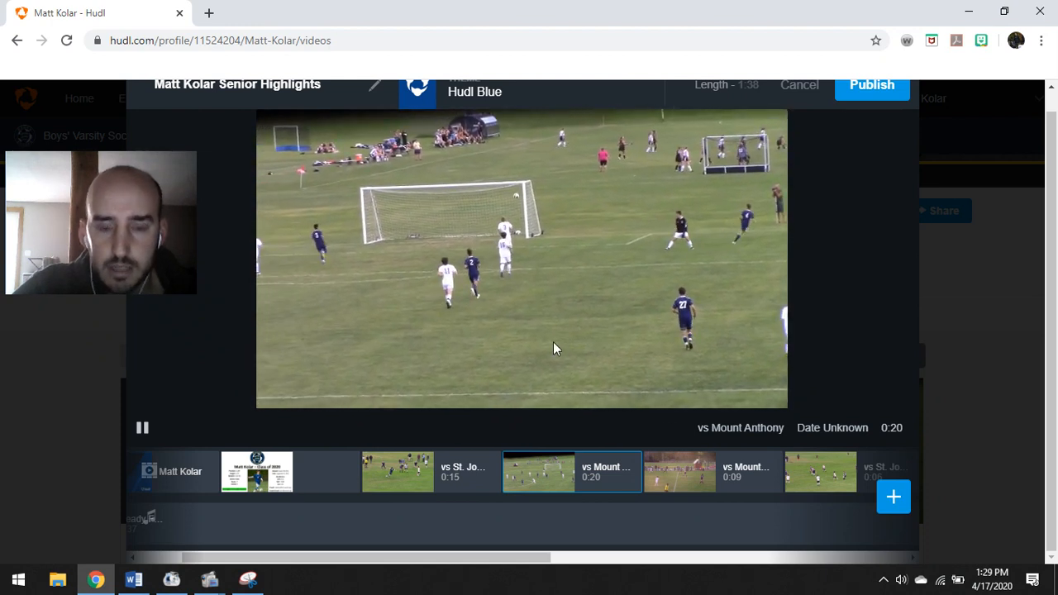
Add a striped blue-and-white spotlight ring on a right-side player near 0:06, then save the clip
{"action": "mouse_move", "coordinate": [602, 491]}
{"action": "left_click", "coordinate": [625, 475]}
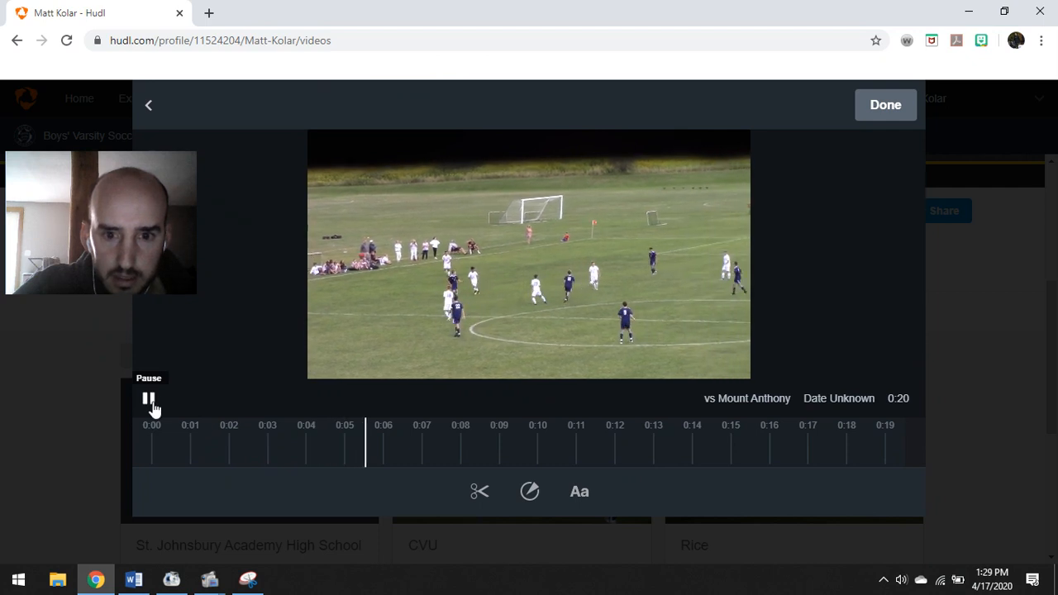
{"action": "left_click", "coordinate": [151, 404]}
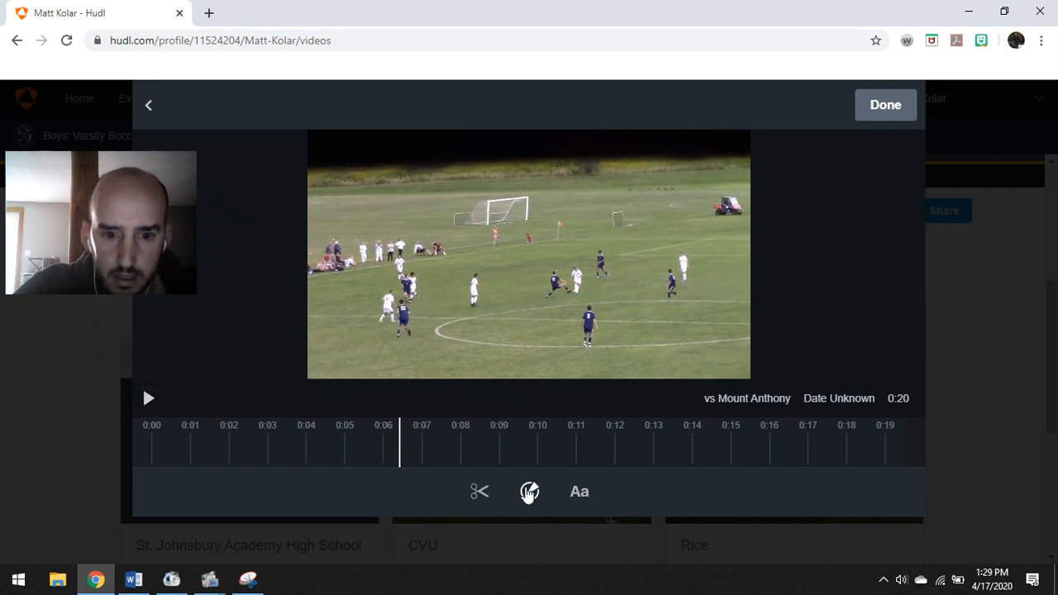
{"action": "left_click", "coordinate": [529, 492]}
{"action": "left_click", "coordinate": [524, 493]}
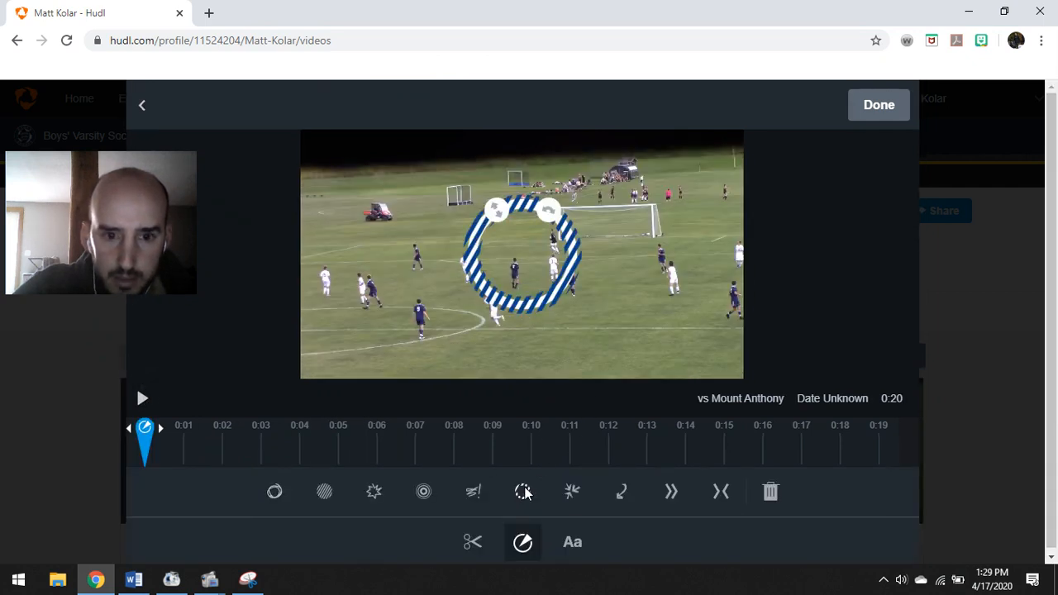
{"action": "left_click", "coordinate": [143, 400]}
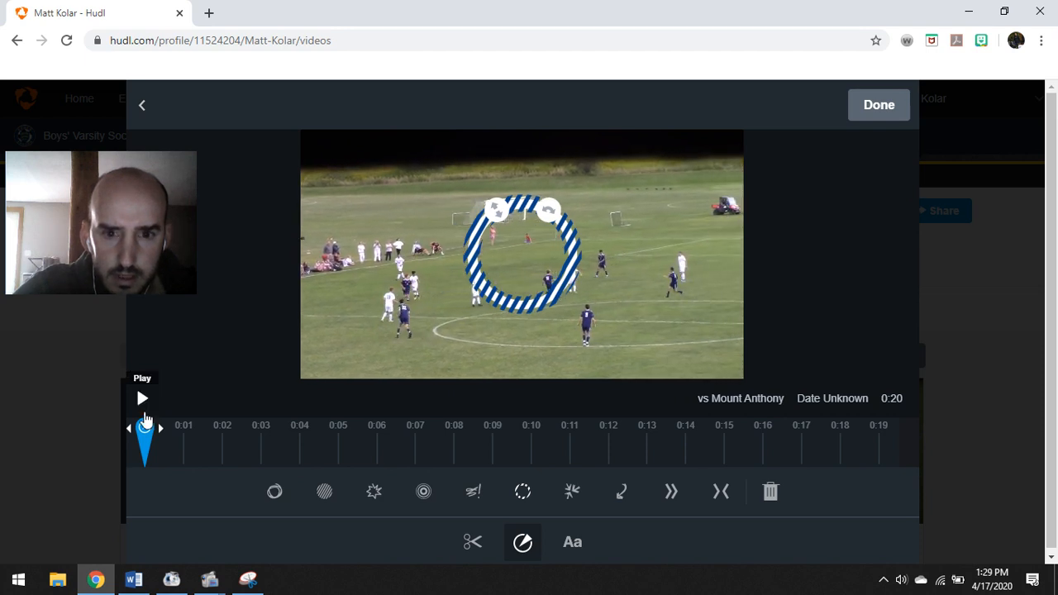
{"action": "left_click_drag", "start_coordinate": [147, 437], "coordinate": [389, 450]}
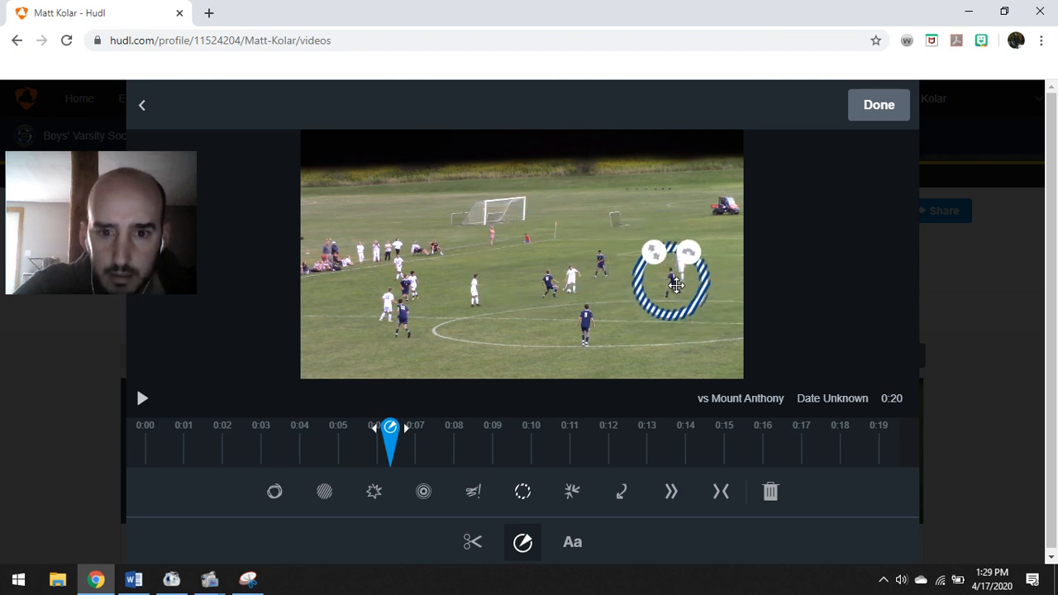
{"action": "left_click", "coordinate": [879, 109]}
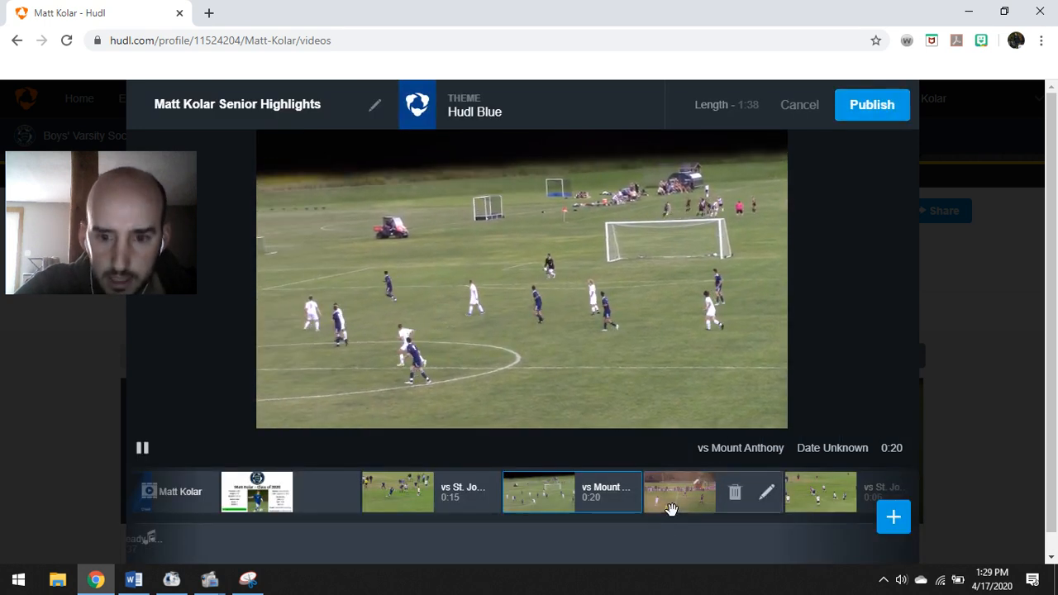
Drag the St. Johnsbury clips left so a 0:06 one follows the 0:08 vs Rice clip
{"action": "left_click", "coordinate": [671, 508]}
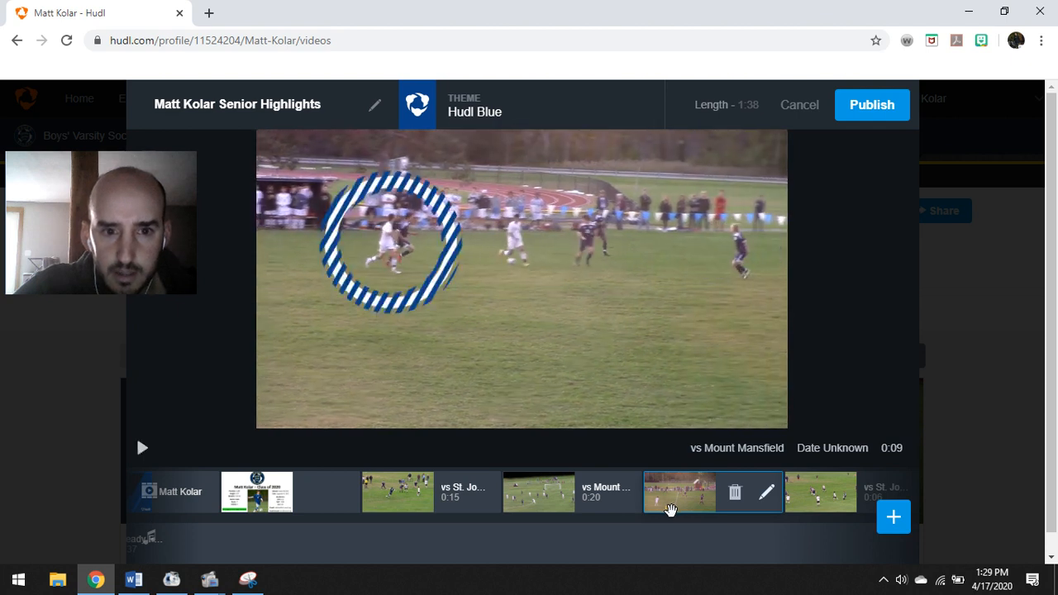
{"action": "left_click", "coordinate": [823, 492]}
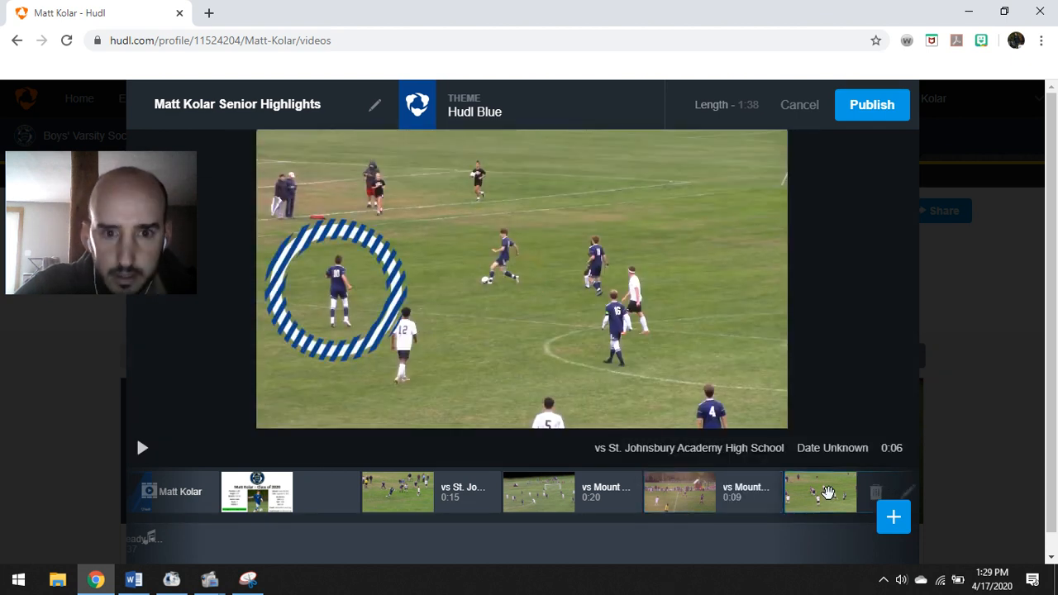
{"action": "left_click_drag", "start_coordinate": [800, 498], "coordinate": [697, 499]}
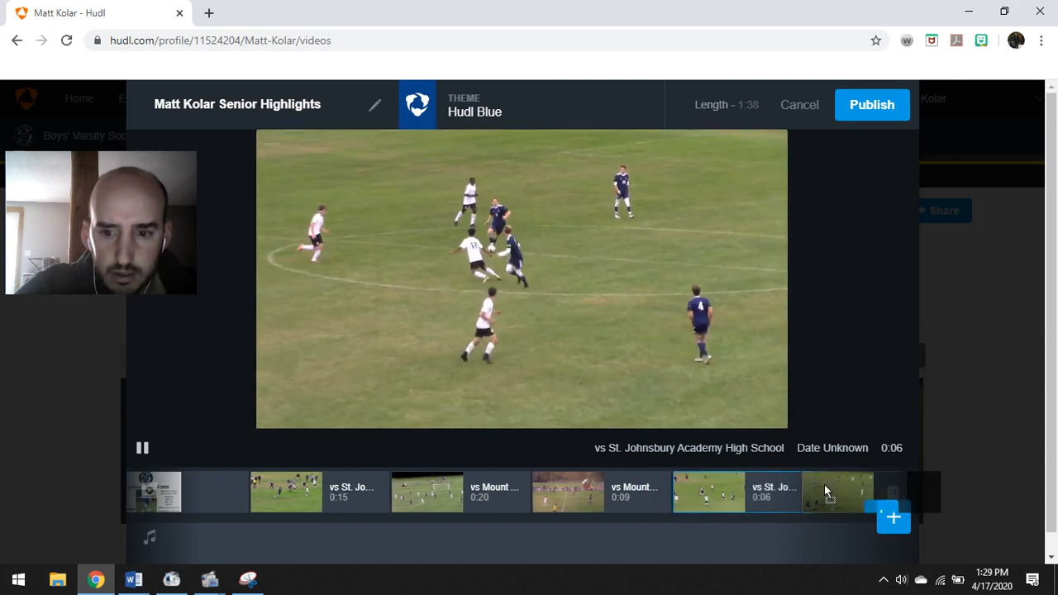
{"action": "mouse_move", "coordinate": [823, 496]}
{"action": "left_mouse_down"}
{"action": "mouse_move", "coordinate": [706, 500]}
{"action": "mouse_move", "coordinate": [698, 486]}
{"action": "left_mouse_up"}
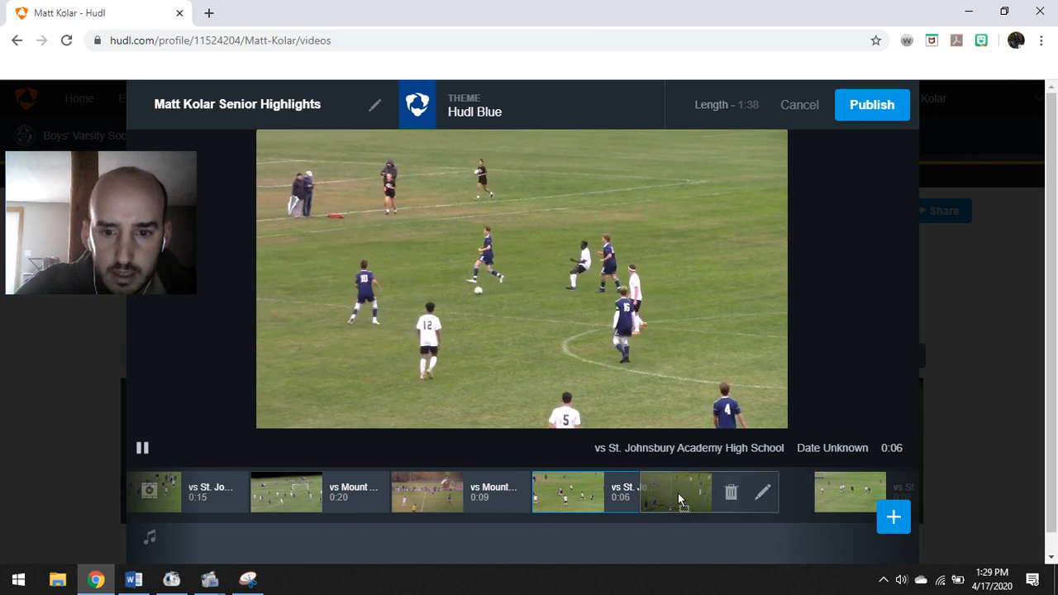
{"action": "left_click_drag", "start_coordinate": [825, 488], "coordinate": [657, 491]}
{"action": "left_click", "coordinate": [383, 482]}
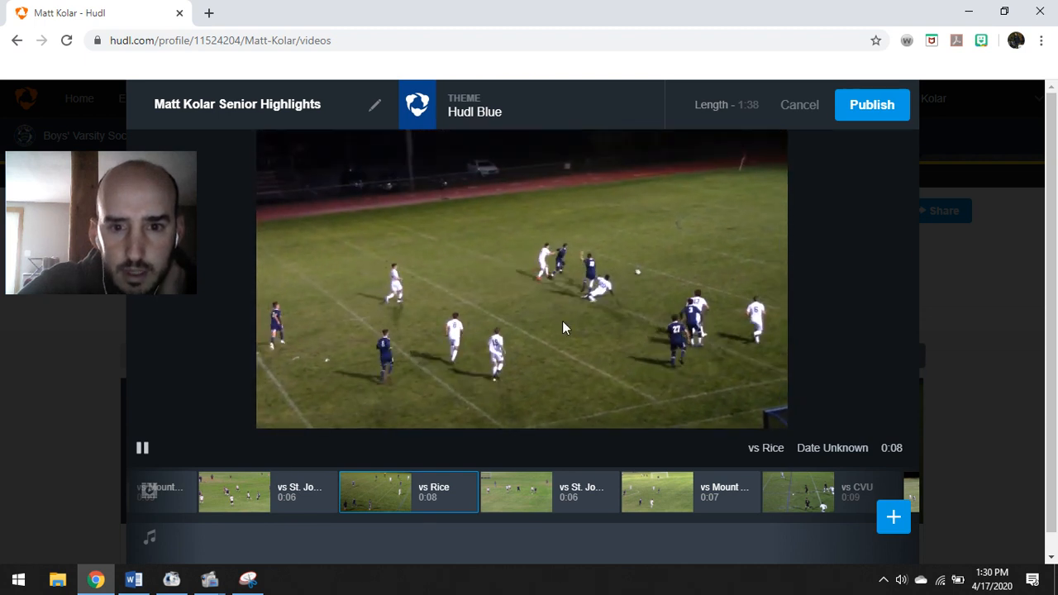
Put a striped blue-and-white spotlight ring on the top-centre player in the 0:08 vs Rice clip
{"action": "left_click", "coordinate": [465, 494]}
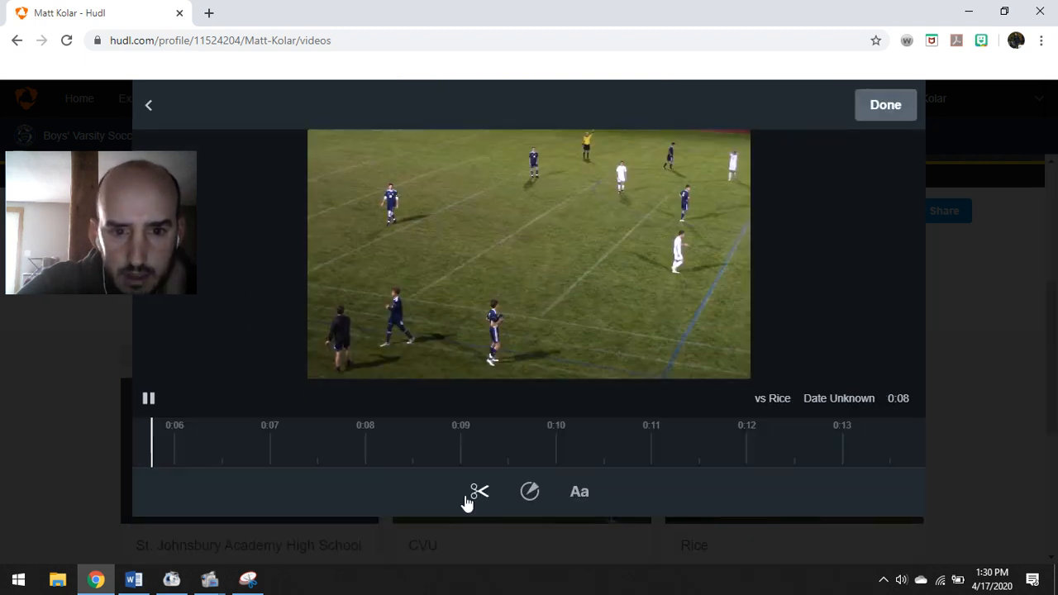
{"action": "left_click", "coordinate": [529, 490]}
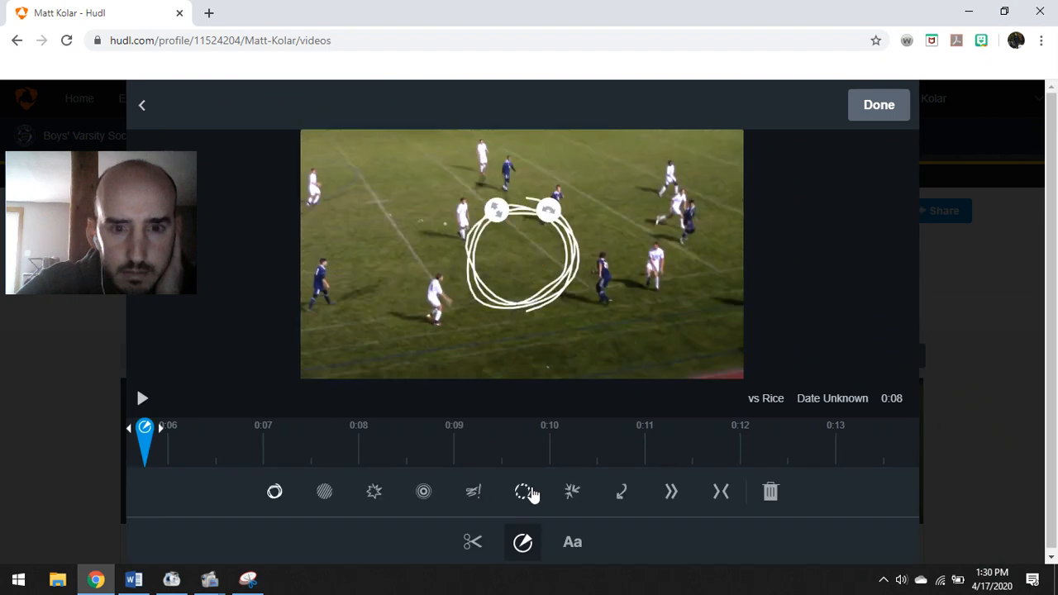
{"action": "left_click", "coordinate": [523, 492]}
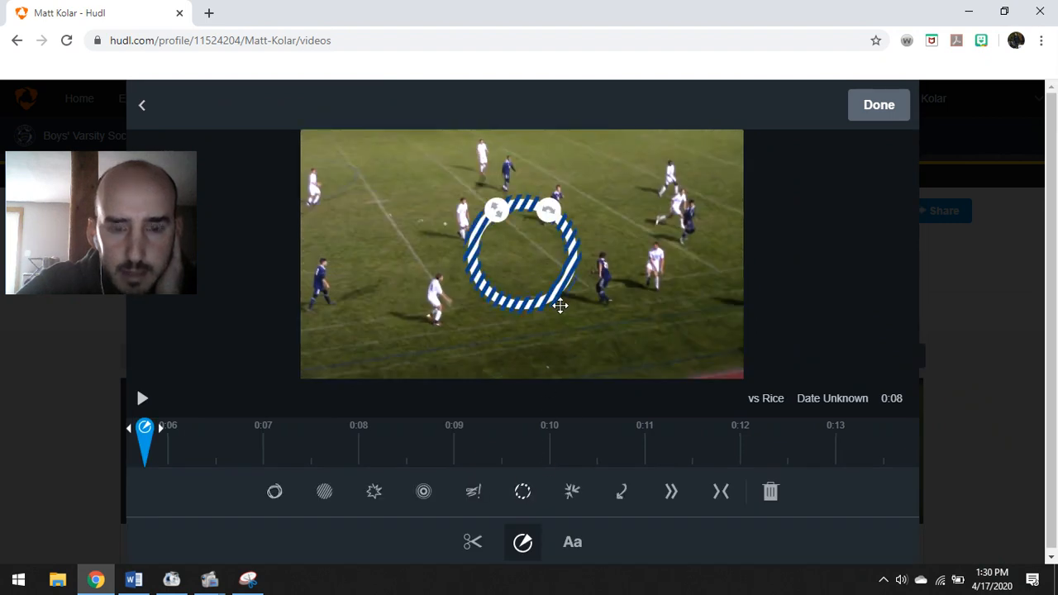
{"action": "left_click_drag", "start_coordinate": [560, 306], "coordinate": [575, 252]}
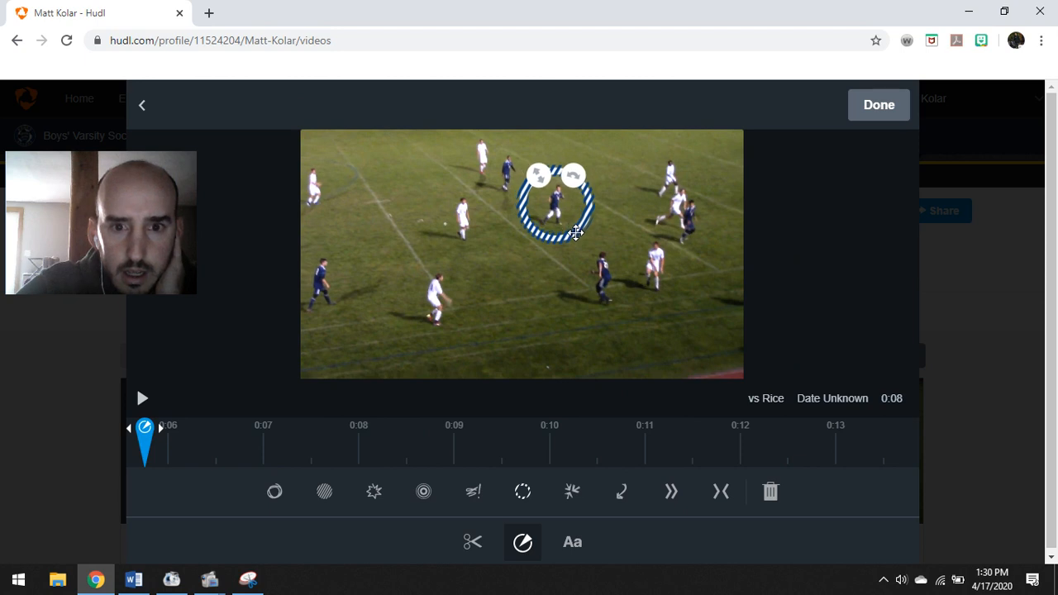
{"action": "left_click", "coordinate": [880, 105]}
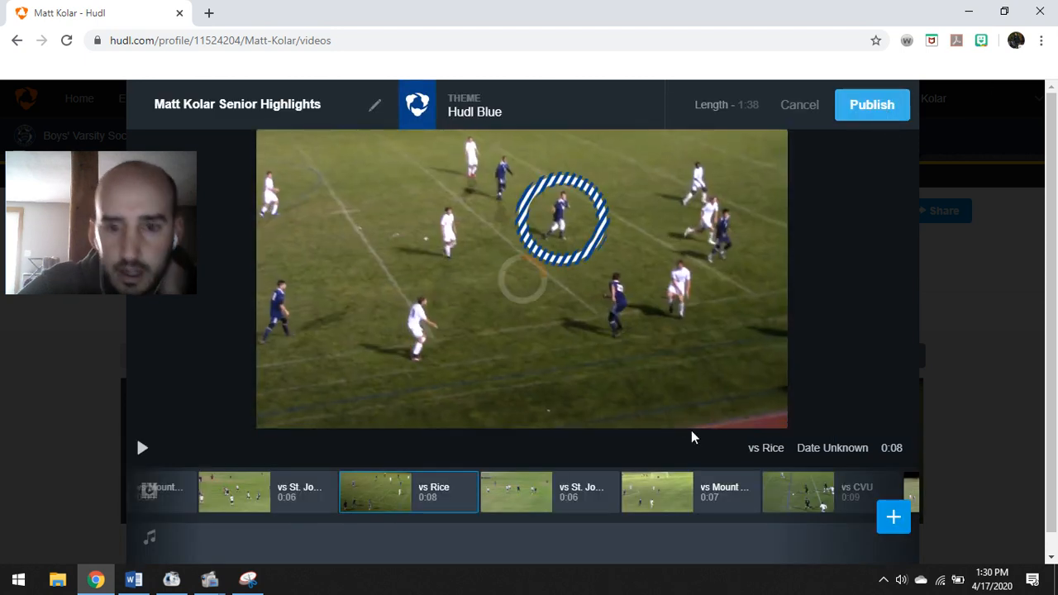
{"action": "mouse_move", "coordinate": [522, 489]}
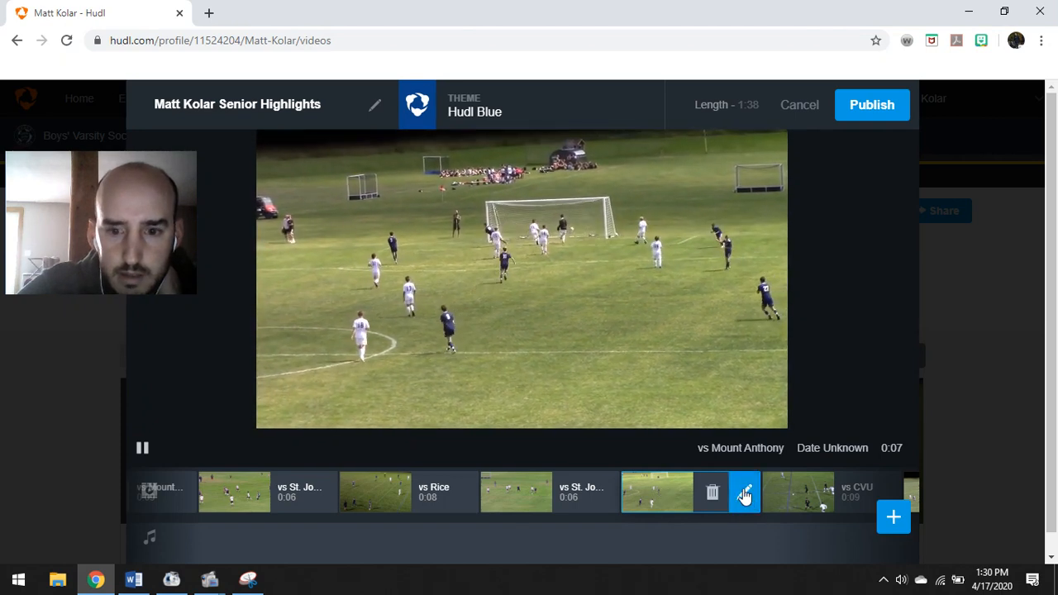
Ring the two players by the left goal in the 0:07 vs Mount Anthony clip, starting the spotlight slightly later
{"action": "left_click", "coordinate": [744, 493]}
{"action": "left_click", "coordinate": [528, 491]}
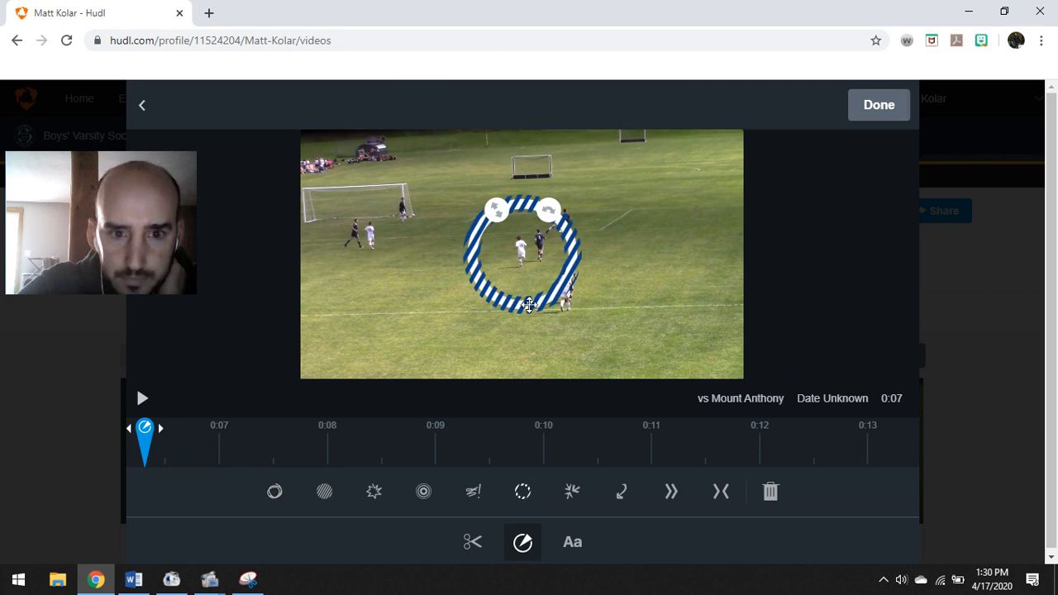
{"action": "left_click_drag", "start_coordinate": [529, 305], "coordinate": [364, 276]}
{"action": "left_click_drag", "start_coordinate": [329, 177], "coordinate": [353, 199]}
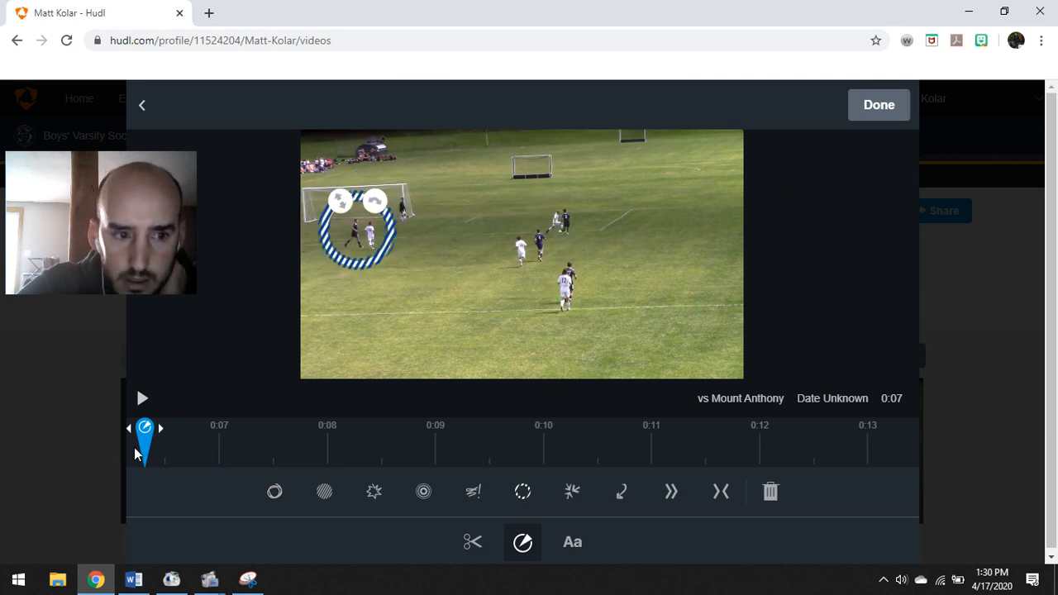
{"action": "left_click_drag", "start_coordinate": [190, 442], "coordinate": [218, 449]}
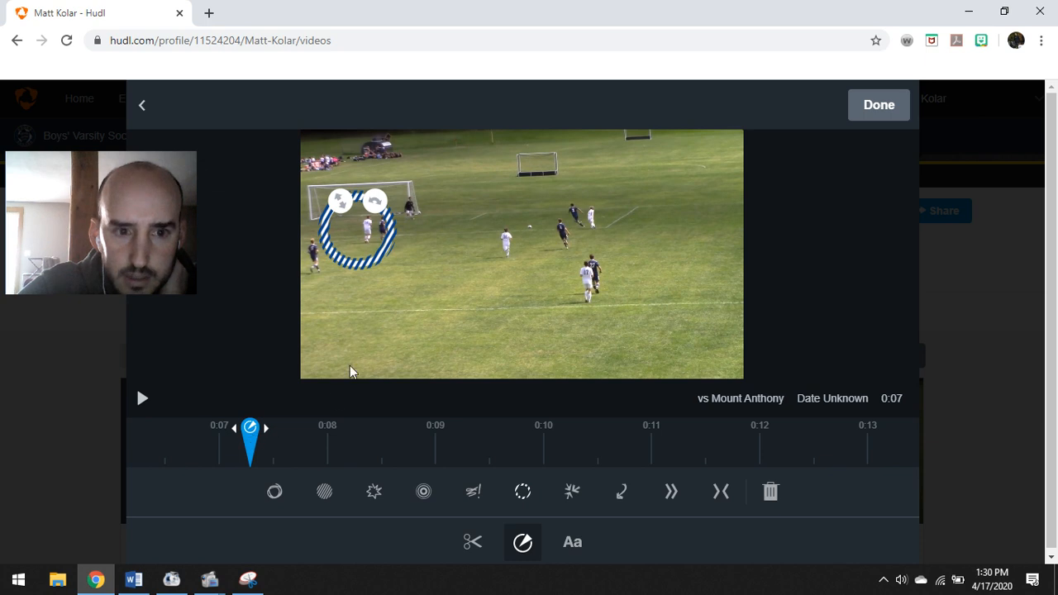
{"action": "left_click_drag", "start_coordinate": [371, 245], "coordinate": [403, 243]}
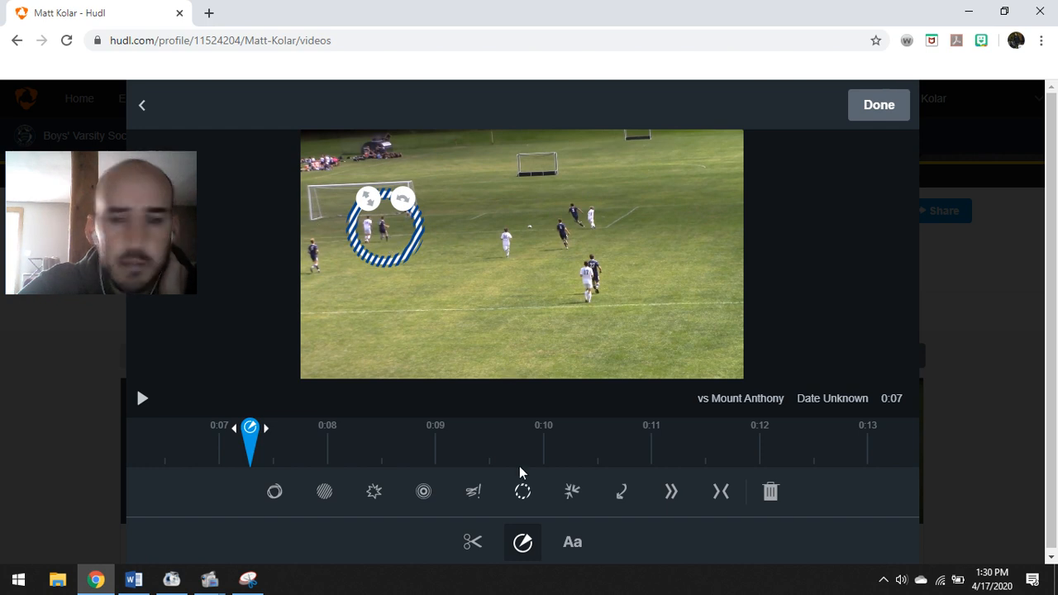
{"action": "left_click", "coordinate": [141, 402]}
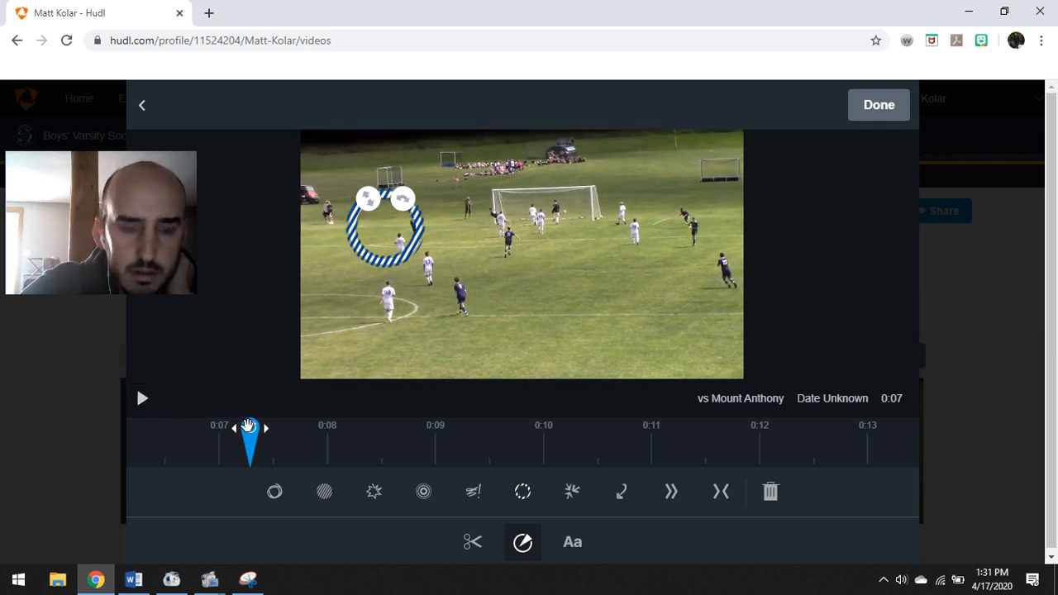
{"action": "left_click_drag", "start_coordinate": [250, 427], "coordinate": [243, 428]}
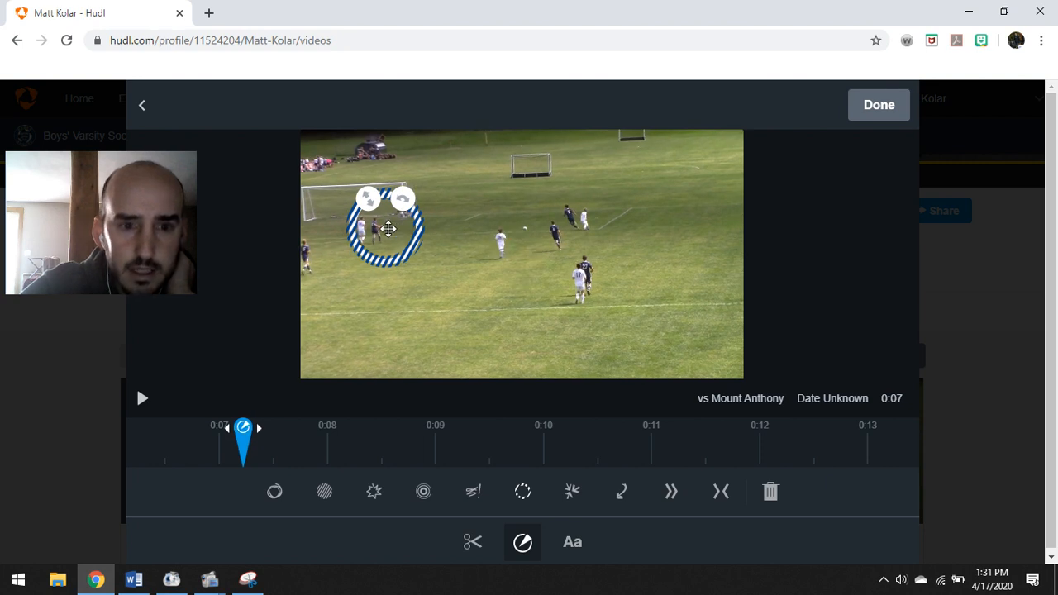
{"action": "left_click_drag", "start_coordinate": [406, 245], "coordinate": [395, 248]}
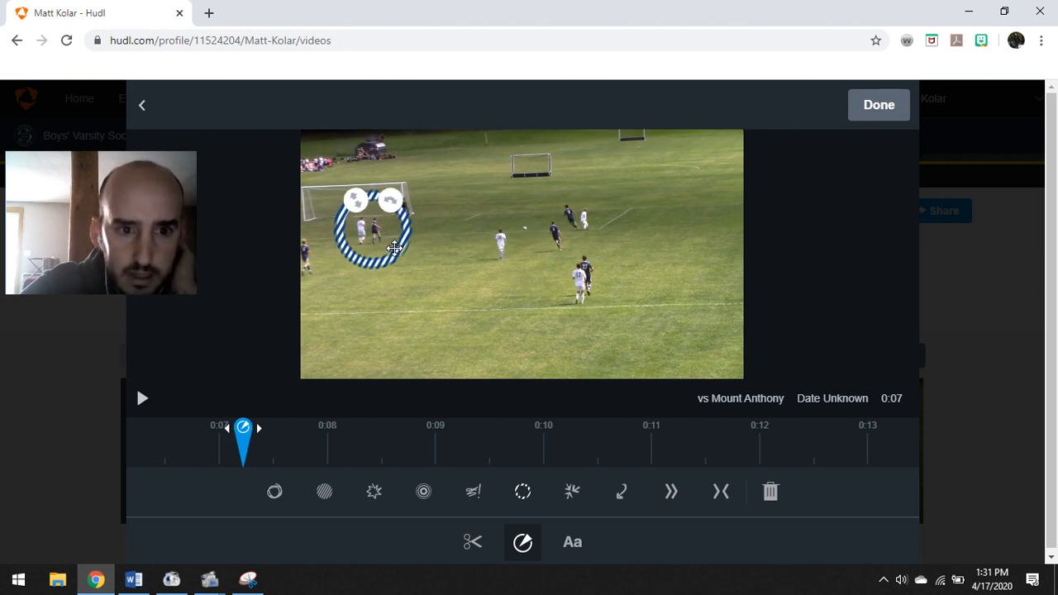
{"action": "left_click", "coordinate": [877, 107]}
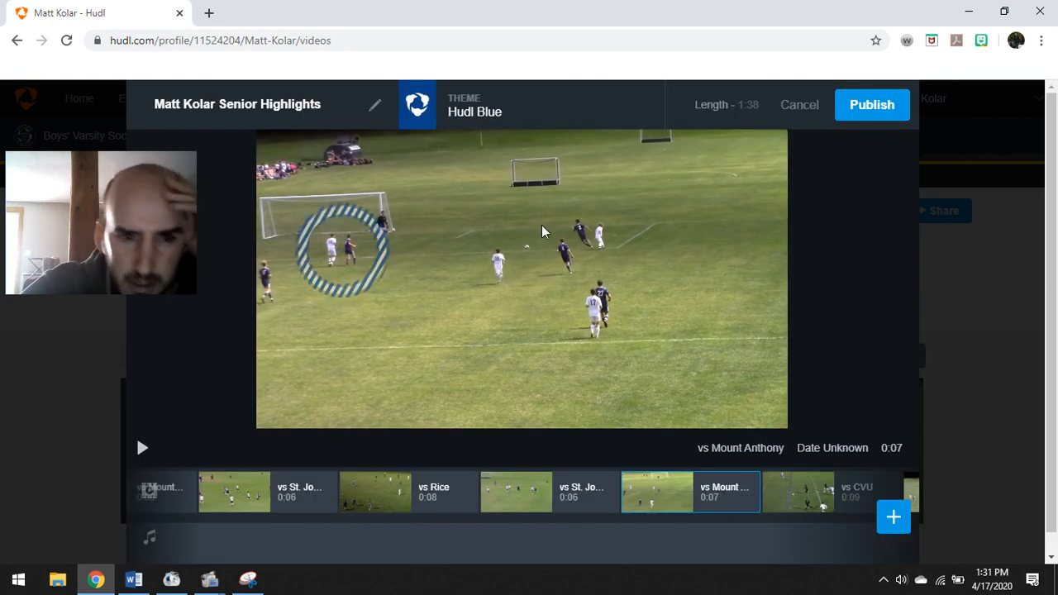
Play the 1:38 reel preview and select the 0:09 vs CVU clip
{"action": "left_click", "coordinate": [140, 447]}
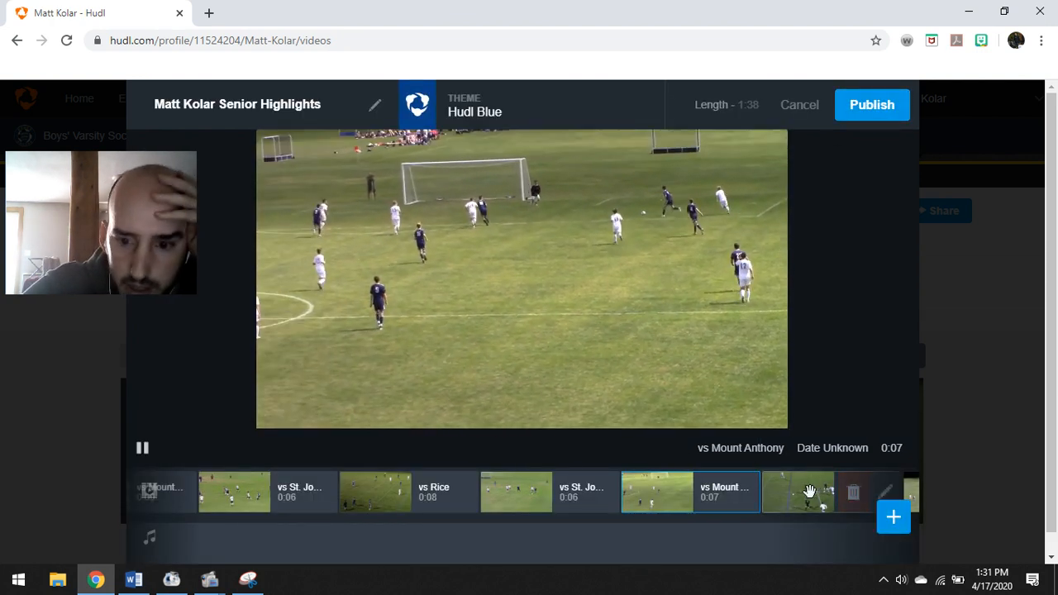
{"action": "left_click", "coordinate": [809, 492]}
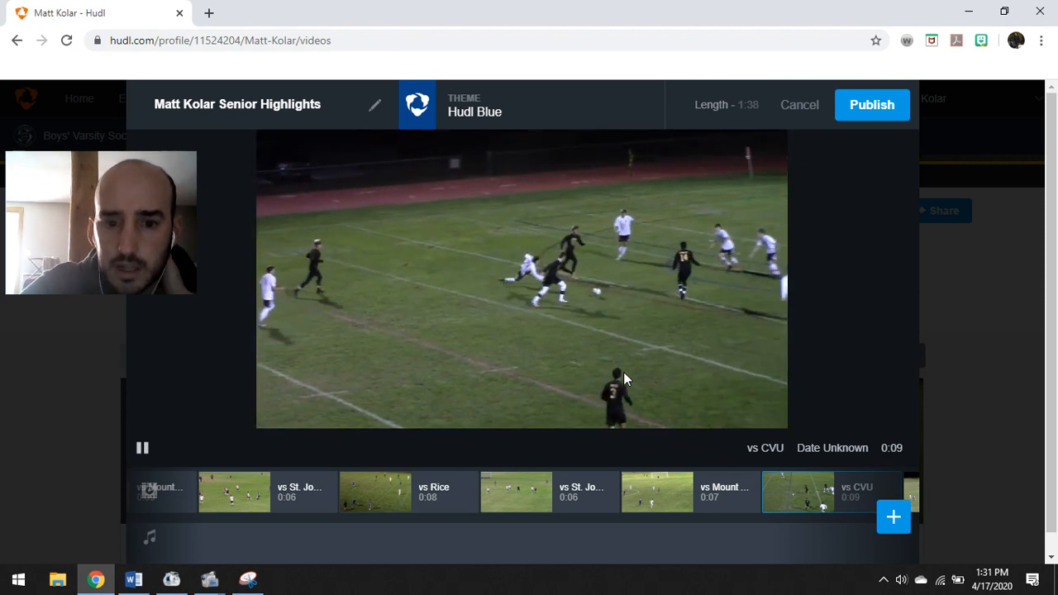
Place a striped spotlight ring on the dark-shirted left-side player in the vs CVU clip from about 0:07
{"action": "left_click", "coordinate": [890, 488]}
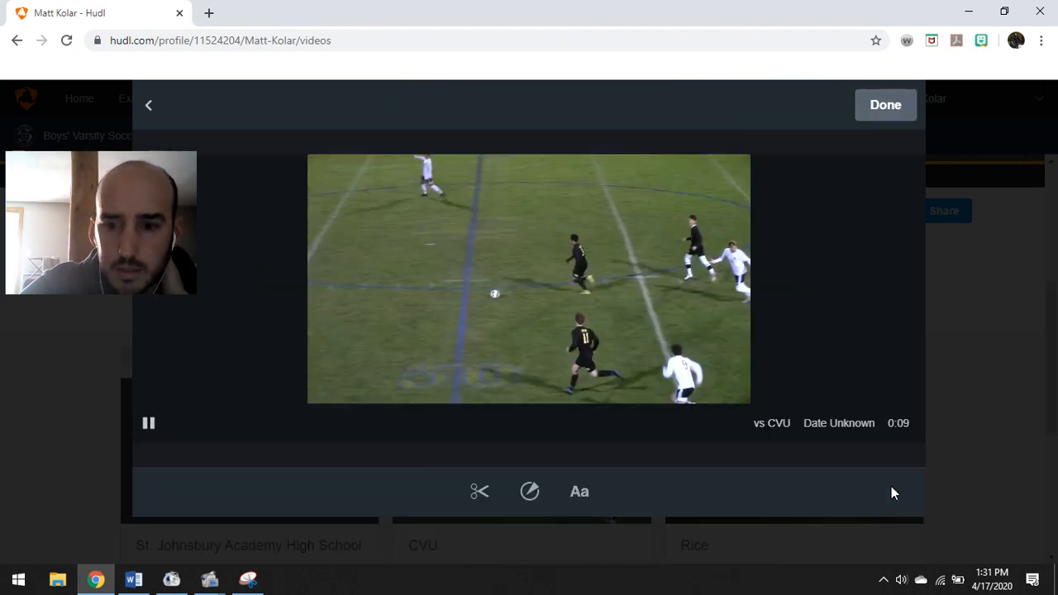
{"action": "left_click", "coordinate": [529, 491]}
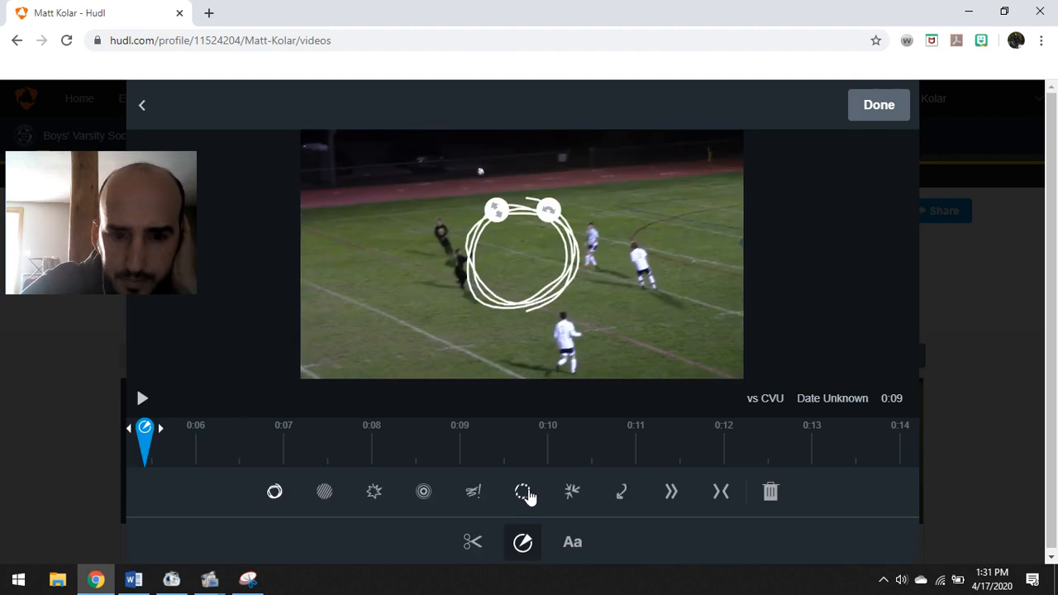
{"action": "left_click", "coordinate": [522, 492]}
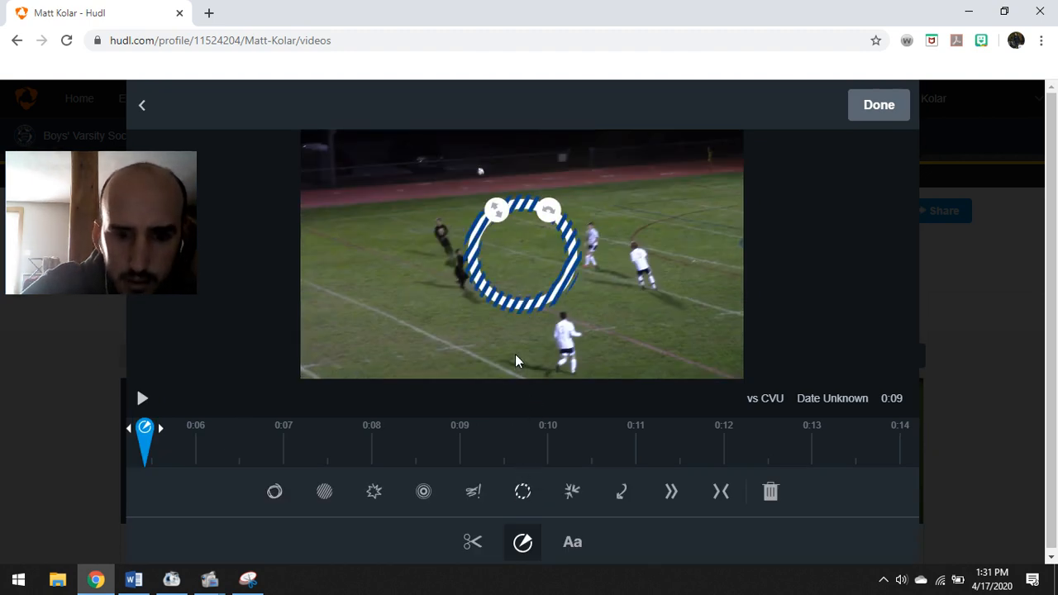
{"action": "left_click_drag", "start_coordinate": [175, 439], "coordinate": [257, 436]}
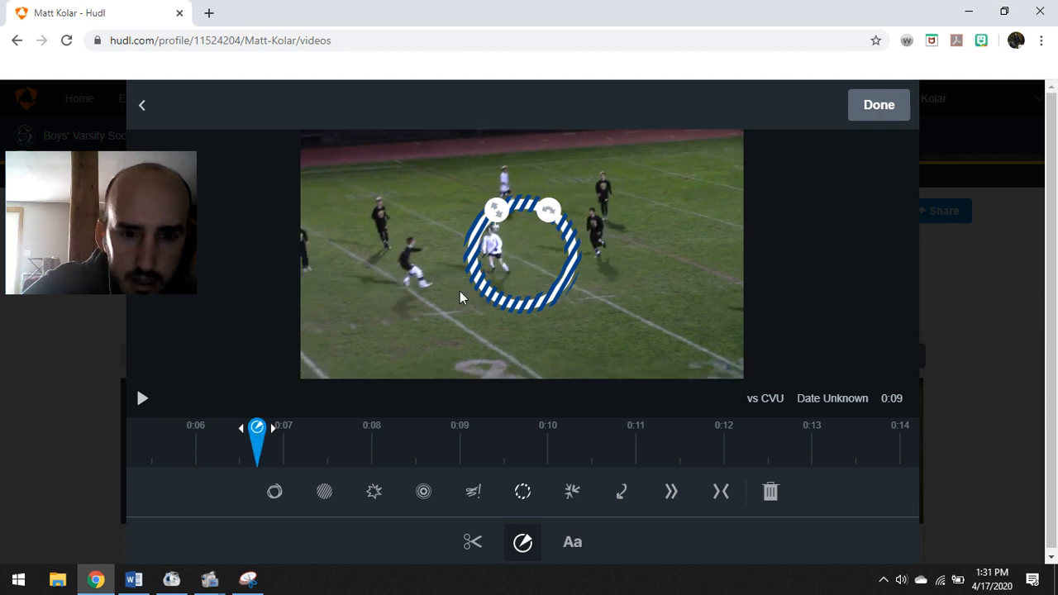
{"action": "left_click_drag", "start_coordinate": [490, 284], "coordinate": [391, 291]}
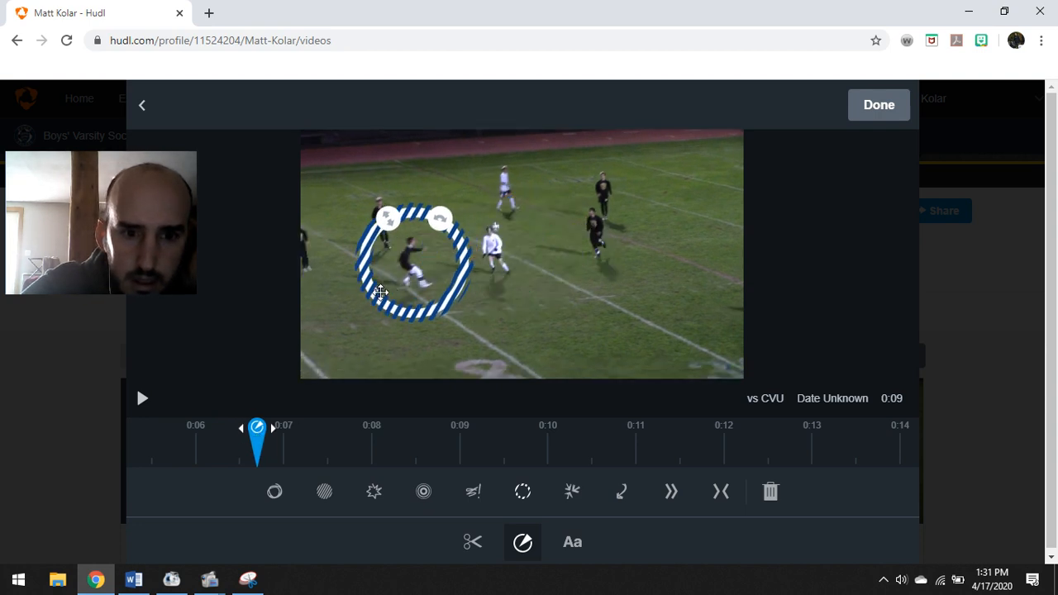
{"action": "left_click", "coordinate": [878, 105]}
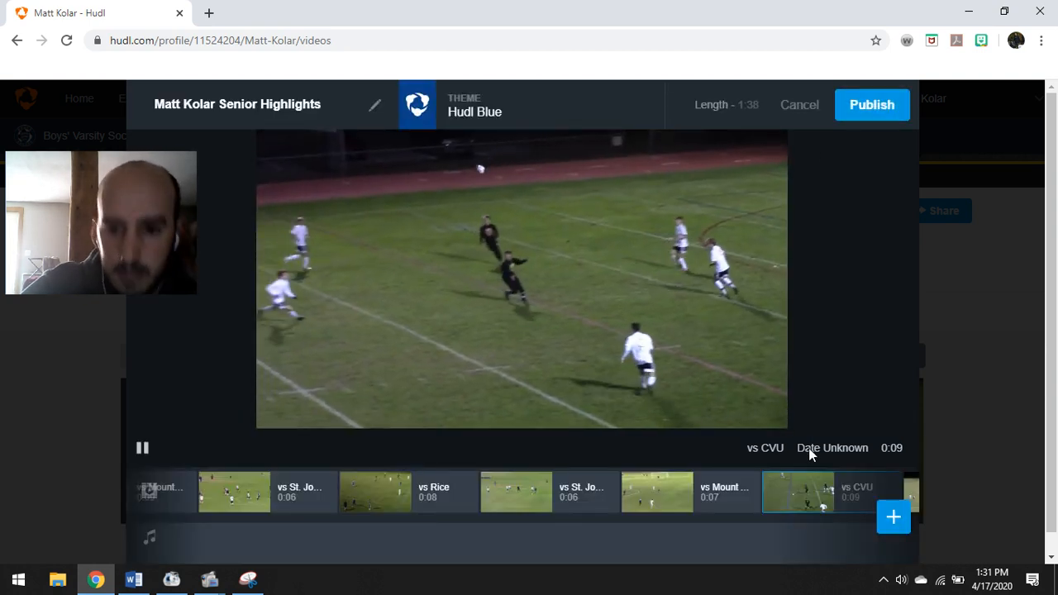
Preview the end of the reel, finishing on the final 0:10 vs Mount Anthony clip
{"action": "left_click", "coordinate": [723, 502]}
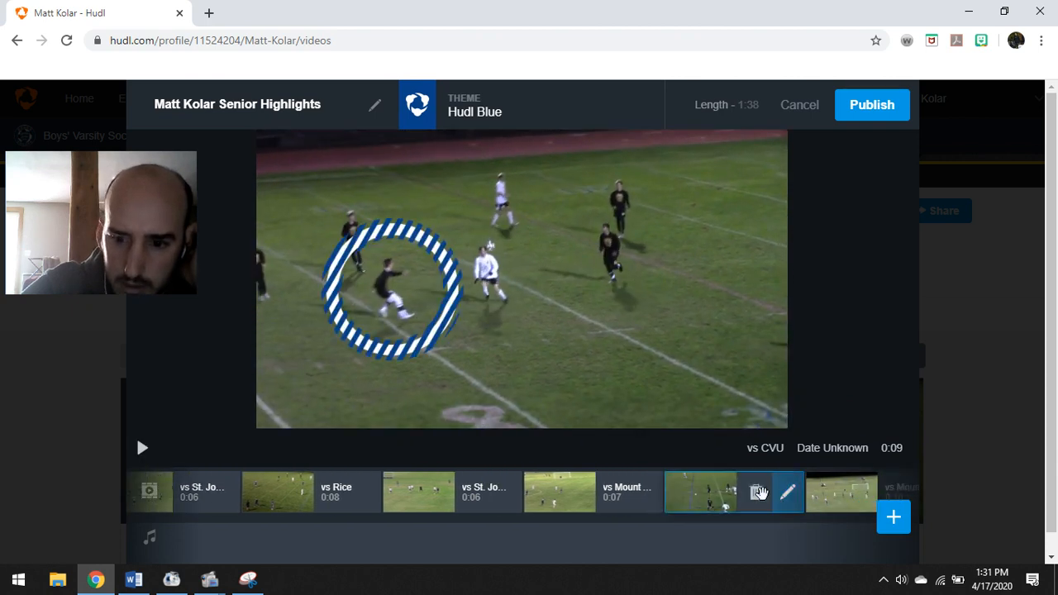
{"action": "left_click_drag", "start_coordinate": [787, 496], "coordinate": [748, 494]}
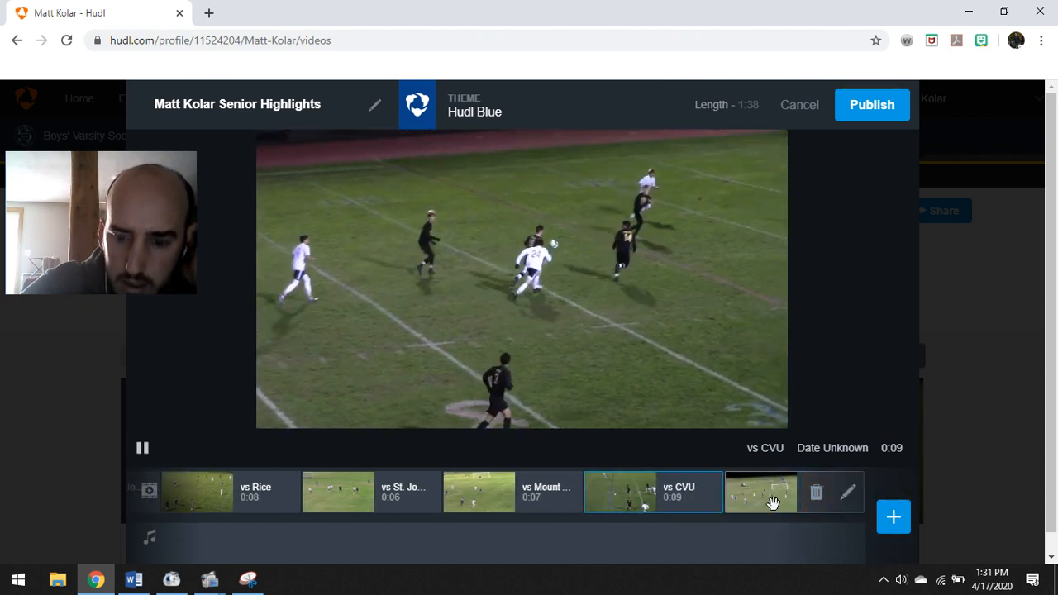
{"action": "left_click", "coordinate": [761, 495]}
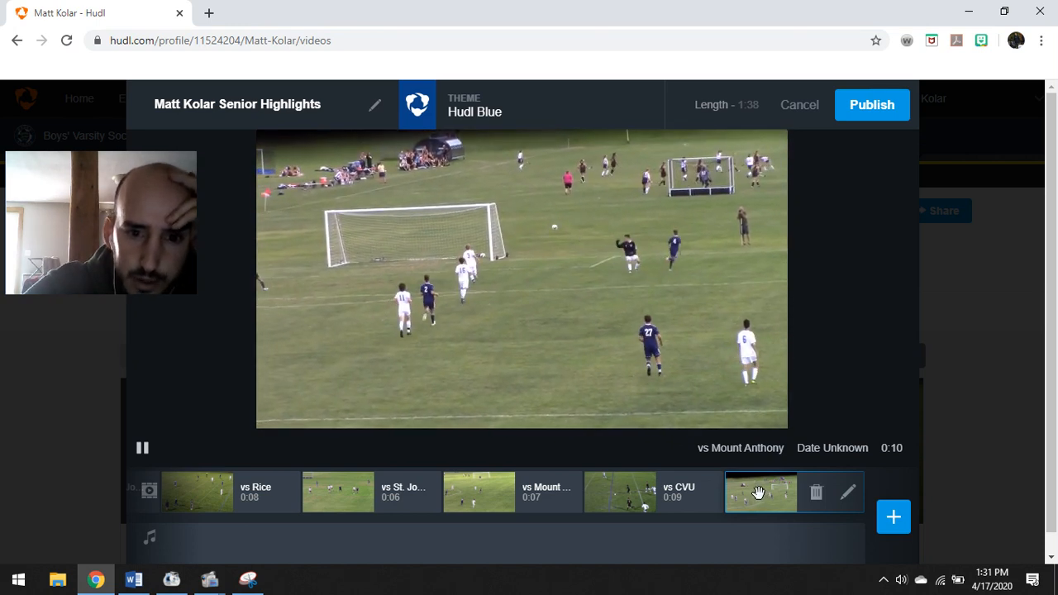
Remove the final 0:10 vs Mount Anthony clip and add that game's last 0:07 highlight instead
{"action": "left_click", "coordinate": [813, 494]}
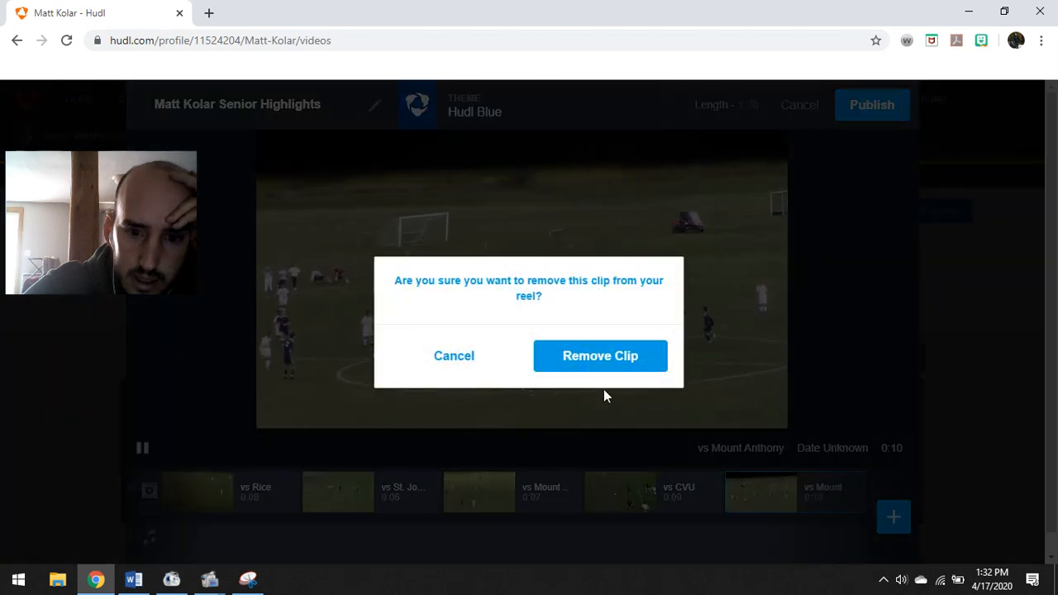
{"action": "left_click", "coordinate": [604, 359]}
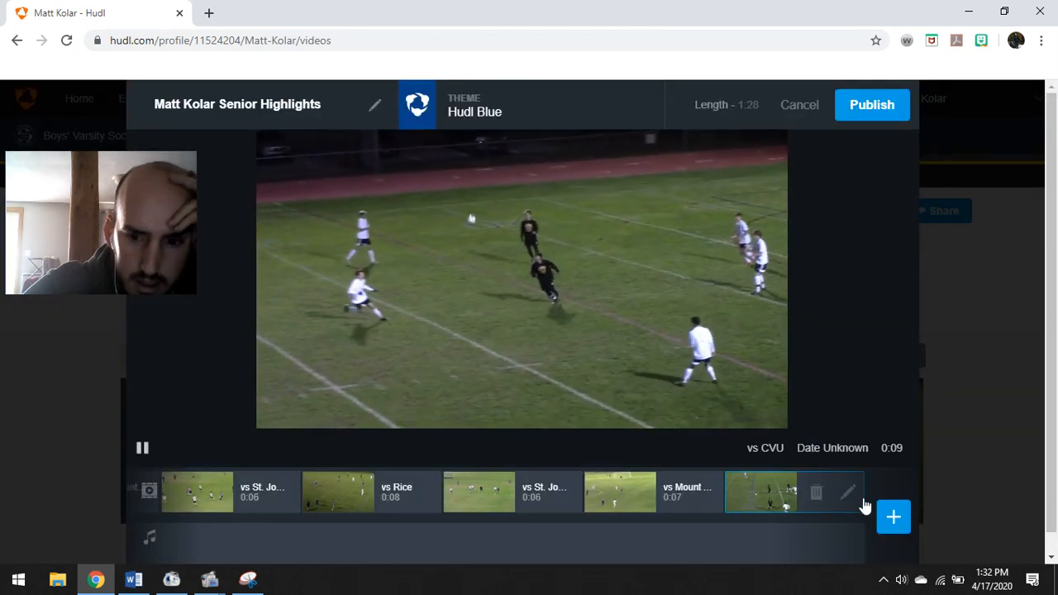
{"action": "left_click", "coordinate": [893, 517]}
{"action": "left_click", "coordinate": [750, 162]}
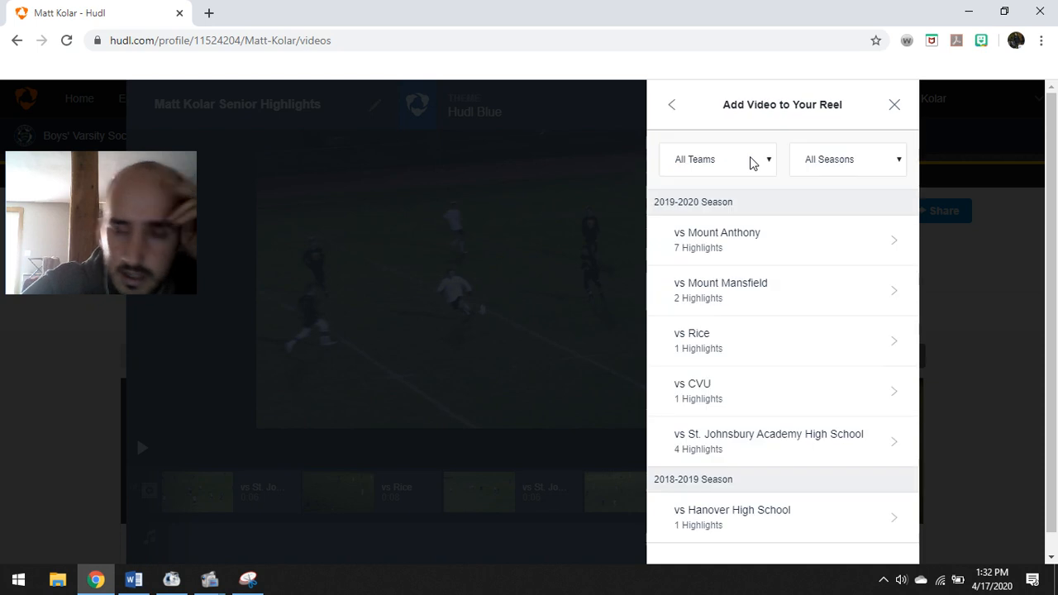
{"action": "left_click", "coordinate": [751, 253]}
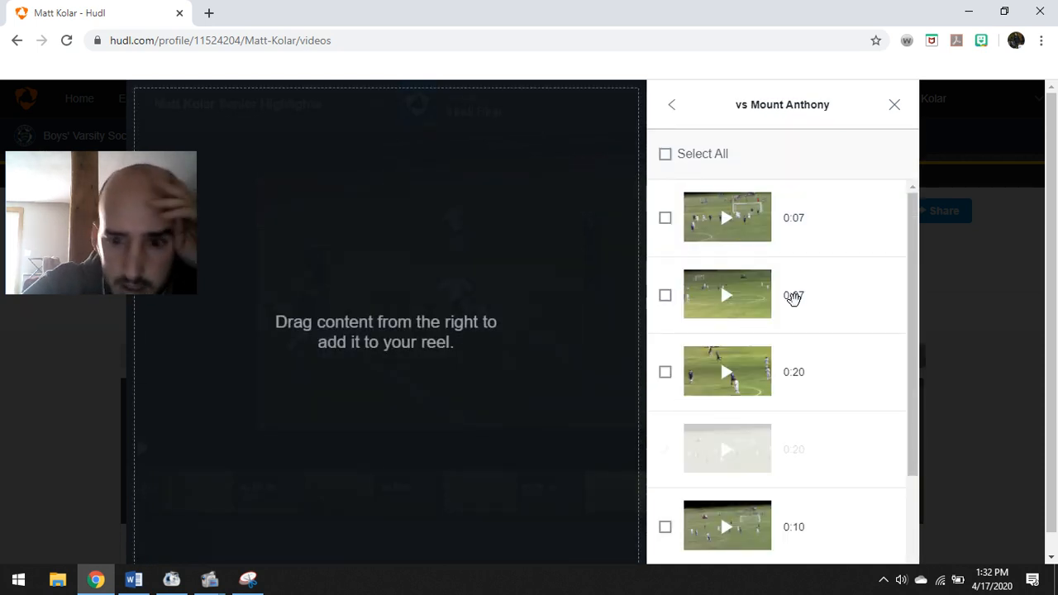
{"action": "scroll", "coordinate": [792, 297], "scroll_direction": "down", "scroll_amount": 3}
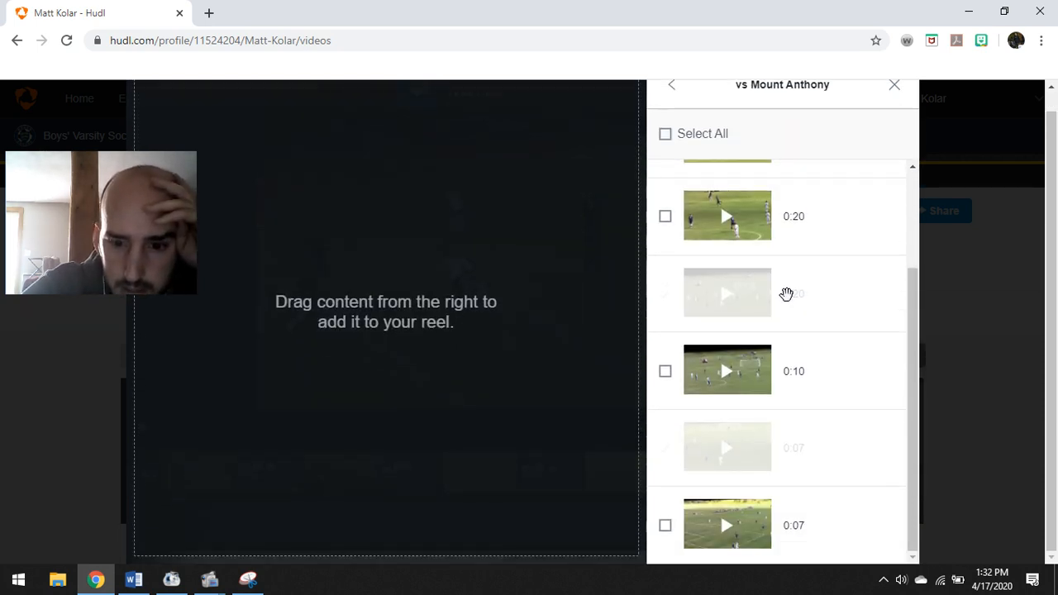
{"action": "left_click", "coordinate": [724, 526]}
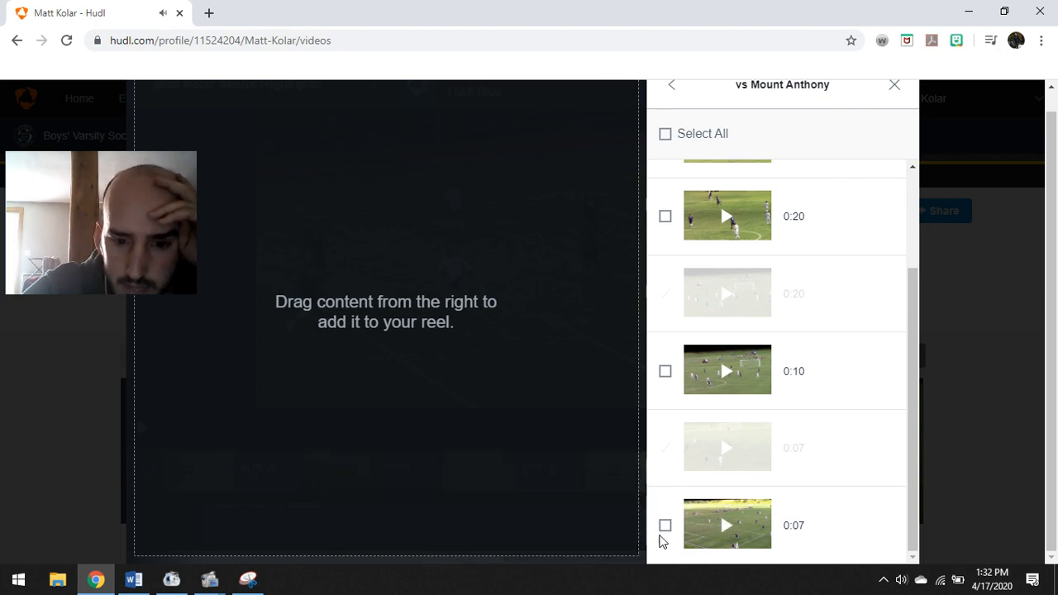
{"action": "left_click", "coordinate": [666, 526]}
{"action": "left_click", "coordinate": [773, 539]}
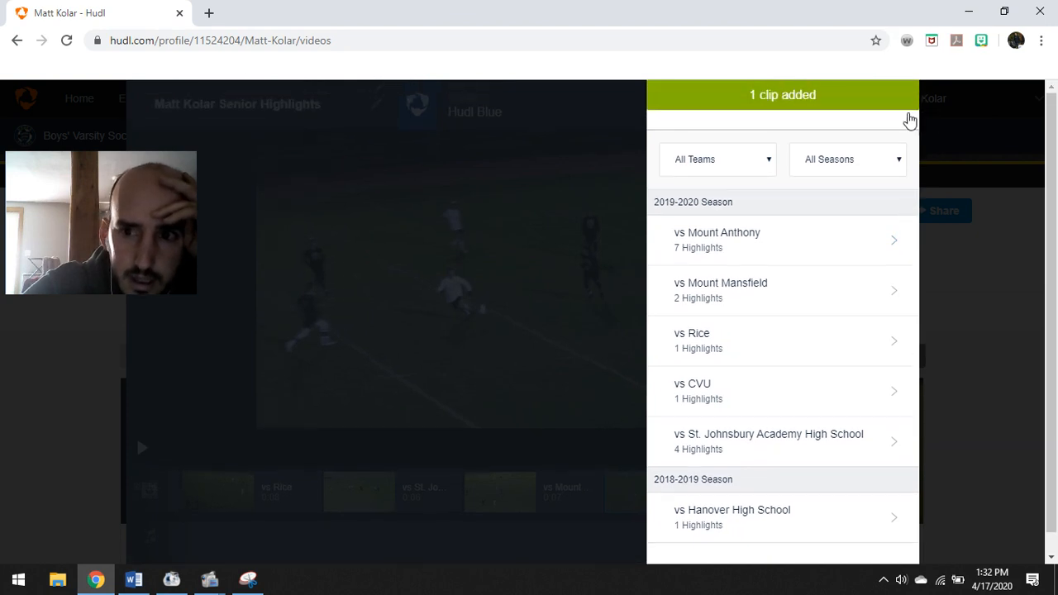
{"action": "left_click", "coordinate": [893, 106]}
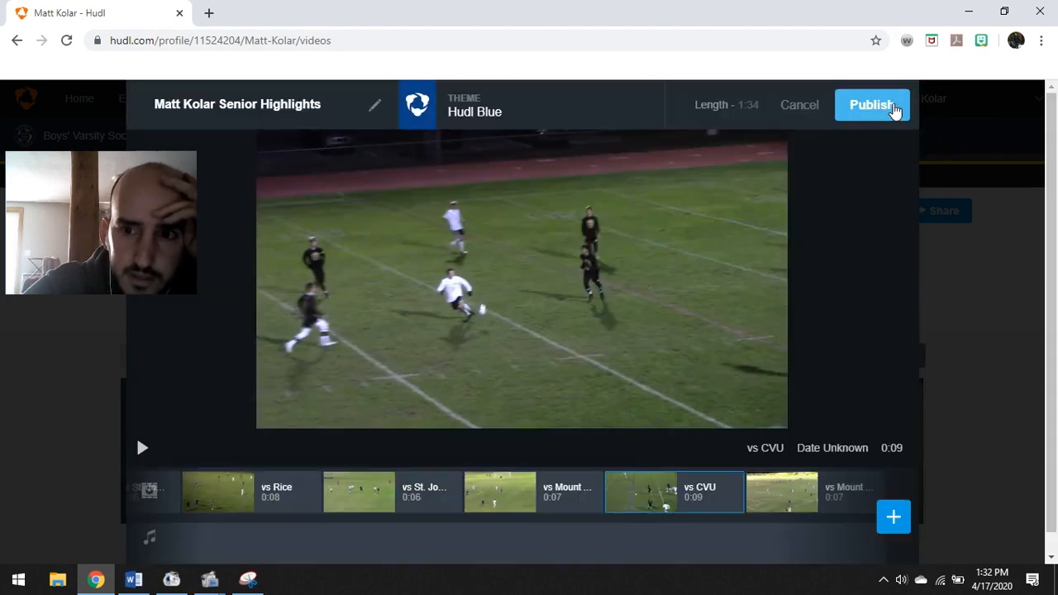
{"action": "scroll", "coordinate": [768, 372], "scroll_direction": "down", "scroll_amount": 1}
Add a striped spotlight ring on the right-side players in the new 0:07 clip, delaying its start
{"action": "left_click", "coordinate": [775, 473]}
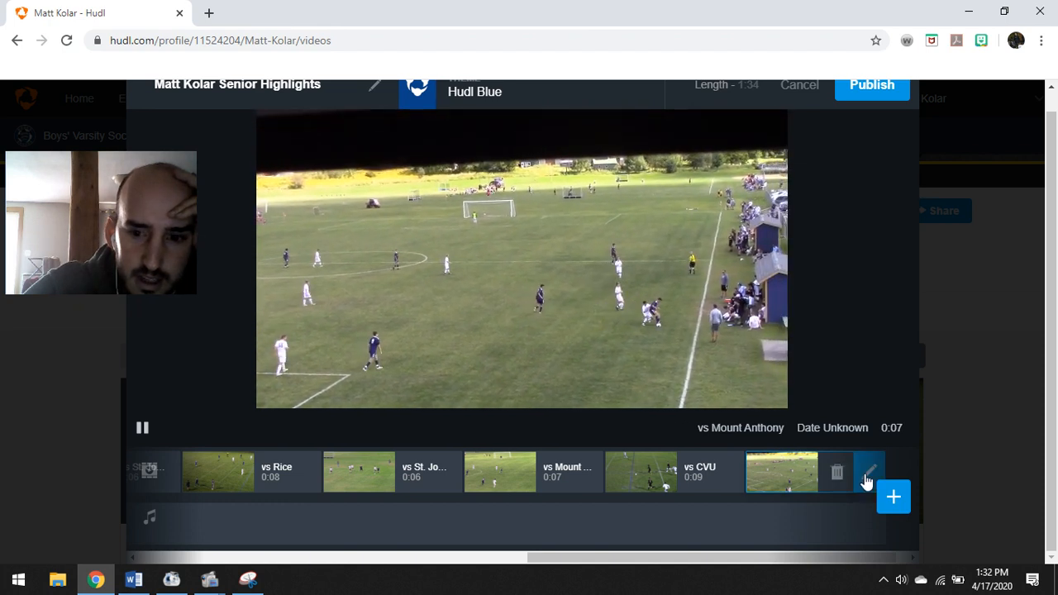
{"action": "left_click", "coordinate": [865, 477]}
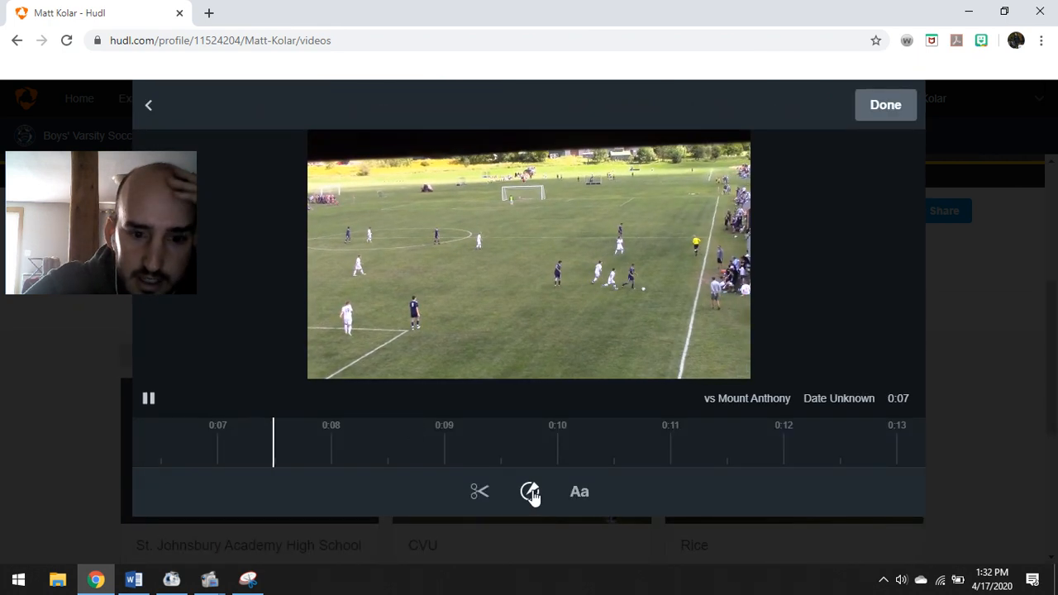
{"action": "left_click", "coordinate": [529, 494]}
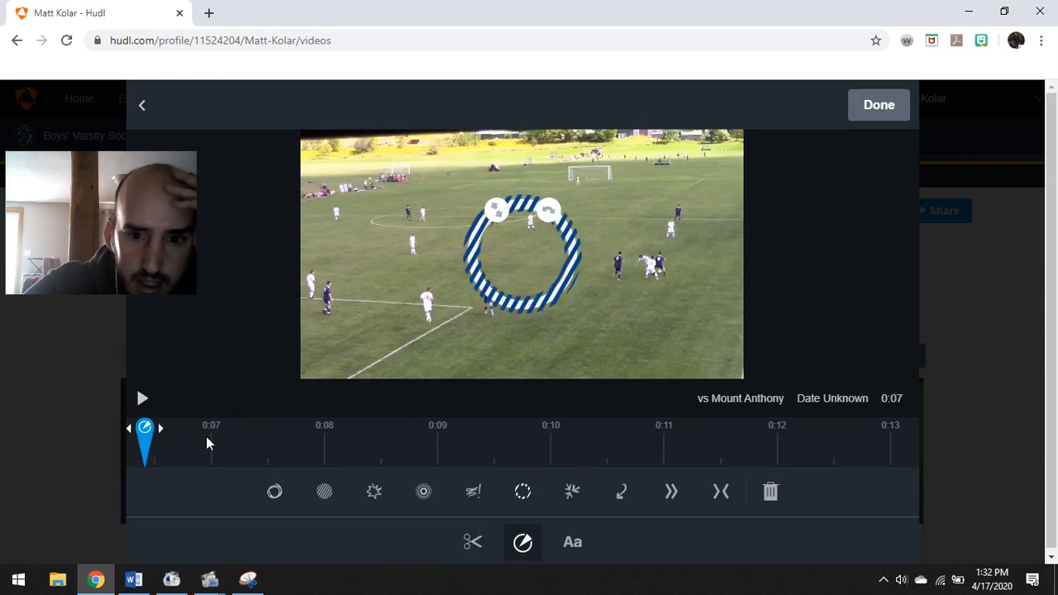
{"action": "left_click_drag", "start_coordinate": [144, 427], "coordinate": [178, 428]}
{"action": "mouse_move", "coordinate": [294, 451]}
{"action": "left_mouse_down"}
{"action": "mouse_move", "coordinate": [305, 438]}
{"action": "mouse_move", "coordinate": [358, 441]}
{"action": "mouse_move", "coordinate": [238, 427]}
{"action": "left_mouse_up"}
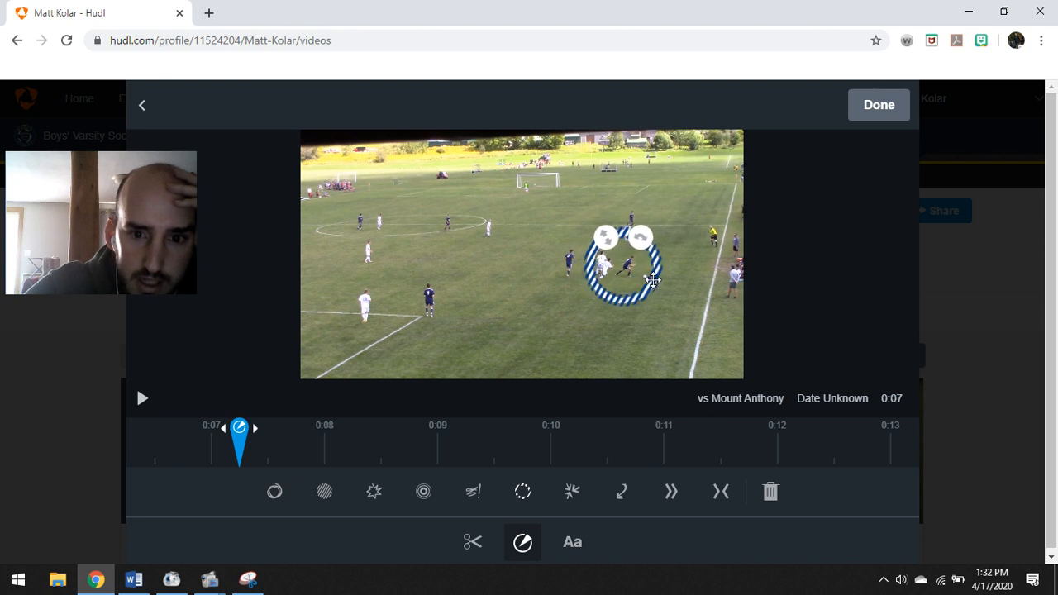
{"action": "left_click", "coordinate": [877, 105]}
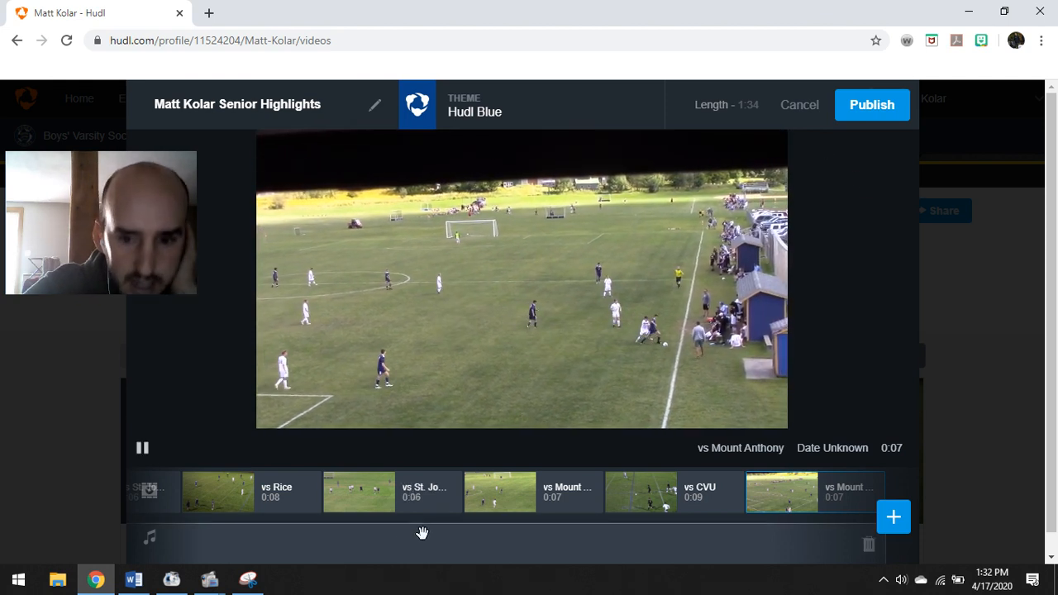
{"action": "mouse_move", "coordinate": [153, 494]}
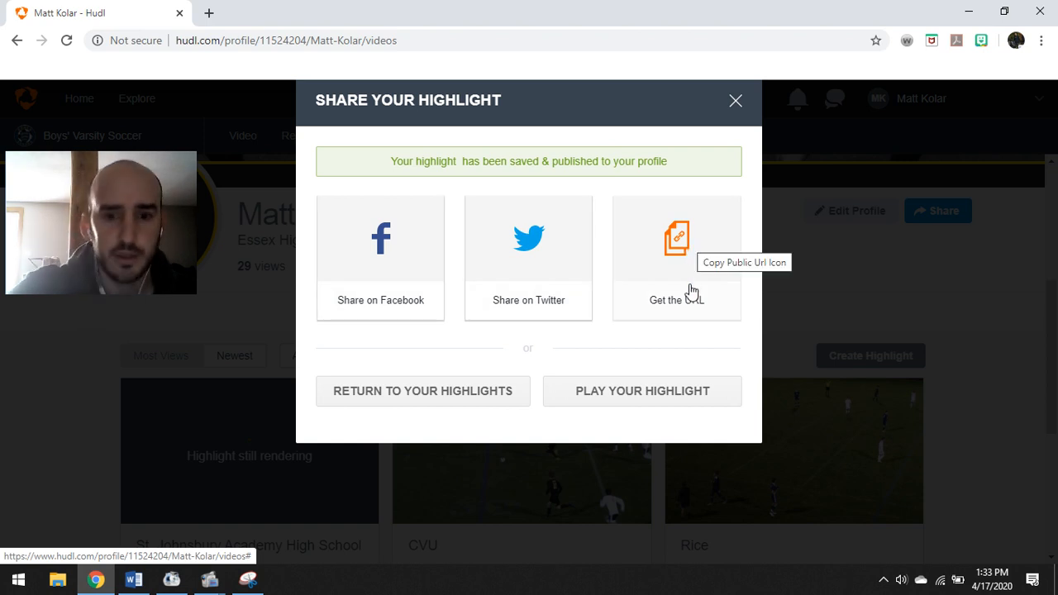
Open the reel's video page in a new tab and wait until the 2:01 video finishes processing
{"action": "left_click", "coordinate": [626, 394]}
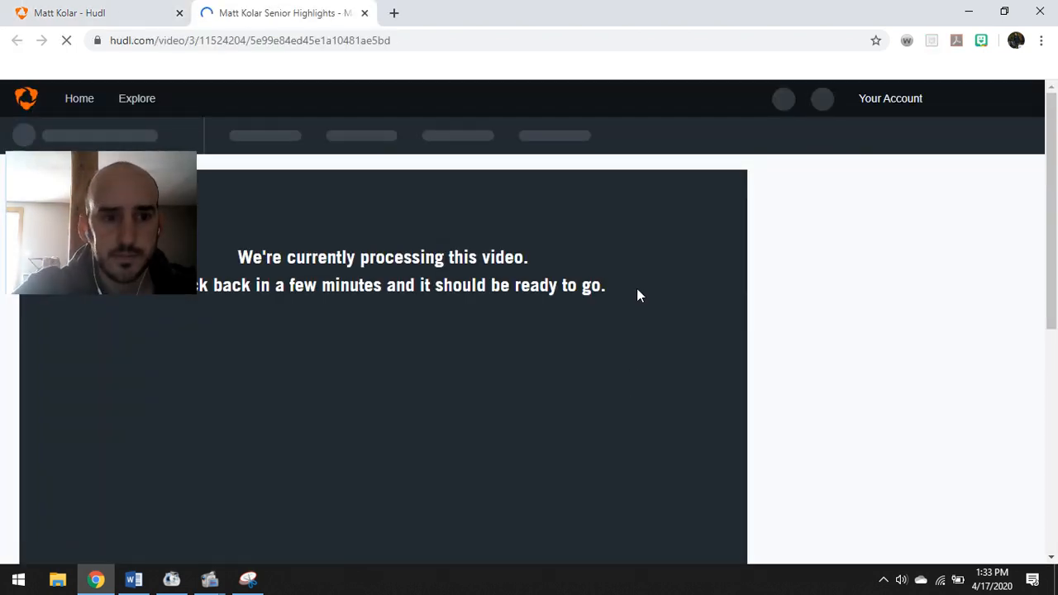
{"action": "scroll", "coordinate": [635, 289], "scroll_direction": "down", "scroll_amount": 2}
{"action": "left_click_drag", "start_coordinate": [165, 160], "coordinate": [971, 146]}
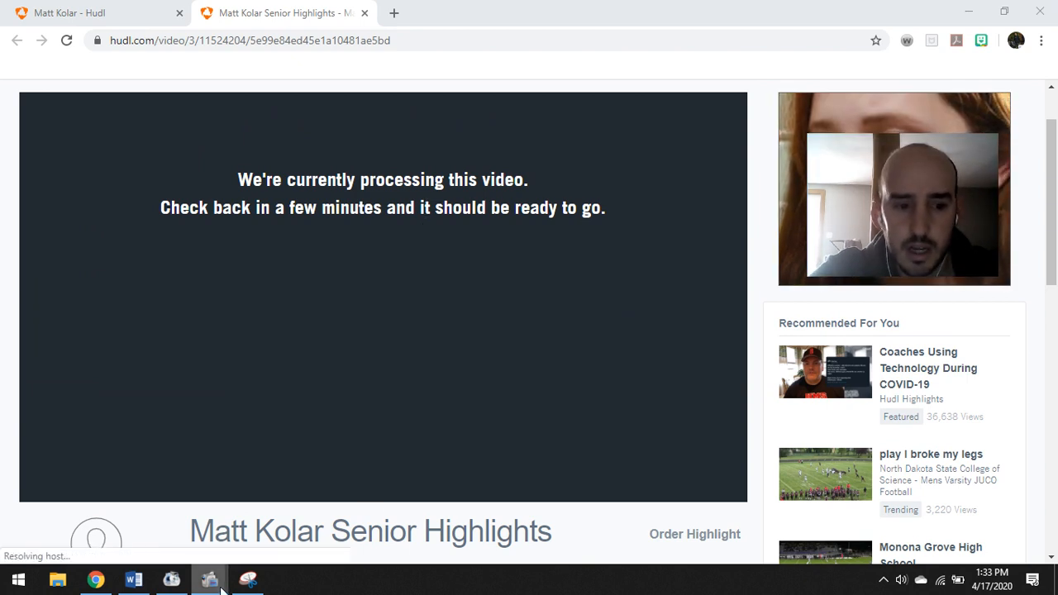
{"action": "mouse_move", "coordinate": [213, 583]}
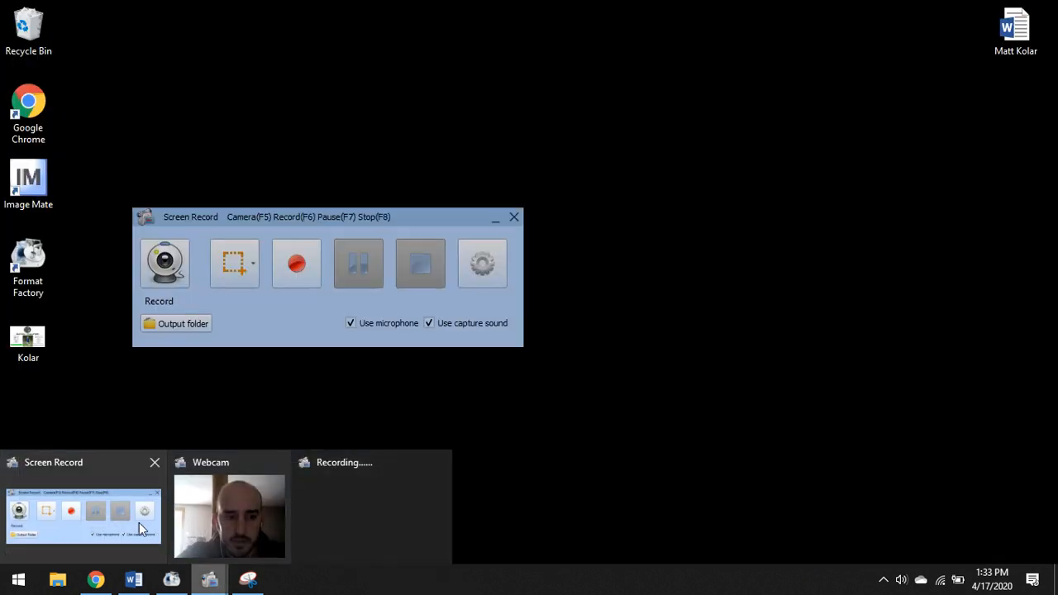
{"action": "left_click", "coordinate": [129, 515]}
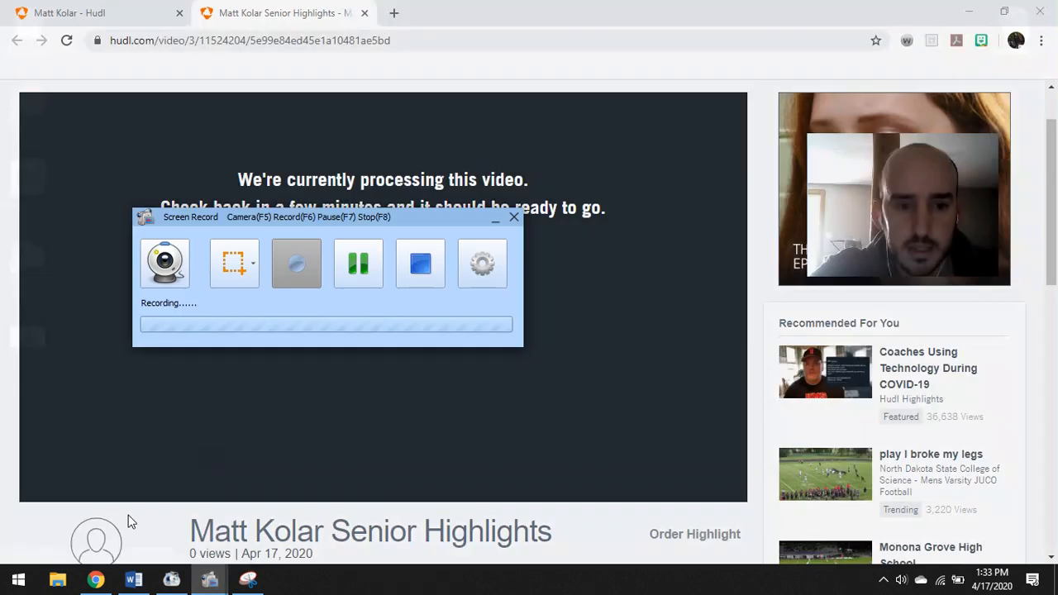
{"action": "left_click", "coordinate": [360, 263]}
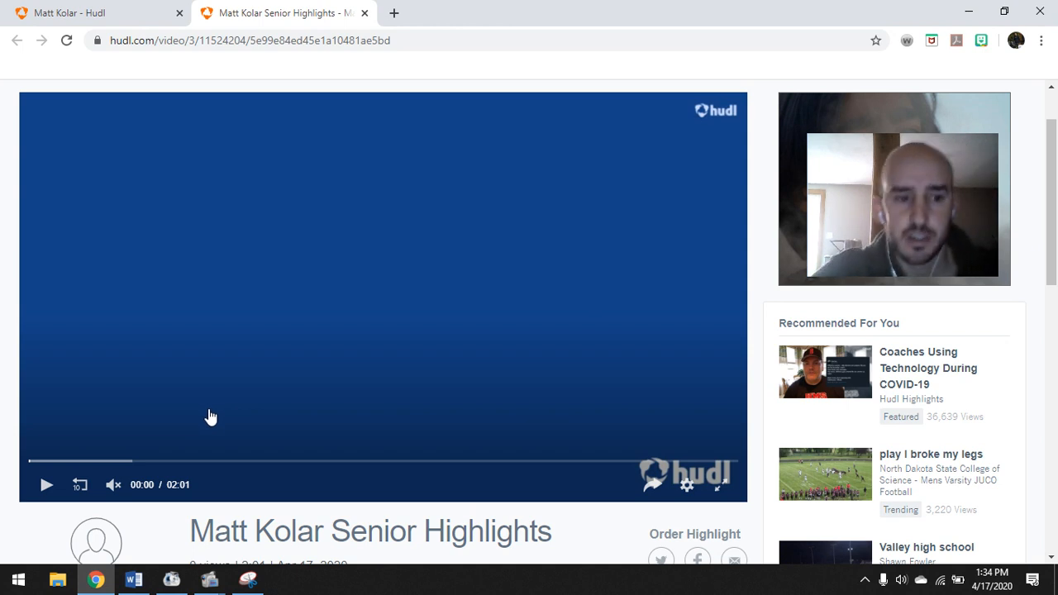
Start playing the highlight reel and raise the volume two notches
{"action": "left_click", "coordinate": [46, 486]}
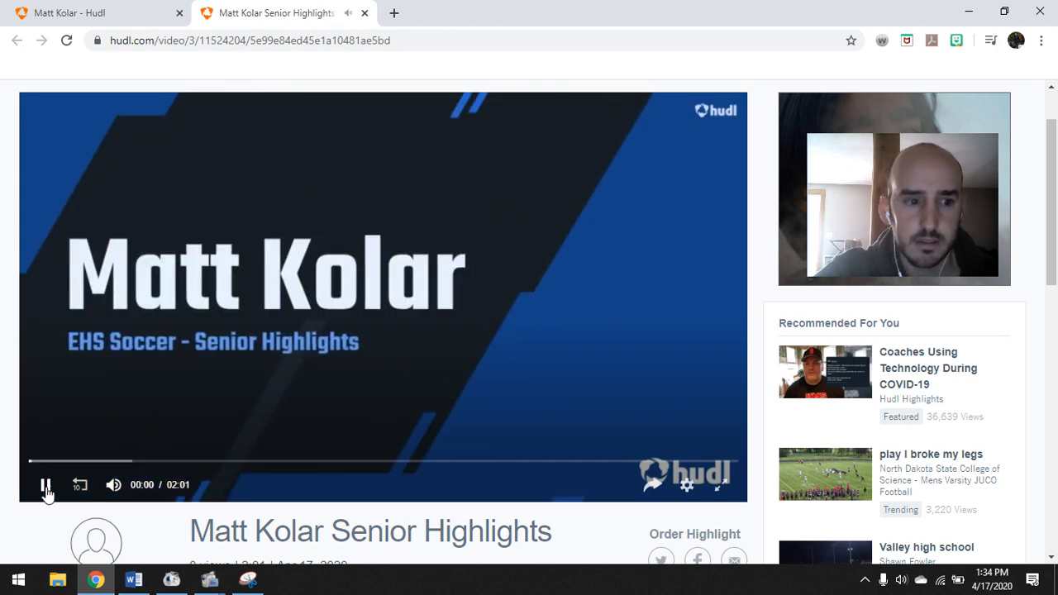
{"action": "key", "text": "XF86AudioRaiseVolume"}
{"action": "key", "text": "XF86AudioRaiseVolume"}
{"action": "key", "text": "XF86AudioRaiseVolume"}
{"action": "key", "text": "XF86AudioRaiseVolume"}
{"action": "key", "text": "XF86AudioRaiseVolume"}
{"action": "key", "text": "XF86AudioRaiseVolume"}
{"action": "key", "text": "XF86AudioRaiseVolume"}
{"action": "key", "text": "XF86AudioRaiseVolume"}
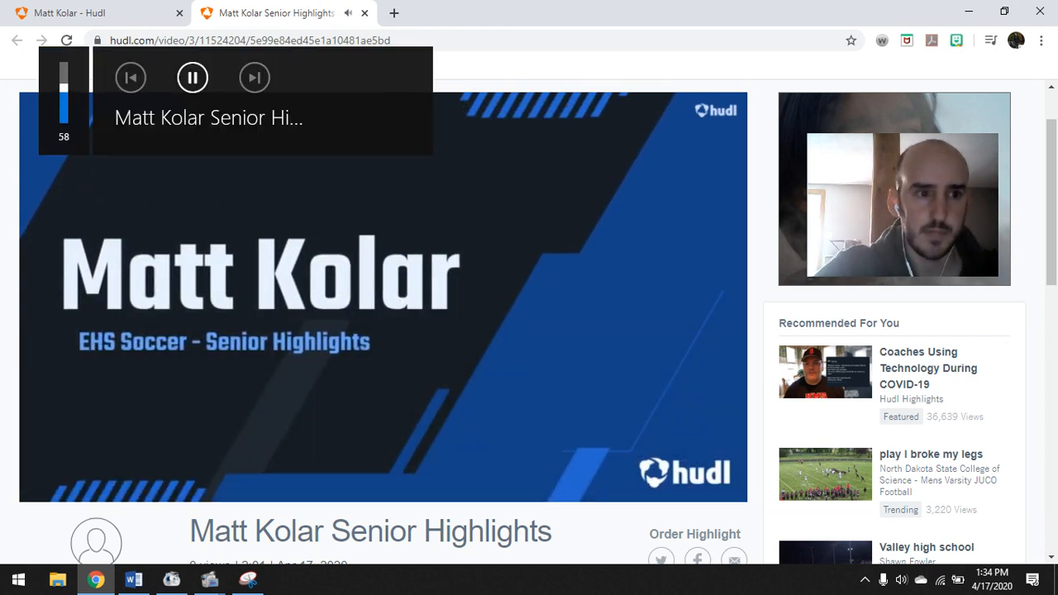
{"action": "key", "text": "XF86AudioRaiseVolume"}
{"action": "key", "text": "XF86AudioRaiseVolume"}
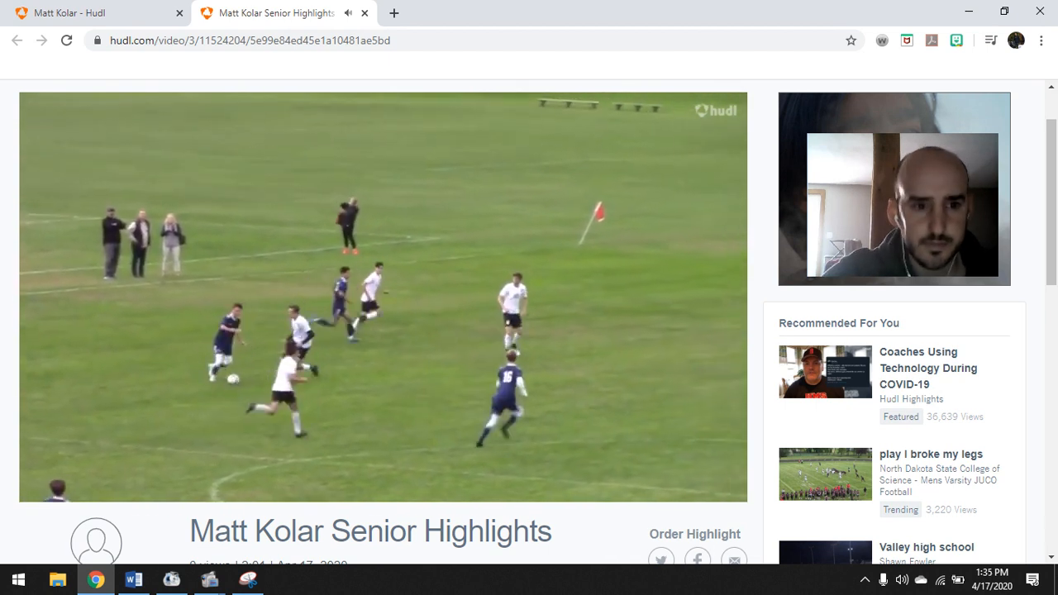
{"action": "mouse_move", "coordinate": [181, 480]}
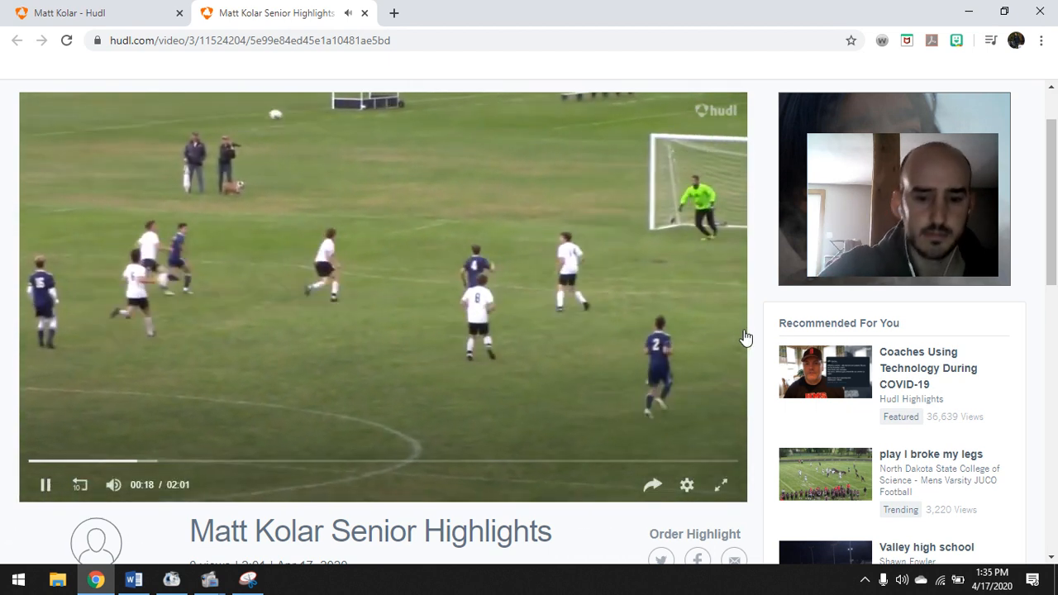
Lower the volume slightly while the reel plays through to the closing logo
{"action": "key", "text": "XF86AudioLowerVolume"}
{"action": "key", "text": "XF86AudioLowerVolume"}
{"action": "key", "text": "XF86AudioLowerVolume"}
{"action": "key", "text": "XF86AudioLowerVolume"}
{"action": "key", "text": "XF86AudioLowerVolume"}
{"action": "key", "text": "XF86AudioLowerVolume"}
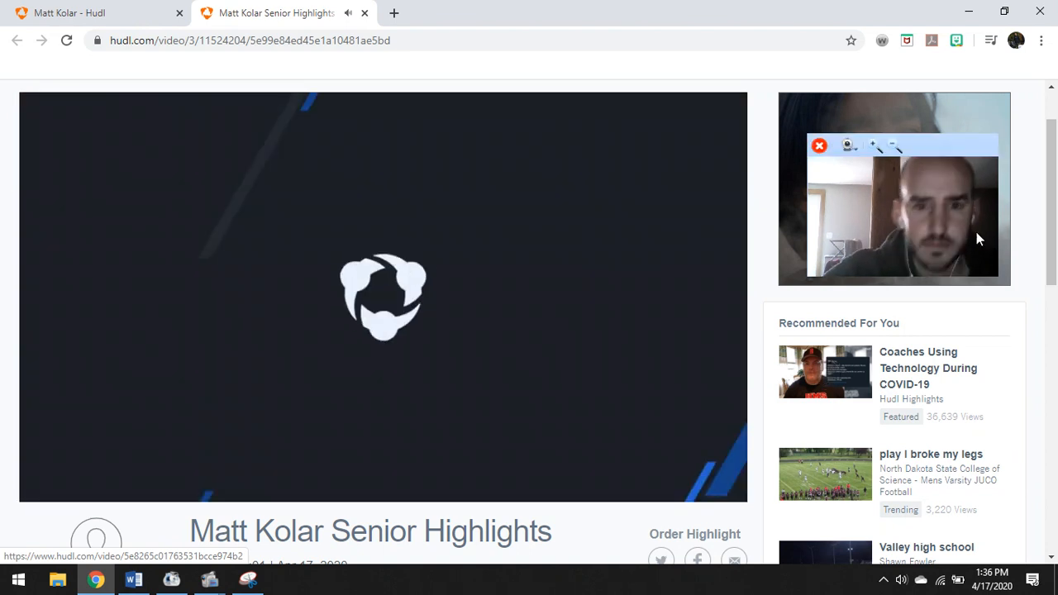
Pause the reel at 2:00 of 2:01 on the closing logo card
{"action": "left_click", "coordinate": [47, 485]}
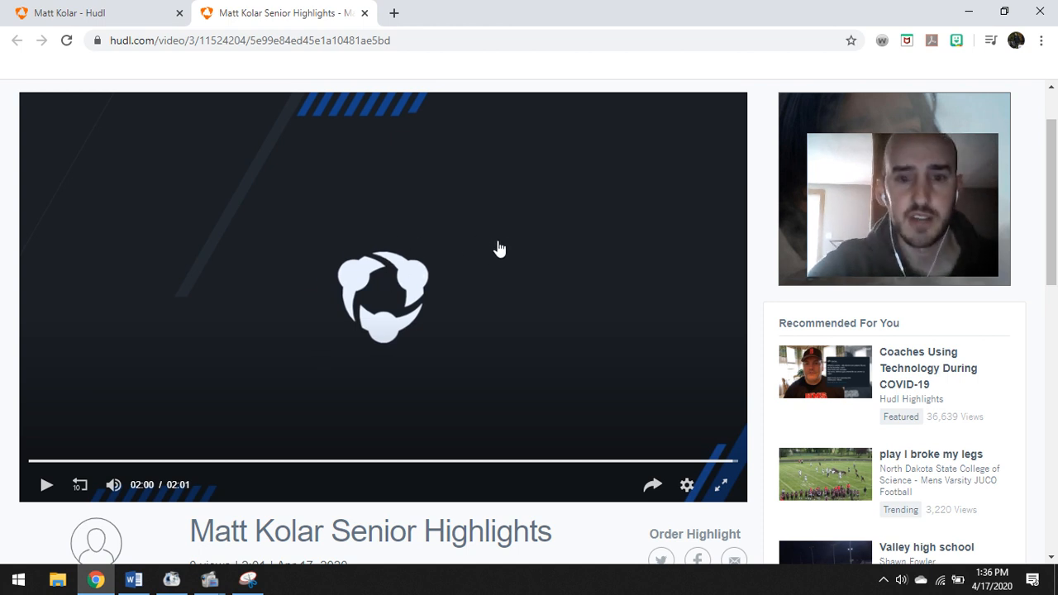
{"action": "scroll", "coordinate": [496, 241], "scroll_direction": "down", "scroll_amount": 1}
{"action": "scroll", "coordinate": [534, 257], "scroll_direction": "up", "scroll_amount": 1}
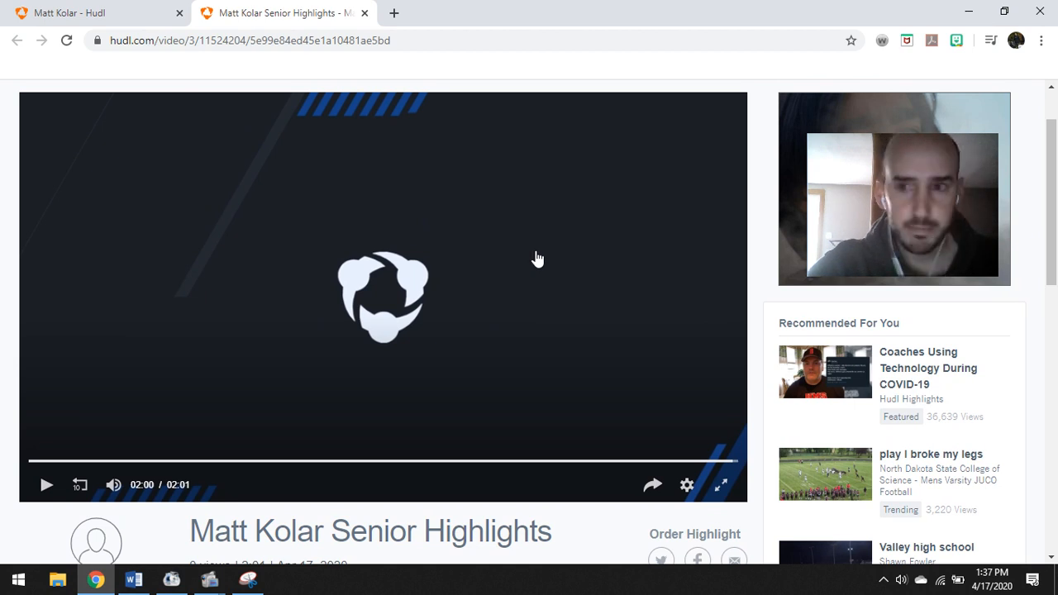
{"action": "scroll", "coordinate": [537, 259], "scroll_direction": "up", "scroll_amount": 1}
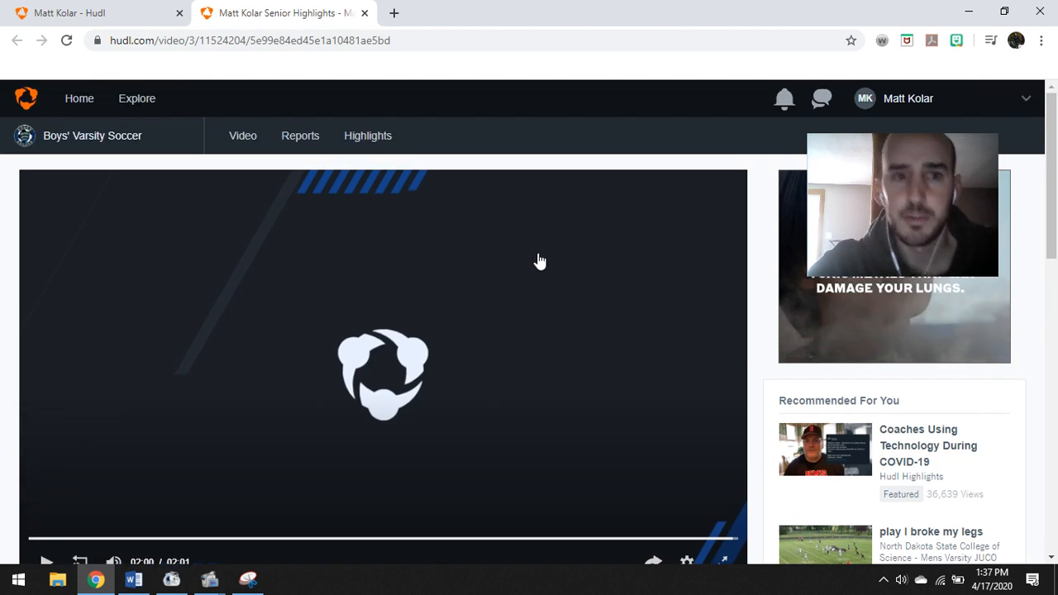
{"action": "left_click", "coordinate": [902, 99]}
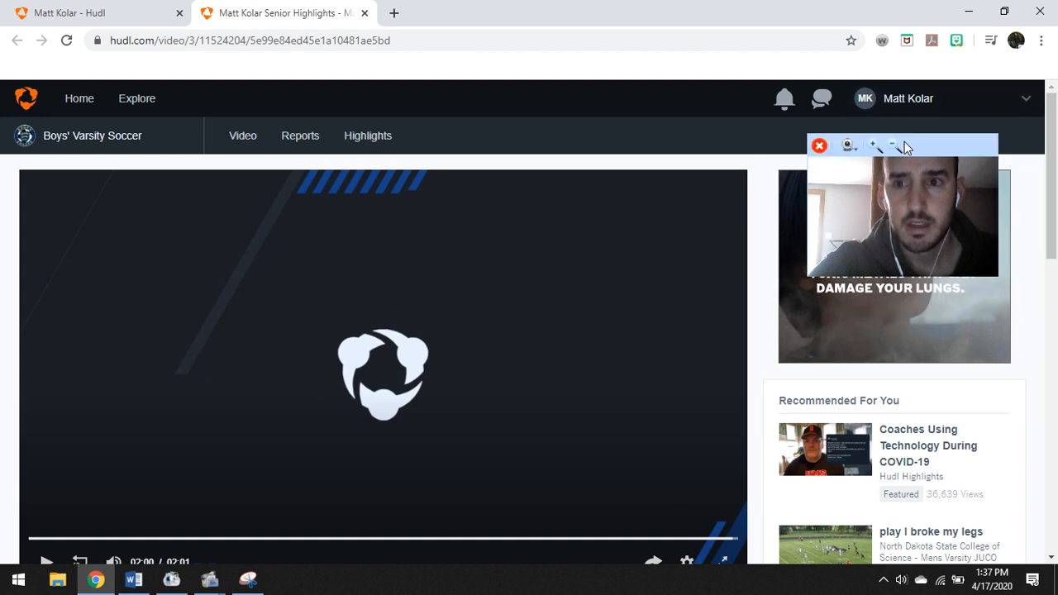
{"action": "left_click_drag", "start_coordinate": [904, 141], "coordinate": [630, 24]}
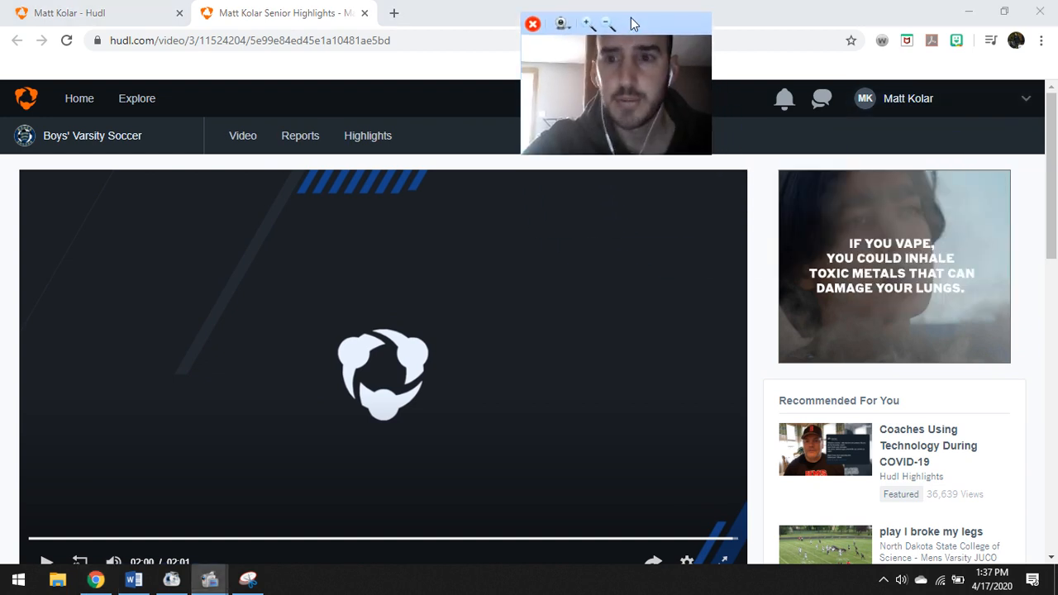
{"action": "left_click", "coordinate": [922, 102]}
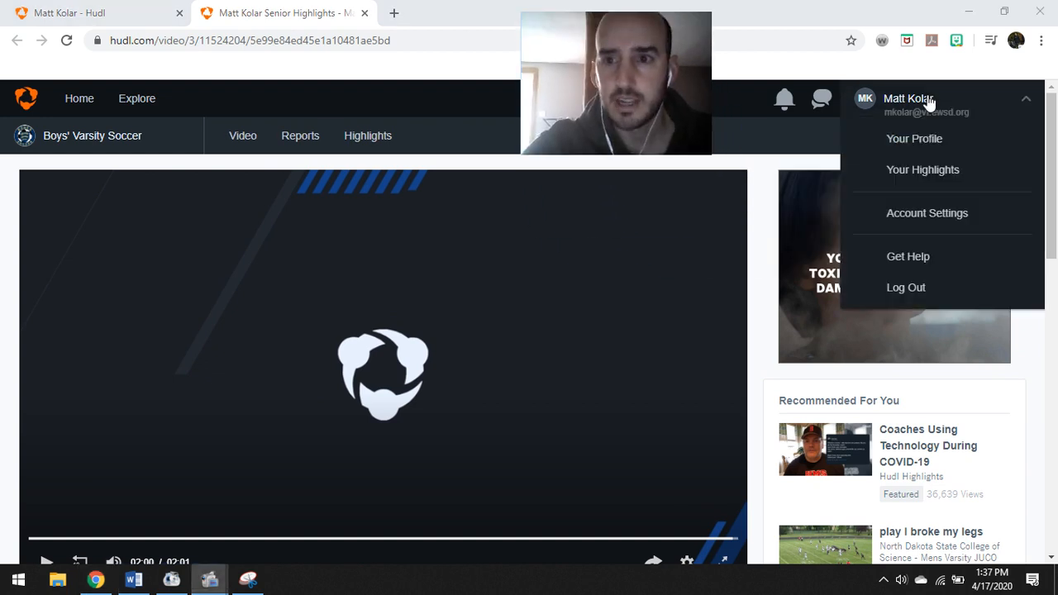
{"action": "left_click", "coordinate": [920, 171]}
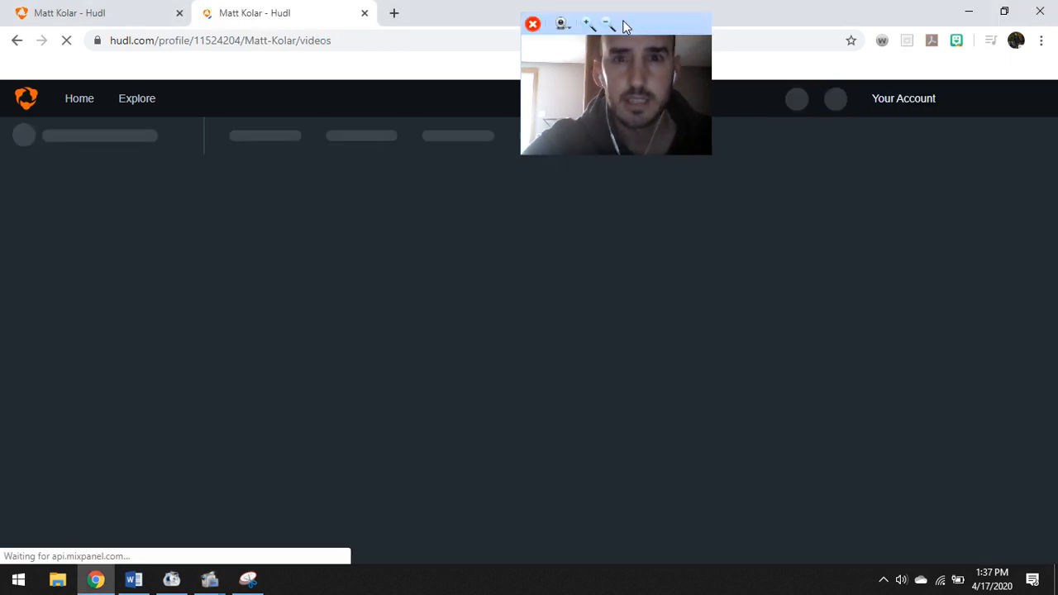
{"action": "left_click_drag", "start_coordinate": [623, 24], "coordinate": [916, 157]}
{"action": "scroll", "coordinate": [435, 207], "scroll_direction": "down", "scroll_amount": 2}
{"action": "scroll", "coordinate": [308, 187], "scroll_direction": "down", "scroll_amount": 1}
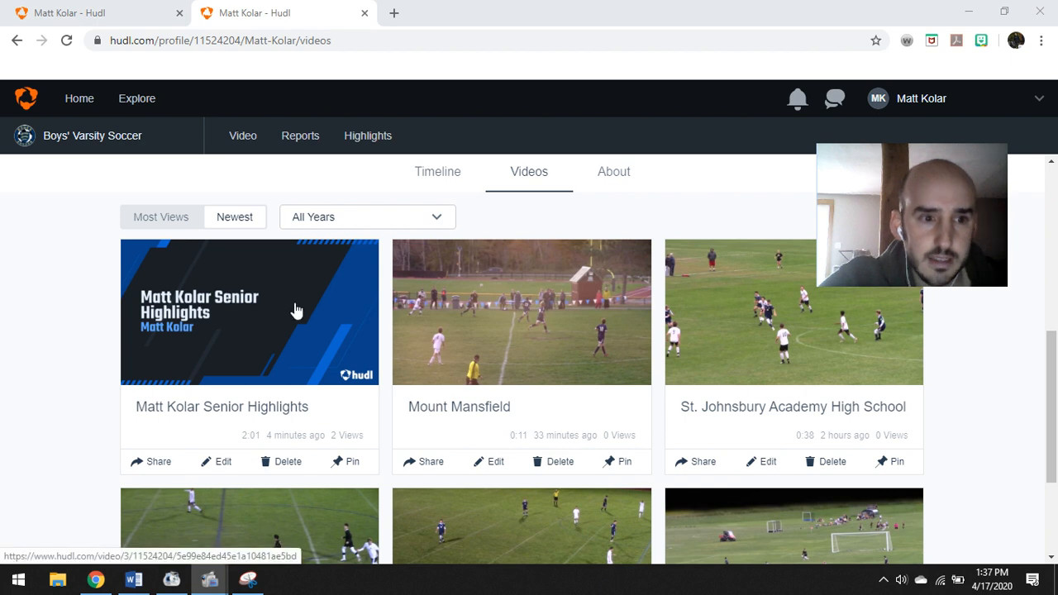
{"action": "left_click", "coordinate": [224, 465]}
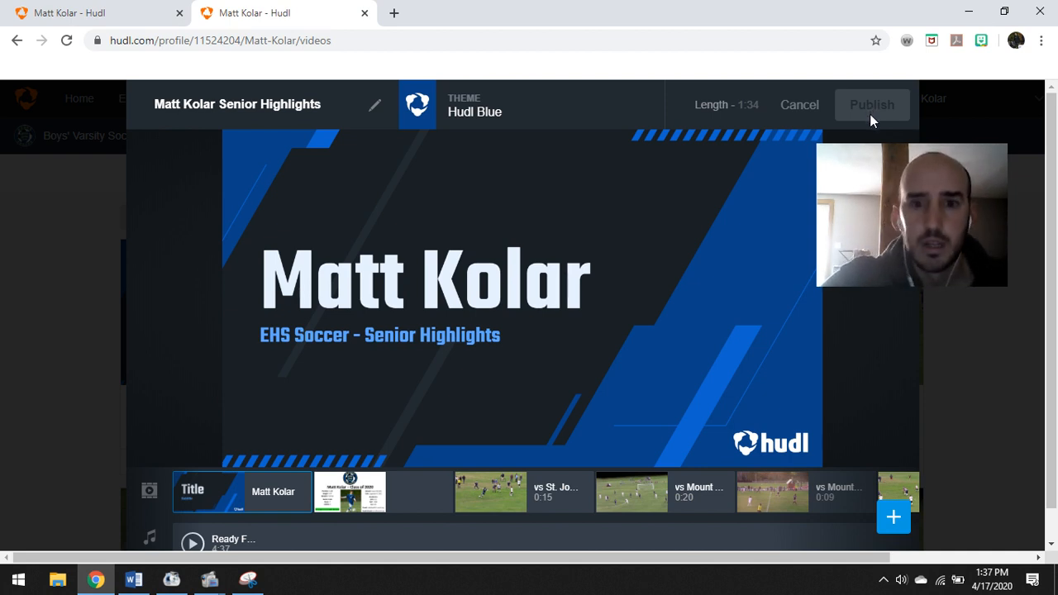
Cancel the editor unchanged, view the reel's Share This Highlight options, then close them
{"action": "left_click", "coordinate": [804, 109]}
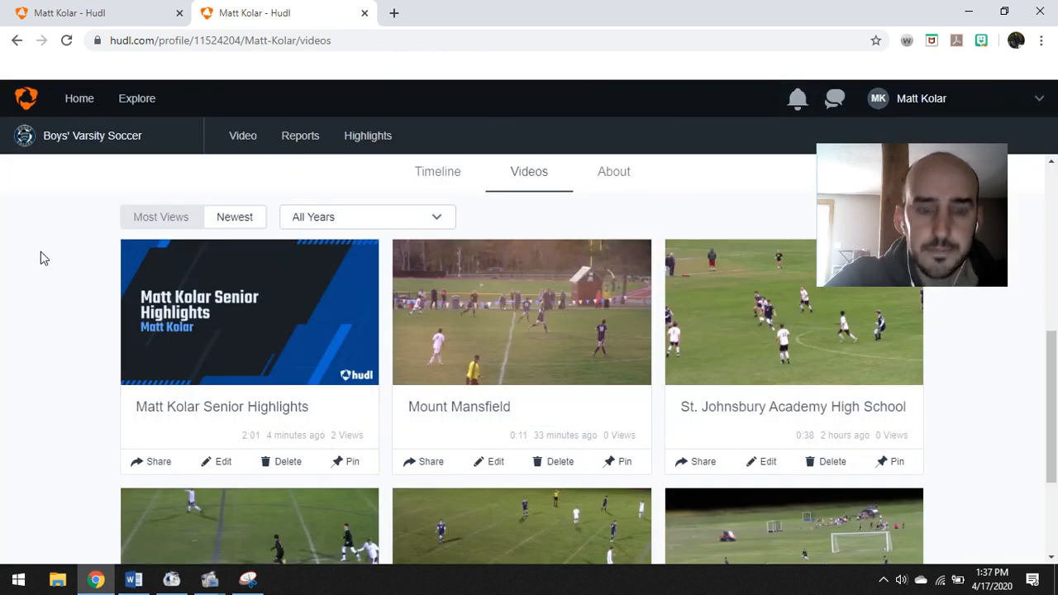
{"action": "scroll", "coordinate": [349, 342], "scroll_direction": "down", "scroll_amount": 2}
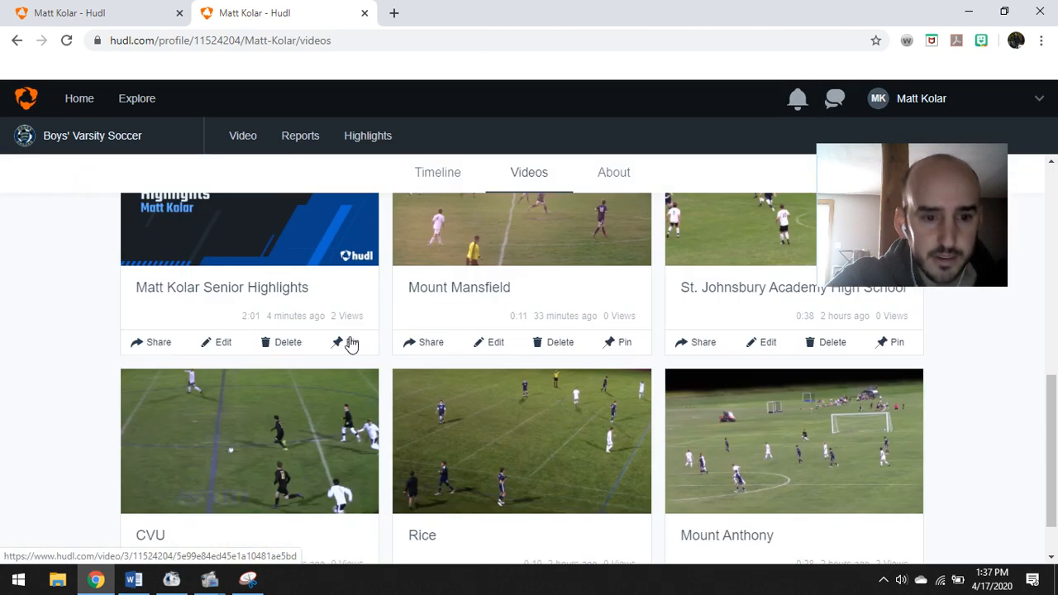
{"action": "scroll", "coordinate": [230, 329], "scroll_direction": "up", "scroll_amount": 1}
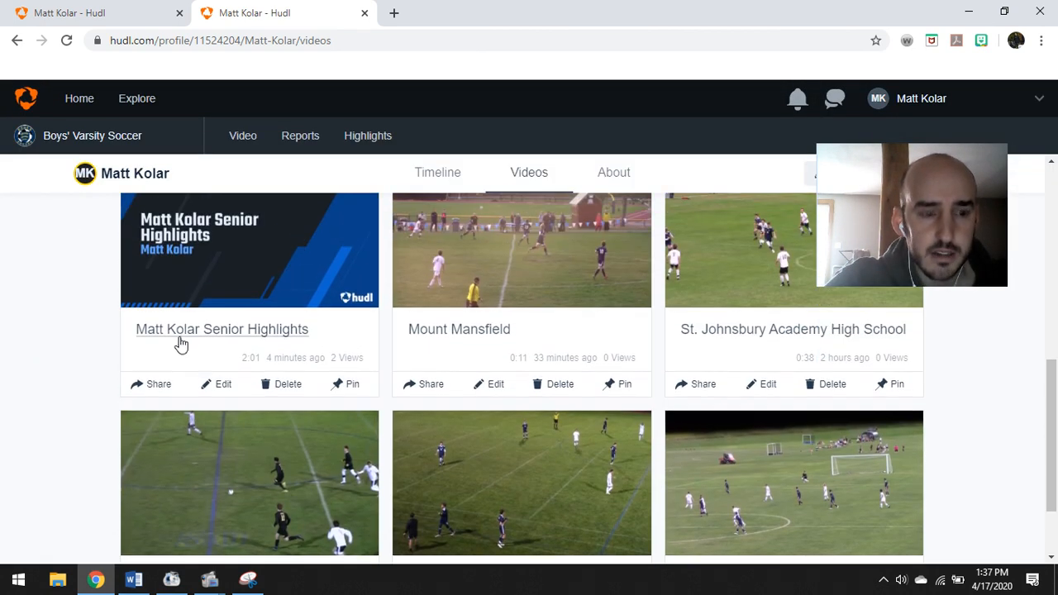
{"action": "left_click", "coordinate": [157, 385]}
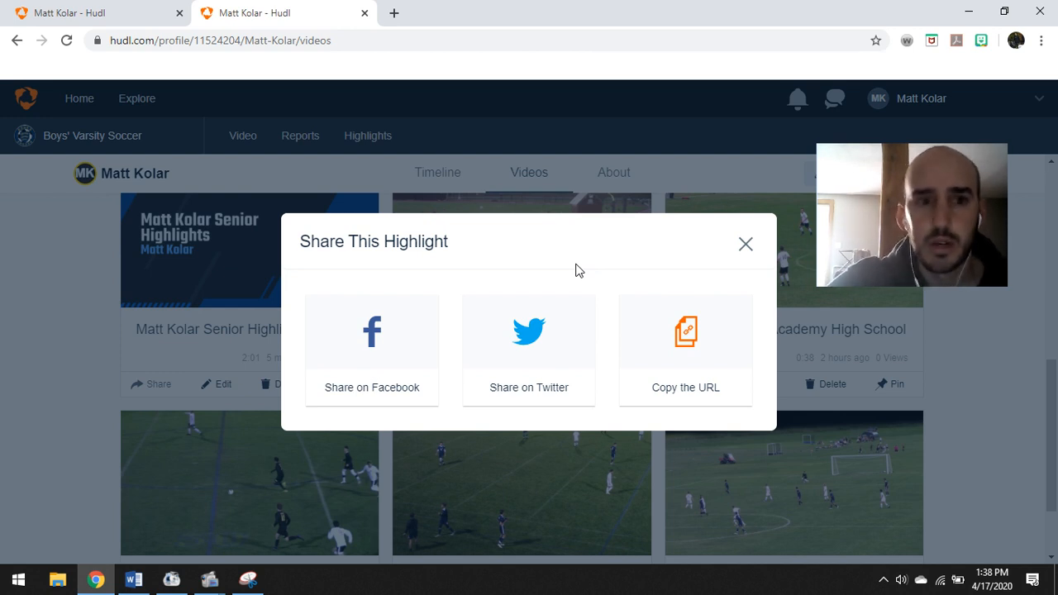
{"action": "left_click", "coordinate": [745, 244]}
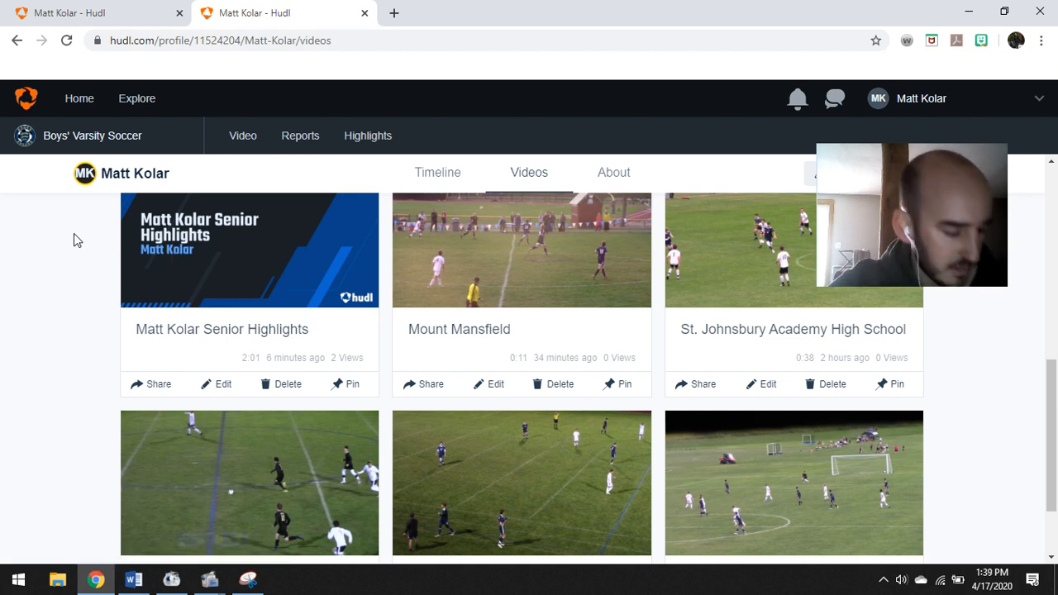
{"action": "mouse_move", "coordinate": [906, 213]}
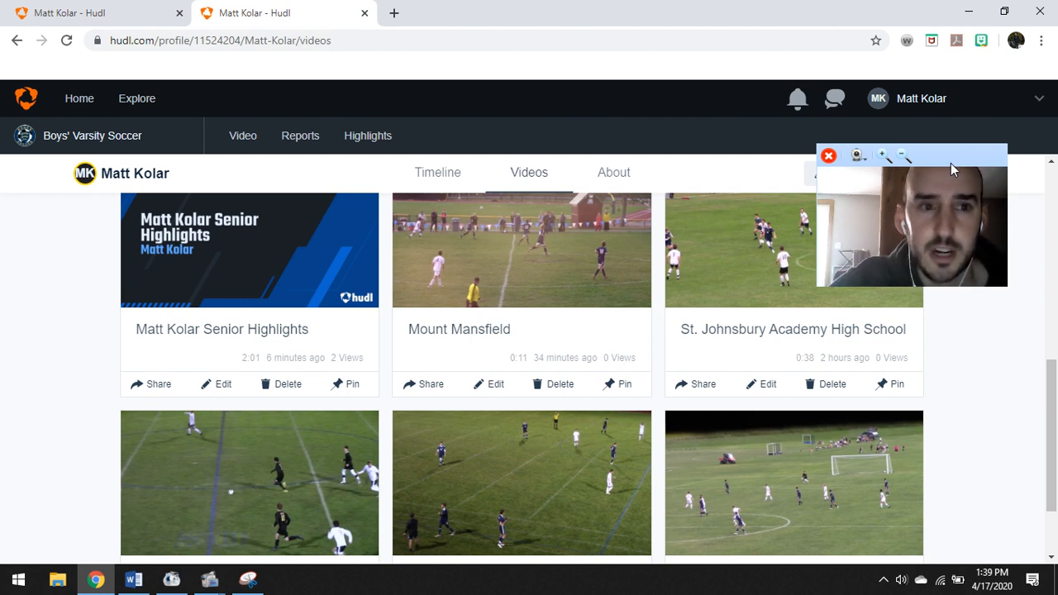
{"action": "left_click_drag", "start_coordinate": [953, 152], "coordinate": [974, 107]}
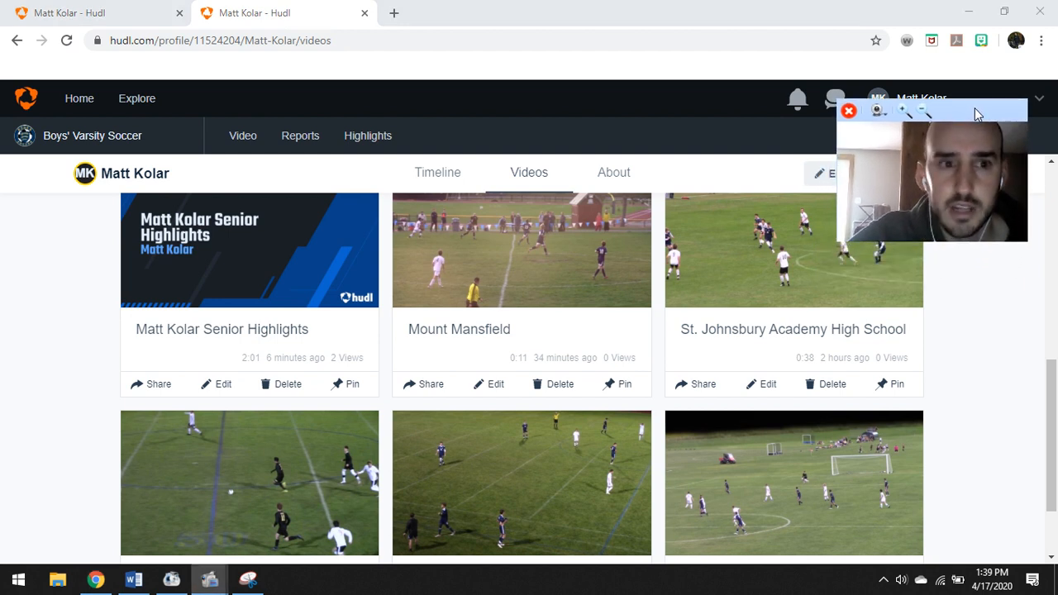
In Reports, select all 14 matches of the 2019-2020 season
{"action": "left_click", "coordinate": [302, 142]}
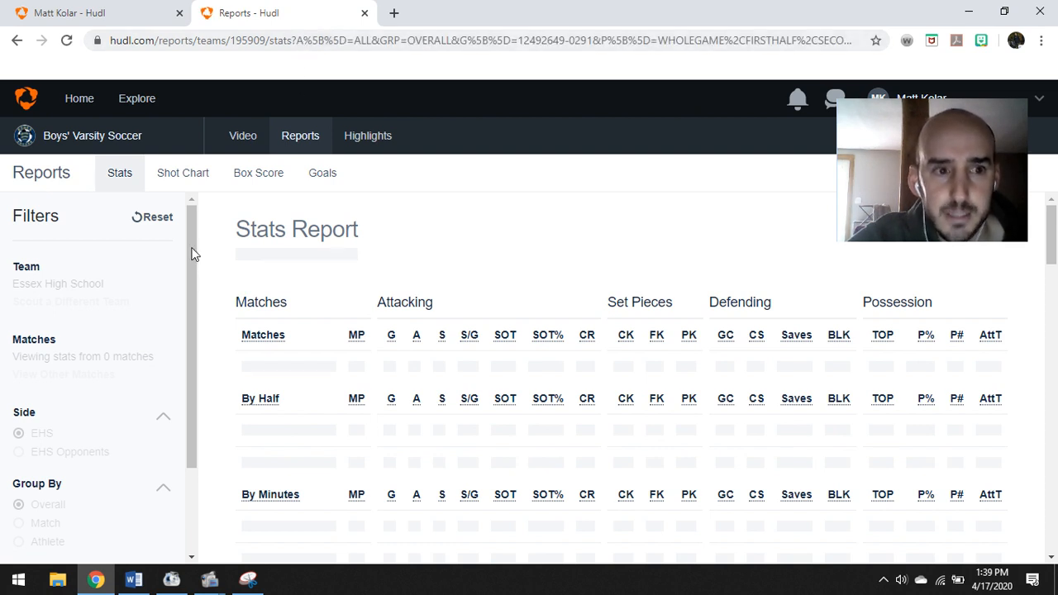
{"action": "left_click_drag", "start_coordinate": [191, 259], "coordinate": [198, 319]}
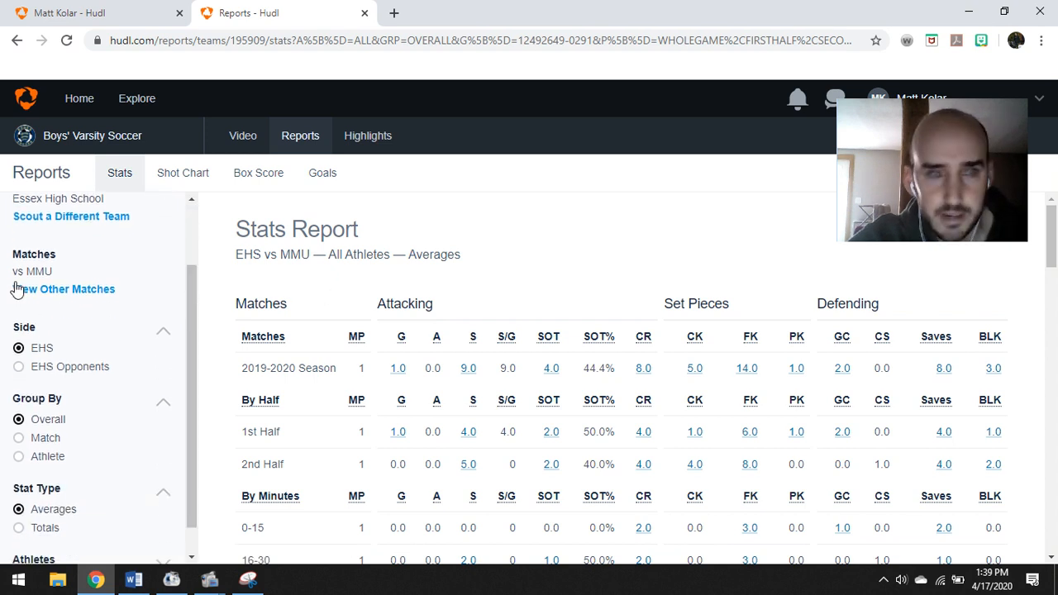
{"action": "left_click", "coordinate": [71, 290]}
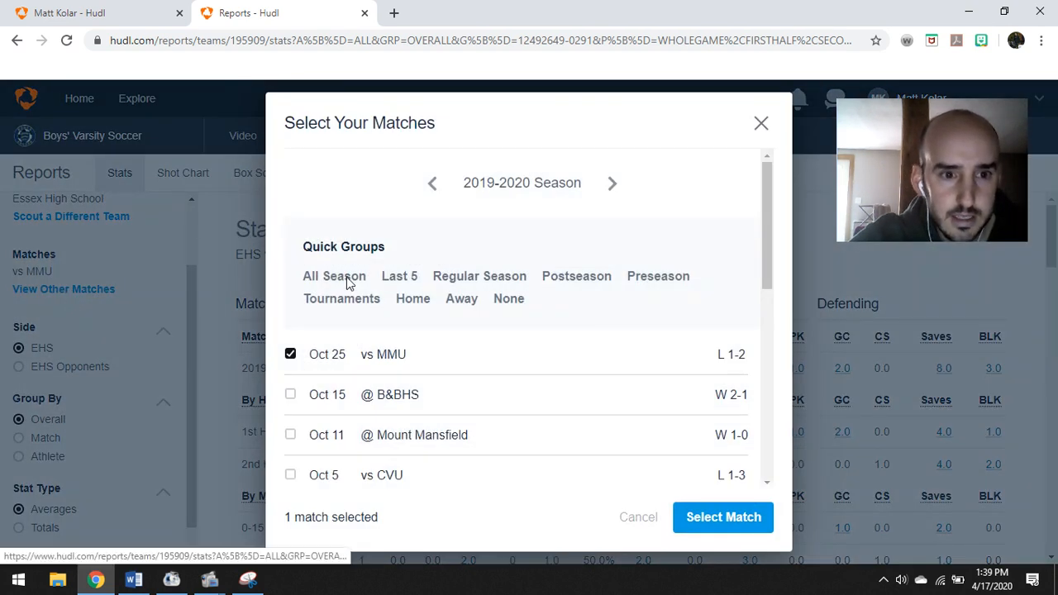
{"action": "left_click", "coordinate": [347, 280]}
{"action": "left_click", "coordinate": [691, 518]}
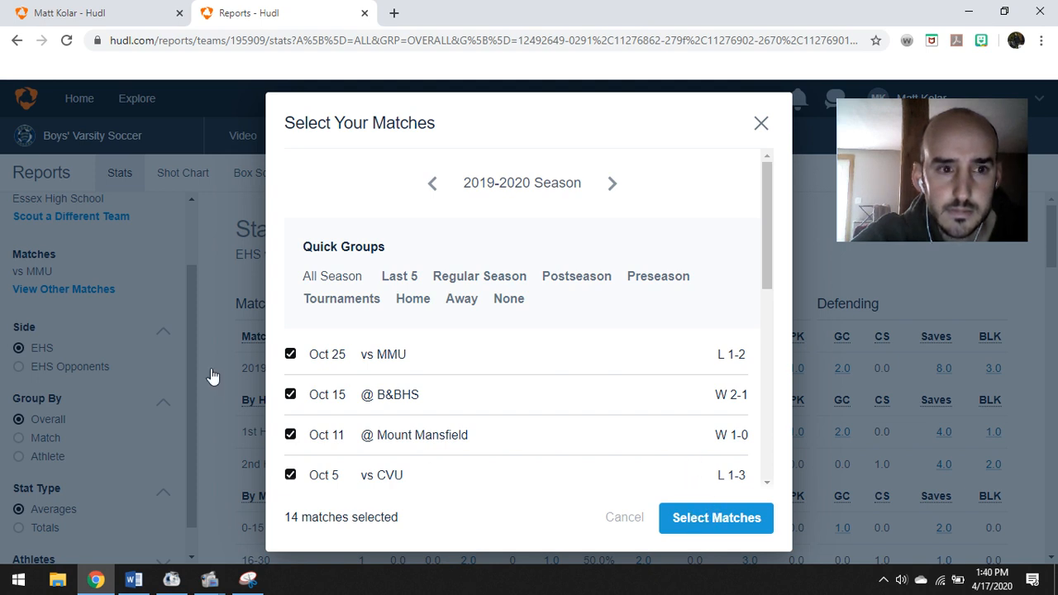
{"action": "left_click", "coordinate": [761, 126]}
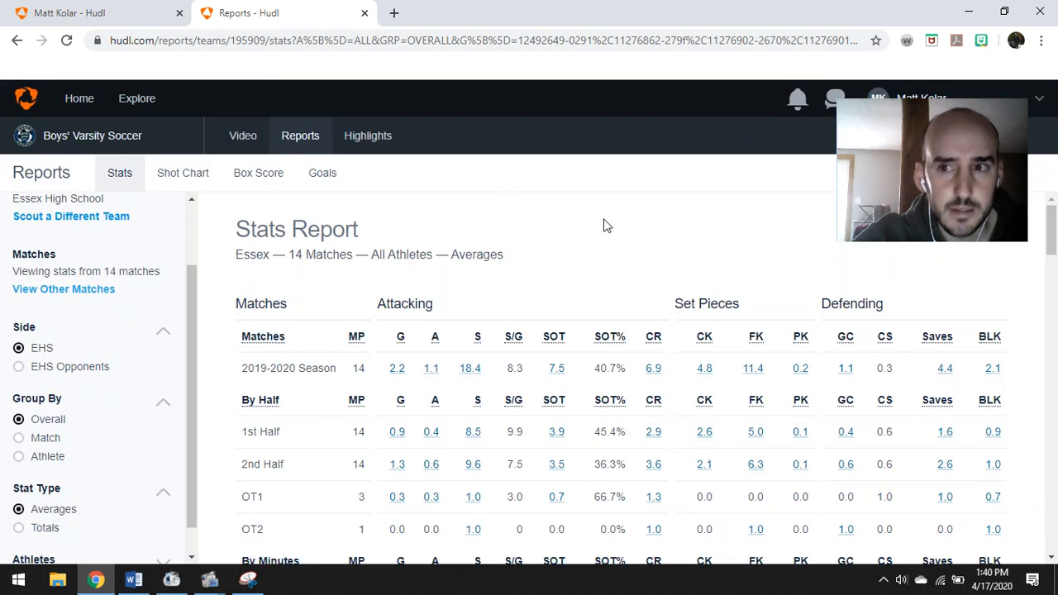
Group the Essex stats report by athlete with season totals
{"action": "scroll", "coordinate": [608, 231], "scroll_direction": "down", "scroll_amount": 2}
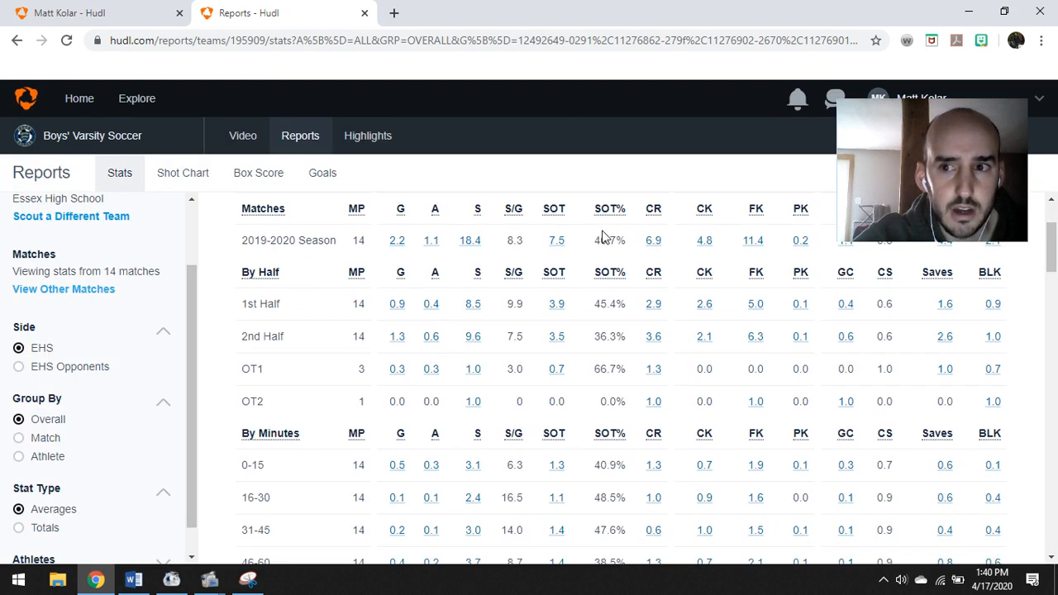
{"action": "left_click", "coordinate": [19, 459]}
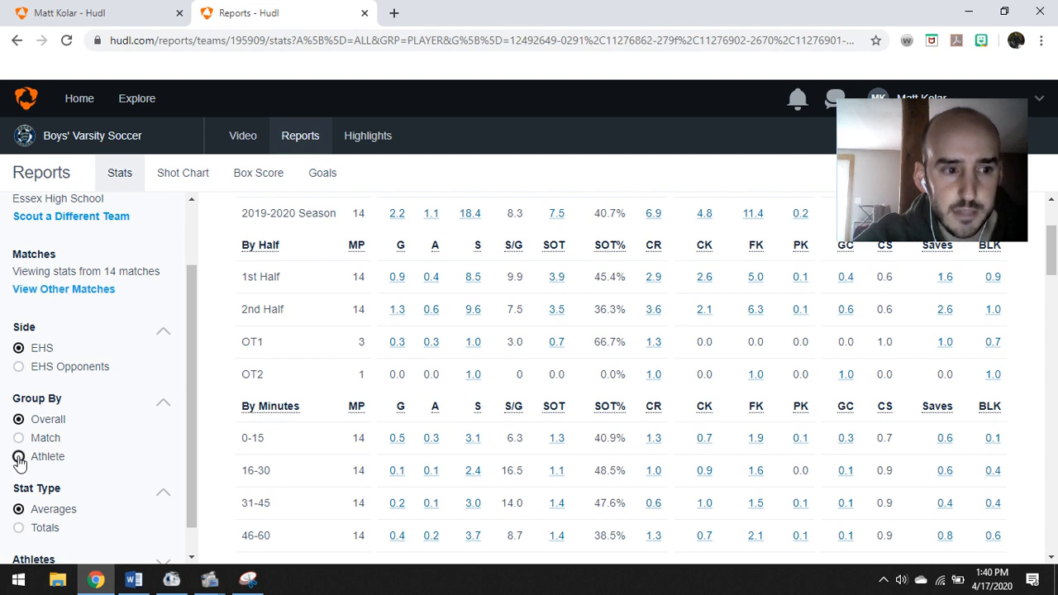
{"action": "scroll", "coordinate": [446, 364], "scroll_direction": "up", "scroll_amount": 2}
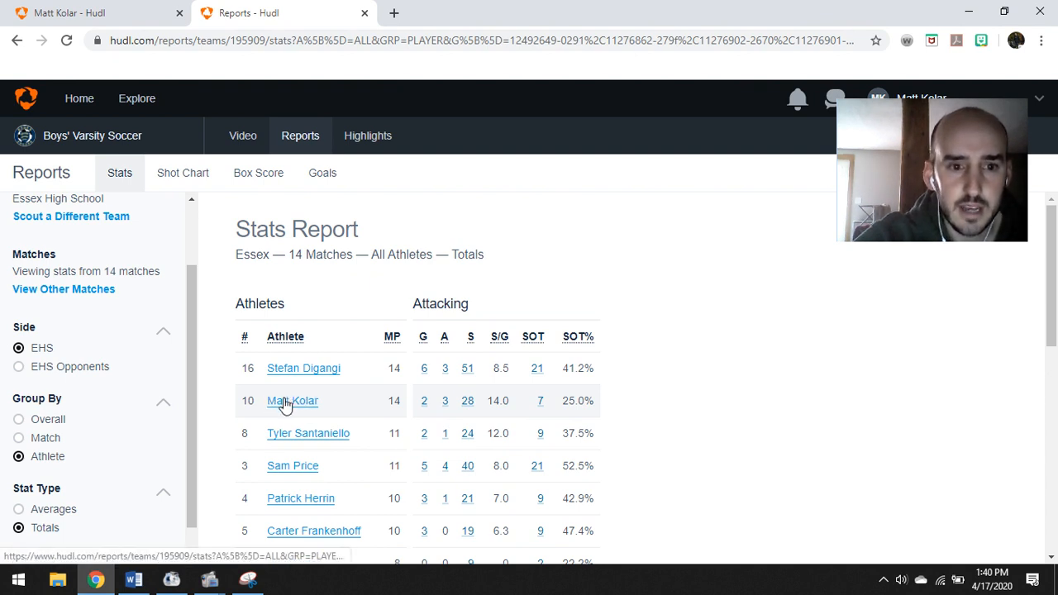
Open the playlist of the athlete's 28 shot clips and pause the first clip
{"action": "left_click", "coordinate": [468, 402]}
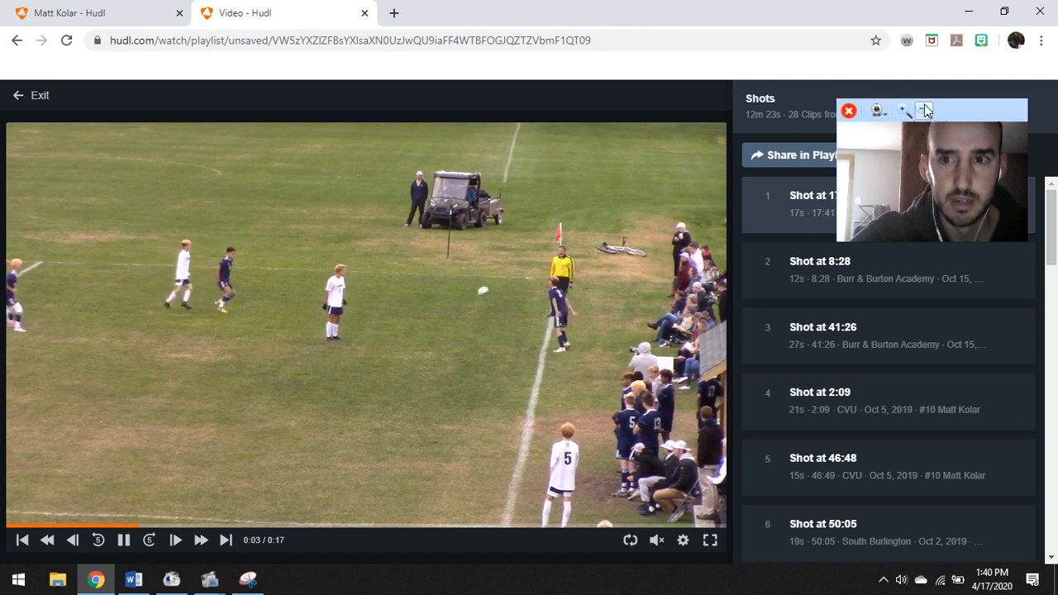
{"action": "left_click_drag", "start_coordinate": [923, 111], "coordinate": [913, 303]}
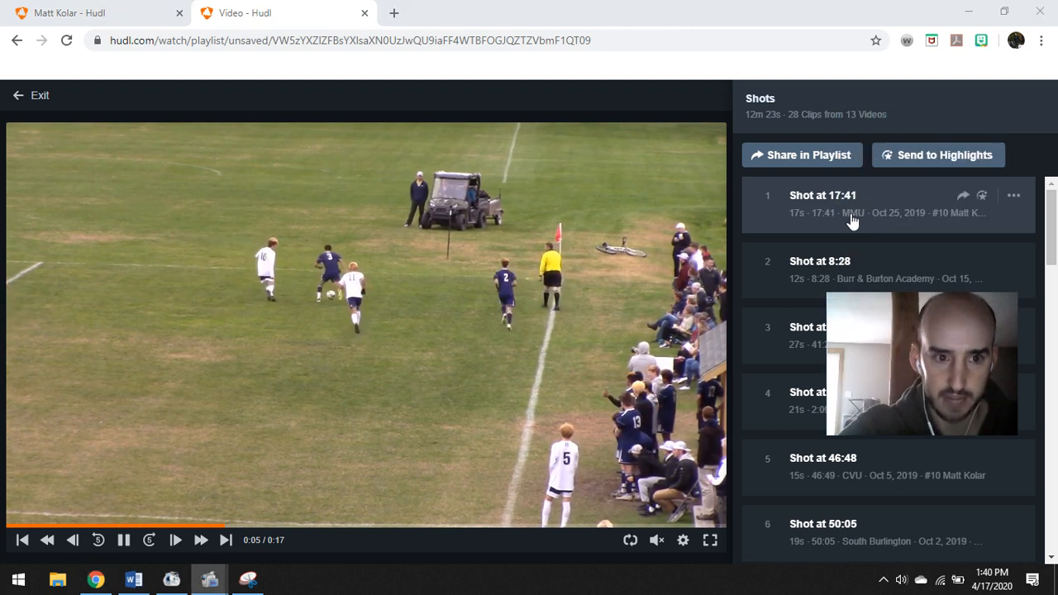
{"action": "left_click_drag", "start_coordinate": [928, 300], "coordinate": [873, 93]}
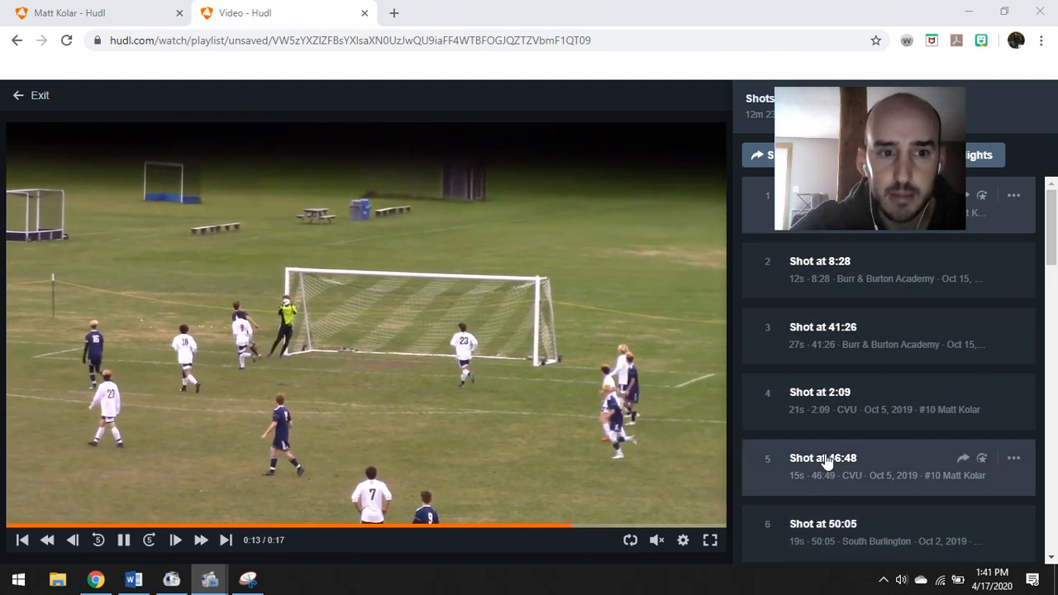
{"action": "left_click", "coordinate": [123, 539]}
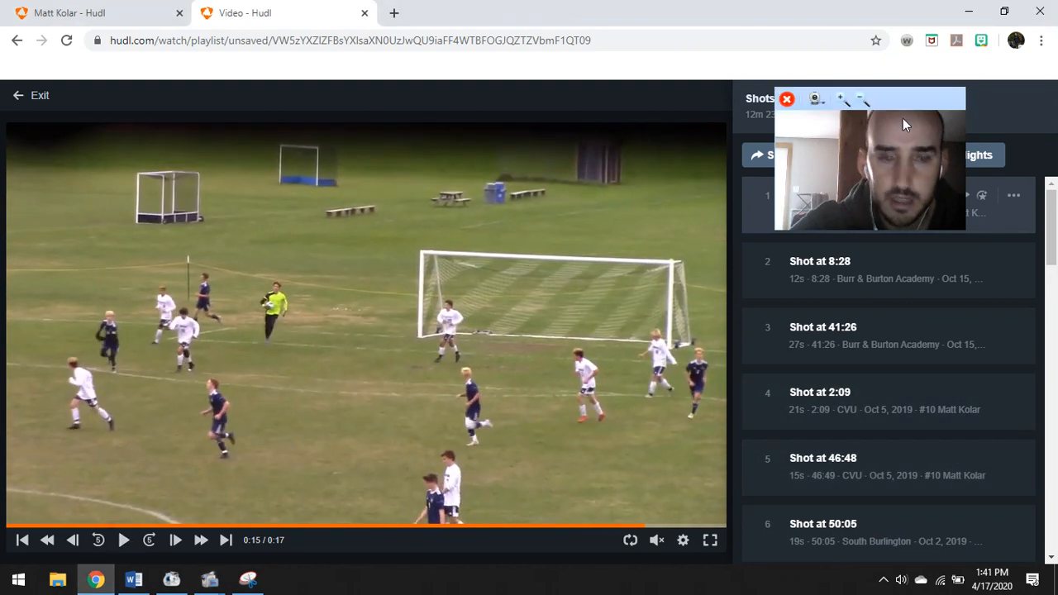
{"action": "left_click_drag", "start_coordinate": [913, 97], "coordinate": [583, 155]}
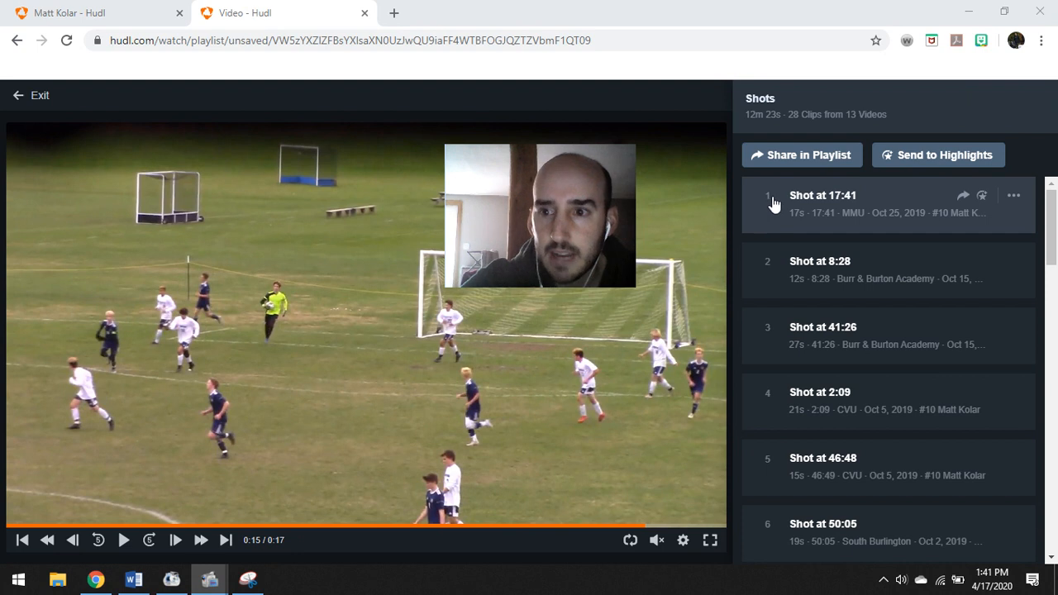
{"action": "left_click", "coordinate": [984, 202]}
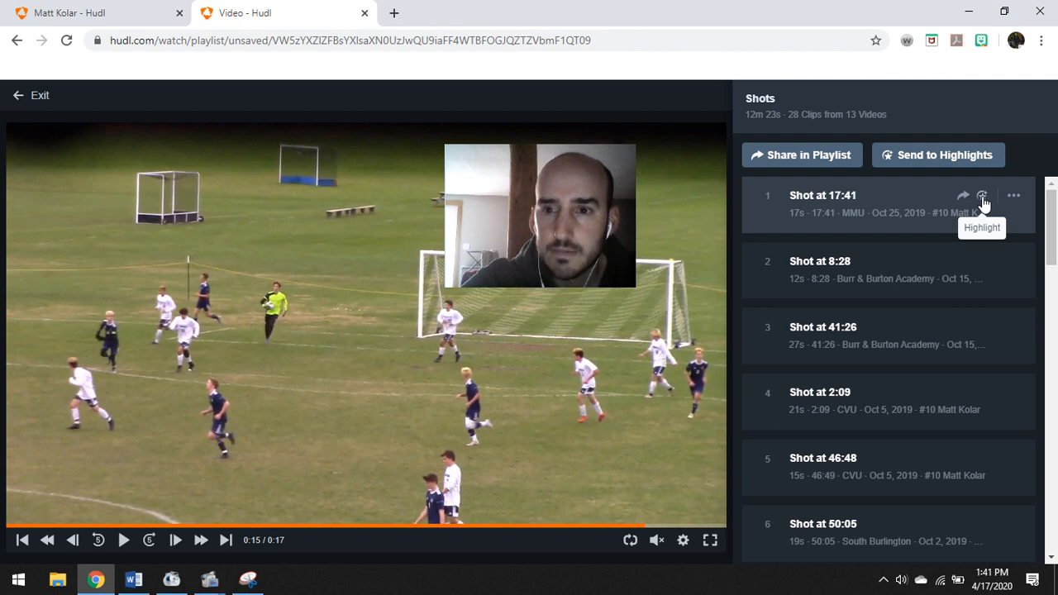
Start a highlight from the first shot clip, then cancel the editor without publishing
{"action": "left_click", "coordinate": [984, 202]}
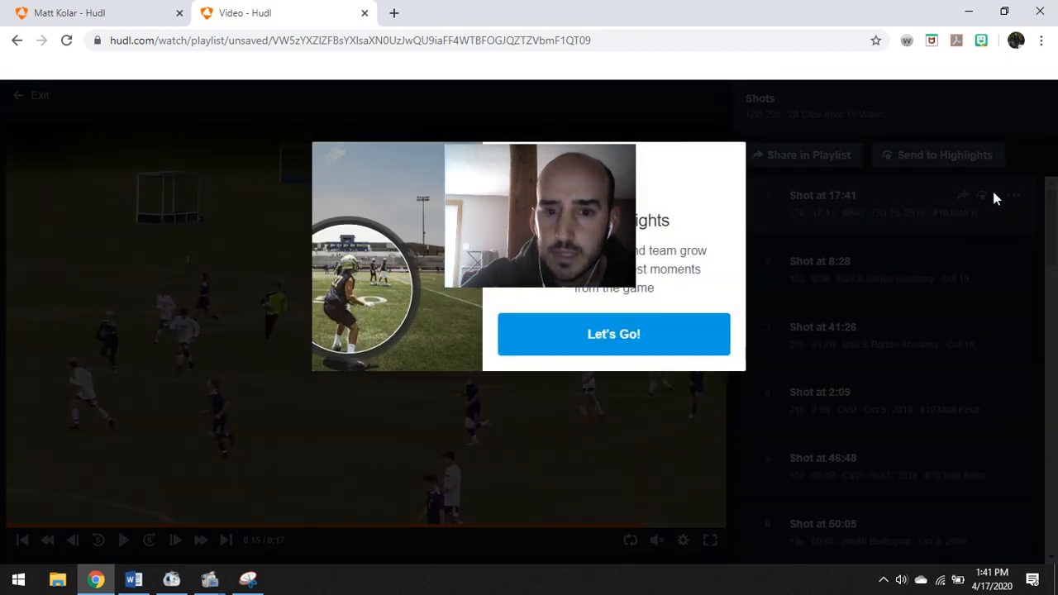
{"action": "left_click_drag", "start_coordinate": [584, 168], "coordinate": [301, 214]}
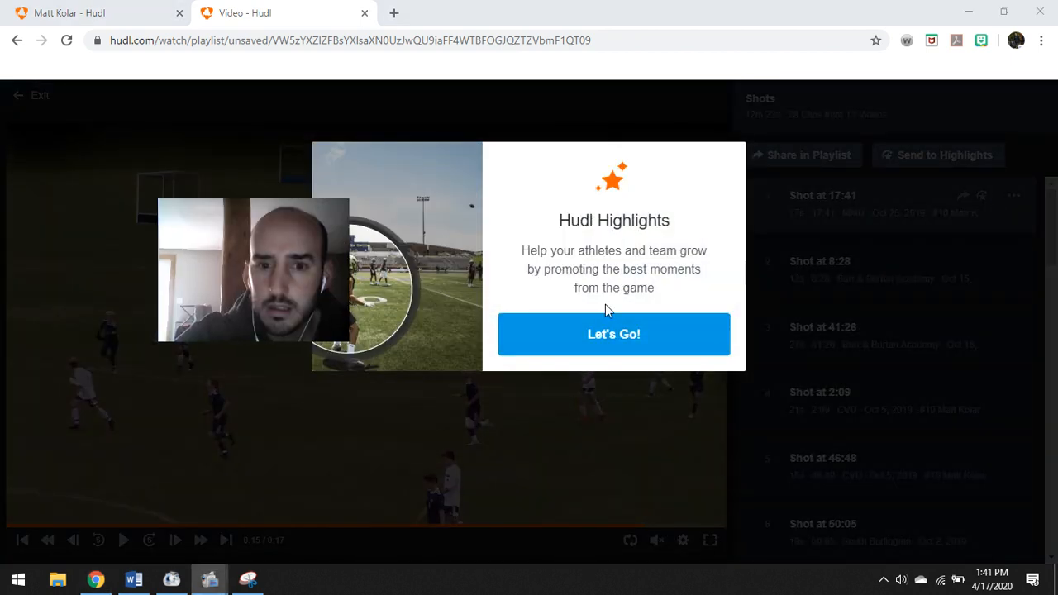
{"action": "left_click", "coordinate": [663, 332]}
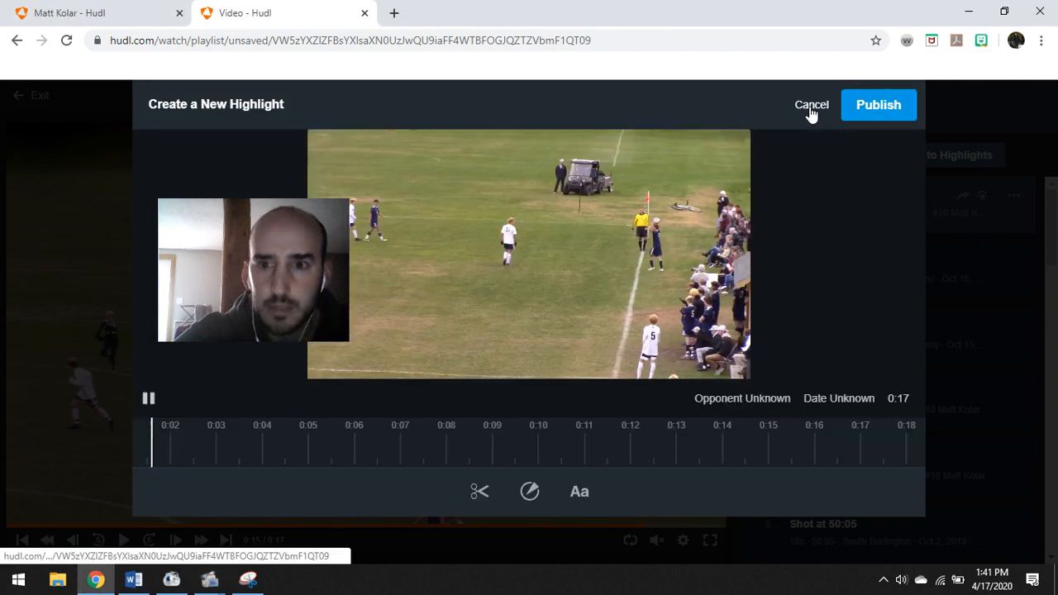
{"action": "left_click", "coordinate": [811, 106]}
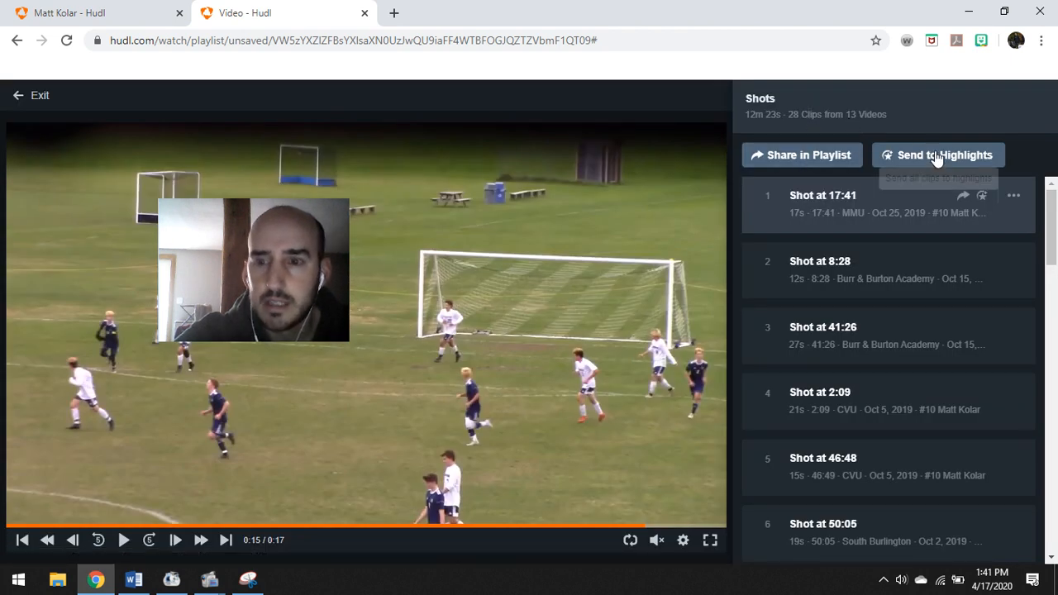
{"action": "mouse_move", "coordinate": [283, 203]}
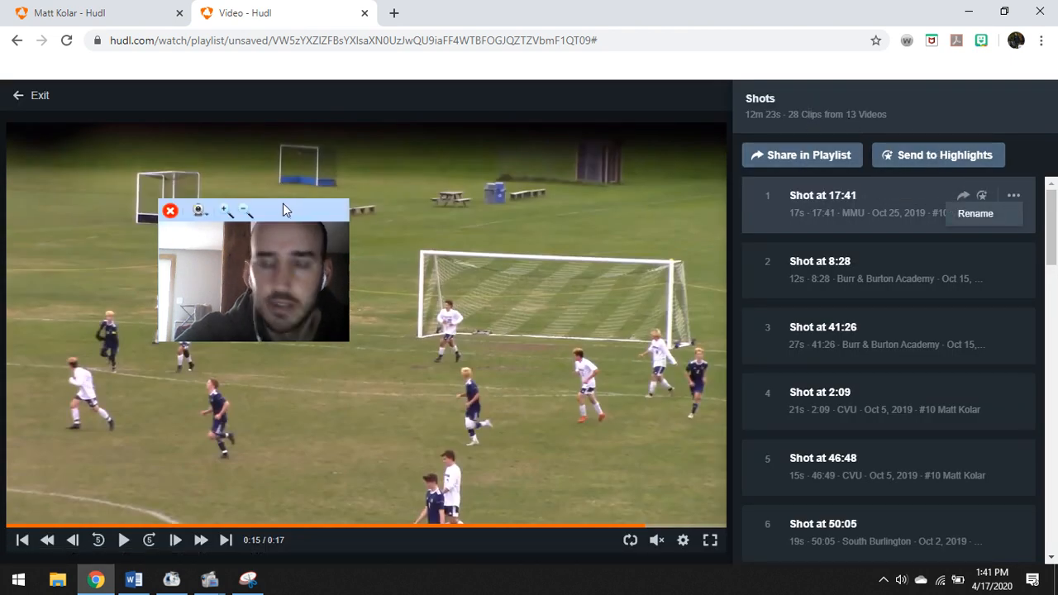
{"action": "left_click_drag", "start_coordinate": [279, 208], "coordinate": [627, 30]}
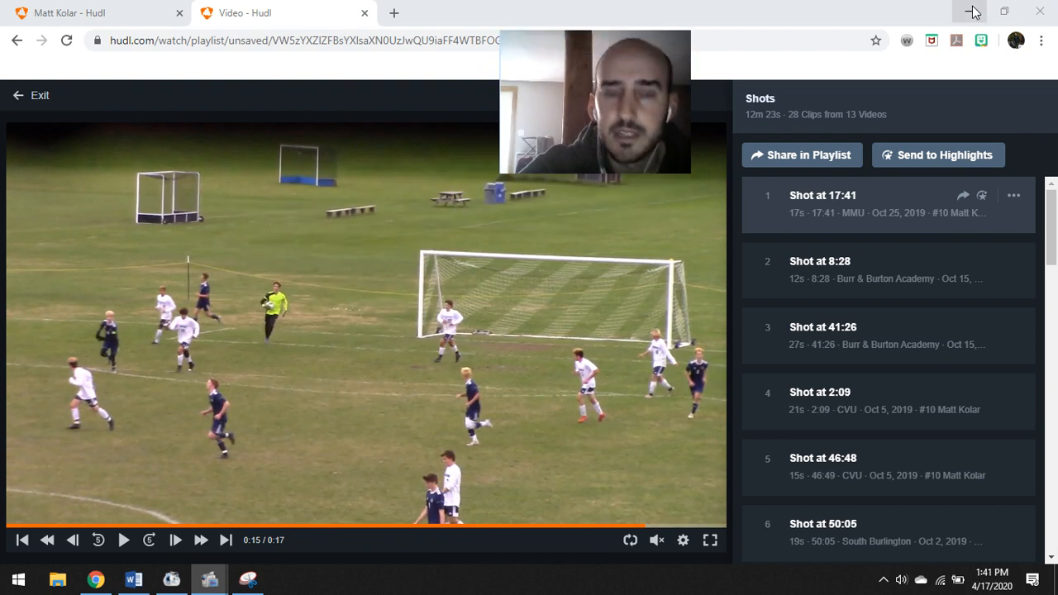
Exit the Shots clip playlist to return to the team's Stats Report page
{"action": "left_click", "coordinate": [17, 96]}
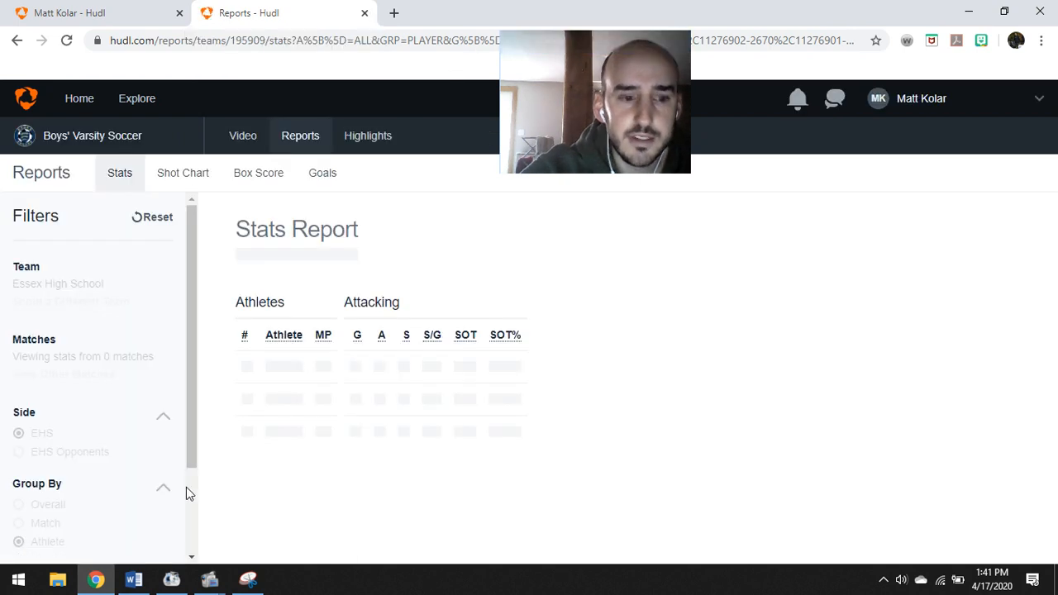
{"action": "mouse_move", "coordinate": [209, 579]}
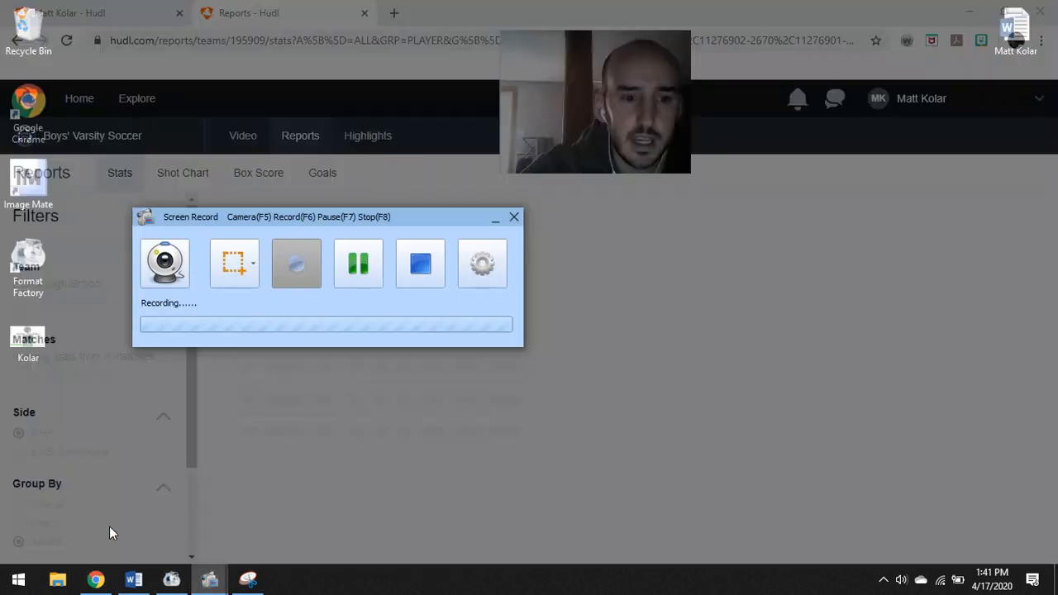